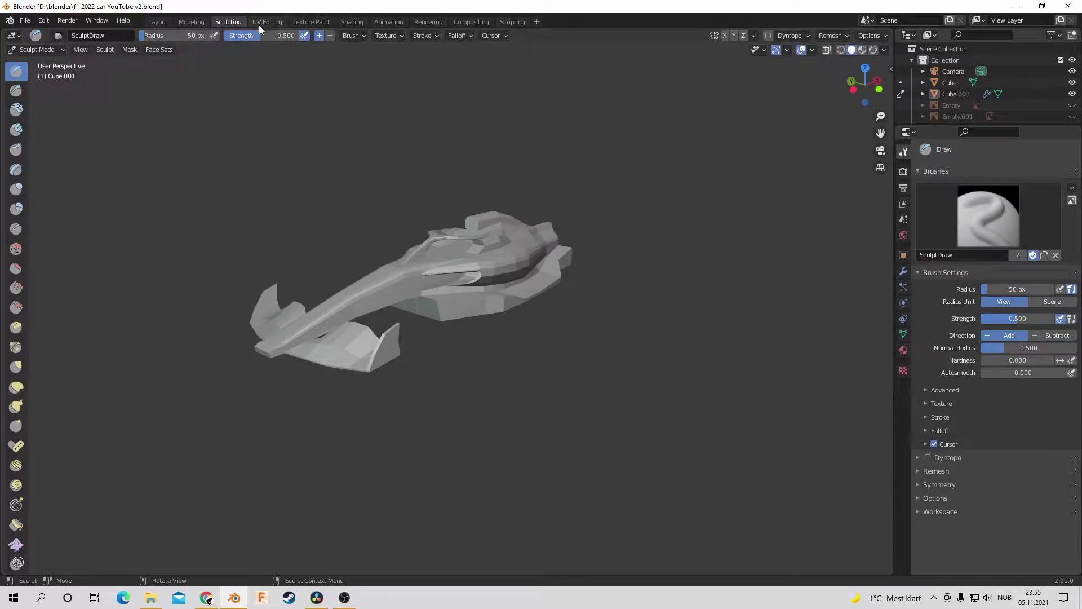
# Step: Switch to the Modeling workspace and frame the car body in Front Orthographic view
pyautogui.click(191, 22)
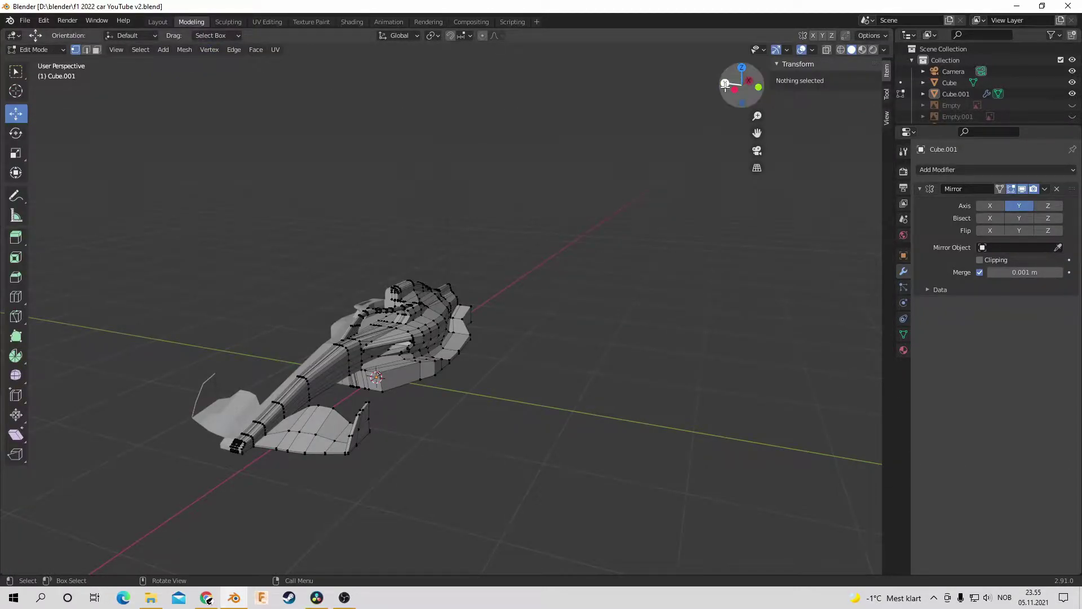
pyautogui.moveTo(725, 85); pyautogui.dragTo(423, 120)
pyautogui.moveTo(423, 120); pyautogui.dragTo(408, 122, button='middle')
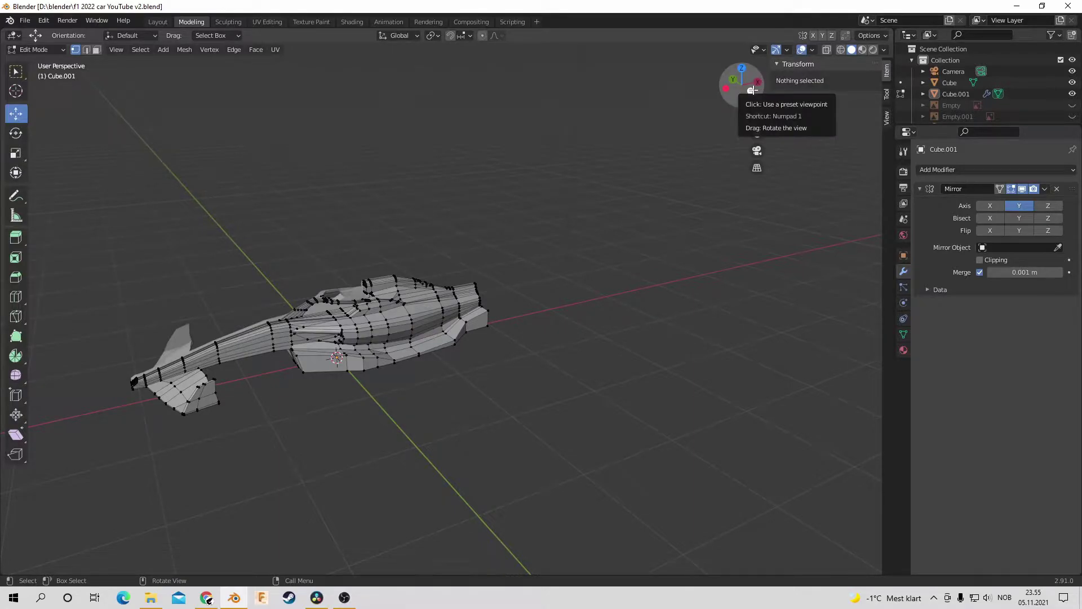
pyautogui.click(752, 90)
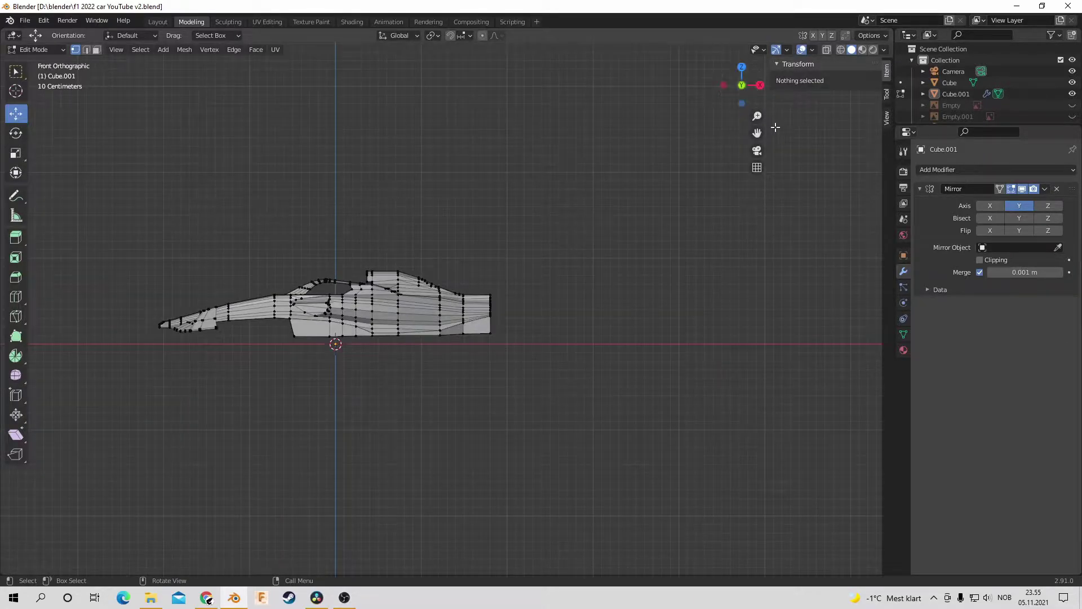
pyautogui.moveTo(757, 132); pyautogui.dragTo(866, 86)
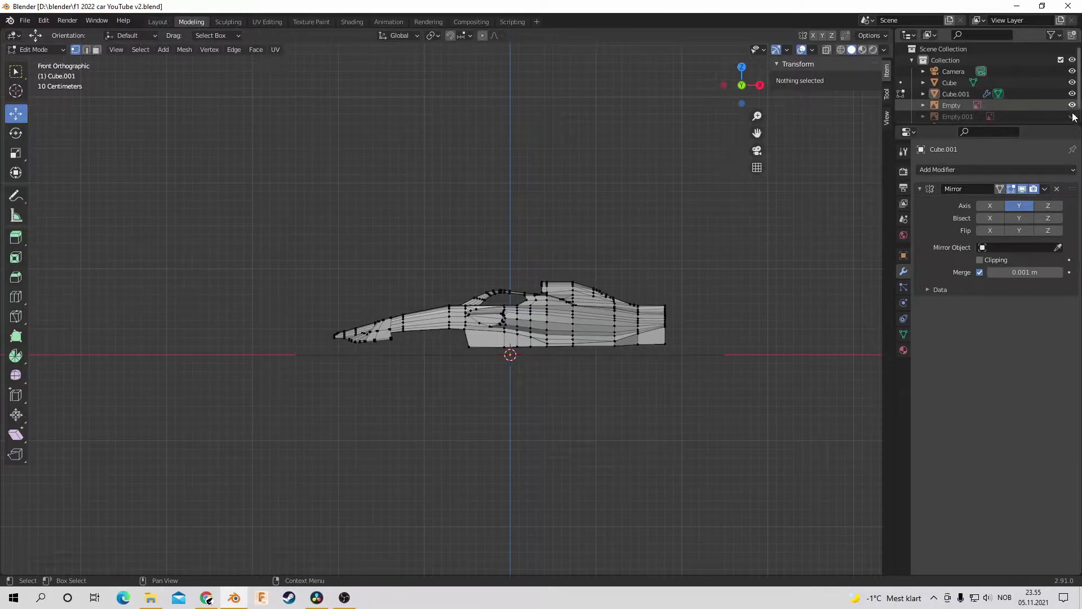
# Step: Show the Empty.001 reference image, add a cylinder and turn it 90 degrees upright
pyautogui.click(1071, 116)
pyautogui.scroll(4, 449, 319)
pyautogui.scroll(-2, 451, 327)
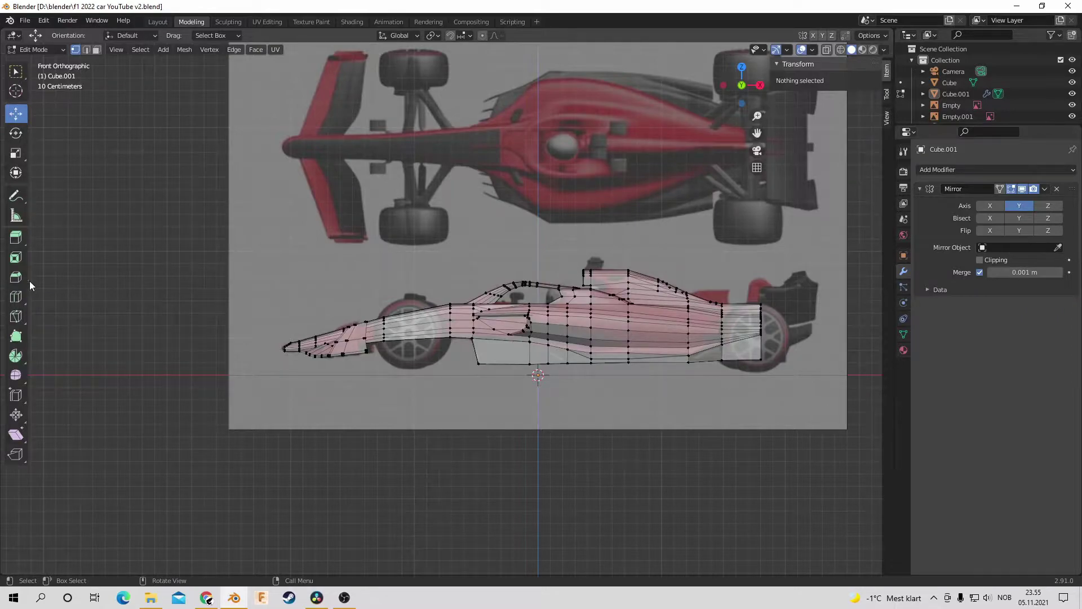
pyautogui.click(162, 49)
pyautogui.click(178, 123)
pyautogui.click(724, 85)
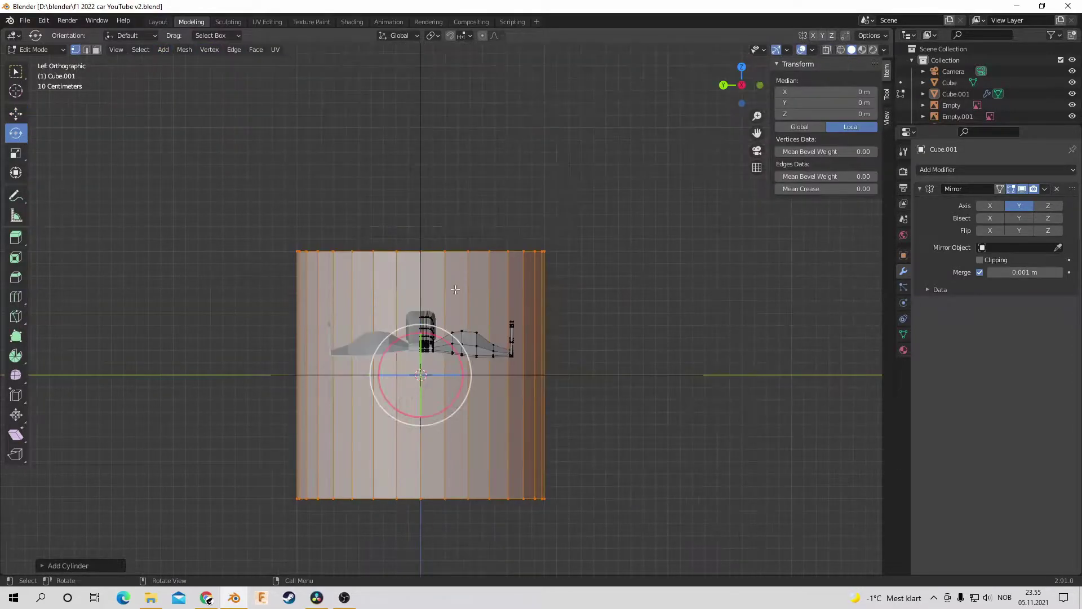
pyautogui.press('r')
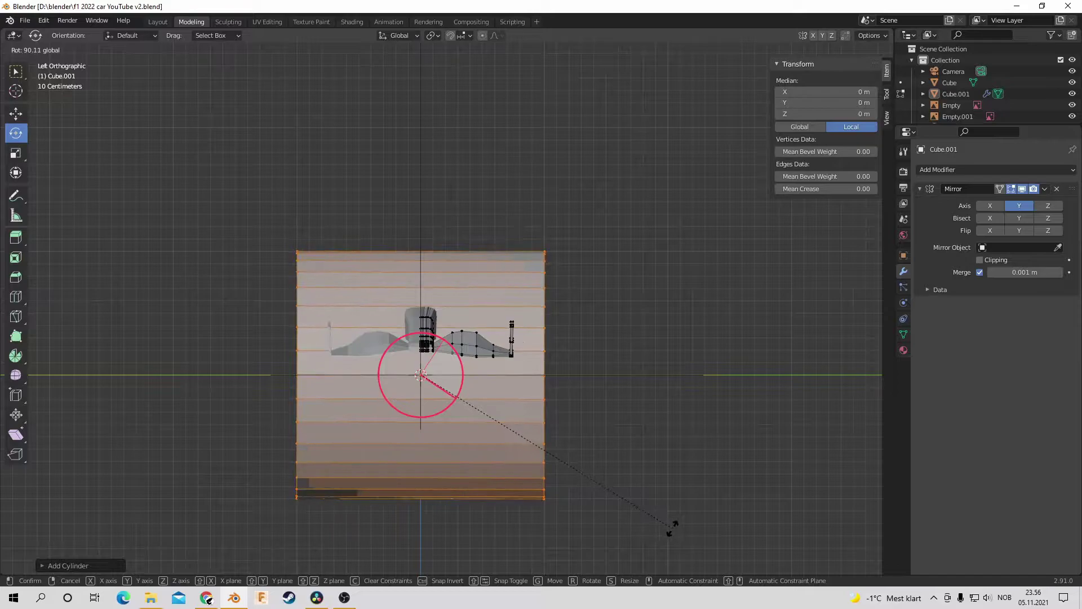
pyautogui.click(672, 528)
# Step: Move the cylinder beside the body, then scale and position it over the front wheel
pyautogui.moveTo(383, 378); pyautogui.dragTo(630, 384)
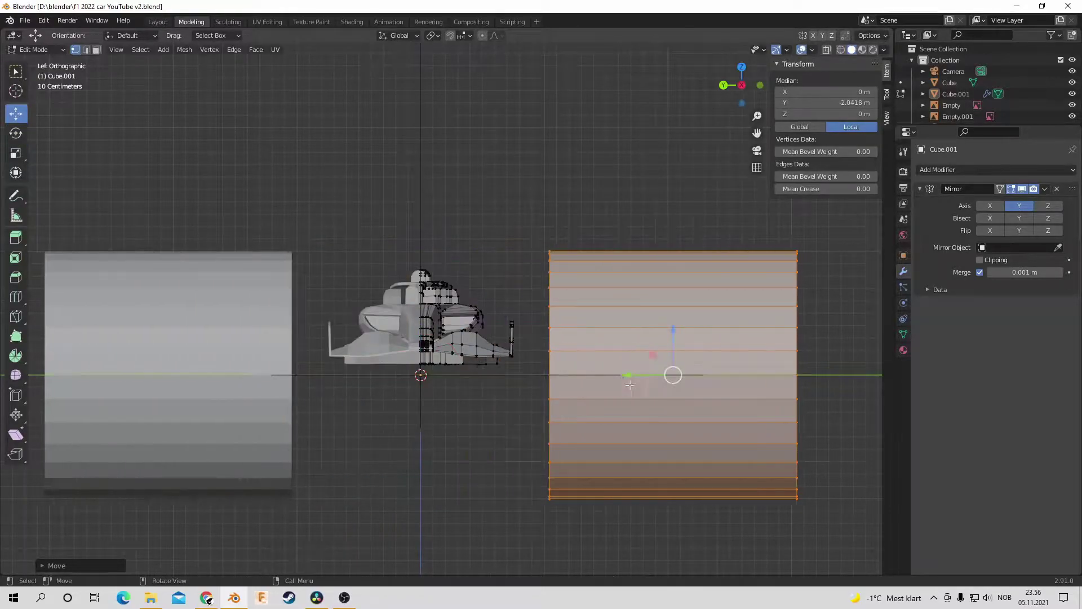
pyautogui.click(724, 86)
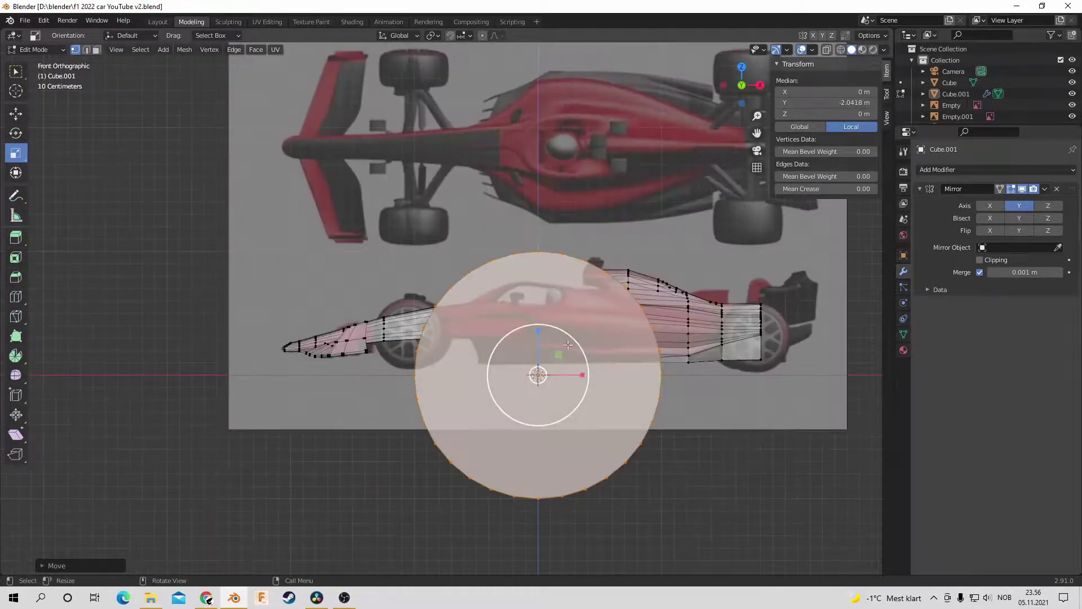
pyautogui.press('s')
pyautogui.click(550, 356)
pyautogui.press('g')
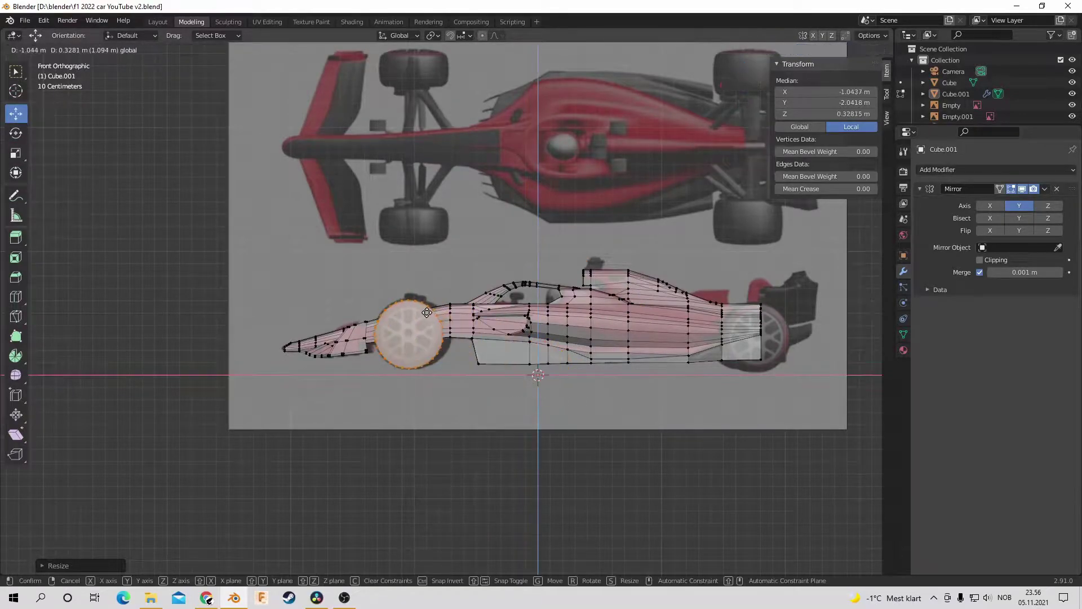
pyautogui.click(436, 312)
pyautogui.press('s')
pyautogui.click(456, 313)
pyautogui.press('g')
pyautogui.click(430, 312)
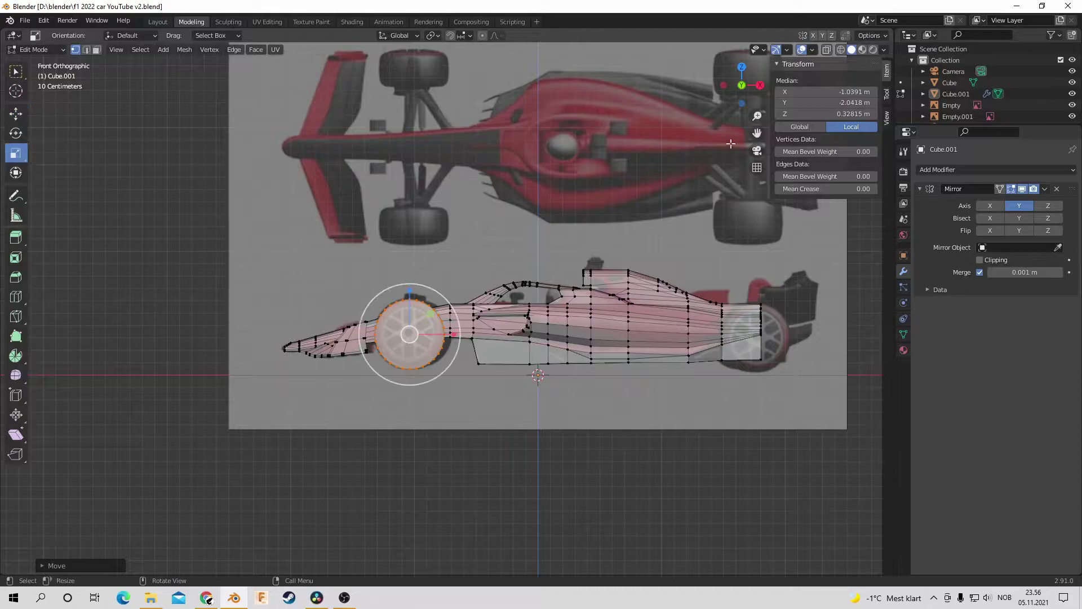
# Step: From the top view, resize, narrow and slide the wheel into place, then deselect it
pyautogui.click(741, 67)
pyautogui.scroll(-4, 508, 281)
pyautogui.press('s')
pyautogui.click(428, 407)
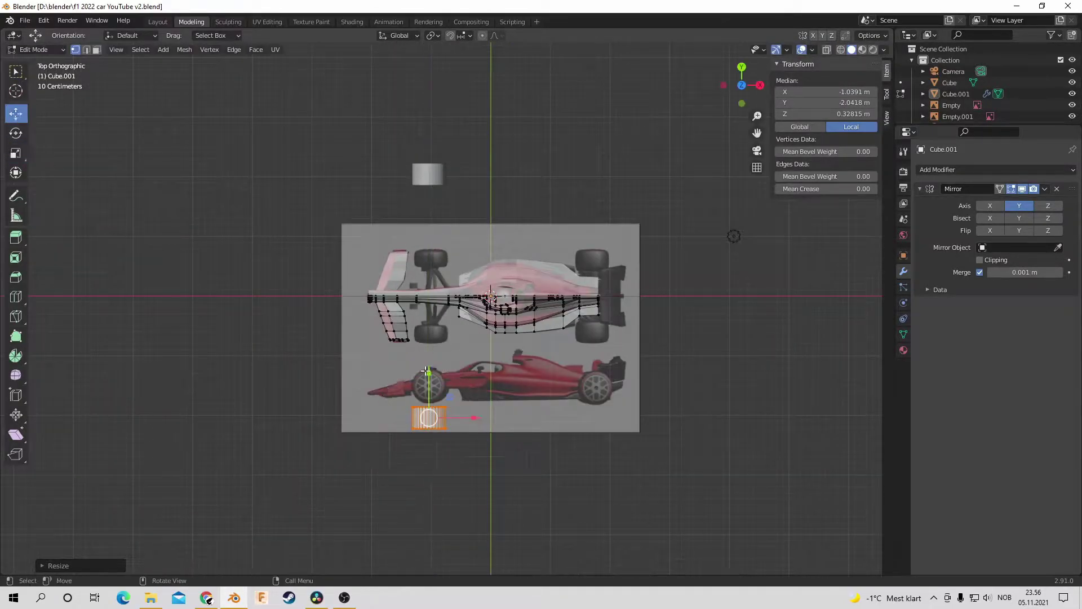
pyautogui.moveTo(426, 371); pyautogui.dragTo(426, 287)
pyautogui.scroll(5, 427, 286)
pyautogui.moveTo(402, 326); pyautogui.dragTo(410, 331)
pyautogui.hotkey('shift', 'space')
pyautogui.press('g')
pyautogui.hotkey('alt', 'a')
pyautogui.moveTo(568, 367); pyautogui.dragTo(742, 75, button='middle')
pyautogui.moveTo(743, 75); pyautogui.dragTo(621, 129)
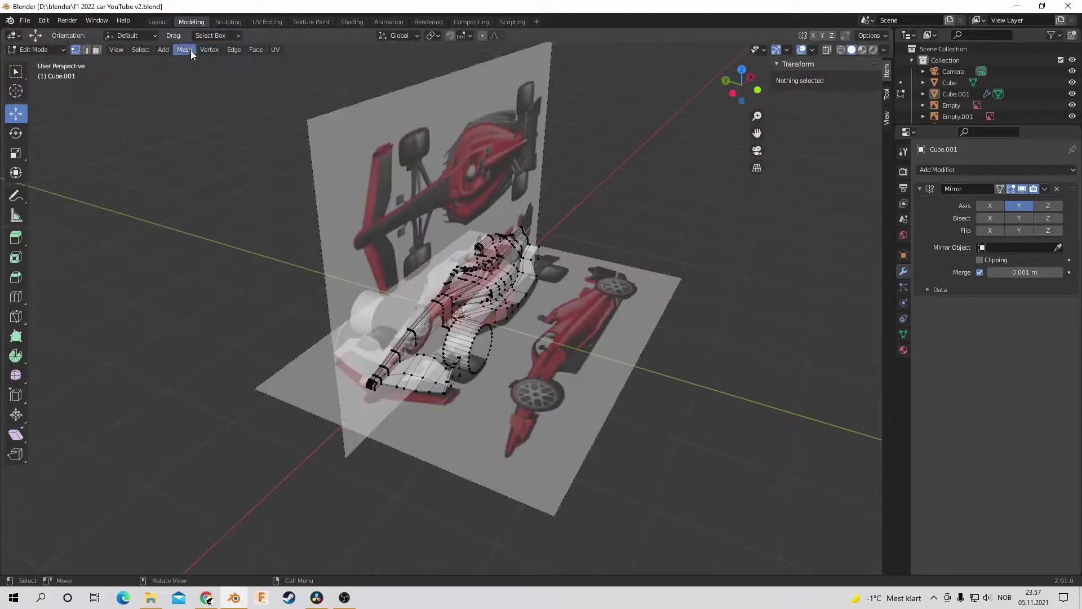
# Step: Add a new cylinder, turn it 90 degrees and squeeze it into a thin rod
pyautogui.hotkey('shift', 'a')
pyautogui.click(183, 120)
pyautogui.press('ctrl+KP_3')
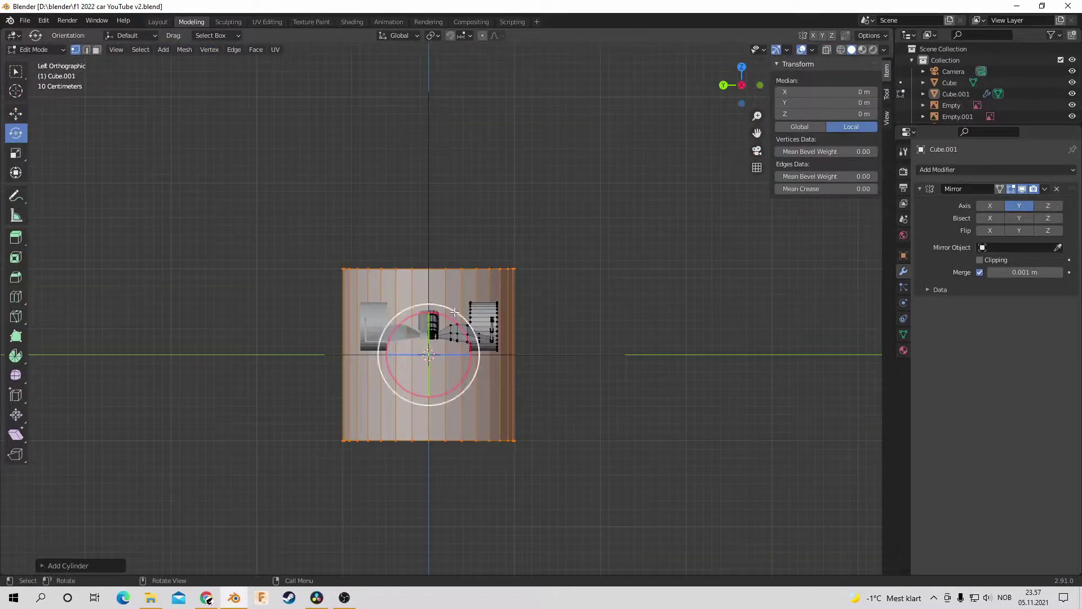
pyautogui.moveTo(446, 324); pyautogui.dragTo(198, 203)
pyautogui.click(16, 153)
pyautogui.moveTo(383, 354); pyautogui.dragTo(403, 355)
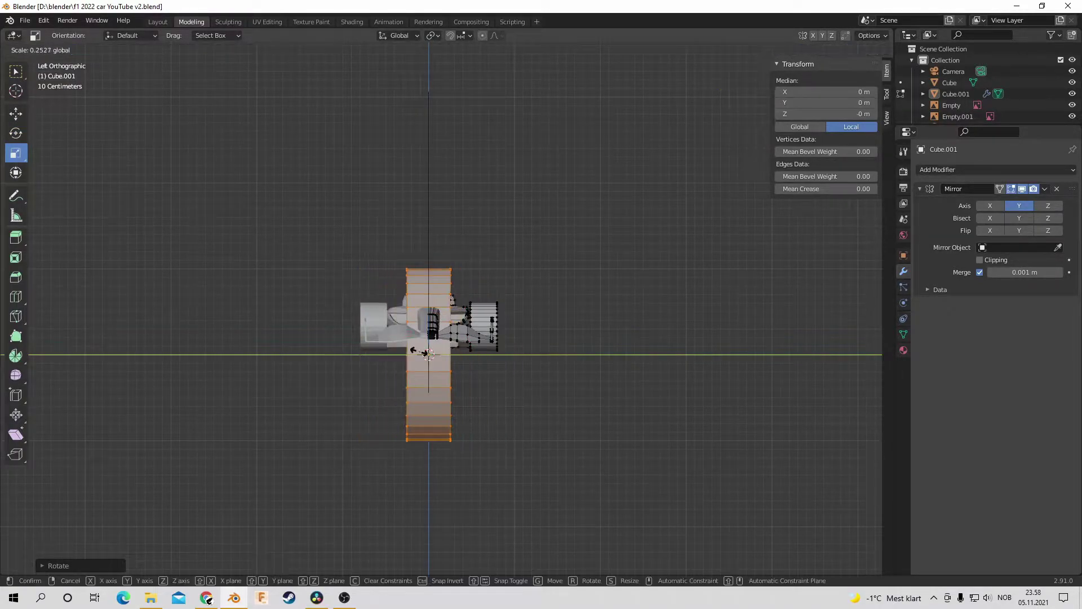
# Step: Move the rod along the car, scale it down and raise it beside the front wheel
pyautogui.moveTo(741, 85)
pyautogui.mouseDown()
pyautogui.moveTo(704, 112)
pyautogui.moveTo(743, 66)
pyautogui.mouseUp()
pyautogui.click(15, 113)
pyautogui.click(743, 68)
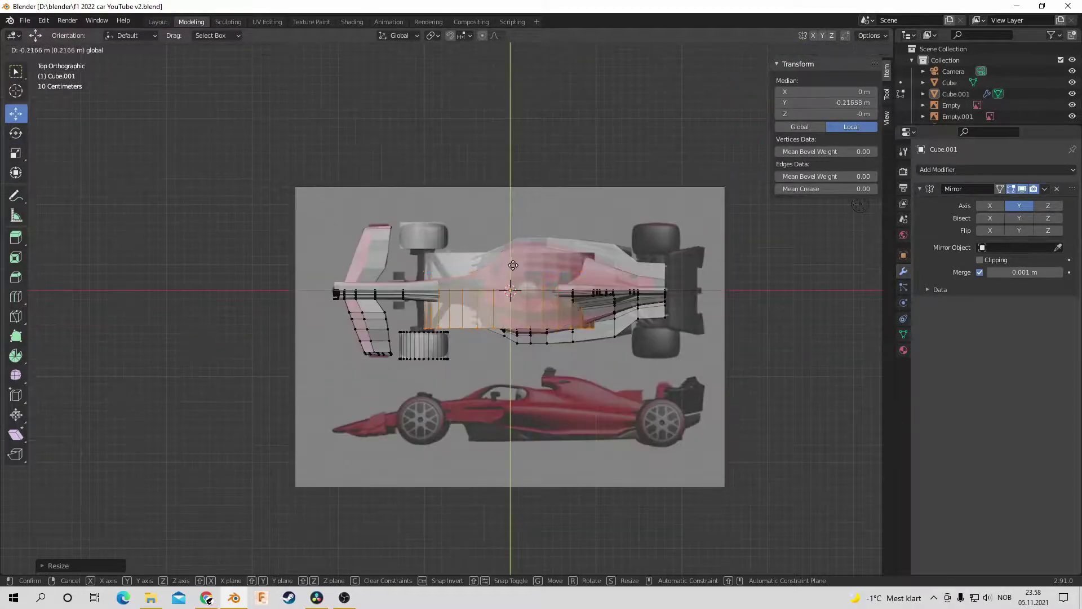
pyautogui.moveTo(510, 247); pyautogui.dragTo(507, 351)
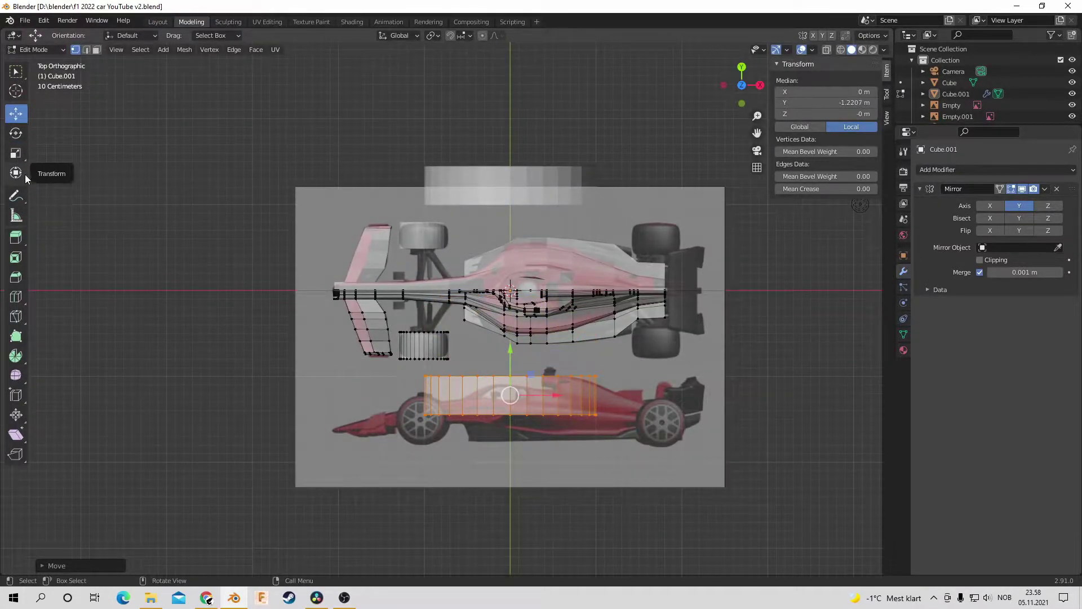
pyautogui.click(742, 104)
pyautogui.scroll(5, 640, 445)
pyautogui.moveTo(679, 446); pyautogui.dragTo(394, 272)
pyautogui.click(742, 67)
pyautogui.click(15, 113)
pyautogui.click(16, 152)
pyautogui.press('ctrl+KP_3')
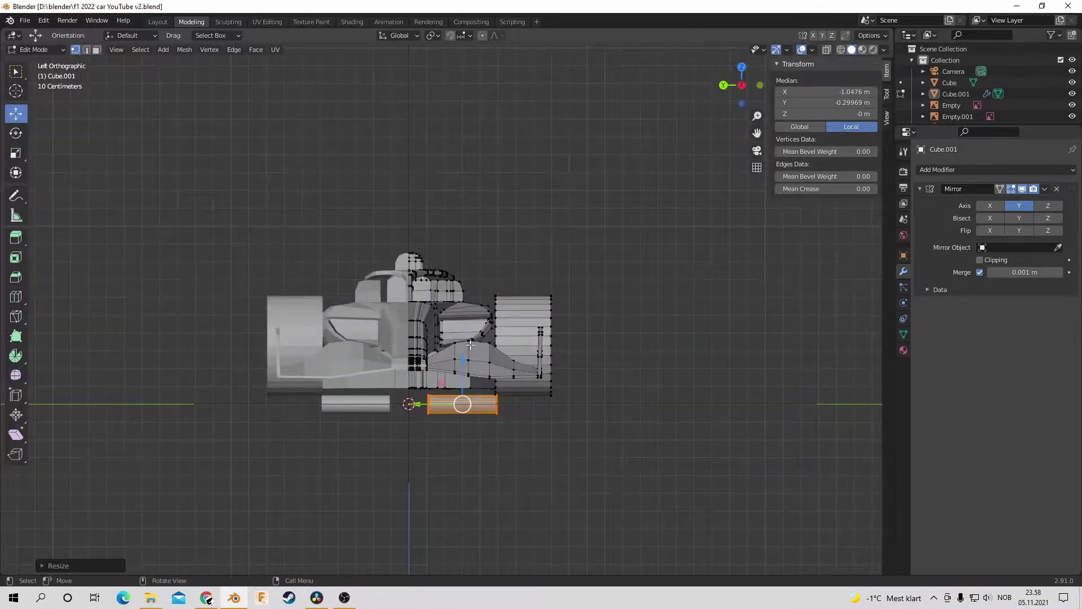
pyautogui.moveTo(467, 352); pyautogui.dragTo(467, 297)
# Step: Flatten the rod, lower it between body and wheel, and angle it toward the wheel
pyautogui.moveTo(467, 297); pyautogui.dragTo(423, 372, button='middle')
pyautogui.press('ctrl+KP_3')
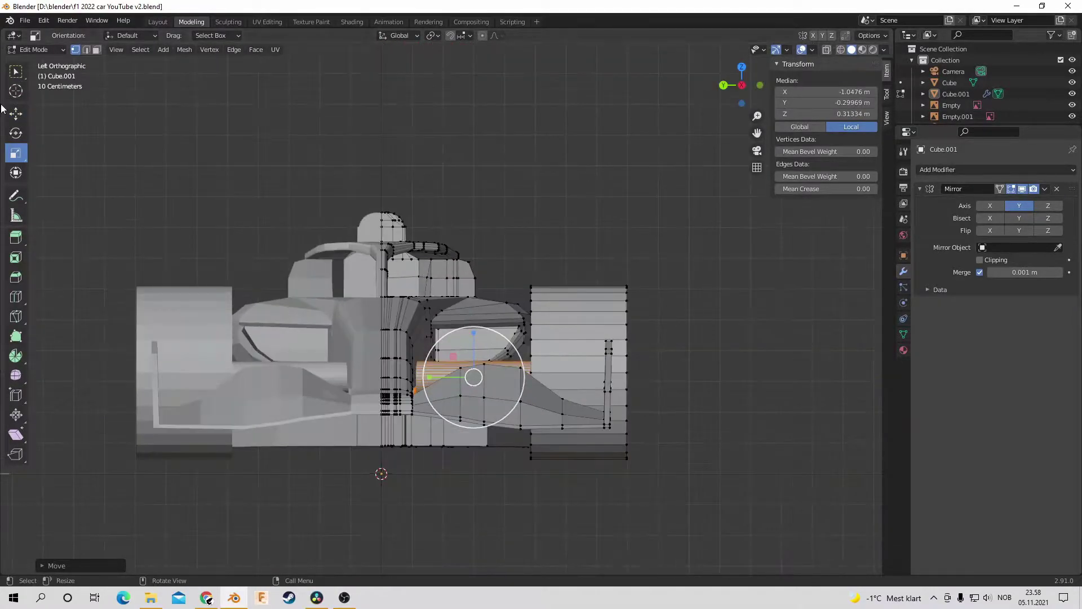
pyautogui.moveTo(471, 375); pyautogui.dragTo(472, 213)
pyautogui.moveTo(473, 213); pyautogui.dragTo(361, 220, button='middle')
pyautogui.moveTo(346, 203); pyautogui.dragTo(345, 190)
pyautogui.press('KP_7')
pyautogui.press('ctrl+KP_3')
pyautogui.click(24, 115)
pyautogui.moveTo(473, 187); pyautogui.dragTo(473, 314)
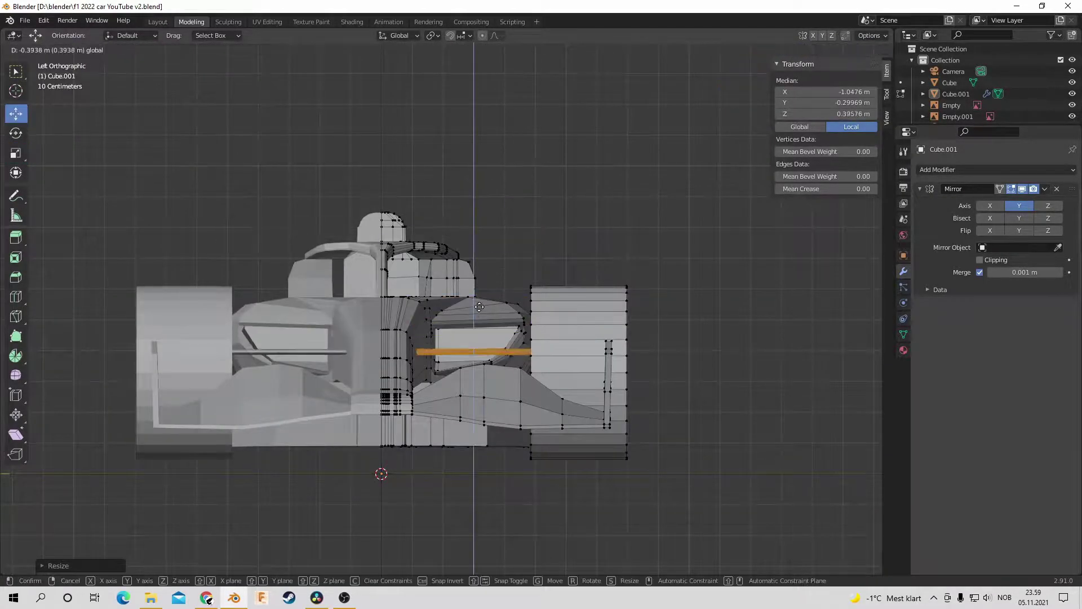
pyautogui.moveTo(741, 84); pyautogui.dragTo(529, 292)
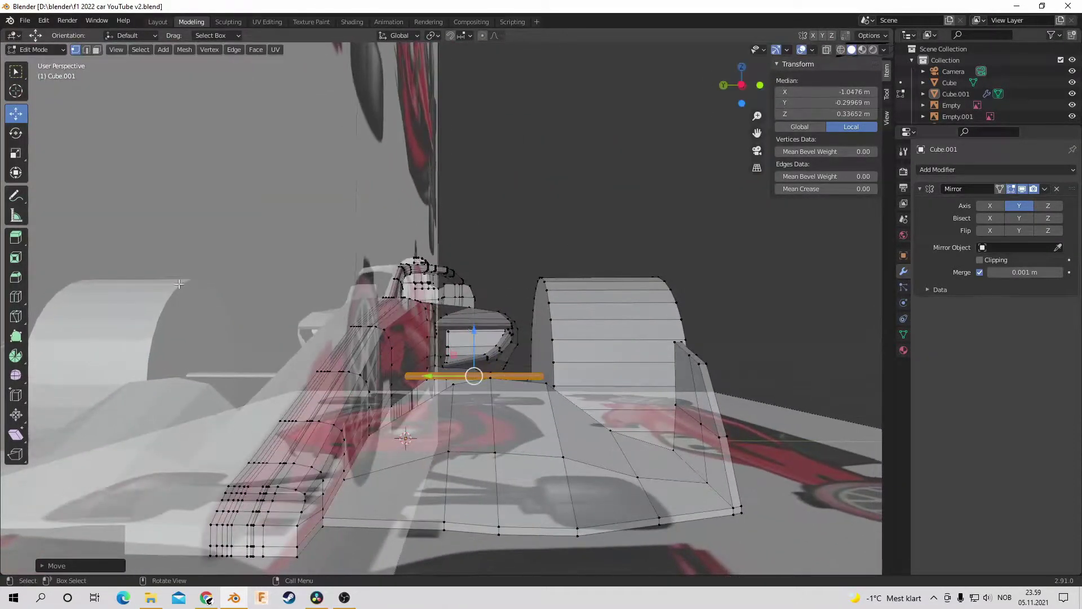
pyautogui.moveTo(506, 340); pyautogui.dragTo(496, 361)
# Step: Inspect the rod around the wheel, then clear the selection and view the whole car
pyautogui.moveTo(738, 84); pyautogui.dragTo(556, 168)
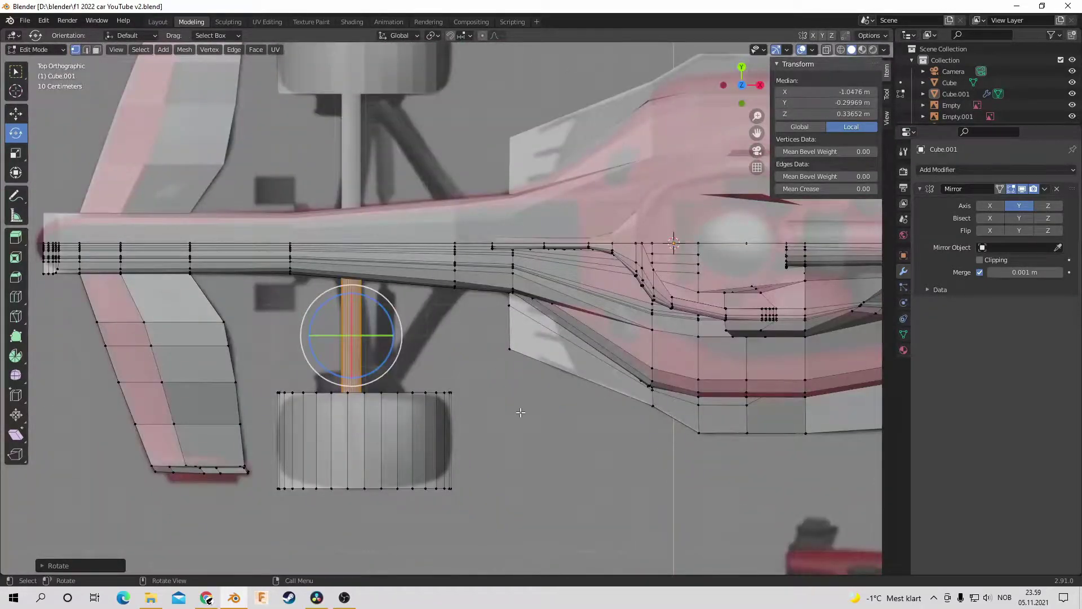
pyautogui.moveTo(520, 413); pyautogui.dragTo(144, 135, button='middle')
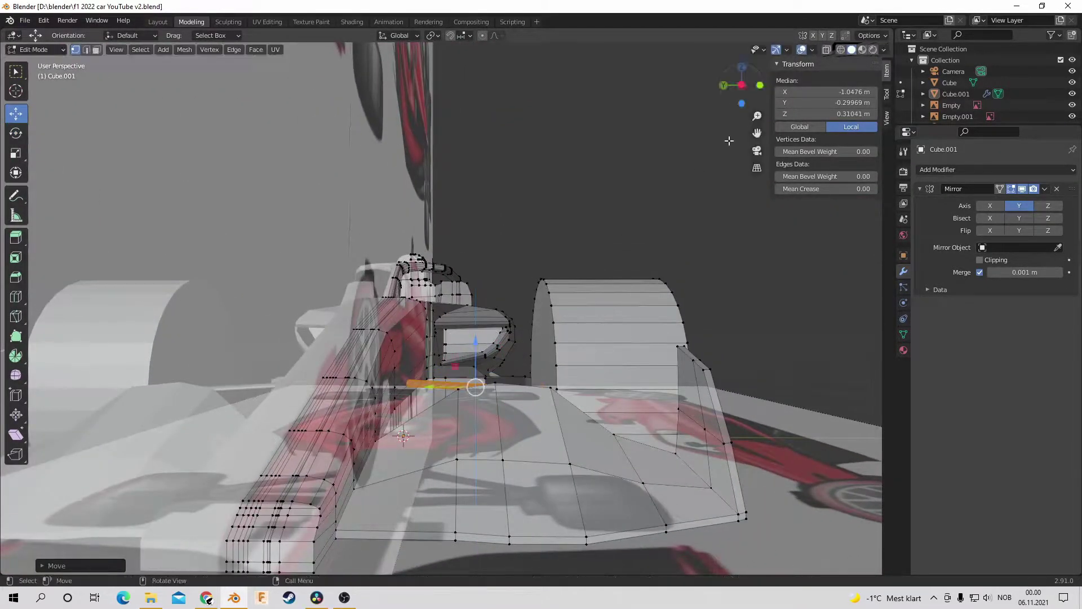
pyautogui.moveTo(475, 334); pyautogui.dragTo(565, 161, button='middle')
pyautogui.hotkey('alt', 'a')
pyautogui.hotkey('ctrl', 'z')
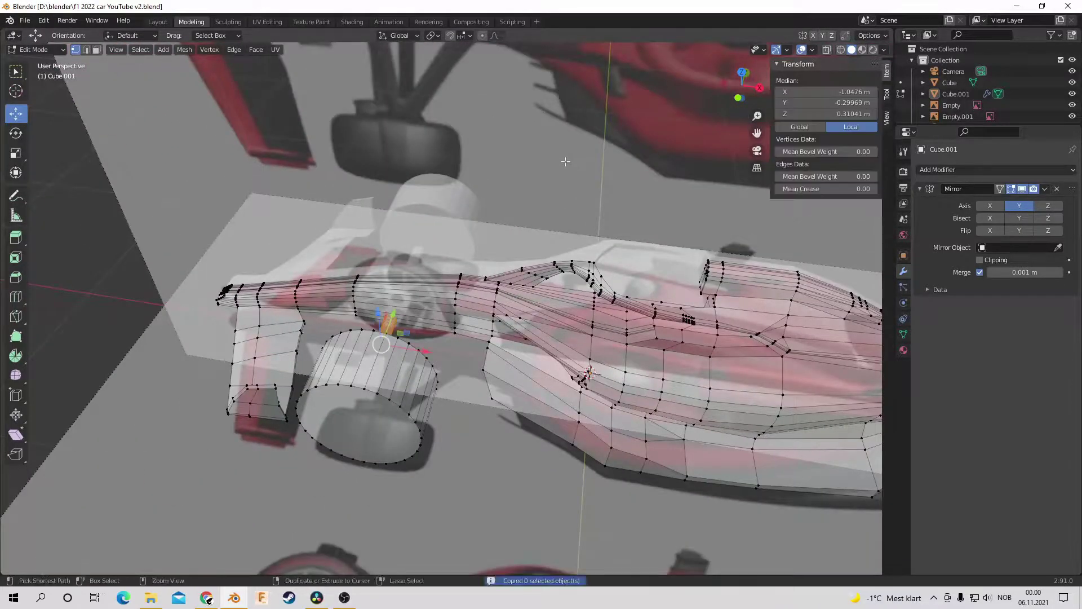
pyautogui.rightClick(565, 161)
pyautogui.press('Escape')
pyautogui.hotkey('alt', 'a')
pyautogui.rightClick(129, 269)
pyautogui.moveTo(741, 83); pyautogui.dragTo(534, 129)
pyautogui.scroll(-5, 535, 128)
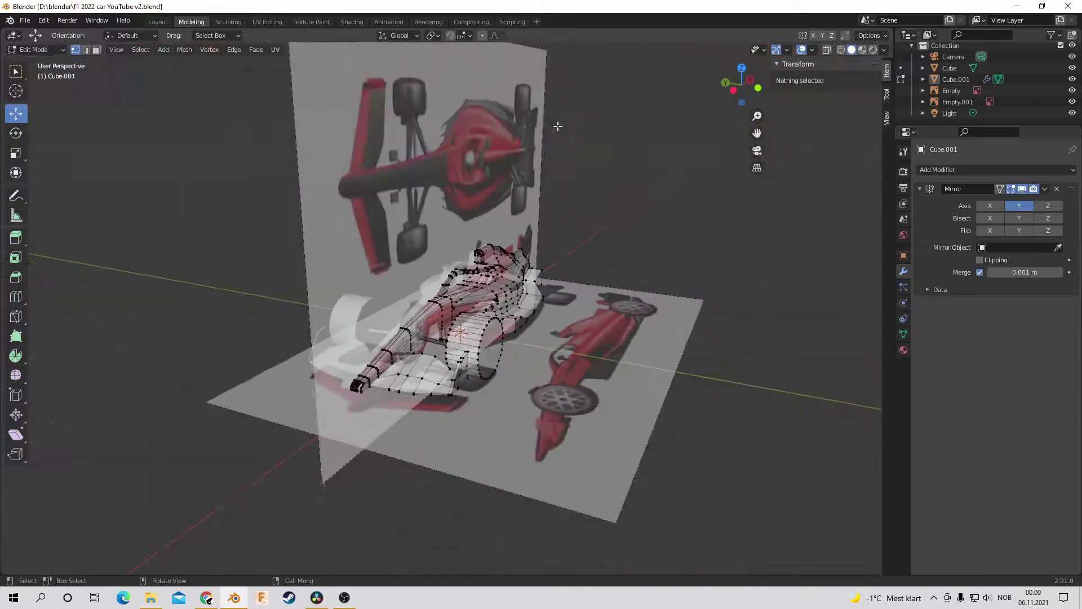
# Step: Add another cylinder, turn it 90 degrees, move it out from the body and shrink it
pyautogui.click(163, 50)
pyautogui.click(176, 109)
pyautogui.press('ctrl+KP_3')
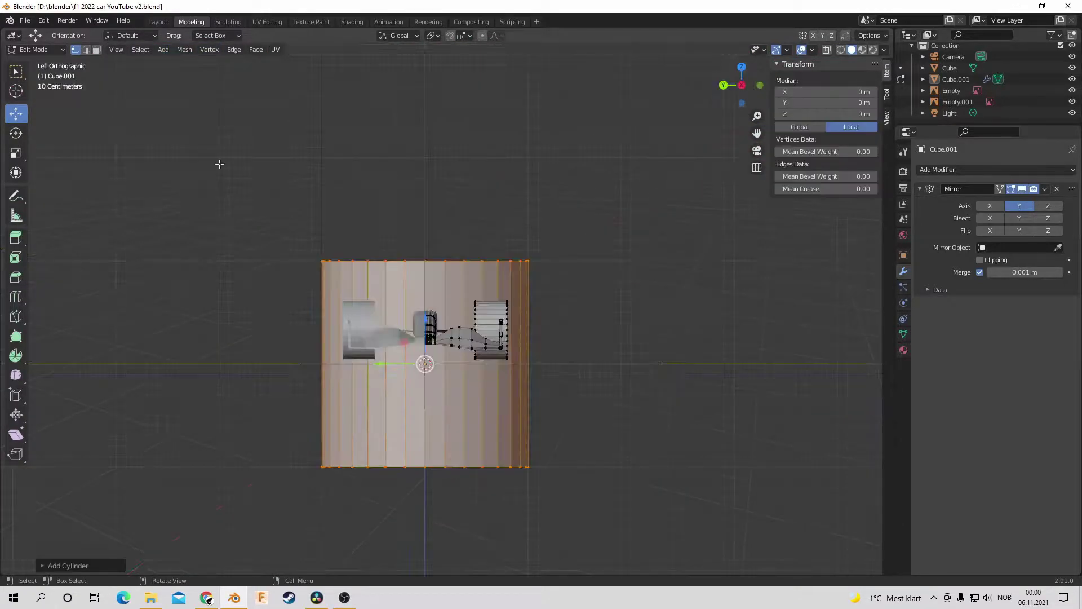
pyautogui.moveTo(449, 328); pyautogui.dragTo(653, 536)
pyautogui.click(471, 352)
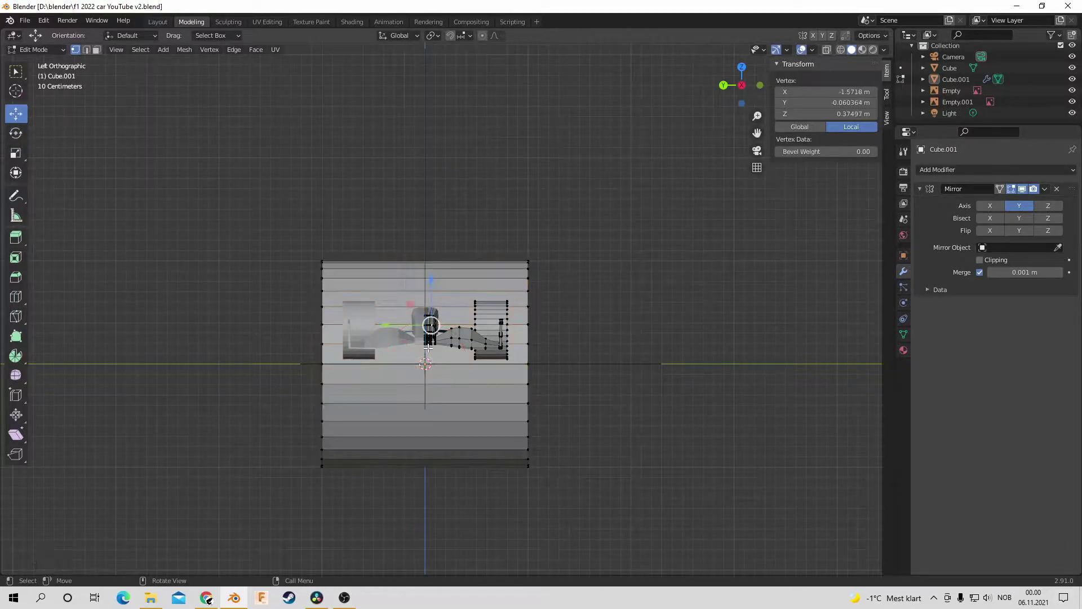
pyautogui.hotkey('ctrl', 'z')
pyautogui.moveTo(394, 364); pyautogui.dragTo(587, 364)
pyautogui.press('KP_1')
pyautogui.click(15, 153)
pyautogui.moveTo(563, 293); pyautogui.dragTo(556, 371)
# Step: From the top view, move the rod along Y and turn it slightly about the vertical axis
pyautogui.scroll(3, 575, 372)
pyautogui.scroll(2, 575, 372)
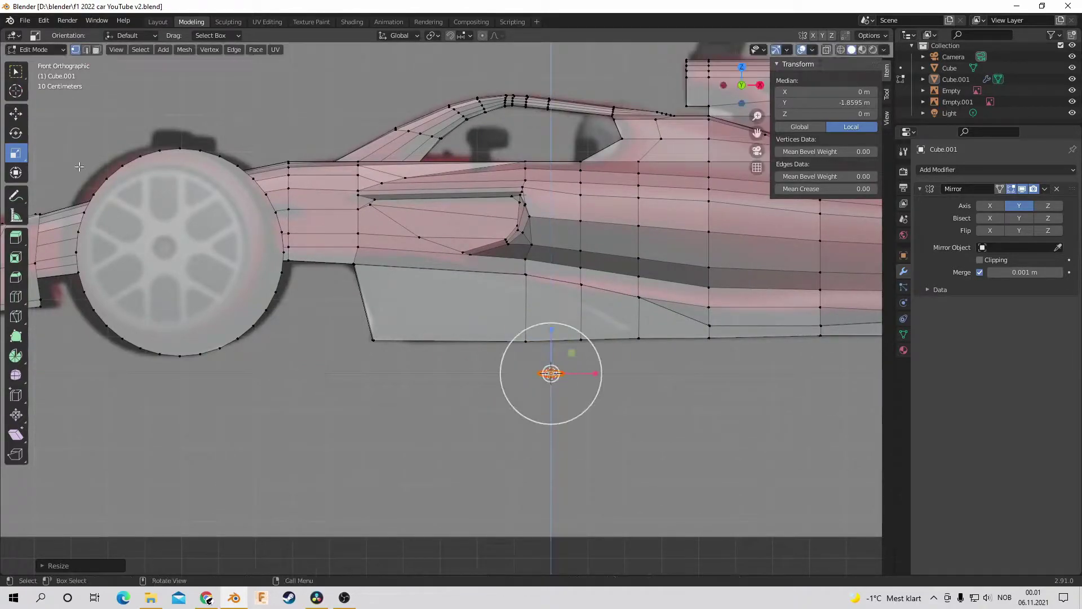
pyautogui.scroll(-2, 566, 350)
pyautogui.press('KP_7')
pyautogui.scroll(-5, 439, 315)
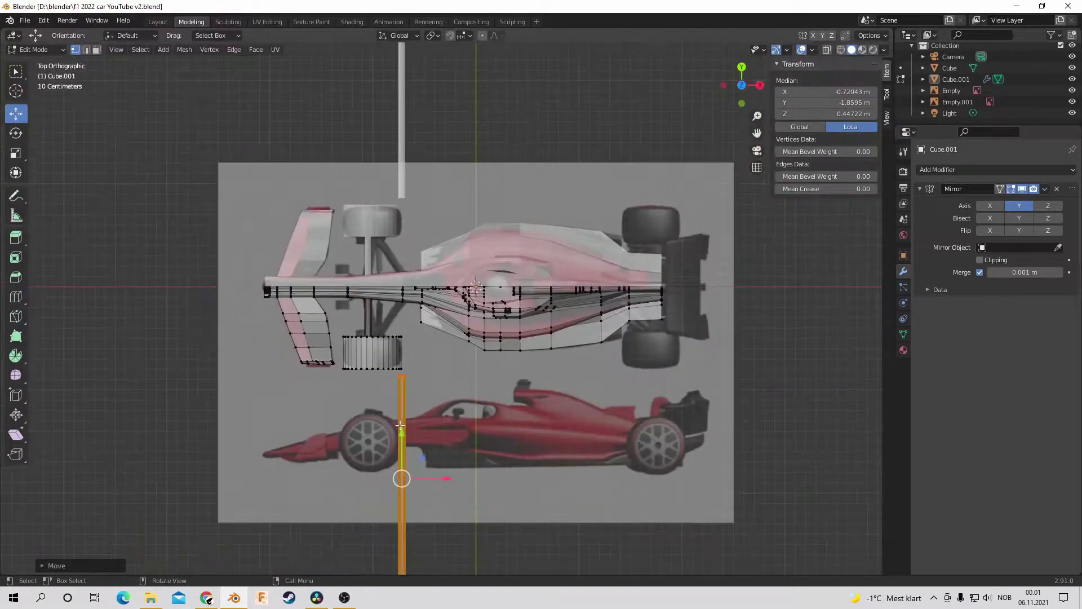
pyautogui.press('g')
pyautogui.press('y')
pyautogui.click(64, 180)
pyautogui.click(15, 133)
pyautogui.press('s')
pyautogui.scroll(3, 301, 466)
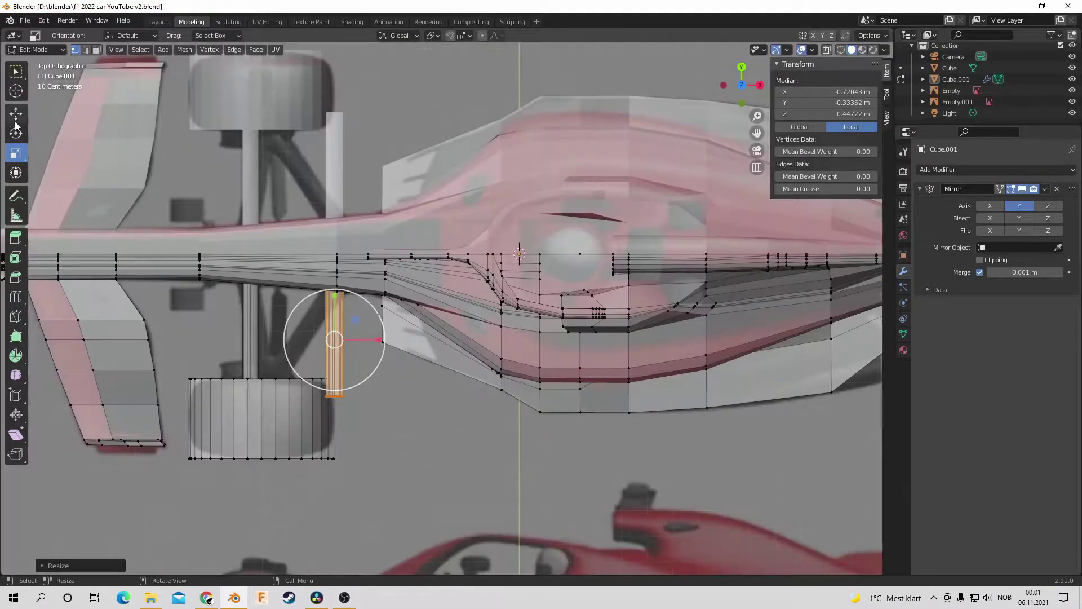
pyautogui.moveTo(360, 308); pyautogui.dragTo(337, 313)
pyautogui.hotkey('shift', 'space')
# Step: Stretch the rod, angle it diagonally and slide it into place beside the front wheel
pyautogui.press('s')
pyautogui.hotkey('shift', 'space')
pyautogui.press('r')
pyautogui.hotkey('shift', 'space')
pyautogui.press('g')
pyautogui.click(12, 152)
pyautogui.hotkey('shift', 'space')
pyautogui.press('r')
pyautogui.moveTo(337, 314); pyautogui.dragTo(525, 343, button='middle')
pyautogui.press('ctrl+KP_3')
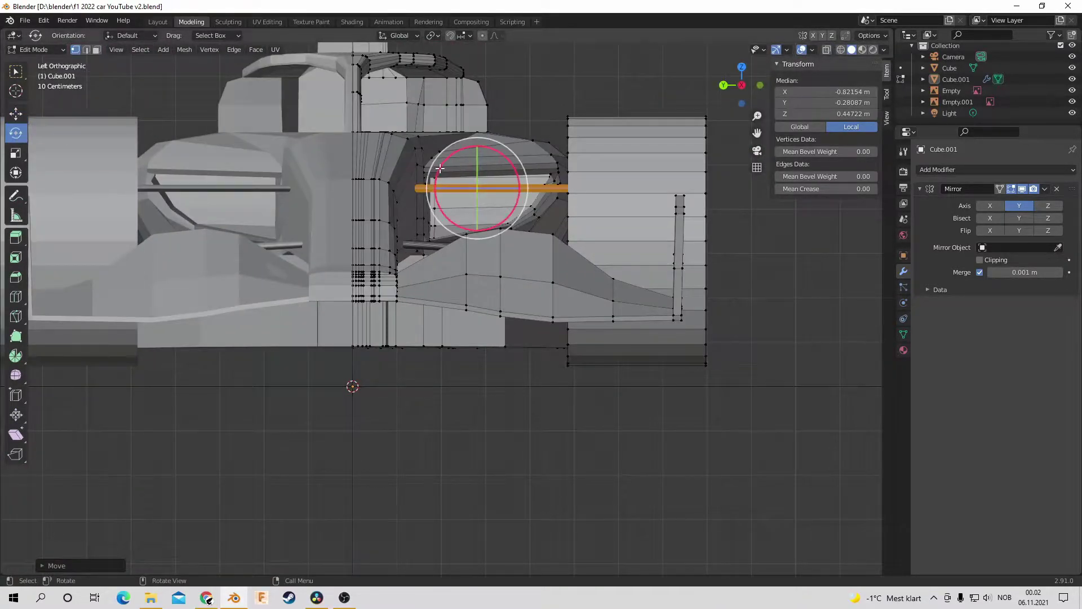
pyautogui.moveTo(440, 168); pyautogui.dragTo(441, 169)
pyautogui.press('KP_1')
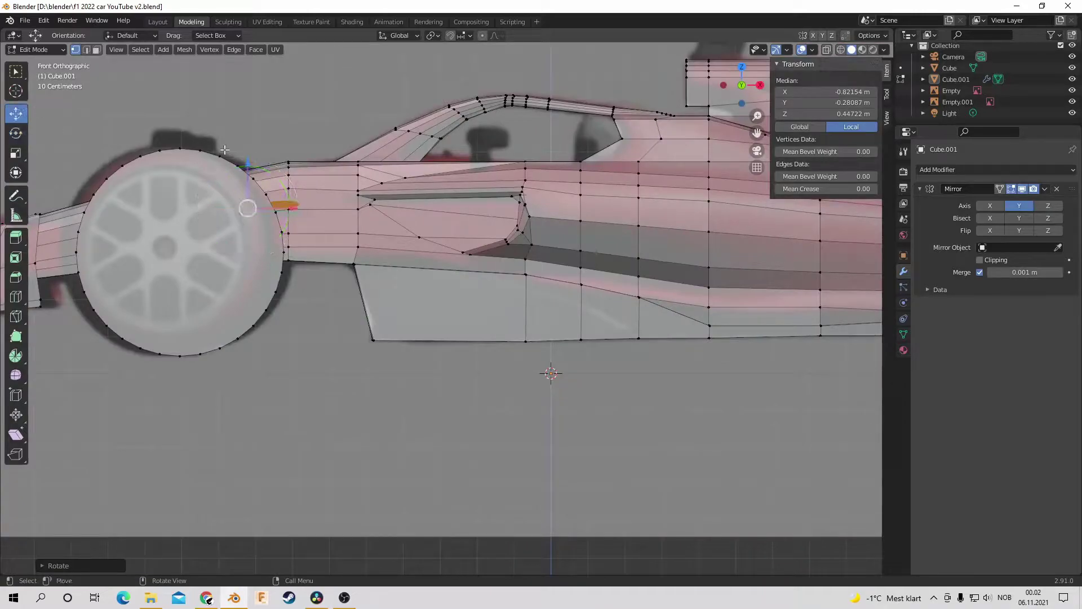
# Step: Select a group of vertices and raise them slightly along Z, then deselect
pyautogui.hotkey('alt', 'a')
pyautogui.moveTo(224, 150); pyautogui.dragTo(327, 197, button='middle')
pyautogui.scroll(-10, 701, 138)
pyautogui.moveTo(700, 138); pyautogui.dragTo(336, 491, button='middle')
pyautogui.press('a')
pyautogui.press('KP_3')
pyautogui.press('g')
pyautogui.press('z')
pyautogui.moveTo(395, 226); pyautogui.dragTo(522, 169, button='middle')
pyautogui.hotkey('alt', 'a')
pyautogui.scroll(-3, 488, 176)
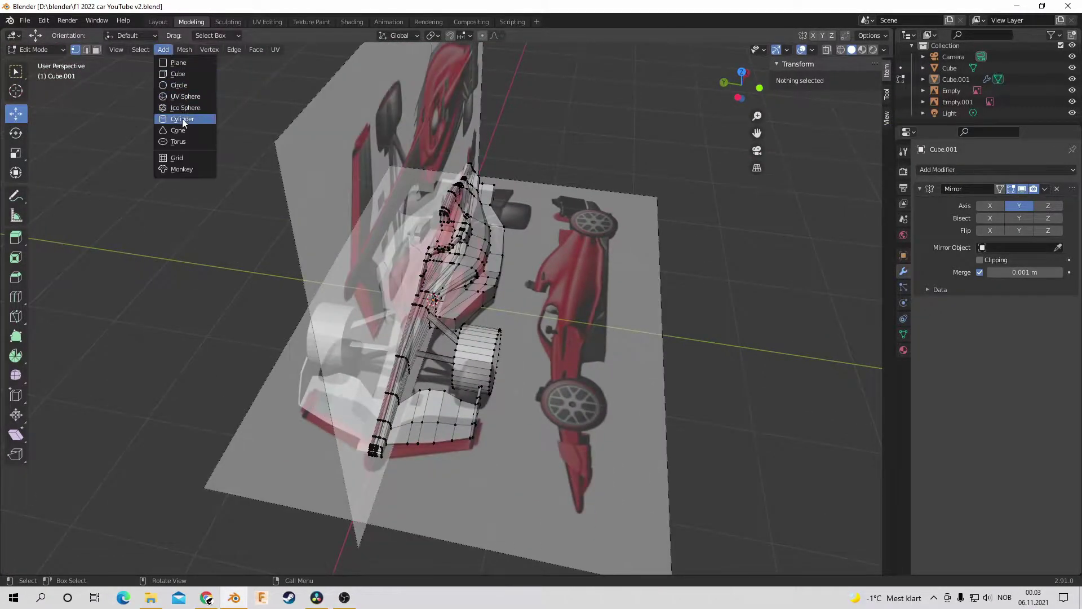
# Step: Add a cylinder, turn it 90° onto its side and move it along Y toward the car's front
pyautogui.click(163, 50)
pyautogui.click(180, 118)
pyautogui.press('ctrl+KP_3')
pyautogui.scroll(-2, 431, 322)
pyautogui.press('r')
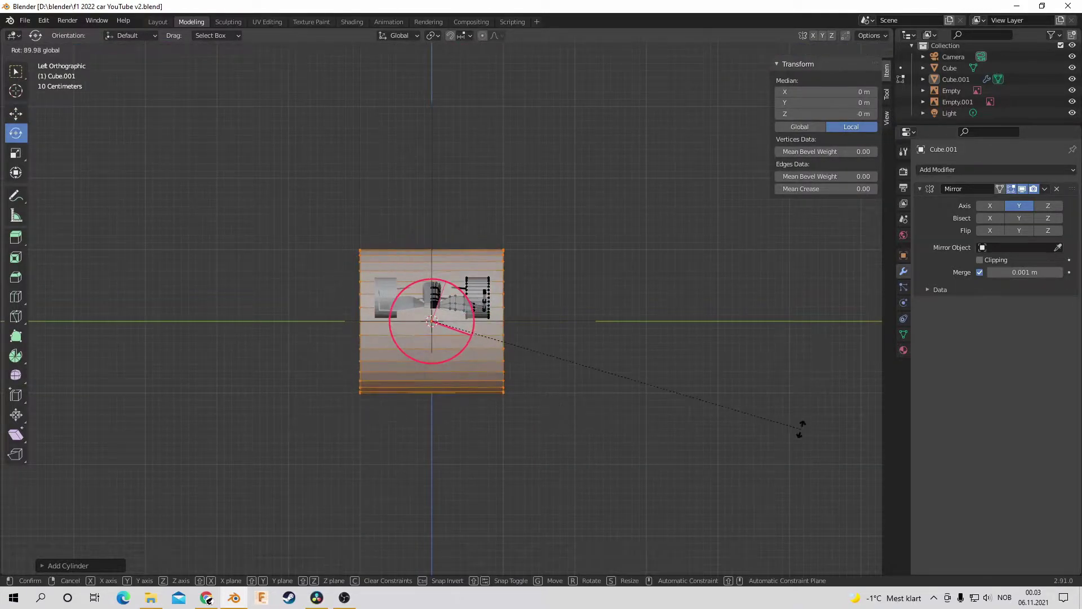
pyautogui.click(801, 428)
pyautogui.click(16, 113)
pyautogui.press('g')
pyautogui.press('y')
pyautogui.click(128, 177)
# Step: Shrink the new cylinder down to a thin rod in the front view
pyautogui.press('KP_1')
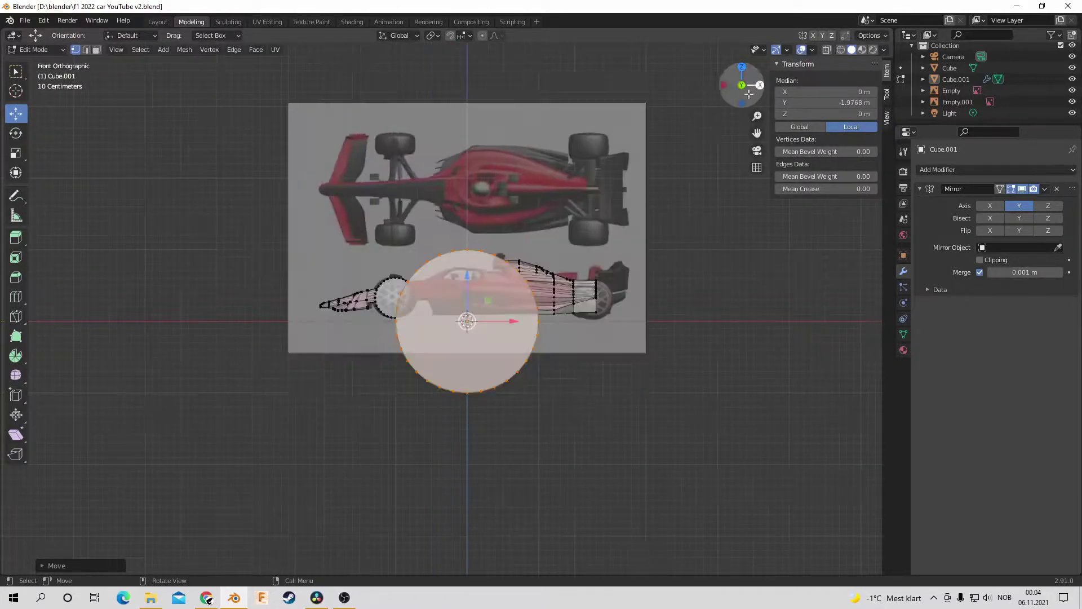
pyautogui.scroll(4, 128, 177)
pyautogui.moveTo(540, 335); pyautogui.dragTo(505, 335)
pyautogui.scroll(3, 451, 282)
pyautogui.press('s')
pyautogui.click(567, 358)
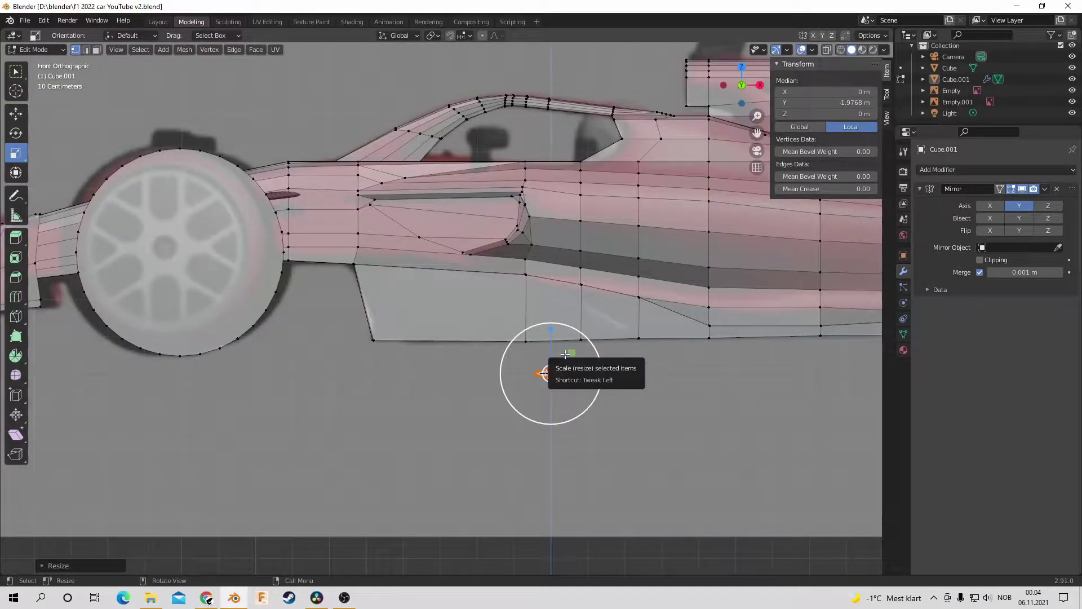
# Step: In top view, move the rod beside the front wheel and shorten it considerably along Y
pyautogui.click(11, 115)
pyautogui.press('KP_7')
pyautogui.scroll(-5, 439, 281)
pyautogui.press('g')
pyautogui.press('Return')
pyautogui.scroll(5, 440, 281)
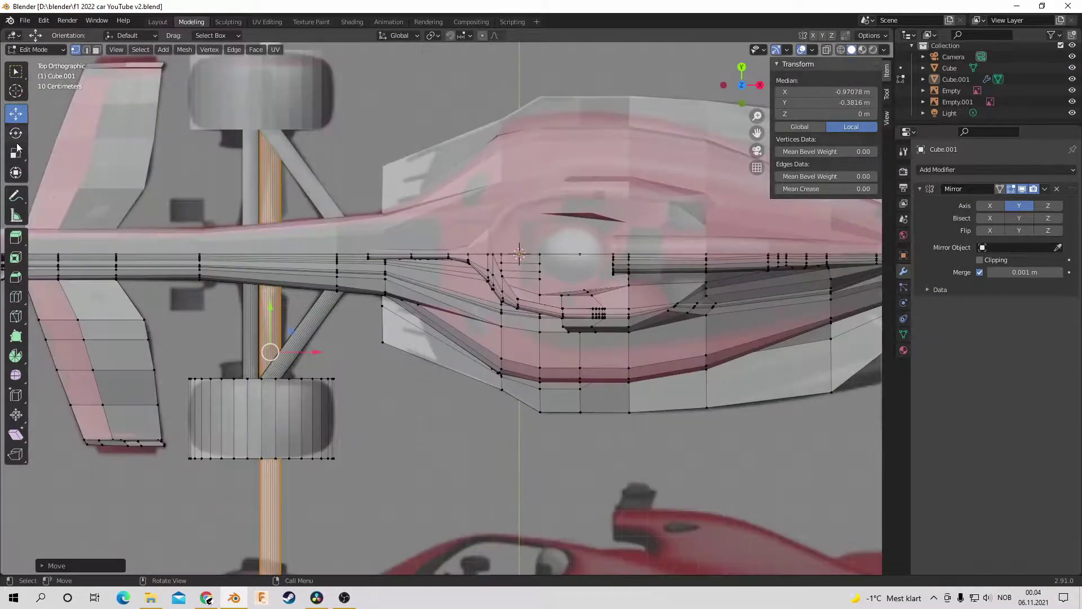
pyautogui.click(17, 153)
pyautogui.press('s')
pyautogui.press('y')
pyautogui.press('Return')
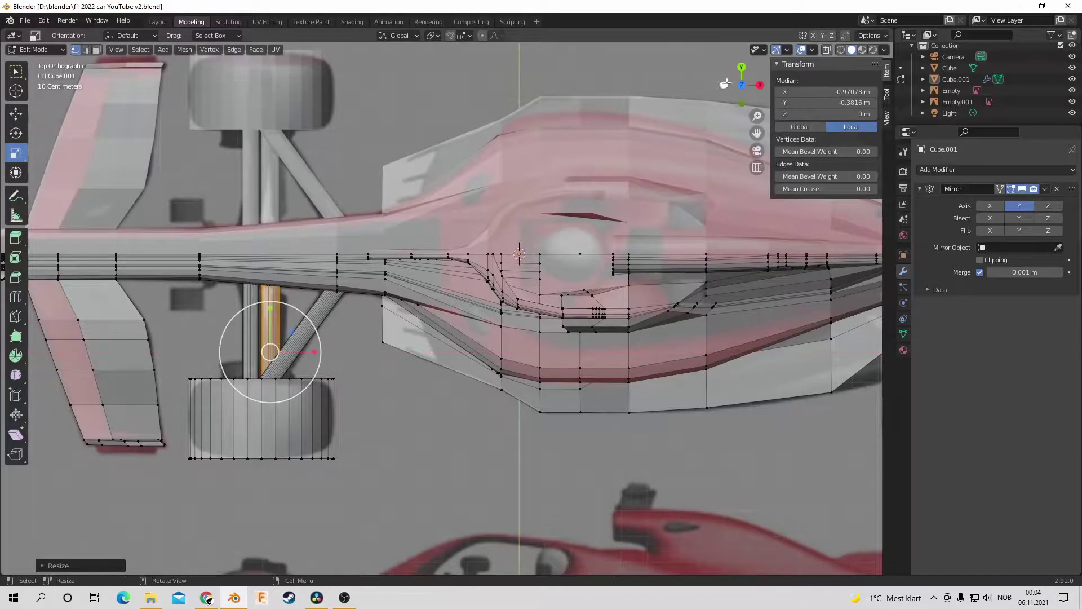
# Step: Shrink the rod further and tilt it slightly around the X axis
pyautogui.moveTo(429, 338); pyautogui.dragTo(333, 361, button='middle')
pyautogui.press('s')
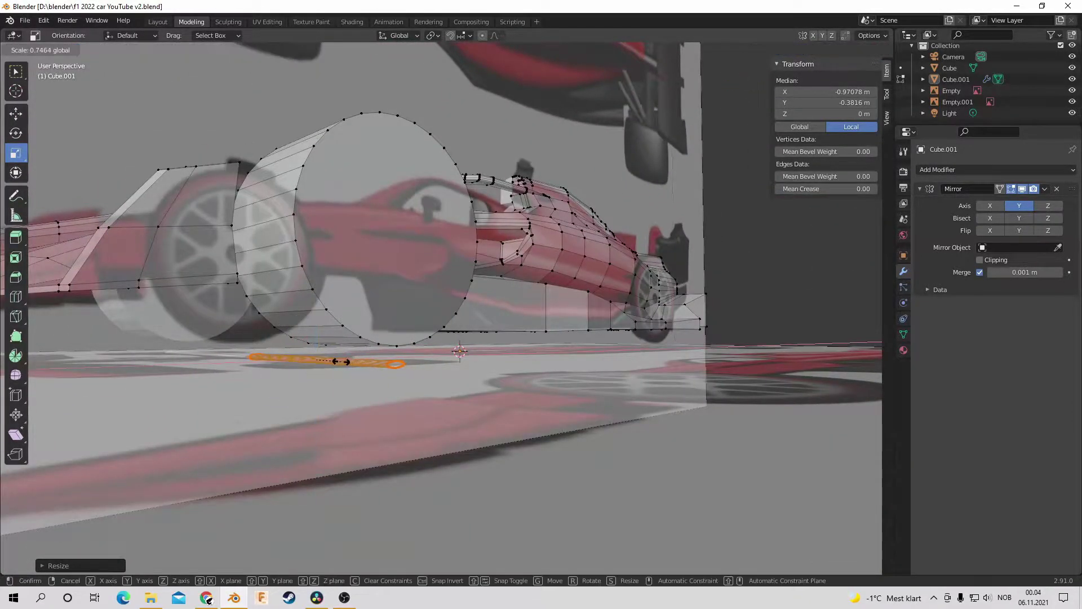
pyautogui.press('ctrl+KP_3')
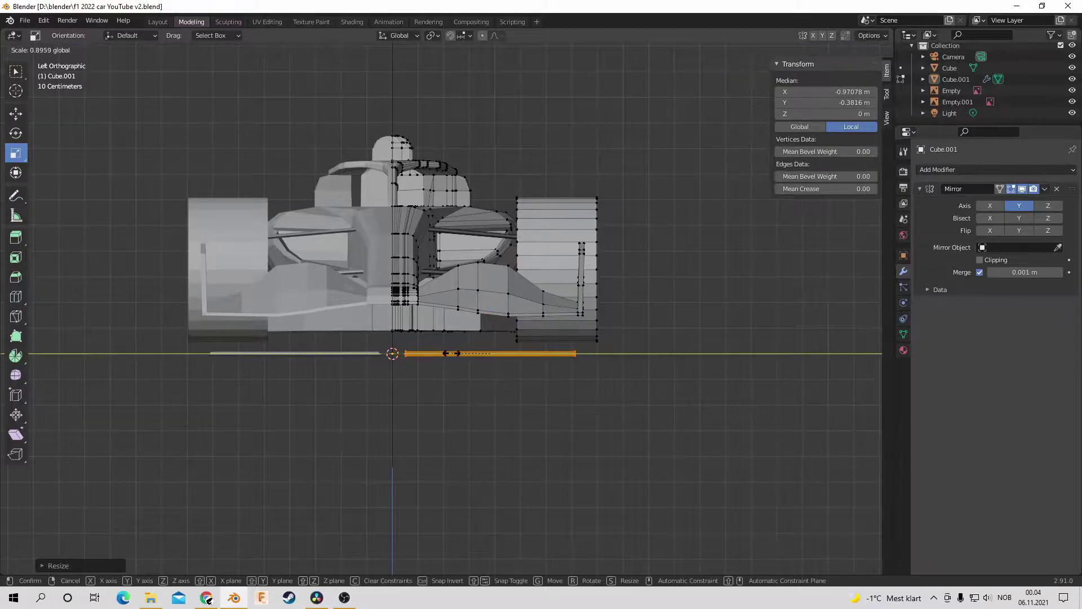
pyautogui.click(450, 353)
pyautogui.hotkey('shift', 'space')
pyautogui.press('r')
pyautogui.moveTo(515, 331); pyautogui.dragTo(494, 210)
# Step: Raise the rod vertically and shrink it slightly
pyautogui.hotkey('shift', 'space')
pyautogui.press('g')
pyautogui.moveTo(732, 85); pyautogui.dragTo(16, 172)
pyautogui.click(16, 153)
pyautogui.moveTo(334, 361); pyautogui.dragTo(329, 363)
pyautogui.click(743, 71)
# Step: Nudge the rod to the right and fine-tune its position
pyautogui.press('g')
pyautogui.click(17, 135)
pyautogui.press('g')
pyautogui.click(301, 330)
pyautogui.moveTo(301, 330); pyautogui.dragTo(405, 304, button='middle')
# Step: Lower the rod along Z so it slants from the body to the front wheel hub
pyautogui.press('ctrl+KP_3')
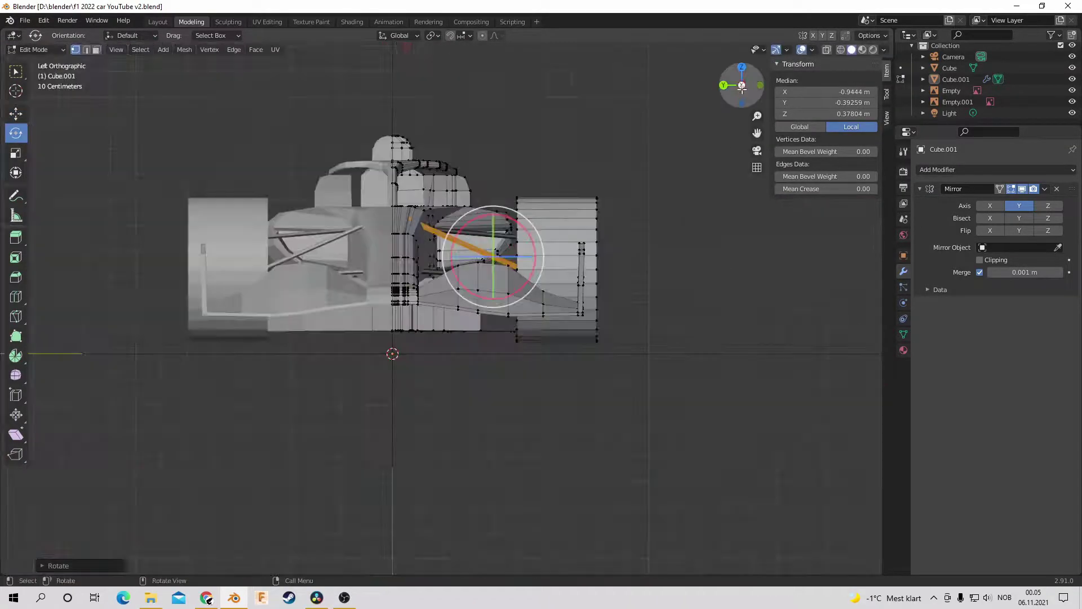
pyautogui.scroll(3, 528, 190)
pyautogui.press('g')
pyautogui.press('z')
pyautogui.click(528, 190)
pyautogui.moveTo(741, 90); pyautogui.dragTo(643, 237)
pyautogui.click(742, 85)
pyautogui.press('ctrl+KP_3')
pyautogui.click(625, 262)
pyautogui.scroll(3, 604, 295)
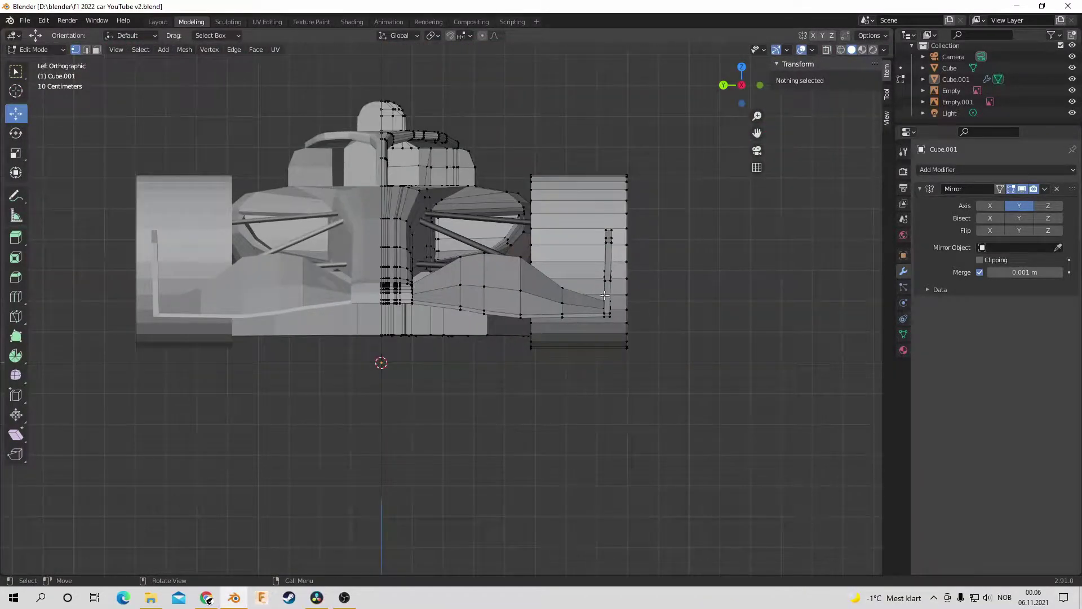
# Step: Add another cylinder, turn it 90° onto its side and move it toward the car's front
pyautogui.click(163, 49)
pyautogui.click(180, 121)
pyautogui.scroll(-7, 445, 307)
pyautogui.click(16, 133)
pyautogui.press('r')
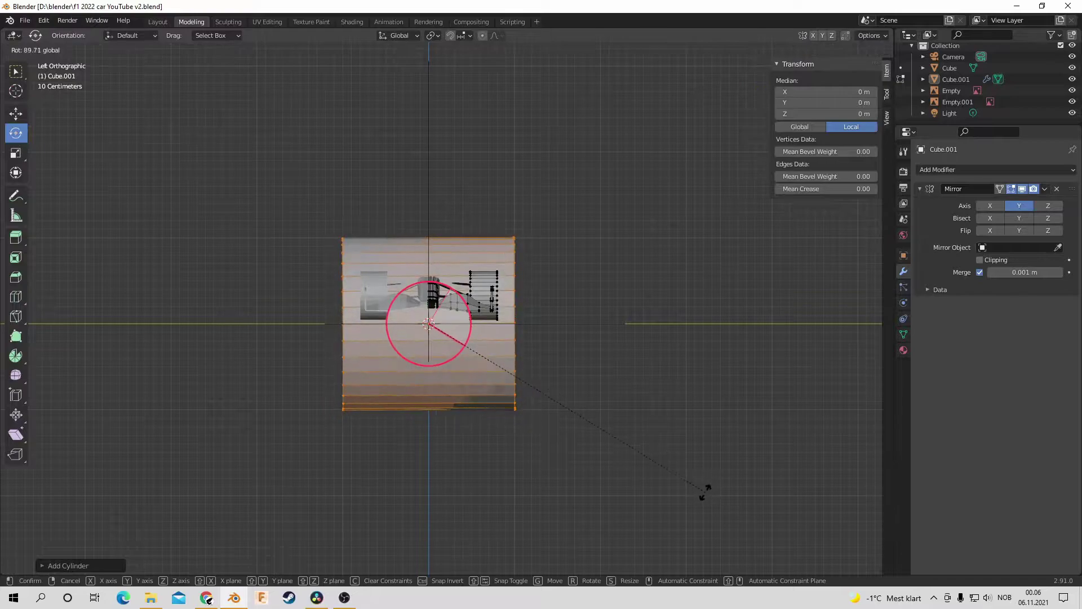
pyautogui.click(705, 492)
pyautogui.moveTo(384, 323); pyautogui.dragTo(496, 341)
# Step: Shrink the cylinder to about half size in the front view
pyautogui.press('KP_1')
pyautogui.press('KP_Decimal')
pyautogui.hotkey('shift', 'space')
pyautogui.press('s')
pyautogui.scroll(3, 594, 365)
pyautogui.press('s')
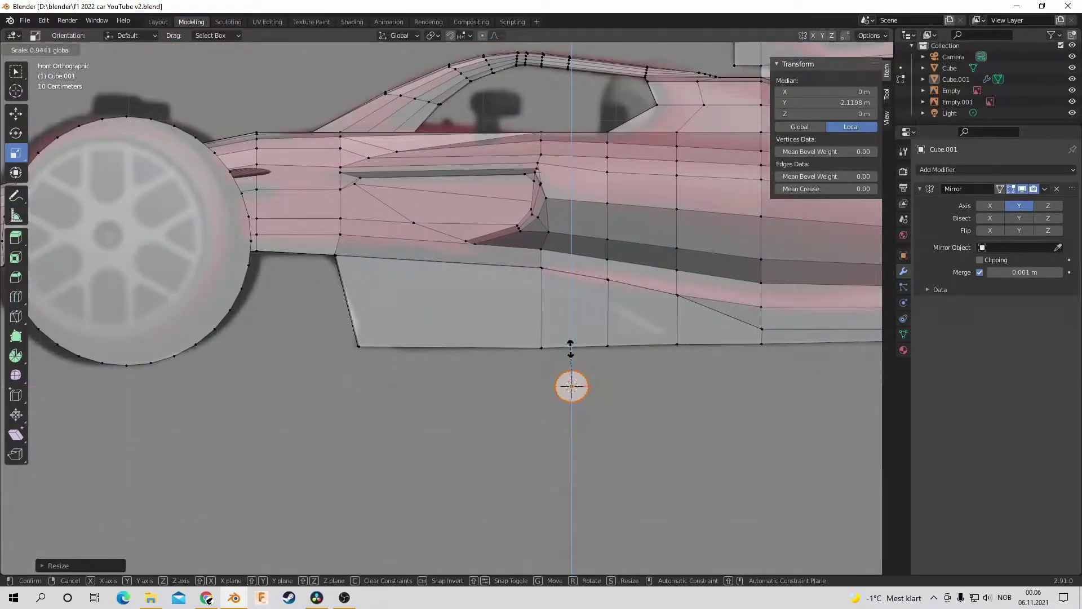
pyautogui.click(571, 371)
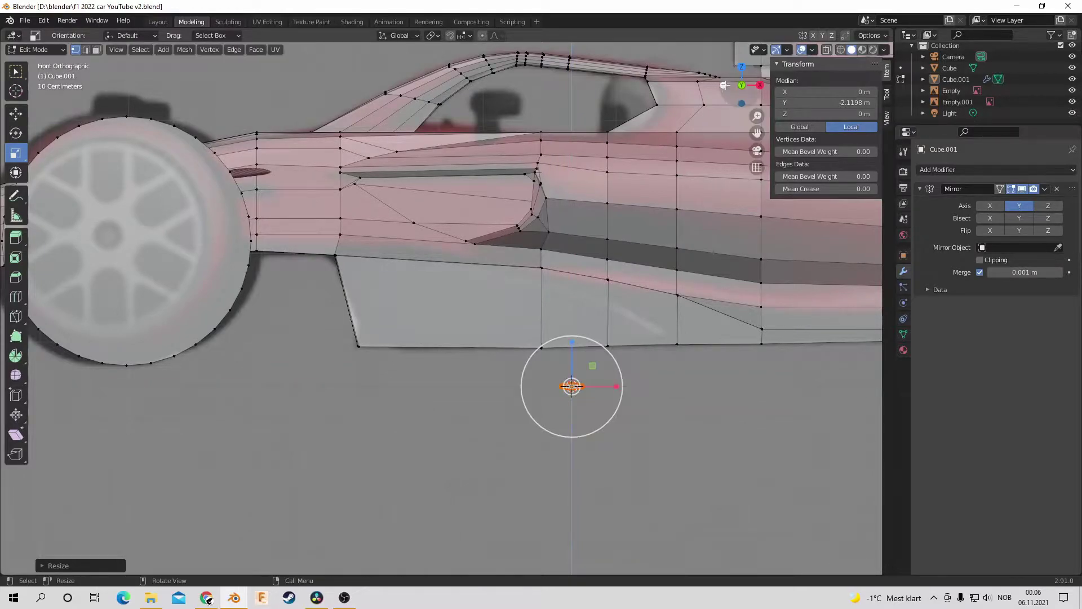
pyautogui.scroll(-5, 725, 85)
# Step: In top view, place the rod beside the front wheel and rotate it to a diagonal
pyautogui.press('KP_7')
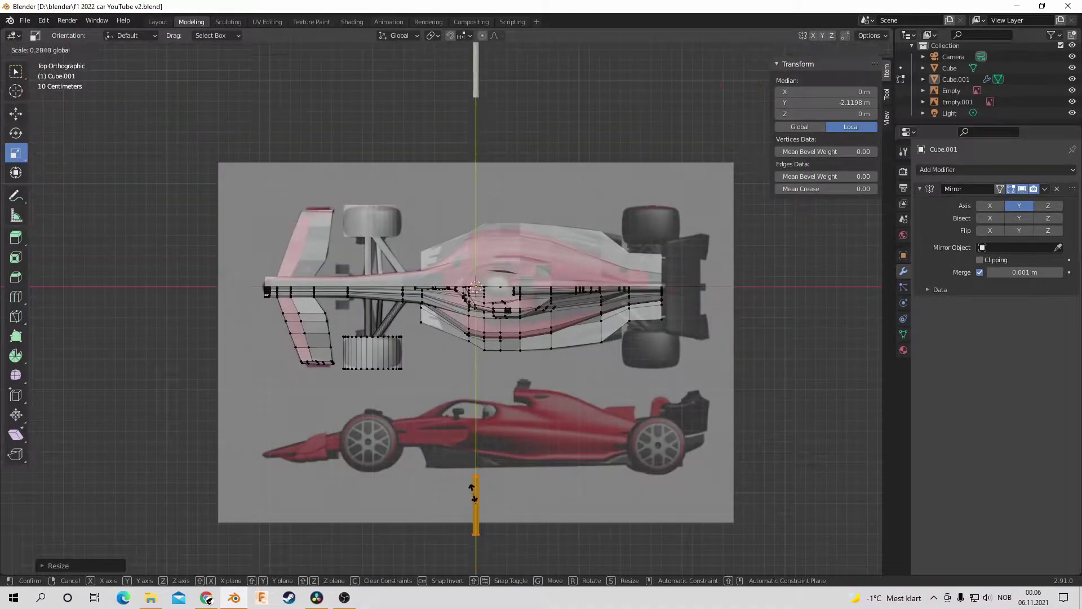
pyautogui.click(16, 113)
pyautogui.hotkey('ctrl', 'z')
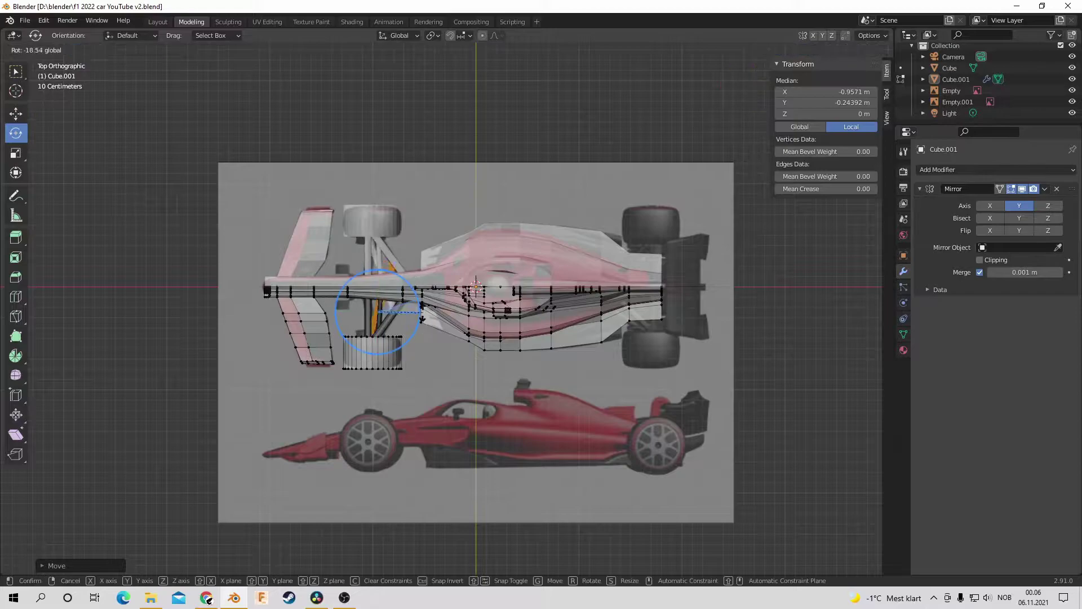
pyautogui.scroll(5, 447, 308)
pyautogui.press('r')
pyautogui.click(319, 306)
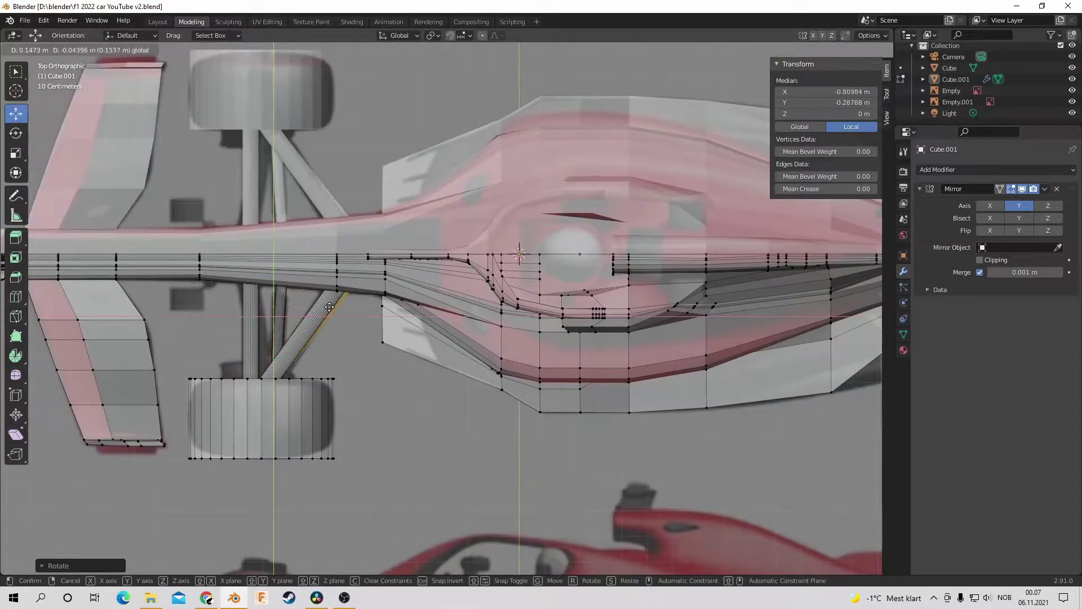
pyautogui.click(340, 299)
pyautogui.keyDown('alt'); pyautogui.moveTo(341, 298); pyautogui.dragTo(314, 549, button='middle'); pyautogui.keyUp('alt')
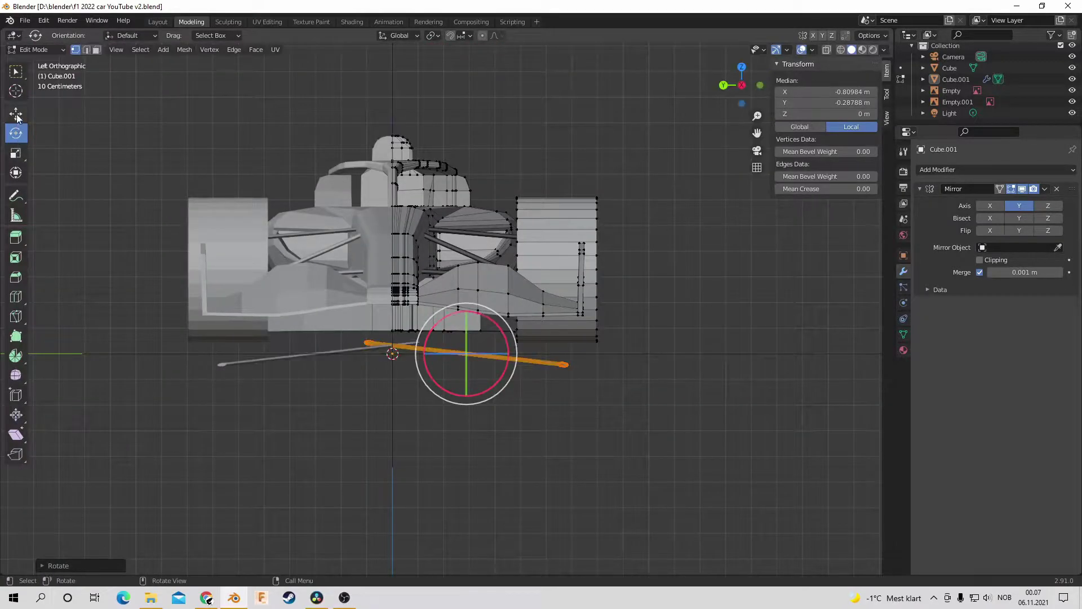
# Step: Move the diagonal rod along Z to the correct height
pyautogui.moveTo(740, 95); pyautogui.dragTo(658, 135)
pyautogui.scroll(5, 658, 135)
pyautogui.press('g')
pyautogui.press('z')
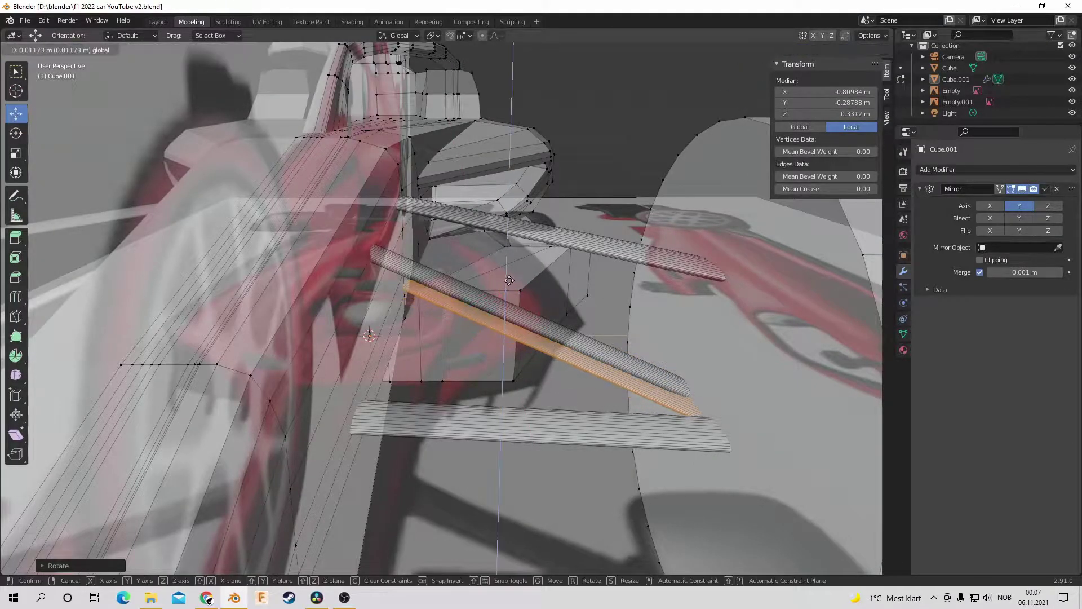
pyautogui.click(515, 273)
pyautogui.moveTo(515, 273); pyautogui.dragTo(338, 310, button='middle')
# Step: Select the upright suspension strut and raise it
pyautogui.press('KP_7')
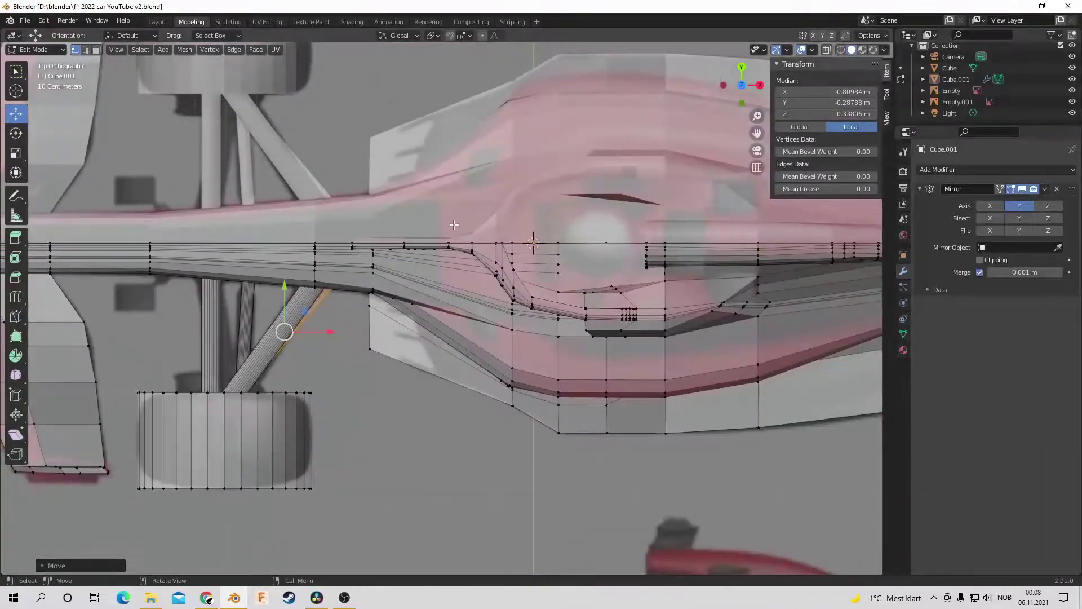
pyautogui.hotkey('alt', 'a')
pyautogui.moveTo(247, 314); pyautogui.dragTo(242, 362)
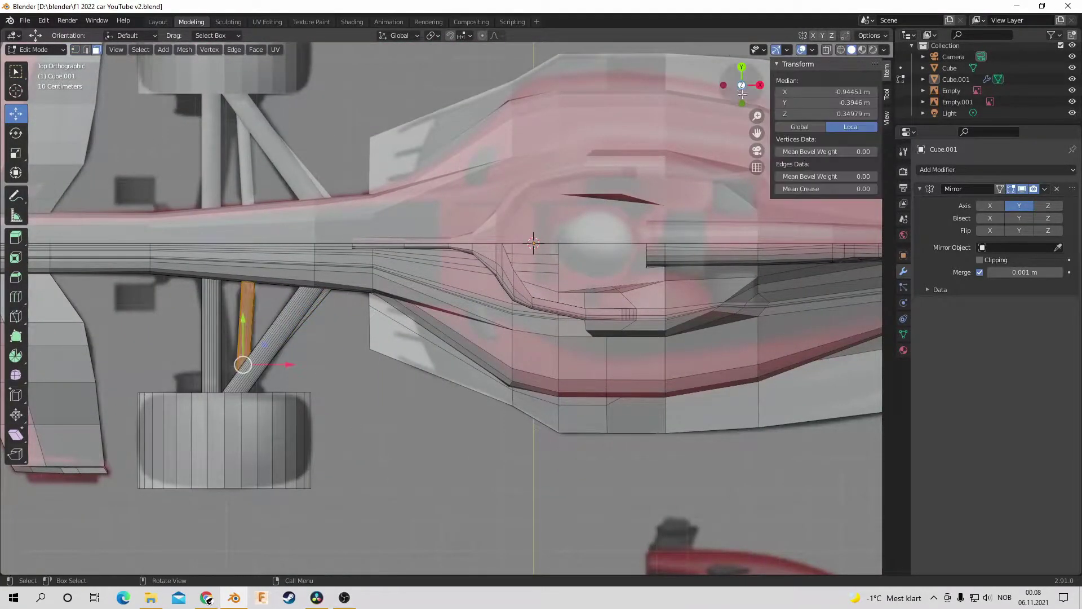
pyautogui.press('ctrl+KP_7')
pyautogui.moveTo(739, 68); pyautogui.dragTo(578, 279, button='middle')
pyautogui.moveTo(577, 279); pyautogui.dragTo(581, 269)
# Step: Rotate the upright strut in top view and check the whole car
pyautogui.press('KP_7')
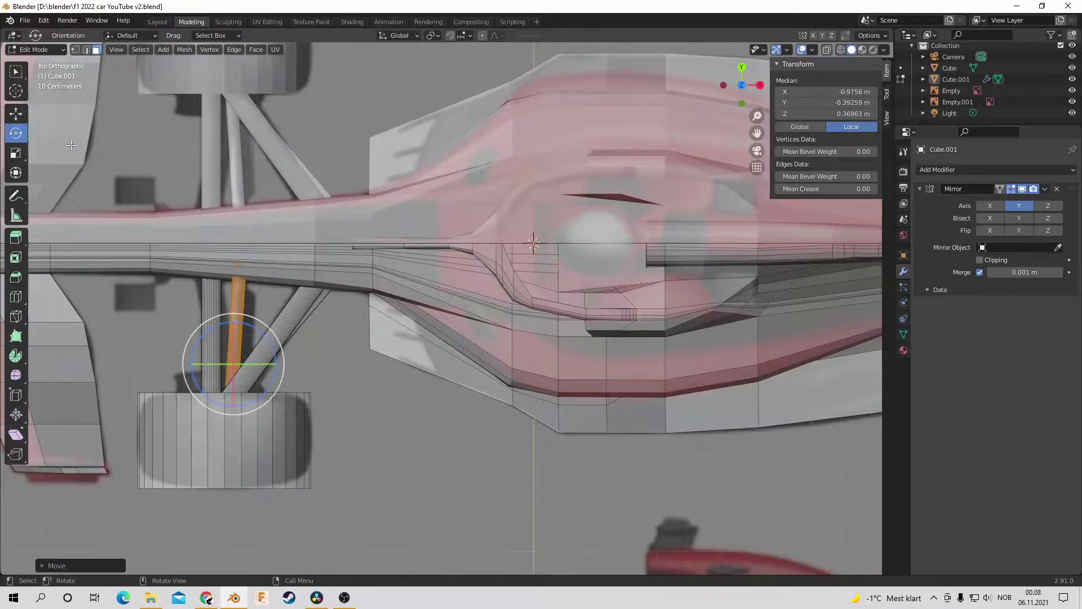
pyautogui.moveTo(195, 344); pyautogui.dragTo(242, 406)
pyautogui.moveTo(352, 257); pyautogui.dragTo(366, 315, button='middle')
pyautogui.scroll(-5, 620, 349)
pyautogui.moveTo(698, 367); pyautogui.dragTo(741, 78, button='middle')
pyautogui.hotkey('alt', 'a')
# Step: Turn the cylinder on its side, move it along the car, and shrink it below half size
pyautogui.click(208, 50)
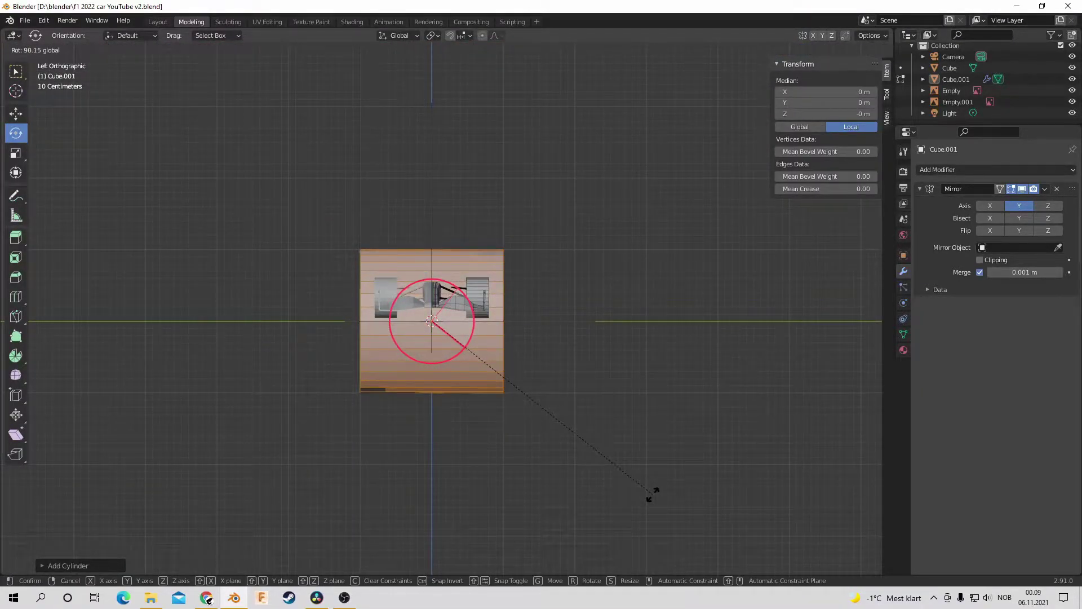
pyautogui.click(653, 494)
pyautogui.moveTo(384, 319); pyautogui.dragTo(531, 320)
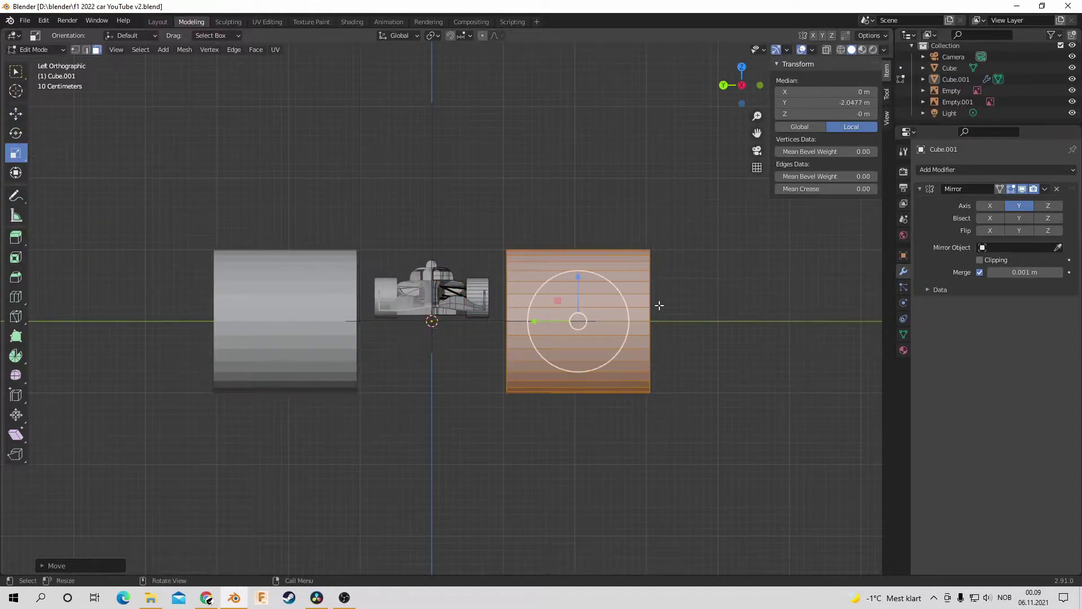
pyautogui.press('KP_1')
pyautogui.press('KP_Decimal')
pyautogui.scroll(2, 508, 349)
pyautogui.press('s')
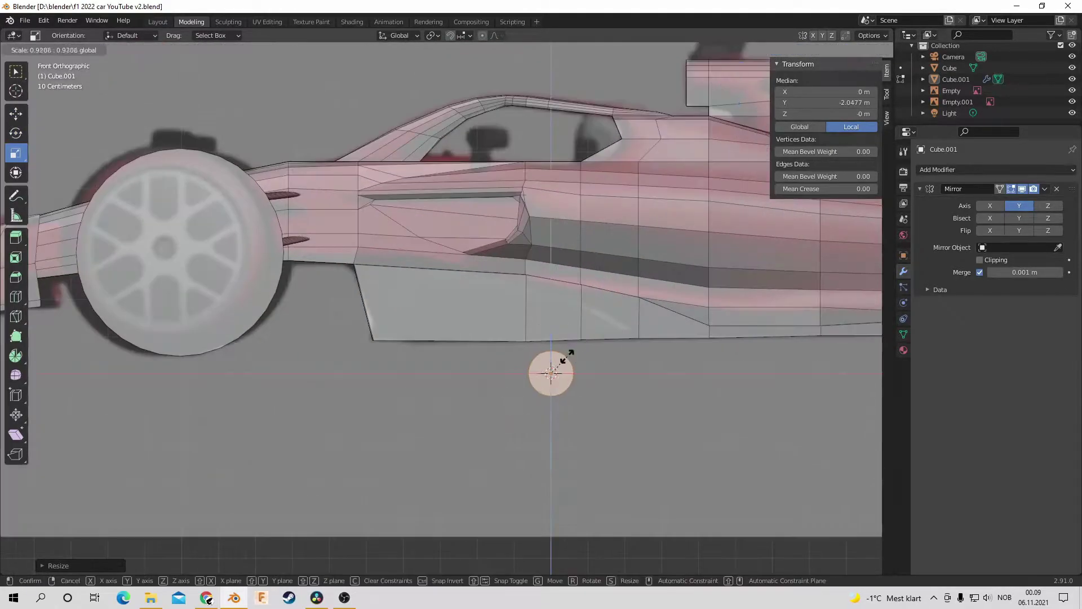
pyautogui.click(551, 356)
# Step: Move the cylinder forward and sideways, stretch it long, and tilt it slightly
pyautogui.press('KP_7')
pyautogui.scroll(-5, 461, 411)
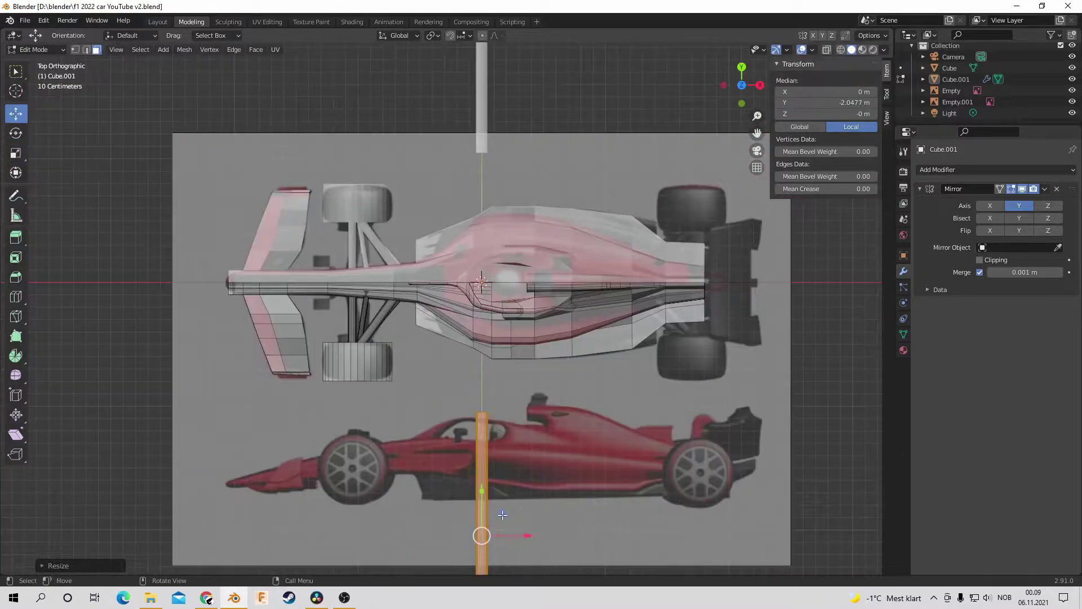
pyautogui.moveTo(481, 535); pyautogui.dragTo(467, 447)
pyautogui.scroll(-2, 468, 446)
pyautogui.moveTo(742, 84)
pyautogui.mouseDown()
pyautogui.moveTo(744, 98)
pyautogui.moveTo(742, 78)
pyautogui.mouseUp()
pyautogui.click(741, 75)
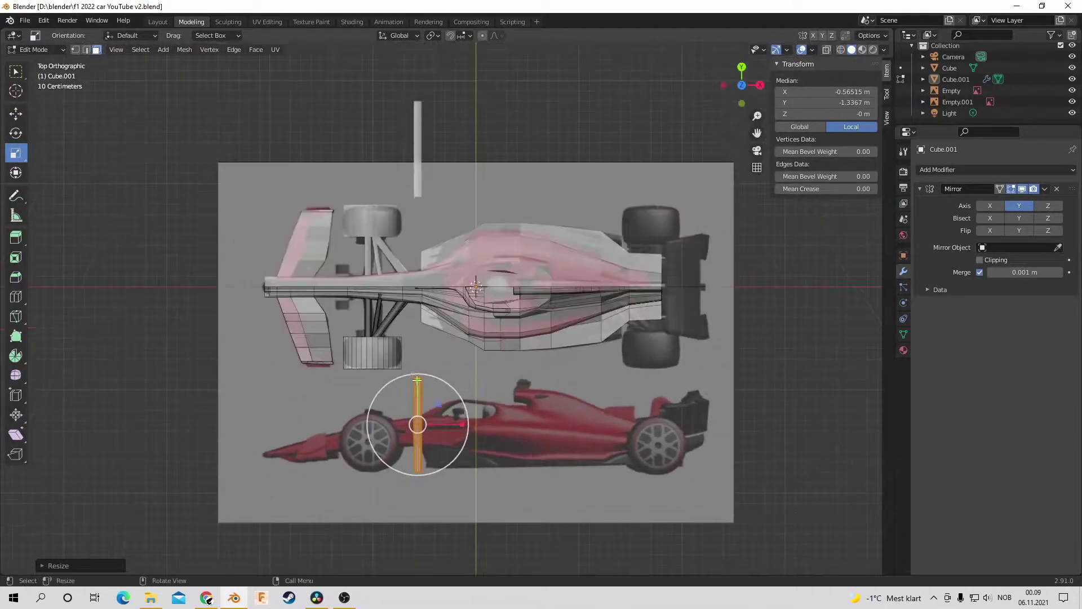
pyautogui.moveTo(445, 390); pyautogui.dragTo(365, 341)
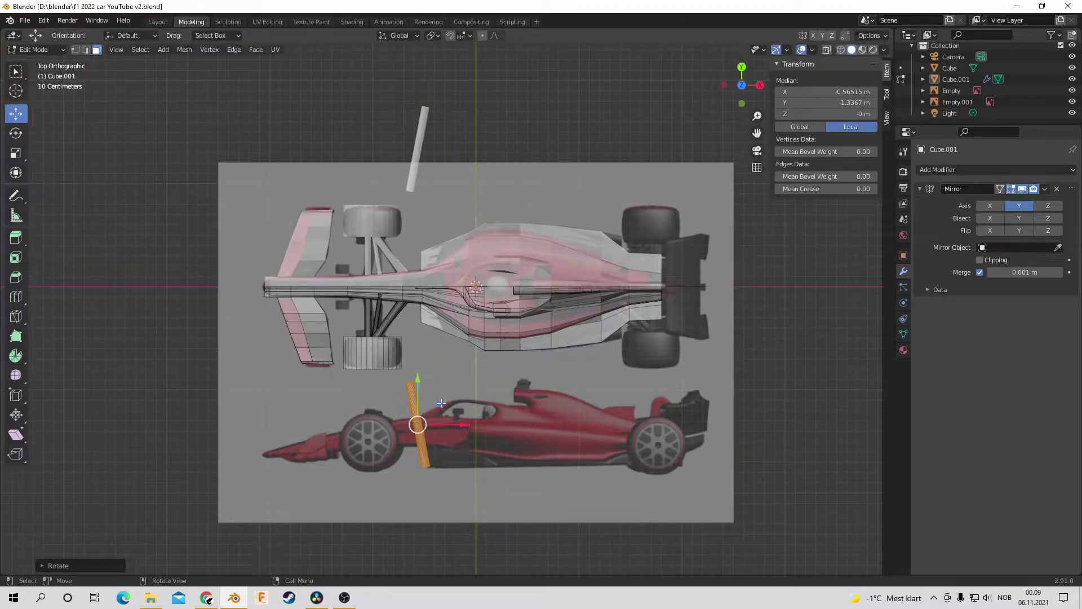
# Step: Position the wheel beside the nose: move it up-left, tilt, resize, lower and shift sideways
pyautogui.press('g')
pyautogui.click(392, 299)
pyautogui.click(724, 85)
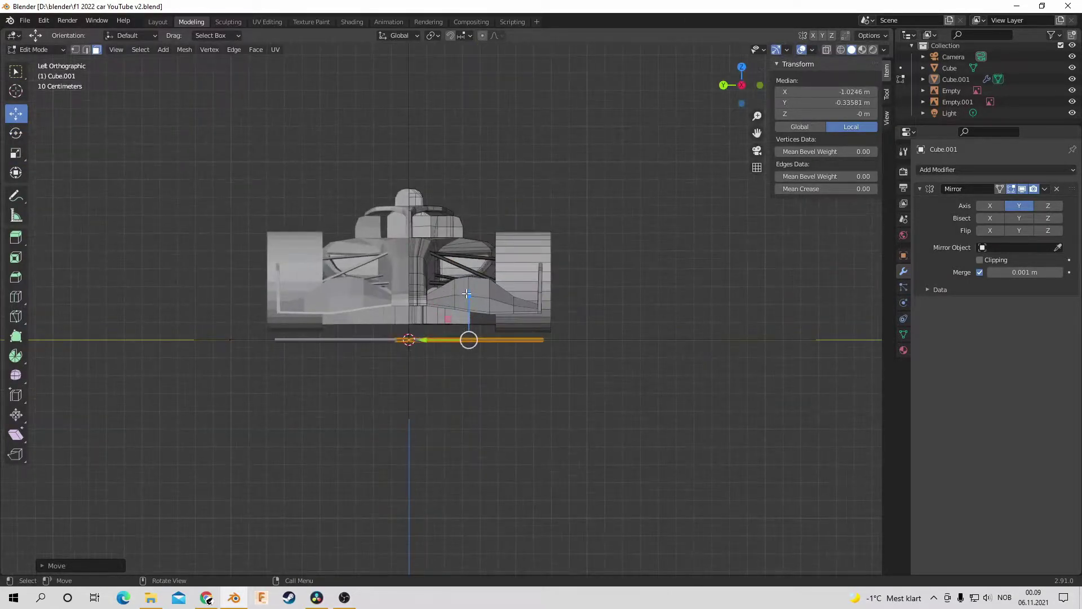
pyautogui.moveTo(455, 215); pyautogui.dragTo(459, 214)
pyautogui.click(17, 158)
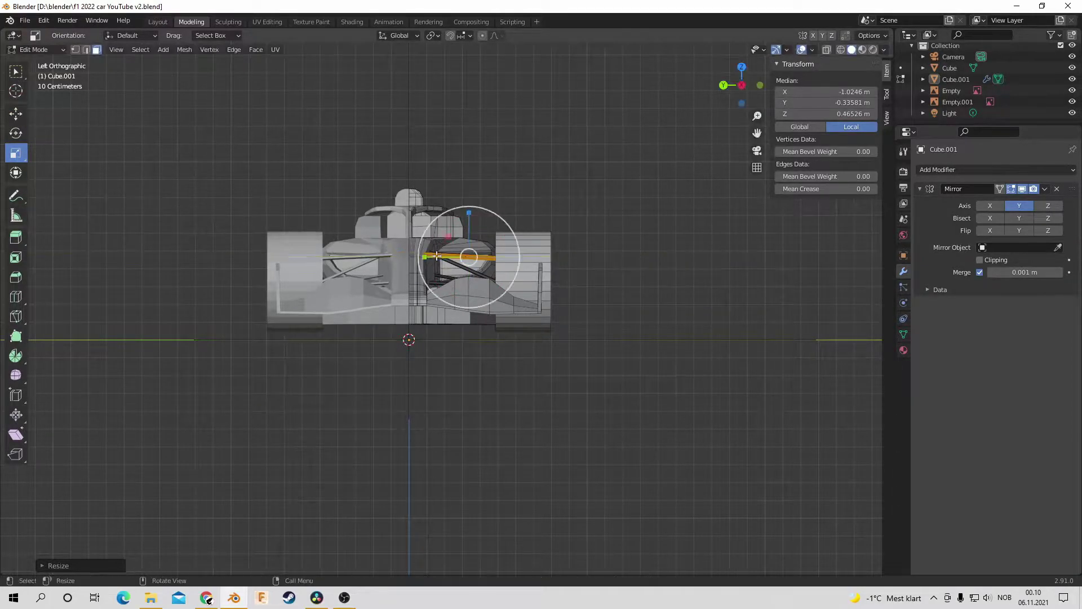
pyautogui.moveTo(469, 208); pyautogui.dragTo(469, 209)
pyautogui.moveTo(741, 66); pyautogui.dragTo(740, 90)
pyautogui.moveTo(361, 327); pyautogui.dragTo(365, 327)
pyautogui.moveTo(366, 328); pyautogui.dragTo(613, 246, button='middle')
# Step: Inspect the car in the Sculpting workspace, then return to Modeling and zoom onto the front wheel
pyautogui.scroll(-5, 613, 246)
pyautogui.click(228, 21)
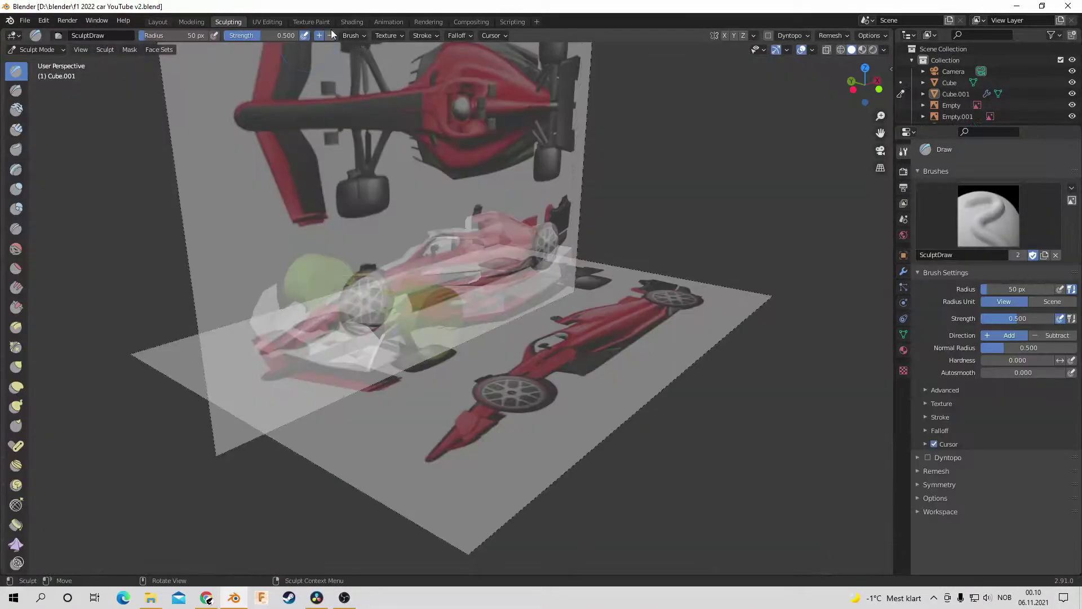
pyautogui.moveTo(861, 84); pyautogui.dragTo(854, 82)
pyautogui.moveTo(1072, 105); pyautogui.dragTo(1072, 116)
pyautogui.scroll(4, 451, 282)
pyautogui.moveTo(450, 281)
pyautogui.mouseDown(button='middle')
pyautogui.moveTo(597, 242)
pyautogui.moveTo(507, 242)
pyautogui.mouseUp(button='middle')
pyautogui.click(192, 21)
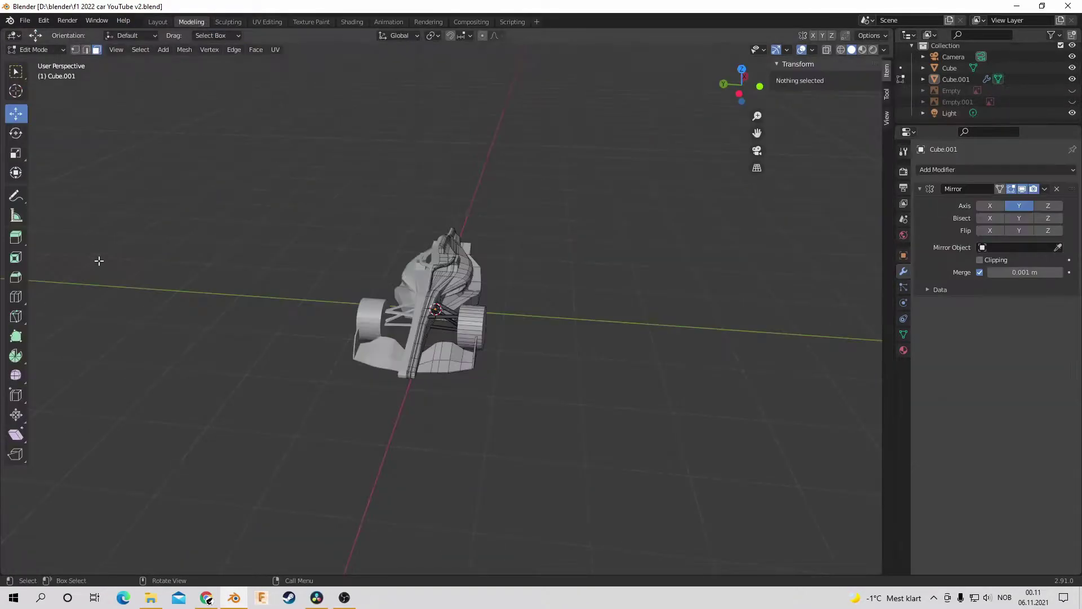
pyautogui.moveTo(738, 85); pyautogui.dragTo(749, 85)
pyautogui.moveTo(1072, 90); pyautogui.dragTo(1071, 102)
pyautogui.moveTo(451, 281); pyautogui.dragTo(406, 304, button='middle')
# Step: Select the wheel's outer face vertices and inset them from the side to form a rim
pyautogui.click(75, 49)
pyautogui.moveTo(440, 450); pyautogui.dragTo(468, 334)
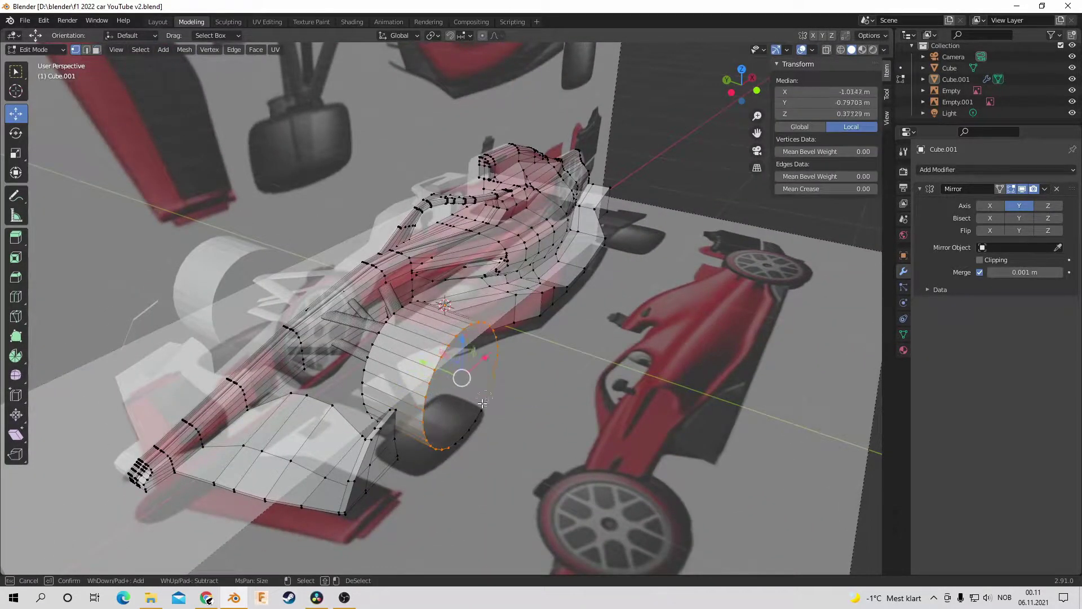
pyautogui.click(758, 92)
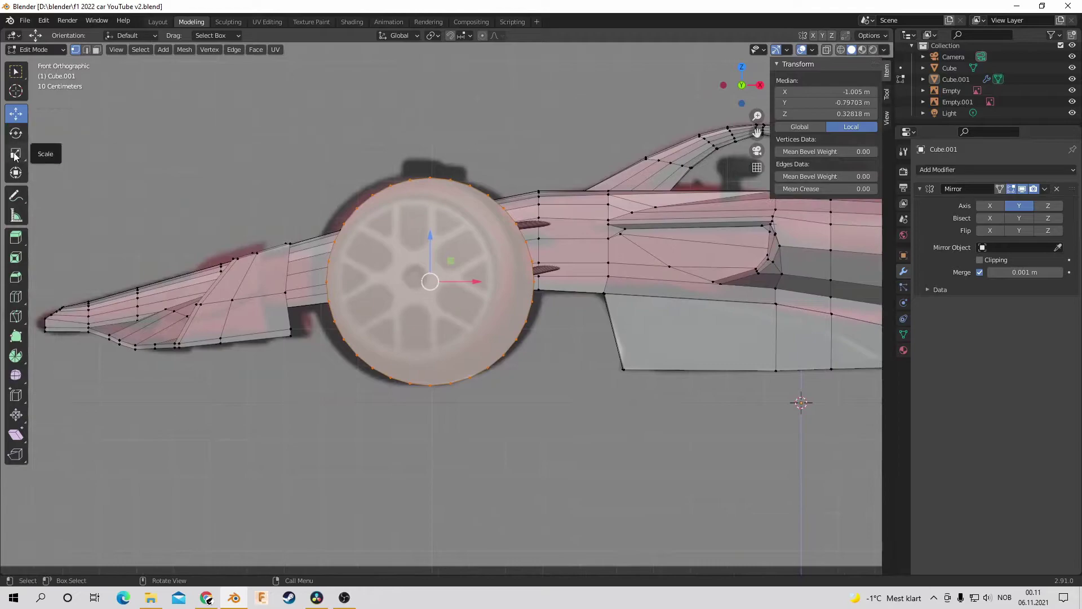
pyautogui.click(17, 259)
pyautogui.moveTo(395, 282); pyautogui.dragTo(340, 313, button='middle')
pyautogui.moveTo(340, 314); pyautogui.dragTo(355, 313)
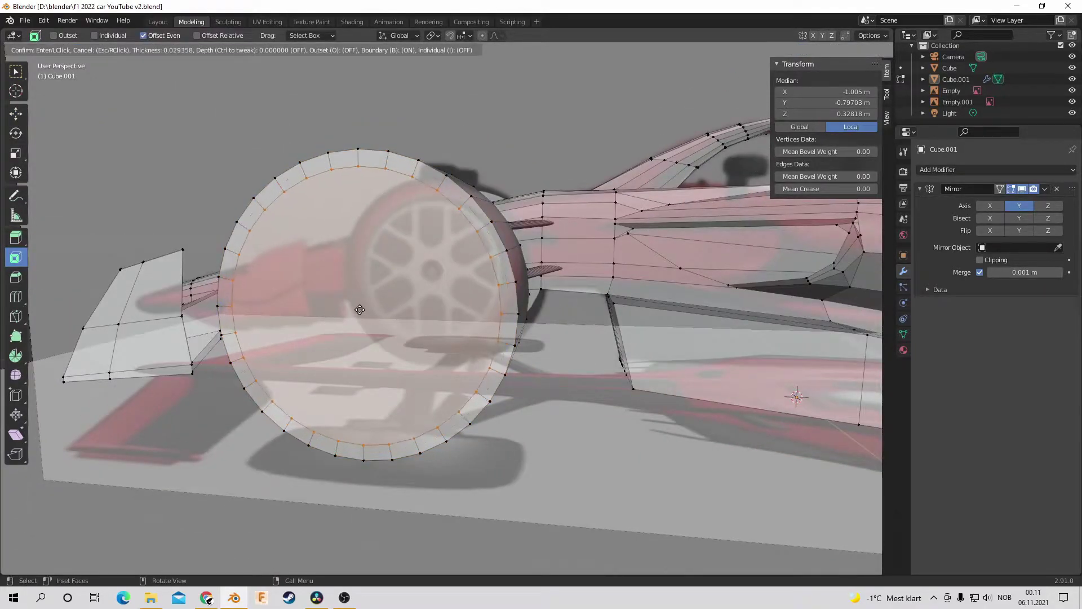
pyautogui.click(361, 309)
# Step: Inset the wheel face a second time to create the inner hub ring
pyautogui.scroll(-4, 362, 309)
pyautogui.moveTo(738, 88); pyautogui.dragTo(727, 99)
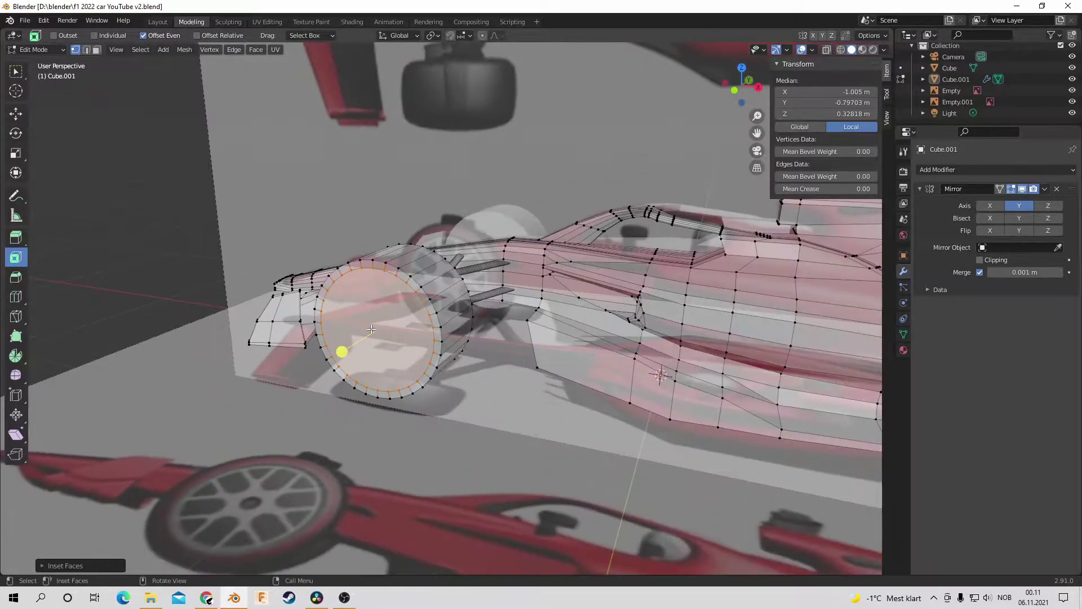
pyautogui.press('i')
pyautogui.rightClick(364, 342)
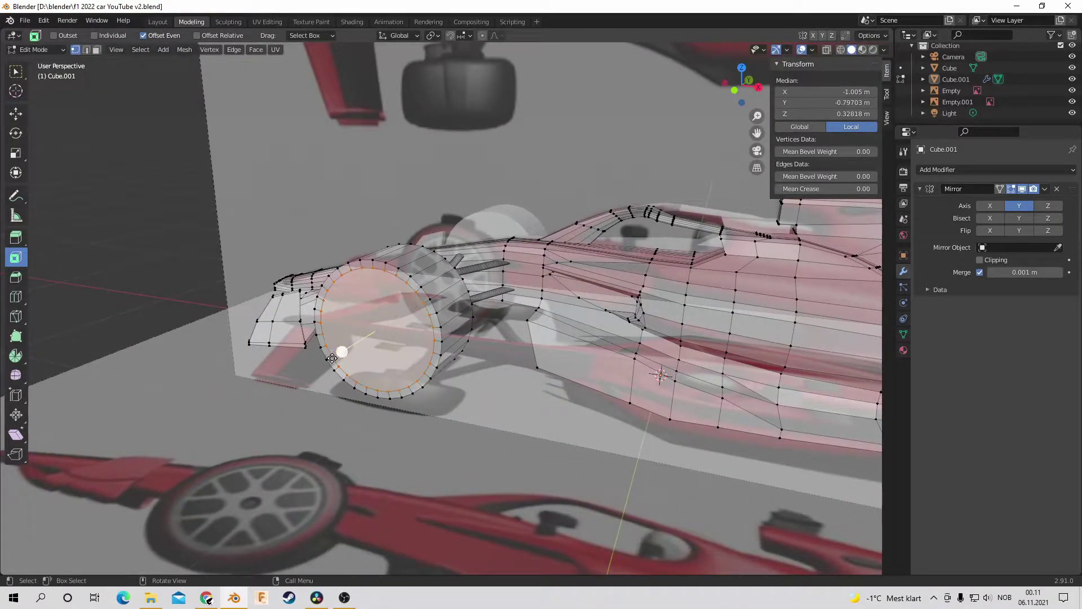
pyautogui.press('i')
pyautogui.click(338, 350)
# Step: Slide a new edge loop around the tyre and clear the selection
pyautogui.moveTo(741, 78); pyautogui.dragTo(66, 228)
pyautogui.moveTo(349, 299); pyautogui.dragTo(420, 278)
pyautogui.click(16, 114)
pyautogui.hotkey('alt', 'a')
# Step: Brush-select vertices on the wheel rim and check them from higher and lower angles
pyautogui.moveTo(339, 315); pyautogui.dragTo(367, 324, button='middle')
pyautogui.press('c')
pyautogui.click(373, 321)
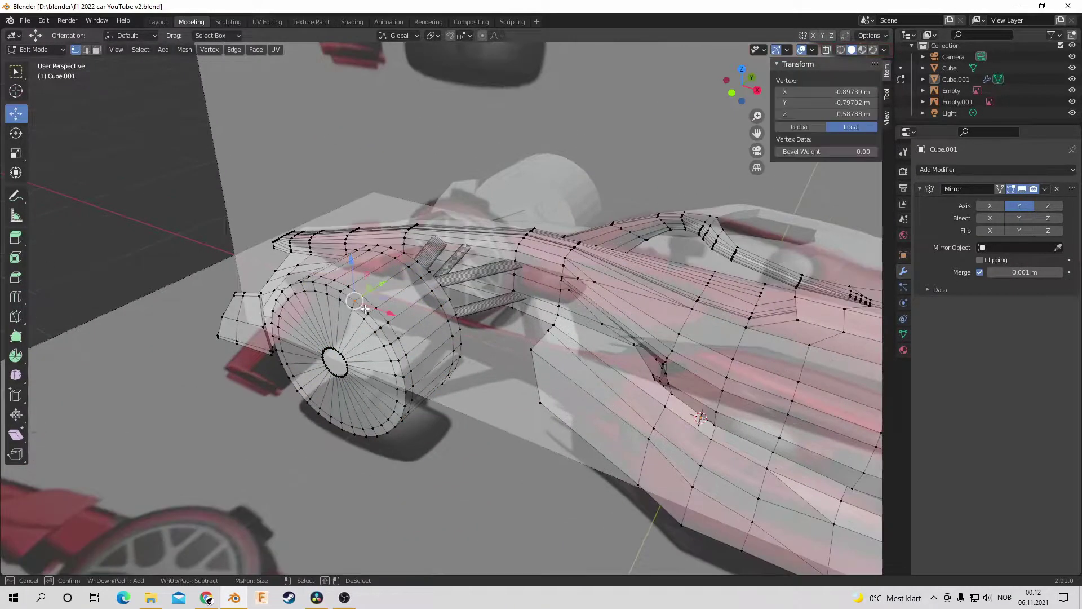
pyautogui.moveTo(392, 373); pyautogui.dragTo(401, 376)
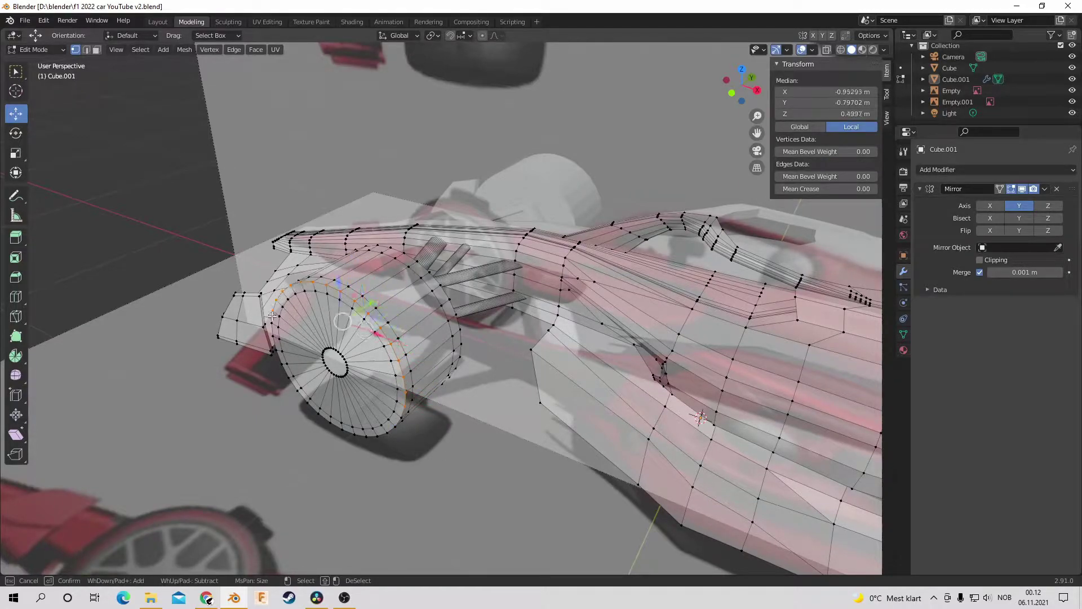
pyautogui.moveTo(735, 106); pyautogui.dragTo(478, 154)
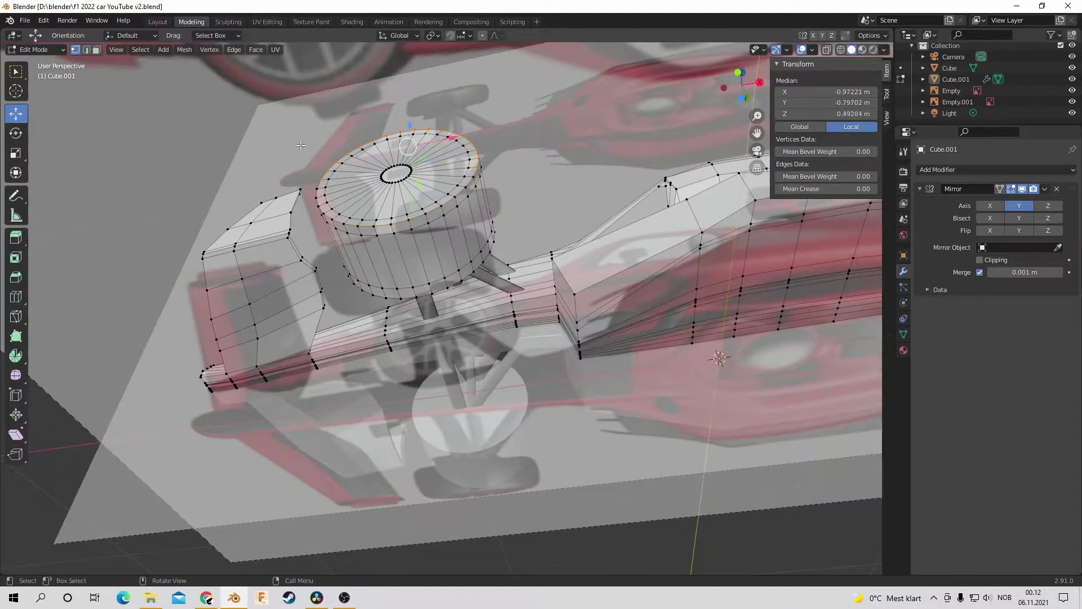
pyautogui.moveTo(326, 211); pyautogui.dragTo(464, 239, button='middle')
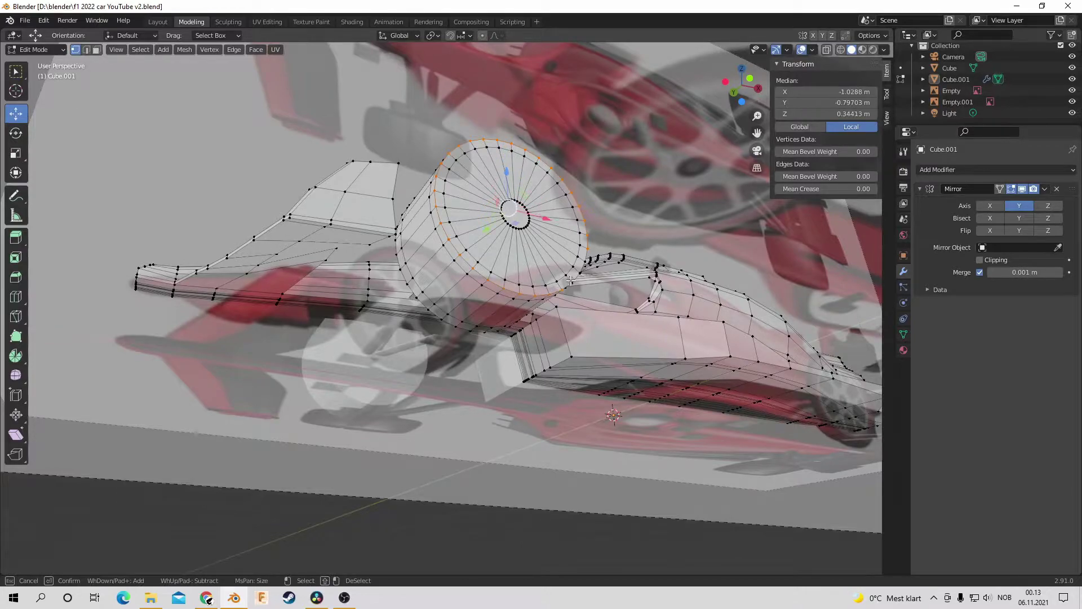
pyautogui.moveTo(571, 282); pyautogui.dragTo(366, 242, button='middle')
# Step: Select the outer hub edge loop and scale it to resize the hub ring
pyautogui.press('KP_7')
pyautogui.press('KP_1')
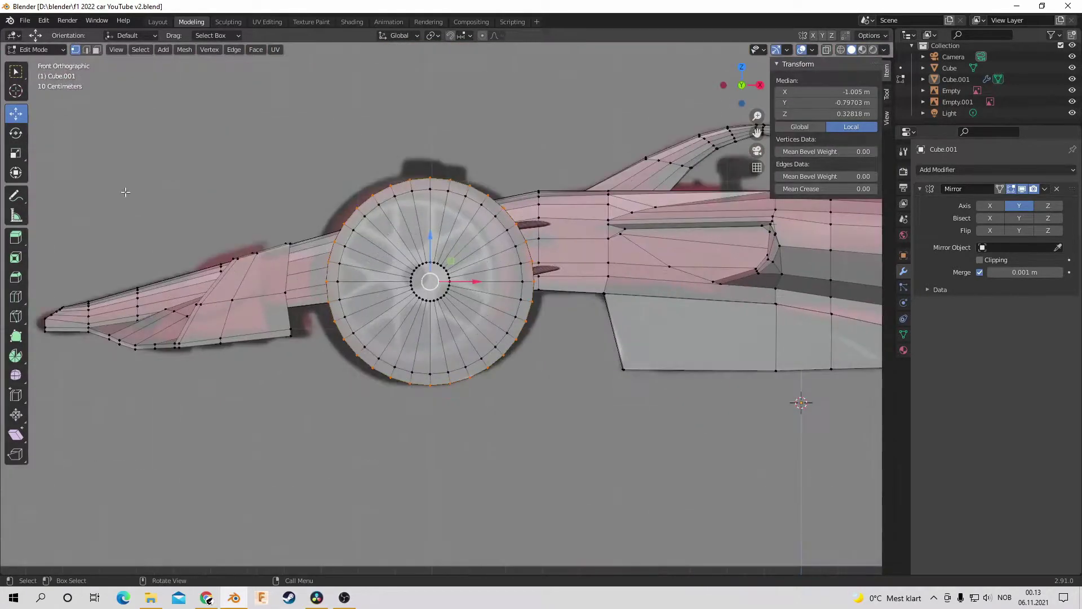
pyautogui.press('Escape')
pyautogui.click(444, 267)
pyautogui.press('KP_7')
pyautogui.keyDown('alt'); pyautogui.click(417, 524); pyautogui.keyUp('alt')
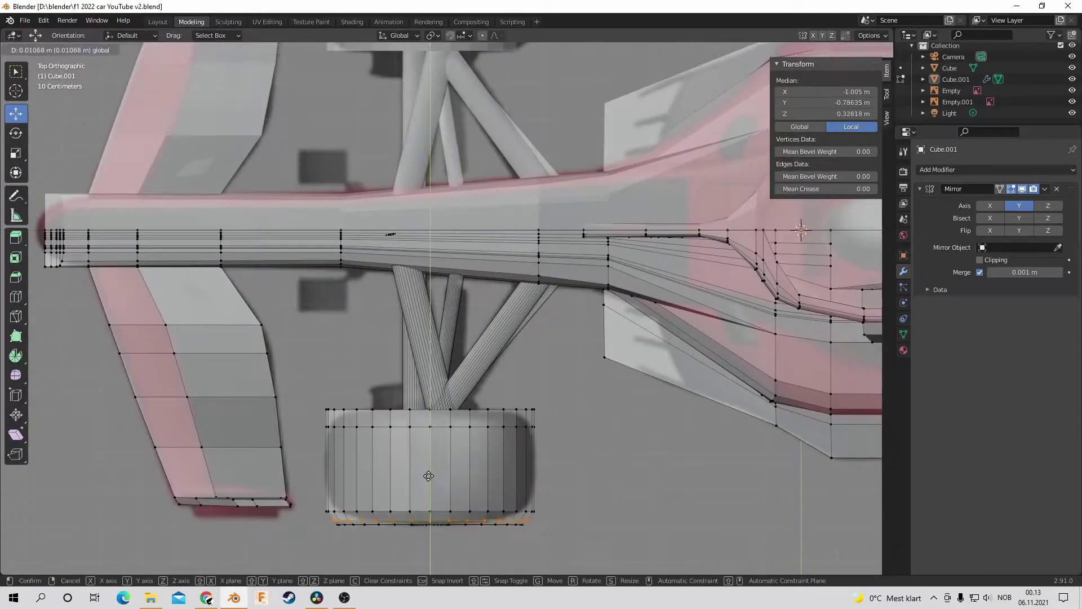
pyautogui.moveTo(417, 525); pyautogui.dragTo(68, 188, button='middle')
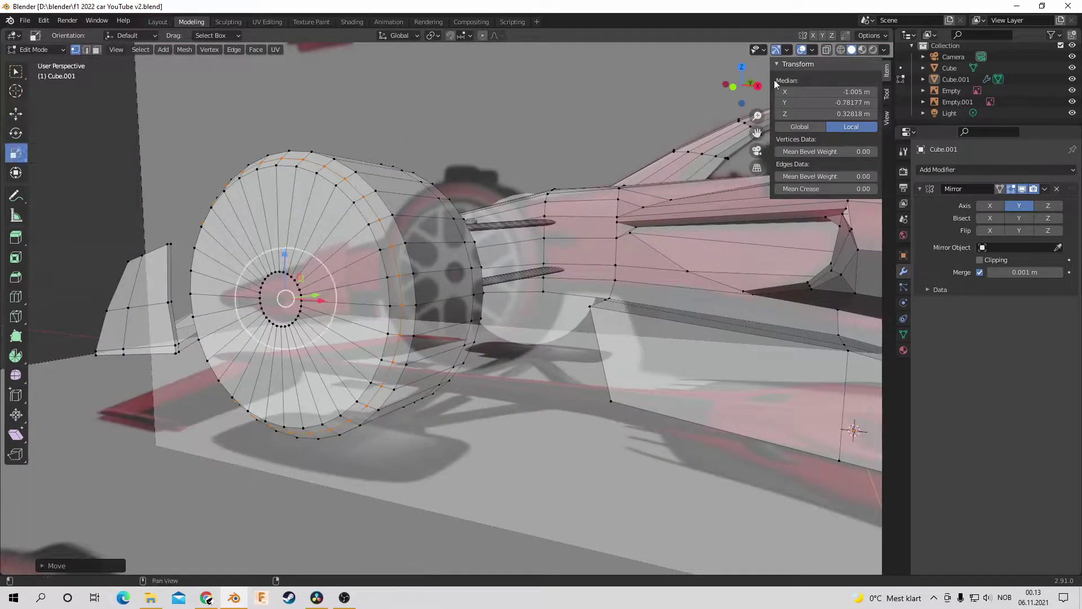
pyautogui.press('KP_1')
pyautogui.press('s')
pyautogui.click(36, 153)
# Step: Orbit to the wheel's inner side and brush-select the inner hub face vertices
pyautogui.press('KP_7')
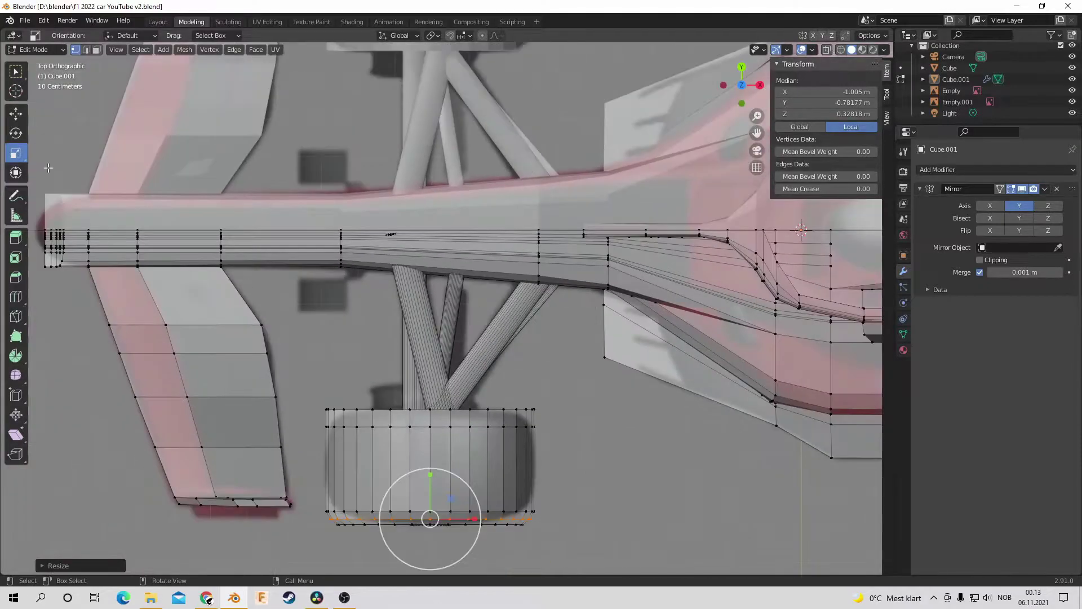
pyautogui.hotkey('alt', 'a')
pyautogui.moveTo(658, 276); pyautogui.dragTo(666, 168, button='middle')
pyautogui.press('c')
pyautogui.click(599, 245)
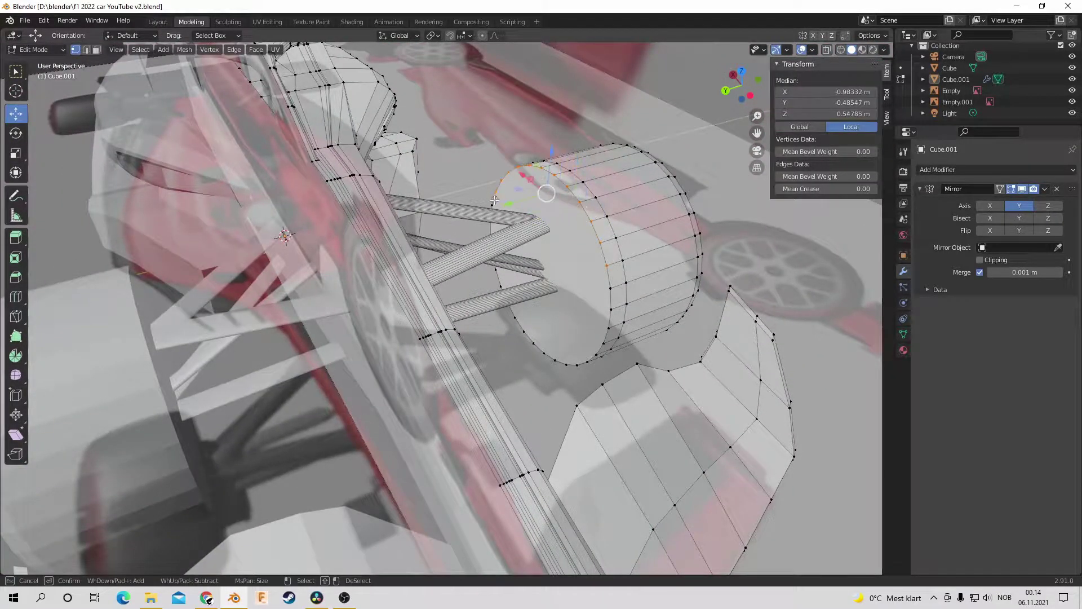
pyautogui.click(495, 271)
pyautogui.press('Escape')
pyautogui.moveTo(495, 271); pyautogui.dragTo(643, 132, button='middle')
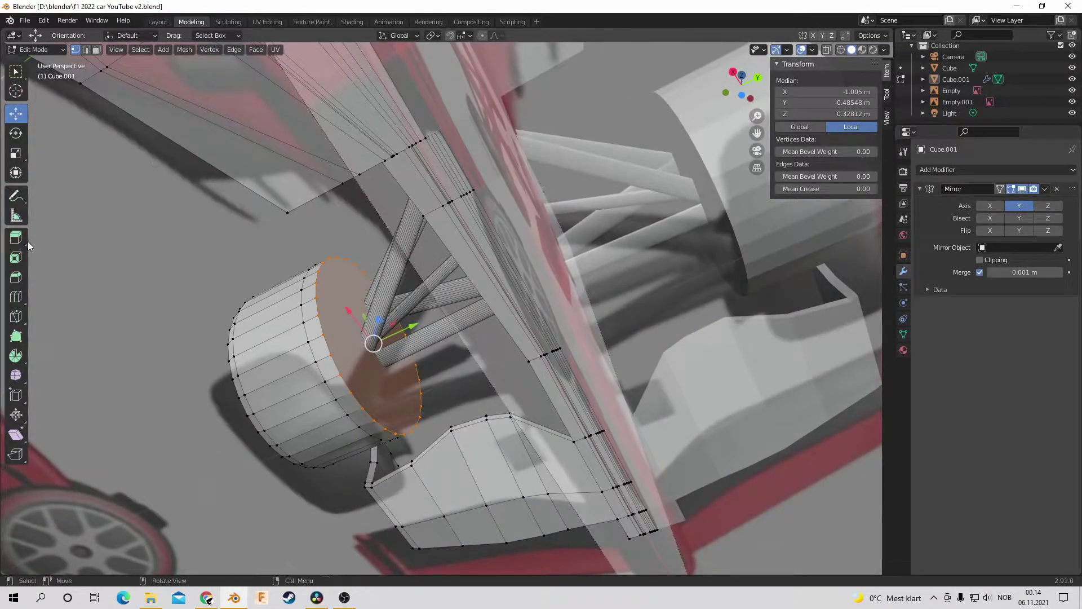
# Step: Reselect the inner hub rim vertices and scale them slightly to form the inner hub
pyautogui.hotkey('alt', 'a')
pyautogui.moveTo(425, 320); pyautogui.dragTo(587, 234, button='middle')
pyautogui.press('c')
pyautogui.moveTo(587, 234); pyautogui.dragTo(553, 180)
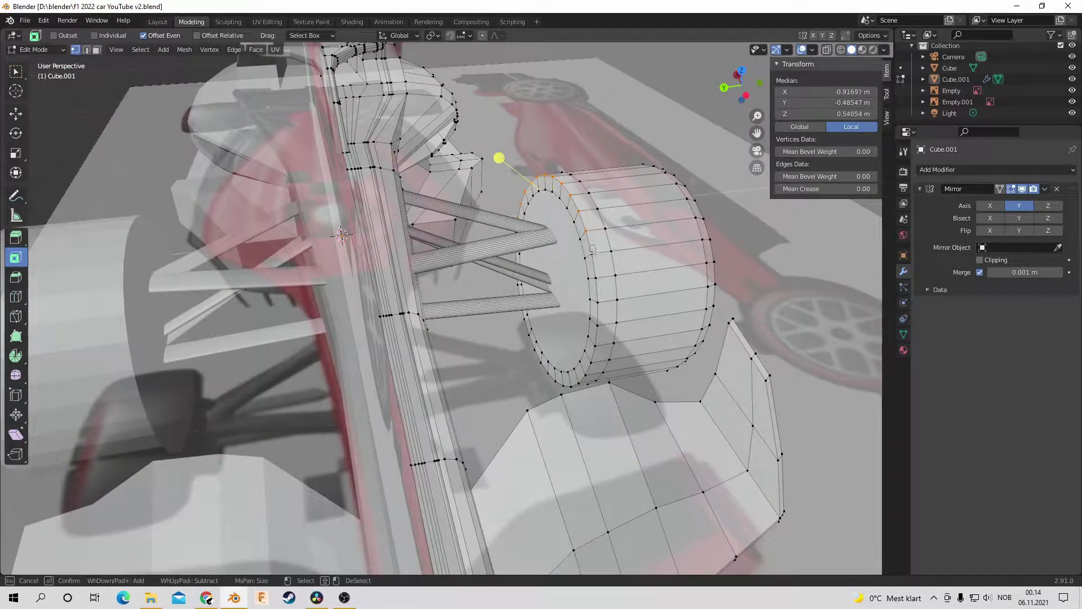
pyautogui.moveTo(517, 286); pyautogui.dragTo(309, 322, button='middle')
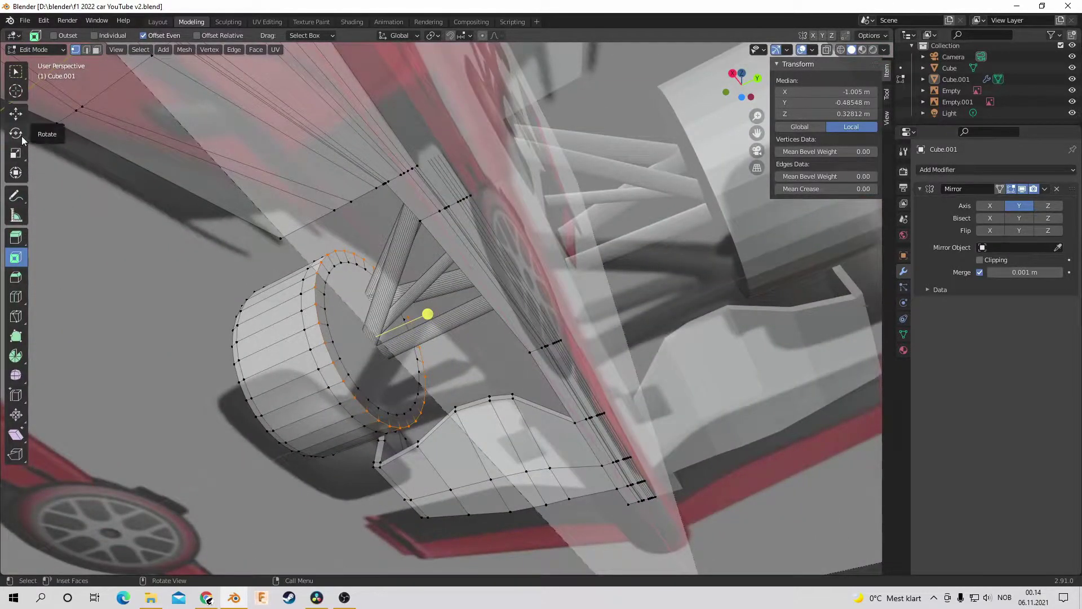
pyautogui.press('KP_1')
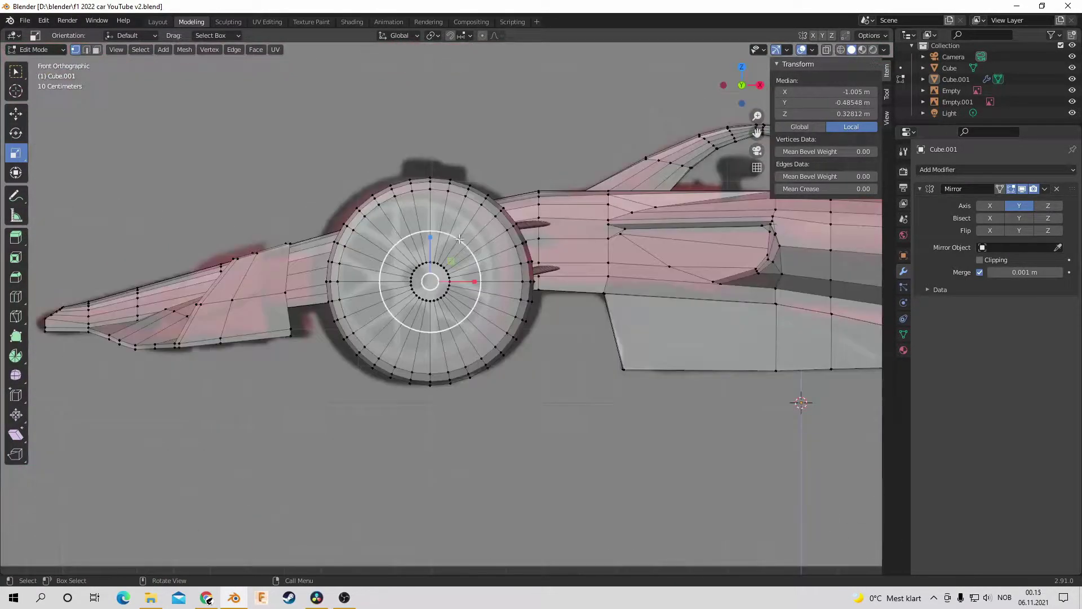
pyautogui.moveTo(459, 239); pyautogui.dragTo(451, 248)
pyautogui.moveTo(451, 248); pyautogui.dragTo(361, 282, button='middle')
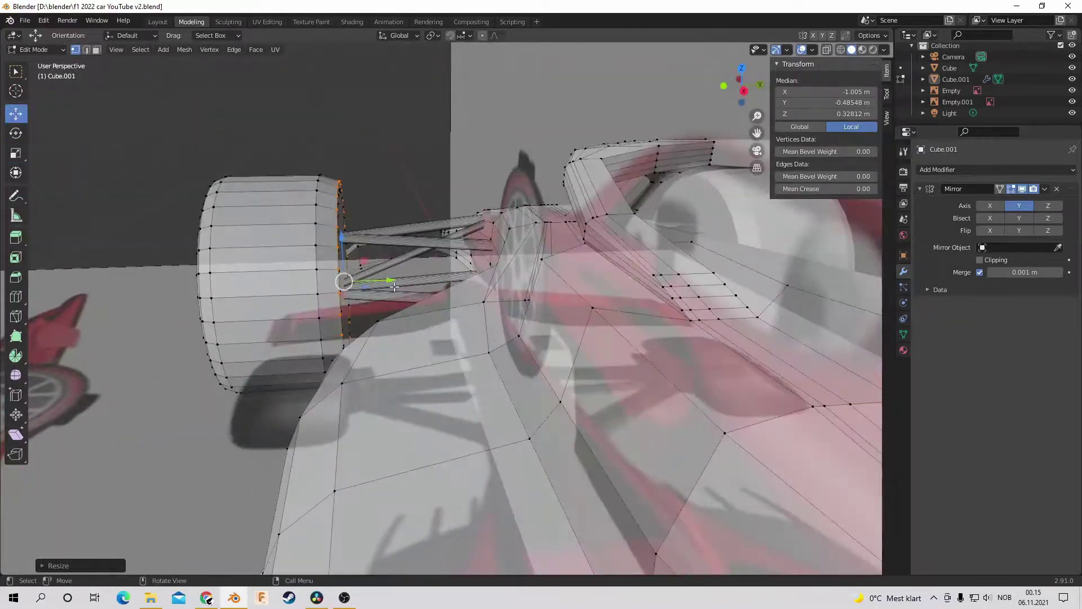
# Step: Deselect and view the whole car from a high three-quarter angle in the Sculpting workspace
pyautogui.hotkey('alt', 'a')
pyautogui.moveTo(732, 84)
pyautogui.mouseDown()
pyautogui.moveTo(385, 91)
pyautogui.moveTo(749, 95)
pyautogui.moveTo(744, 79)
pyautogui.moveTo(738, 87)
pyautogui.mouseUp()
pyautogui.click(228, 21)
pyautogui.moveTo(871, 66)
pyautogui.mouseDown()
pyautogui.moveTo(845, 90)
pyautogui.moveTo(876, 84)
pyautogui.moveTo(862, 69)
pyautogui.moveTo(868, 84)
pyautogui.mouseUp()
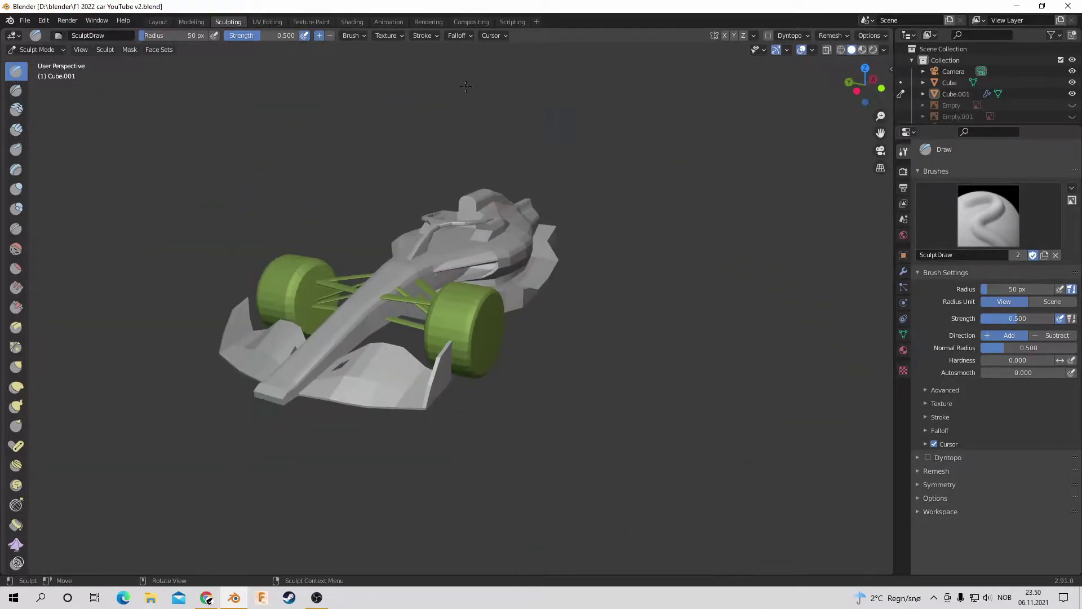
# Step: In the Modeling workspace, brush-select vertices at the nose tip from top and perspective views
pyautogui.click(191, 21)
pyautogui.press('KP_7')
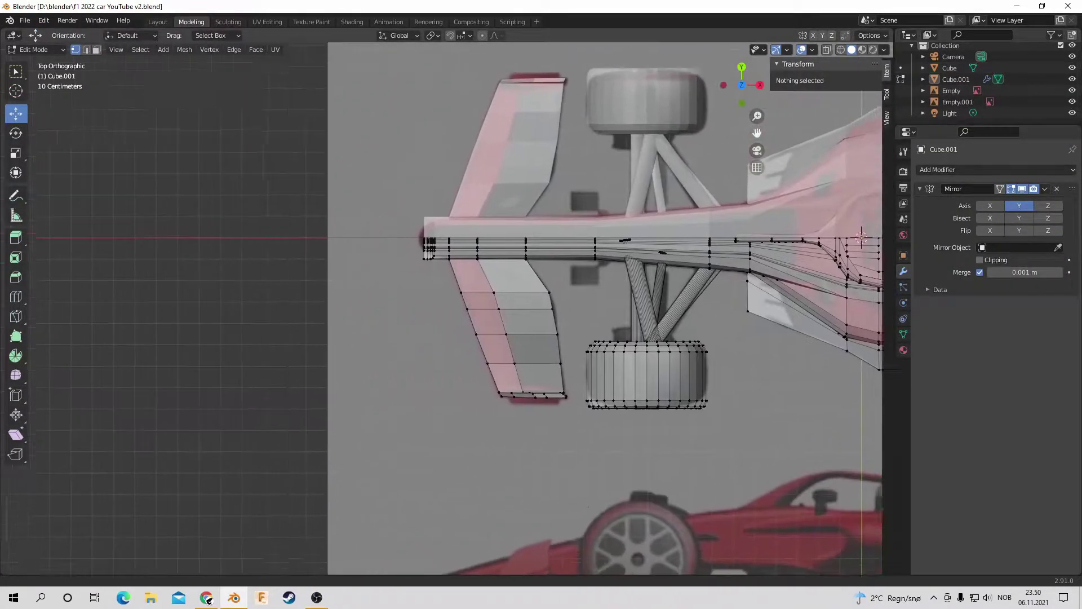
pyautogui.scroll(5, 474, 310)
pyautogui.moveTo(473, 310); pyautogui.dragTo(246, 291, button='middle')
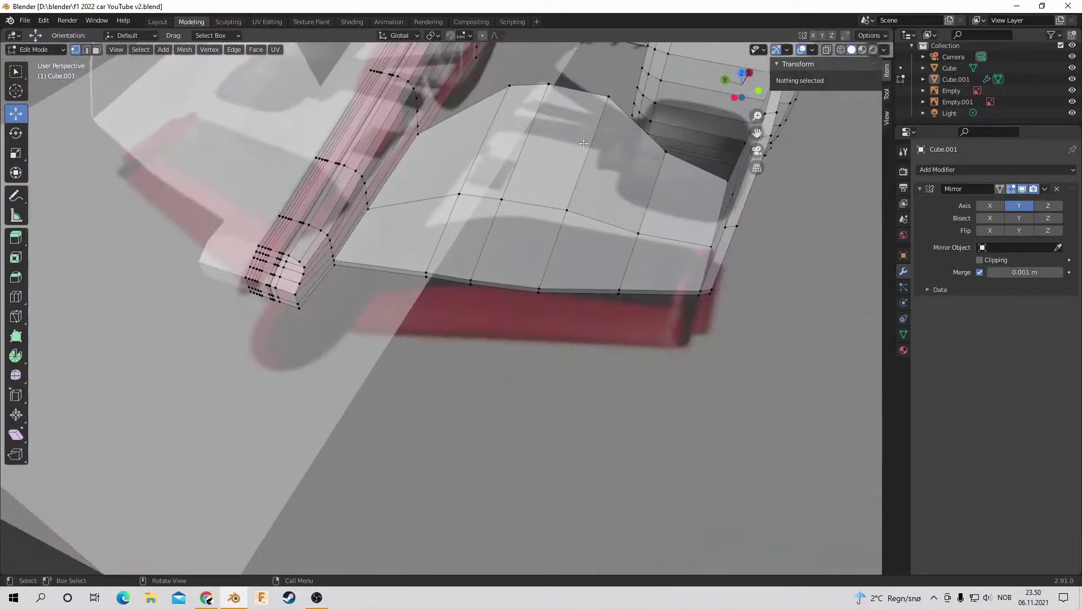
pyautogui.press('c')
pyautogui.click(246, 292)
pyautogui.press('KP_7')
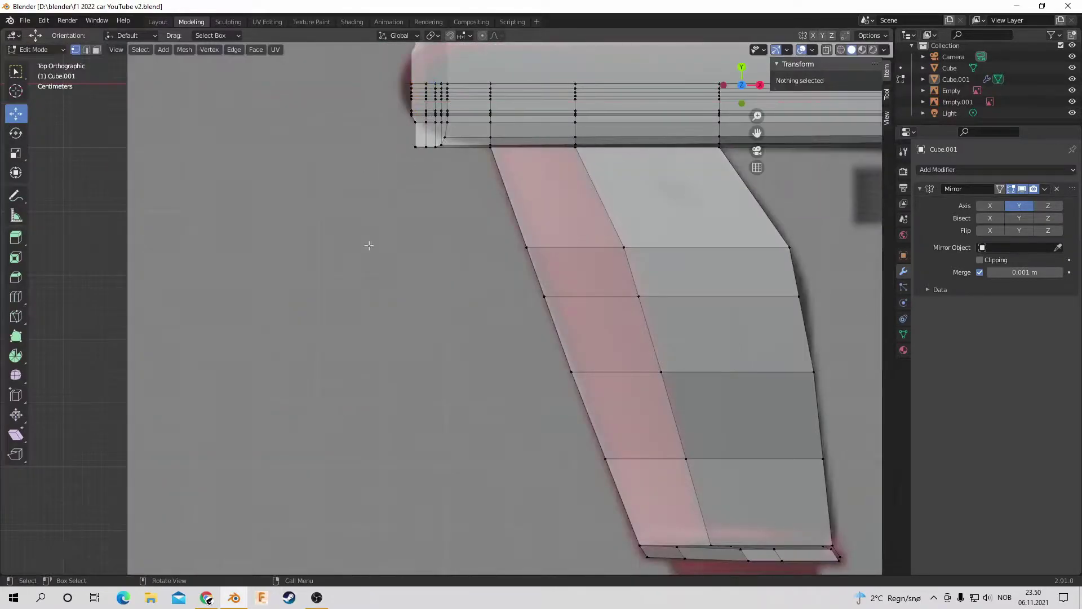
pyautogui.moveTo(451, 281); pyautogui.dragTo(258, 297, button='middle')
pyautogui.press('c')
pyautogui.click(258, 297)
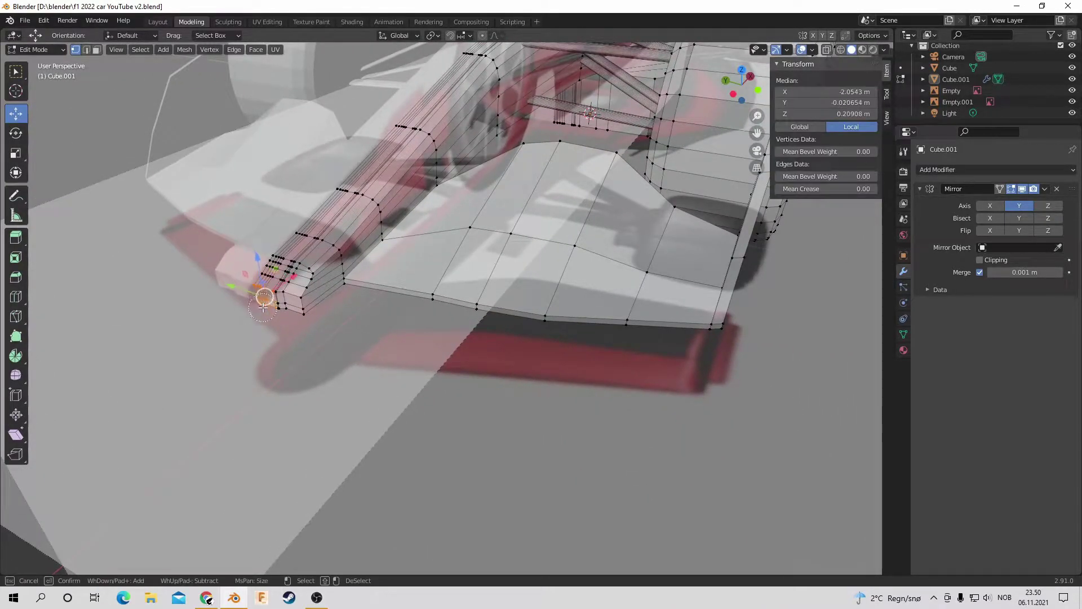
# Step: Adjust the tip vertex selection and move it into place from the top view
pyautogui.press('KP_7')
pyautogui.moveTo(451, 282); pyautogui.dragTo(229, 329, button='middle')
pyautogui.press('c')
pyautogui.click(229, 330)
pyautogui.click(737, 69)
pyautogui.press('g')
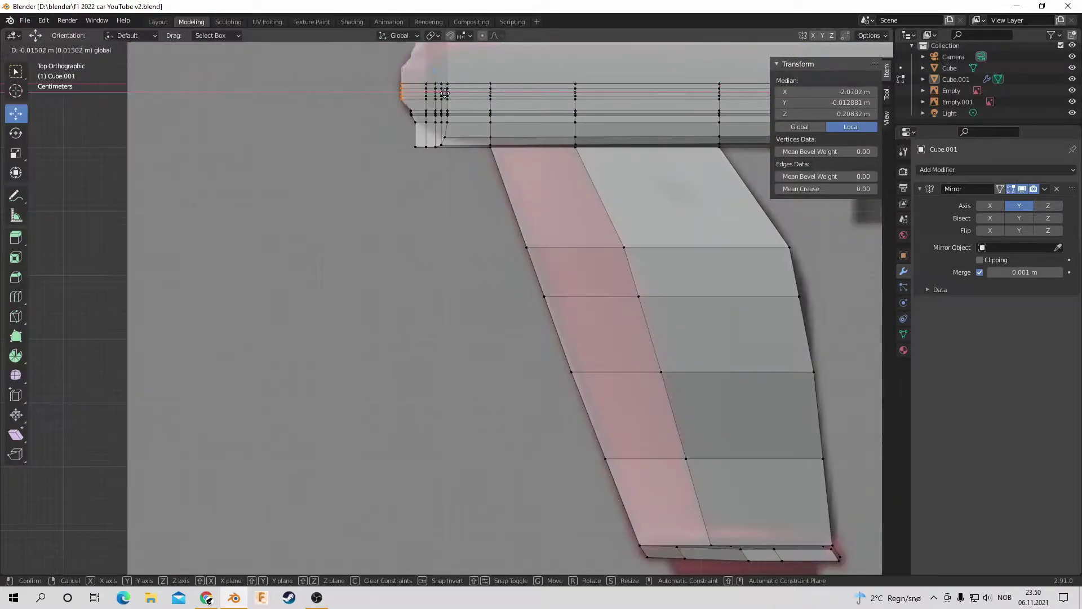
pyautogui.click(444, 93)
pyautogui.moveTo(445, 93); pyautogui.dragTo(225, 345, button='middle')
pyautogui.press('KP_7')
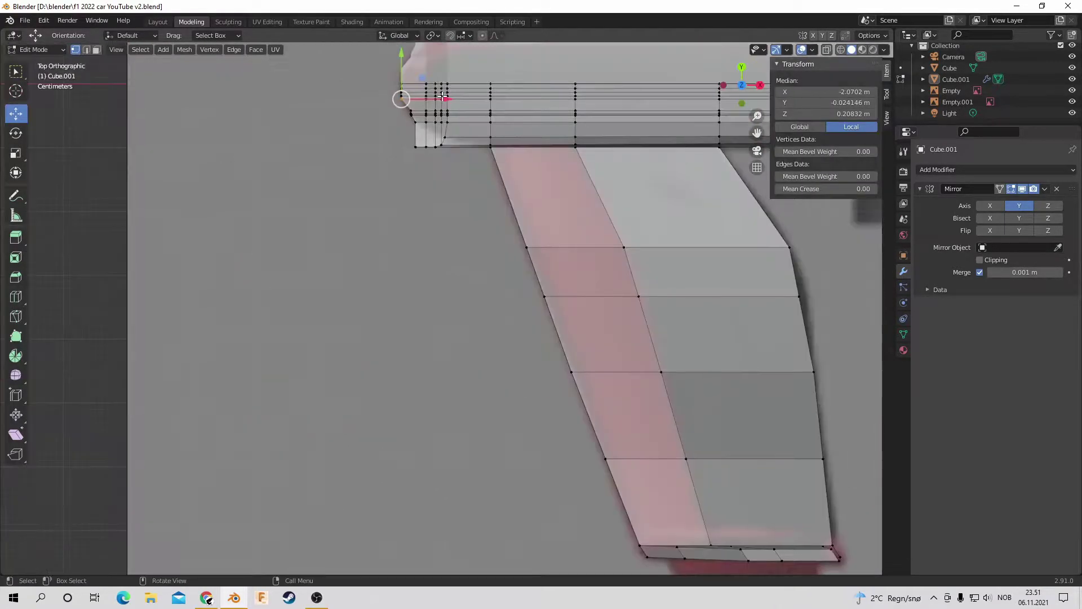
# Step: Reselect the nose-tip vertices and move them again from the top view
pyautogui.hotkey('alt', 'a')
pyautogui.moveTo(445, 98); pyautogui.dragTo(240, 336, button='middle')
pyautogui.press('c')
pyautogui.click(240, 335)
pyautogui.press('KP_7')
pyautogui.hotkey('alt', 'a')
pyautogui.moveTo(796, 137); pyautogui.dragTo(451, 316, button='middle')
pyautogui.moveTo(369, 338); pyautogui.dragTo(366, 336, button='middle')
pyautogui.click(366, 327)
pyautogui.press('KP_7')
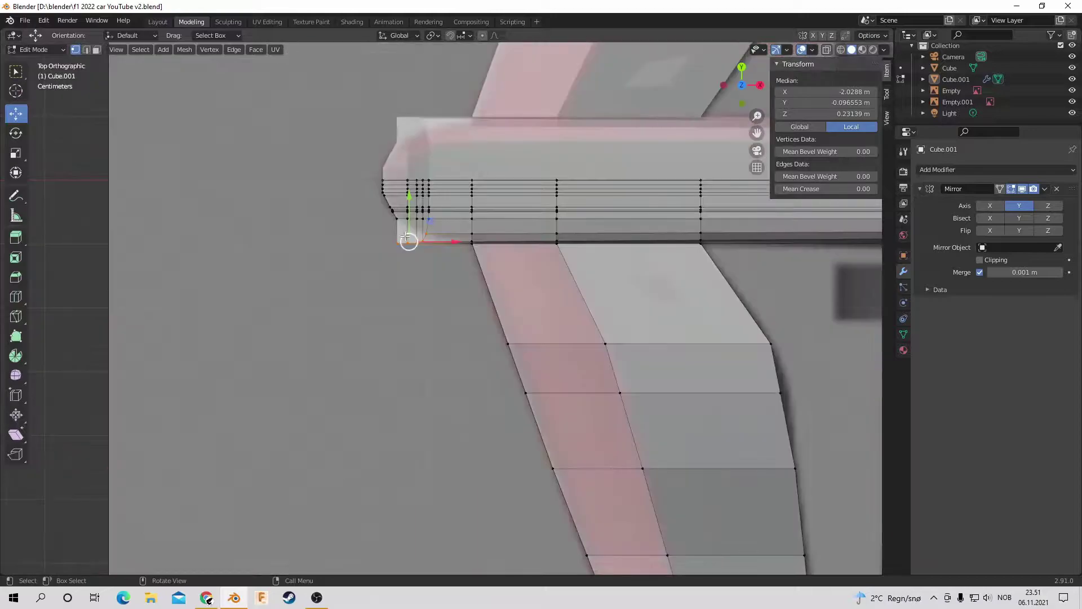
pyautogui.press('g')
pyautogui.click(459, 234)
# Step: Pick a single nose-tip vertex and nudge it along the Y axis
pyautogui.press('c')
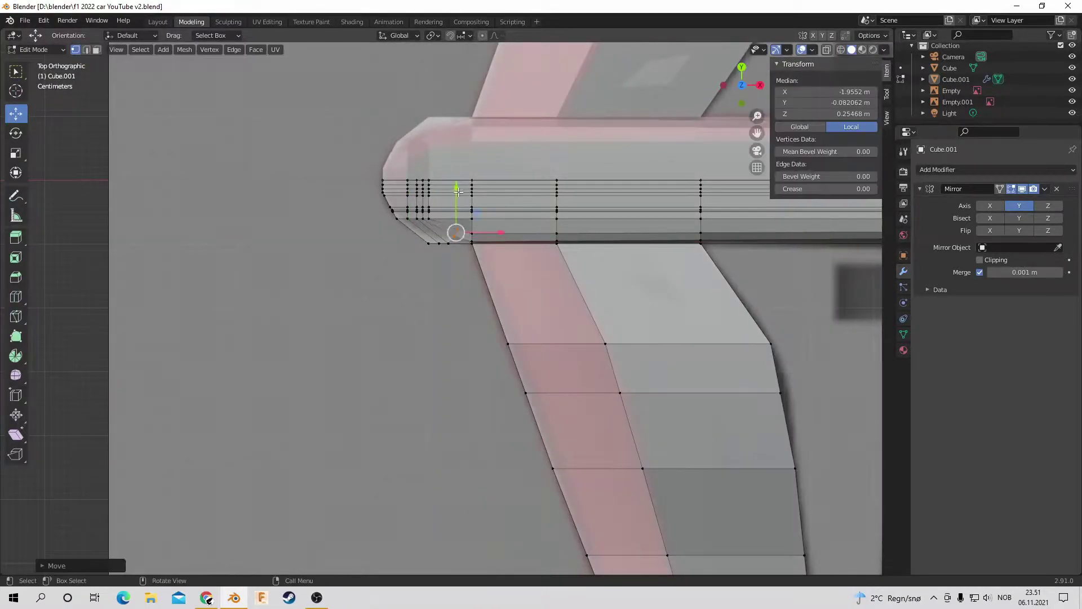
pyautogui.click(447, 241)
pyautogui.keyDown('shift'); pyautogui.click(432, 241); pyautogui.keyUp('shift')
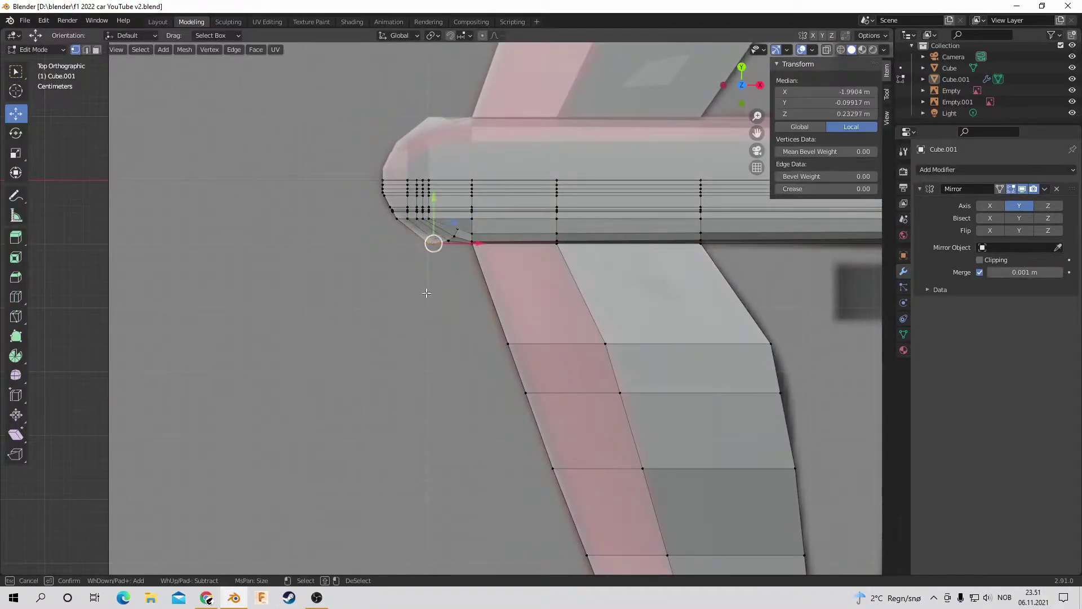
pyautogui.click(438, 203)
pyautogui.press('g')
pyautogui.press('y')
pyautogui.press('Escape')
pyautogui.press('g')
pyautogui.press('y')
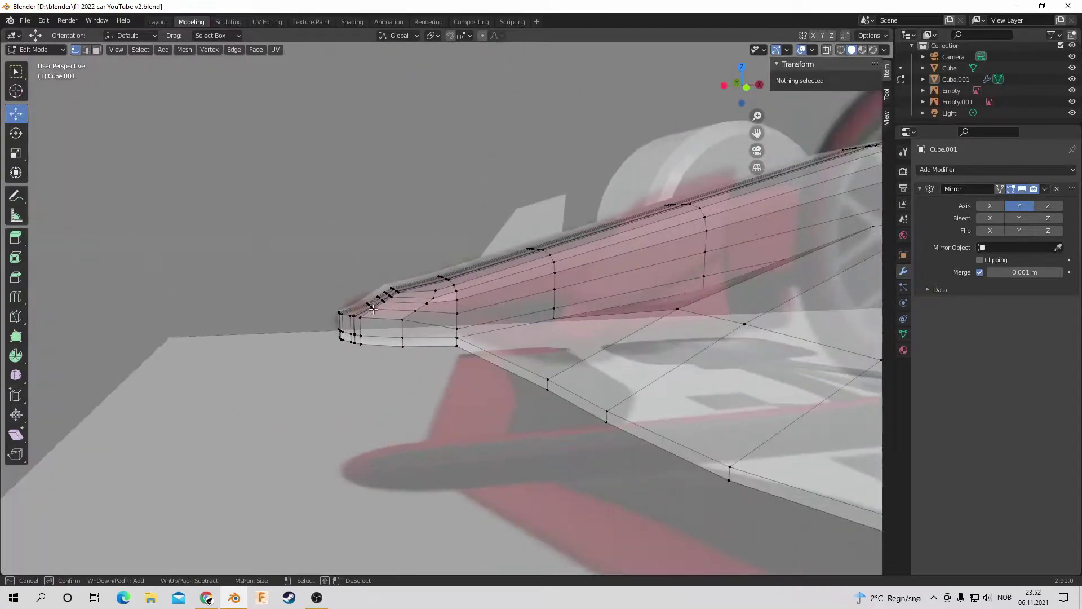
pyautogui.press('c')
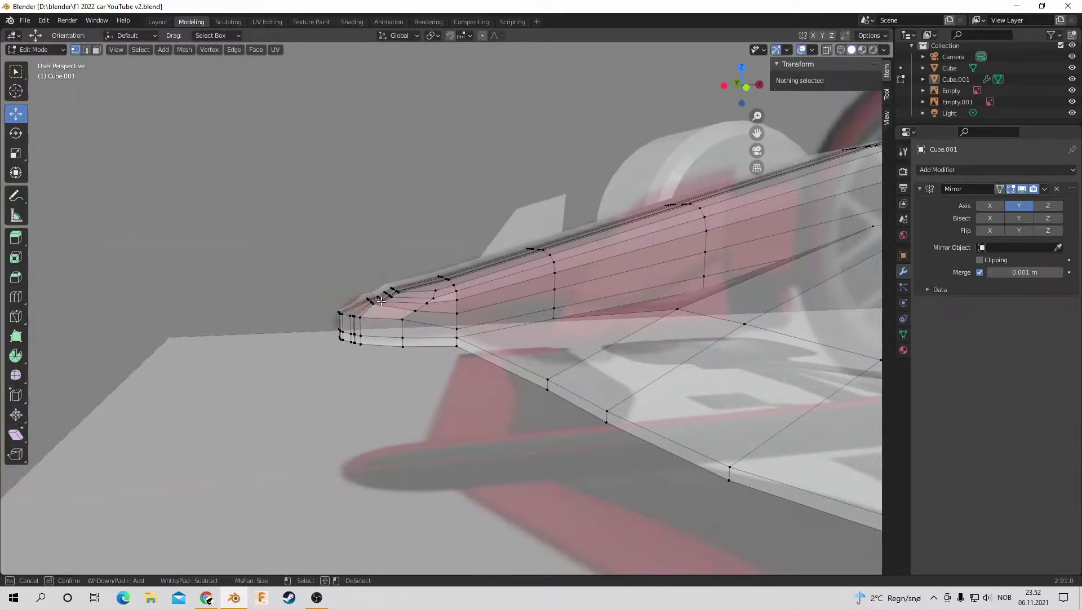
pyautogui.press('Escape')
# Step: Inspect the nose and front wing from low and high angles, selecting nose-side vertices
pyautogui.moveTo(381, 302); pyautogui.dragTo(235, 183, button='middle')
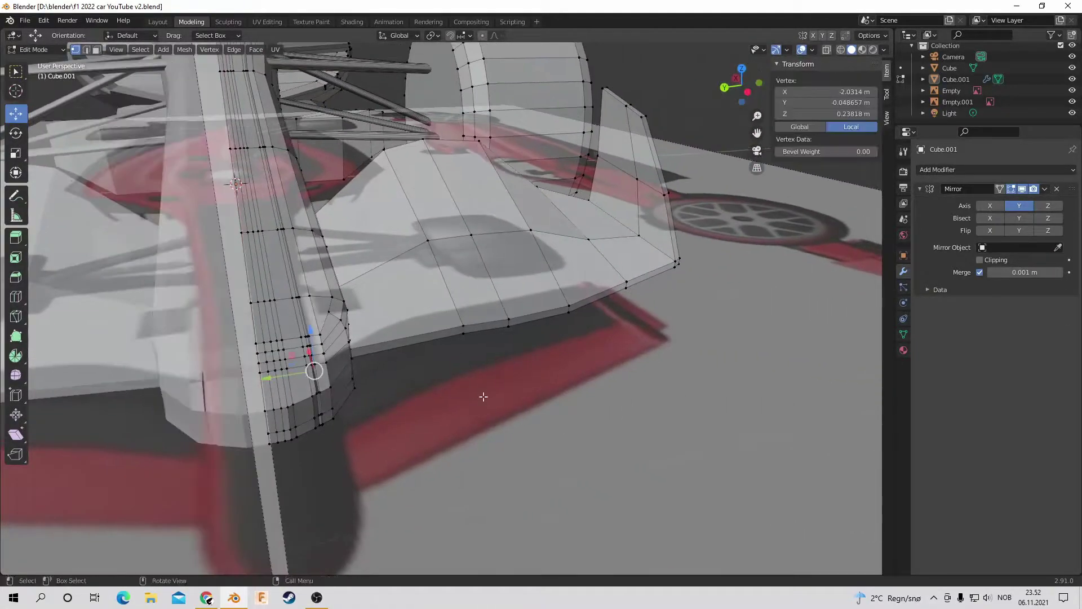
pyautogui.hotkey('alt', 'a')
pyautogui.moveTo(408, 359); pyautogui.dragTo(316, 327, button='middle')
pyautogui.moveTo(406, 392); pyautogui.dragTo(404, 444, button='middle')
pyautogui.press('c')
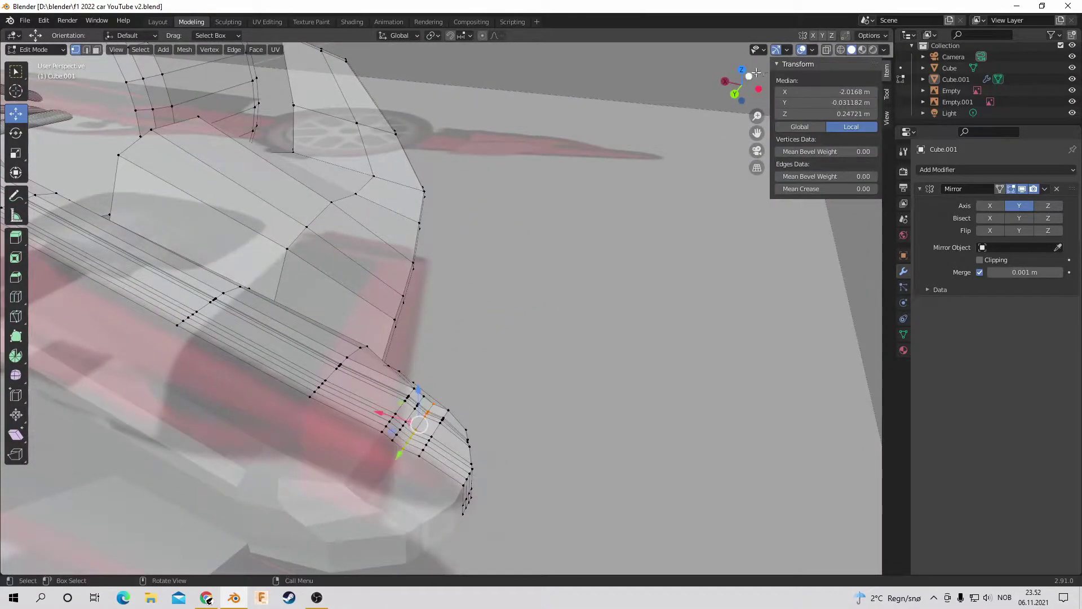
pyautogui.click(755, 72)
pyautogui.moveTo(370, 214)
pyautogui.mouseDown(button='middle')
pyautogui.moveTo(360, 242)
pyautogui.moveTo(395, 259)
pyautogui.mouseUp(button='middle')
pyautogui.press('c')
pyautogui.press('Escape')
pyautogui.hotkey('alt', 'a')
# Step: Select one nose vertex in Front Orthographic and move it to taper the nose
pyautogui.press('KP_1')
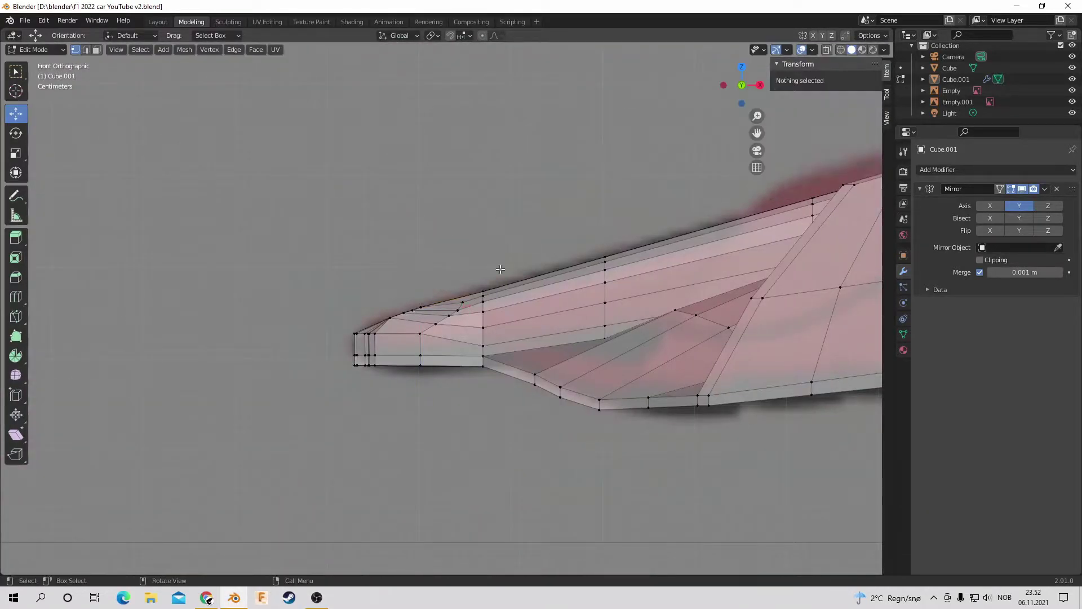
pyautogui.moveTo(372, 370); pyautogui.dragTo(265, 401, button='middle')
pyautogui.press('c')
pyautogui.click(264, 402)
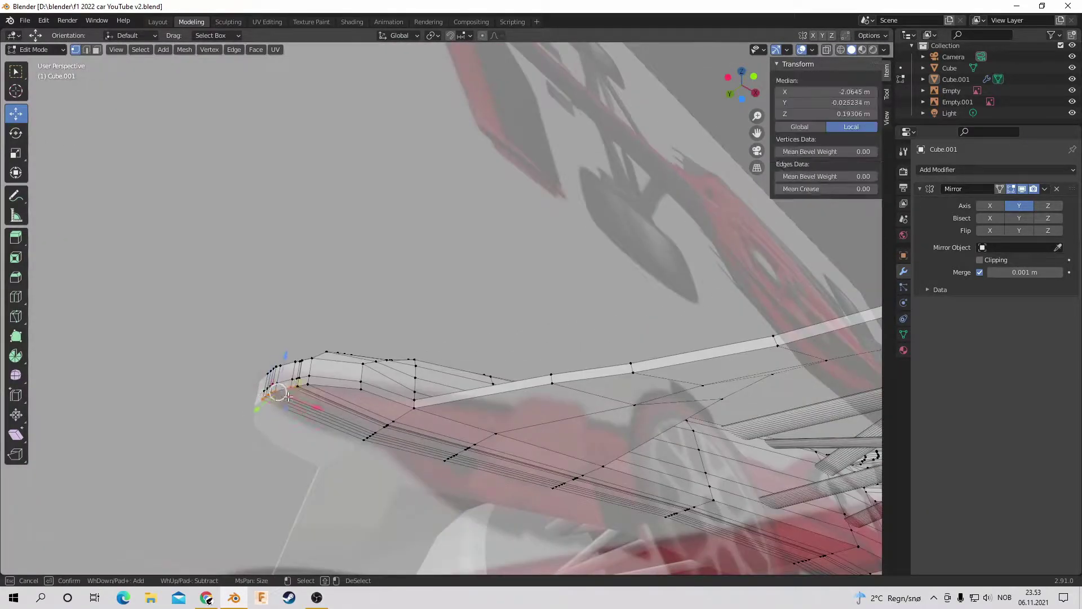
pyautogui.press('KP_1')
pyautogui.press('g')
pyautogui.moveTo(430, 359); pyautogui.dragTo(376, 293, button='middle')
pyautogui.click(375, 292)
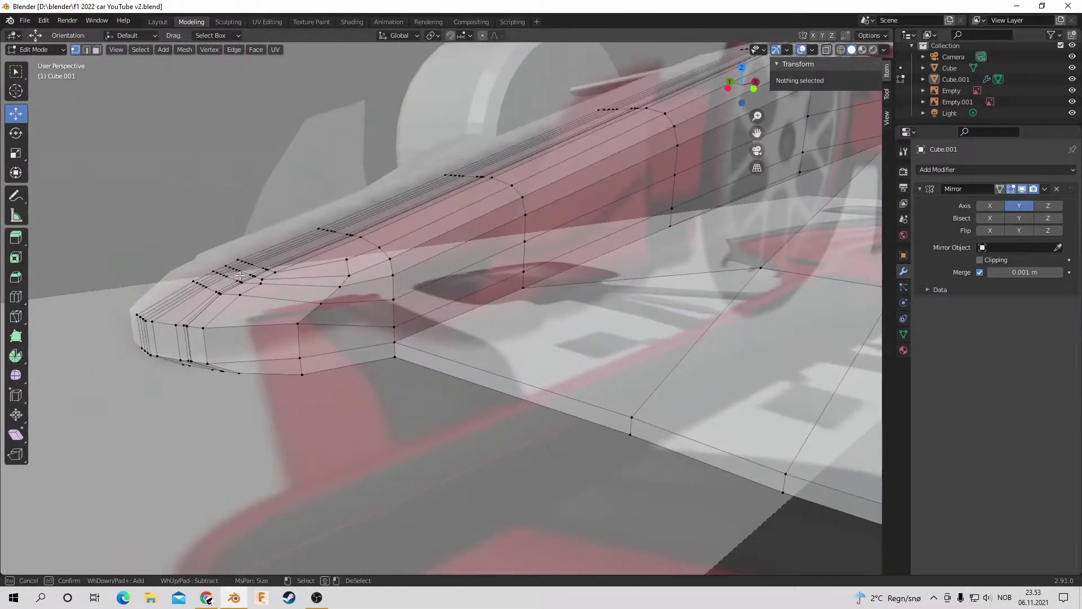
# Step: Deselect the nose vertices and view the car from a three-quarter angle
pyautogui.scroll(4, 344, 290)
pyautogui.press('c')
pyautogui.moveTo(174, 193); pyautogui.dragTo(236, 253, button='middle')
pyautogui.press('Escape')
pyautogui.moveTo(316, 265); pyautogui.dragTo(512, 146, button='middle')
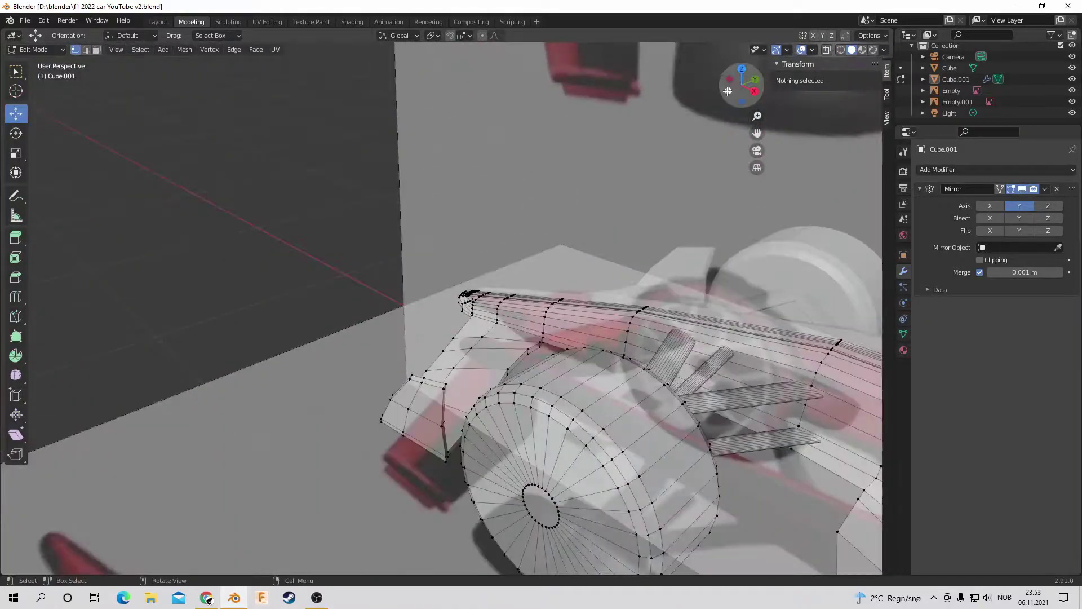
pyautogui.moveTo(728, 91); pyautogui.dragTo(676, 107)
# Step: Cut a new edge loop across the nose and deselect it
pyautogui.click(408, 316)
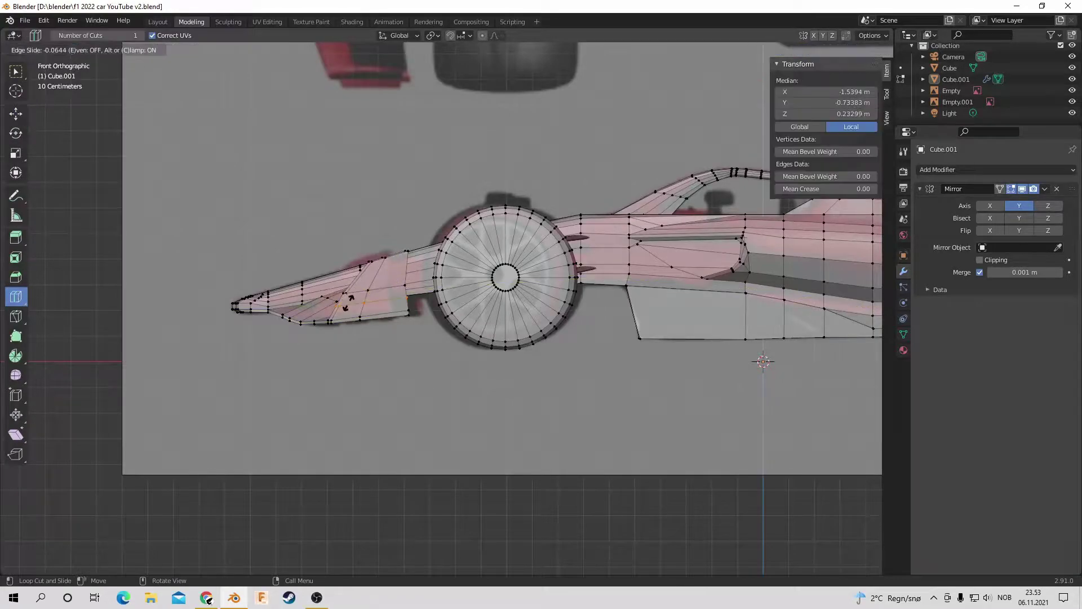
pyautogui.hotkey('alt', 'a')
pyautogui.hotkey('shift', 'space')
pyautogui.press('g')
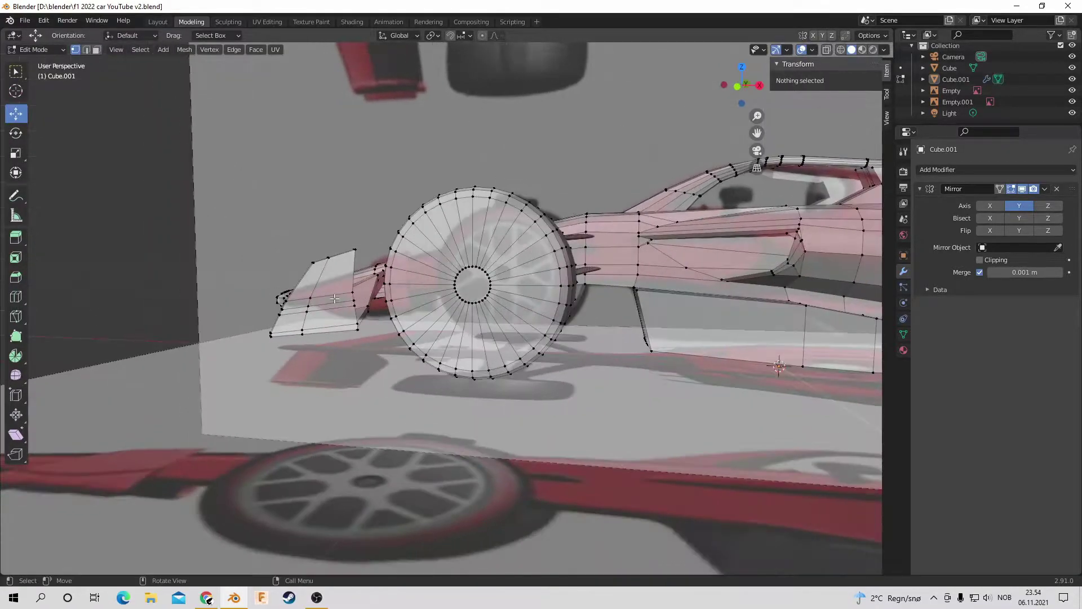
# Step: In Front Ortho view, slide the nose vertices near the front wheel along their edges
pyautogui.click(180, 285)
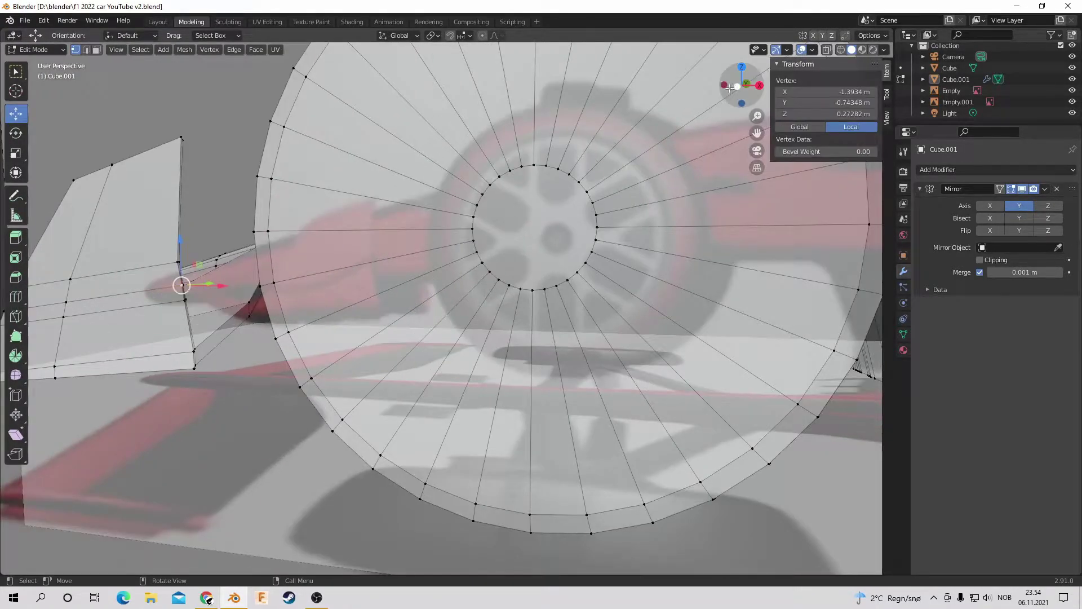
pyautogui.click(730, 89)
pyautogui.press('g')
pyautogui.press('g')
pyautogui.click(347, 253)
pyautogui.press('g')
pyautogui.press('g')
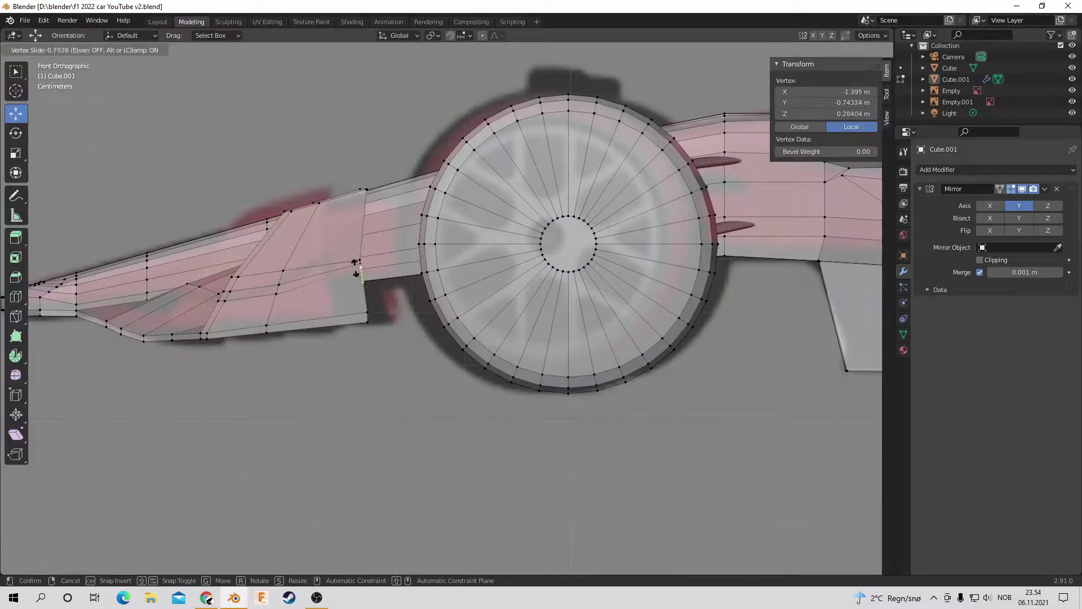
pyautogui.click(356, 267)
pyautogui.click(356, 342)
pyautogui.click(276, 293)
pyautogui.press('g')
pyautogui.press('g')
pyautogui.click(272, 274)
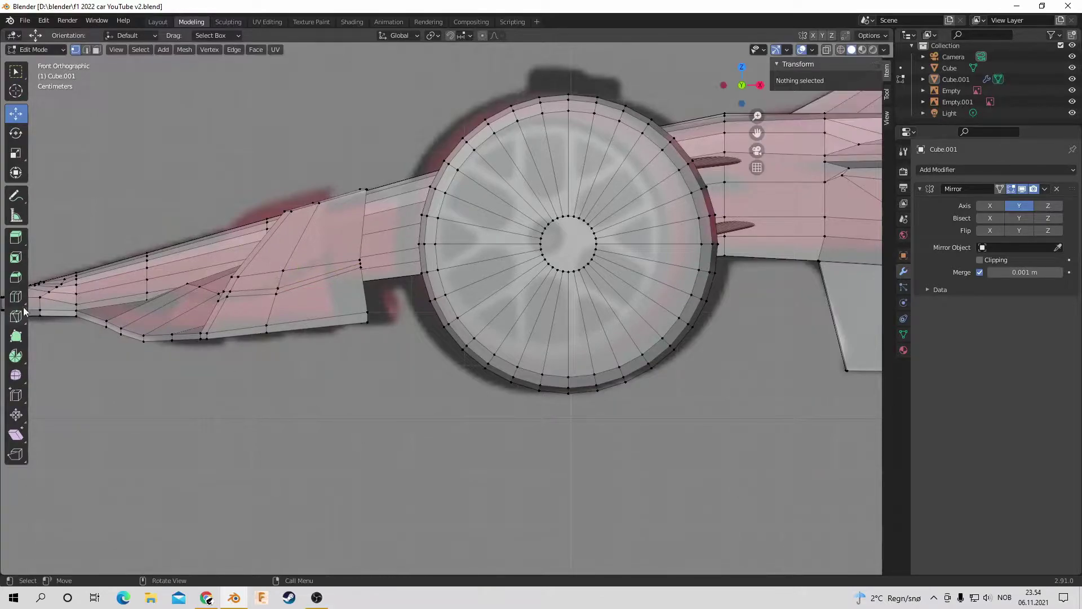
# Step: Cut another edge loop through the nose, then clear the selection
pyautogui.click(16, 296)
pyautogui.moveTo(316, 264); pyautogui.dragTo(319, 265)
pyautogui.click(15, 113)
pyautogui.press('c')
pyautogui.middleClick(316, 275)
pyautogui.click(228, 293)
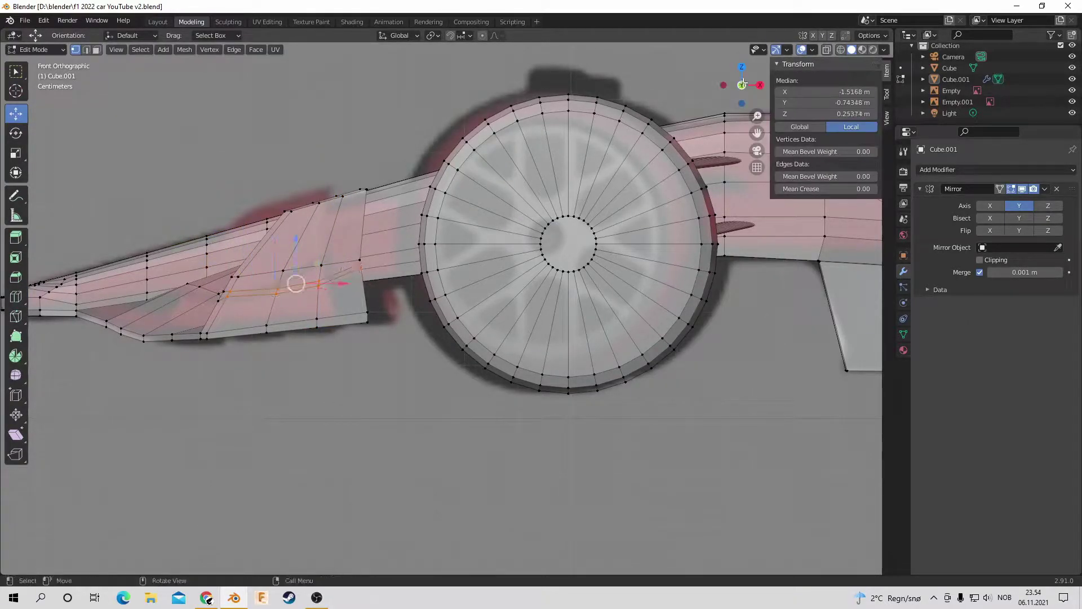
pyautogui.moveTo(169, 226); pyautogui.dragTo(70, 224, button='middle')
pyautogui.hotkey('alt', 'a')
pyautogui.moveTo(696, 334); pyautogui.dragTo(291, 116, button='middle')
# Step: Add a cylinder and rotate it 90 degrees on X onto its side
pyautogui.hotkey('shift', 'space')
pyautogui.click(169, 56)
pyautogui.hotkey('shift', 'a')
pyautogui.click(180, 113)
pyautogui.press('ctrl+KP_3')
pyautogui.scroll(-3, 303, 272)
pyautogui.hotkey('shift', 'space')
pyautogui.press('r')
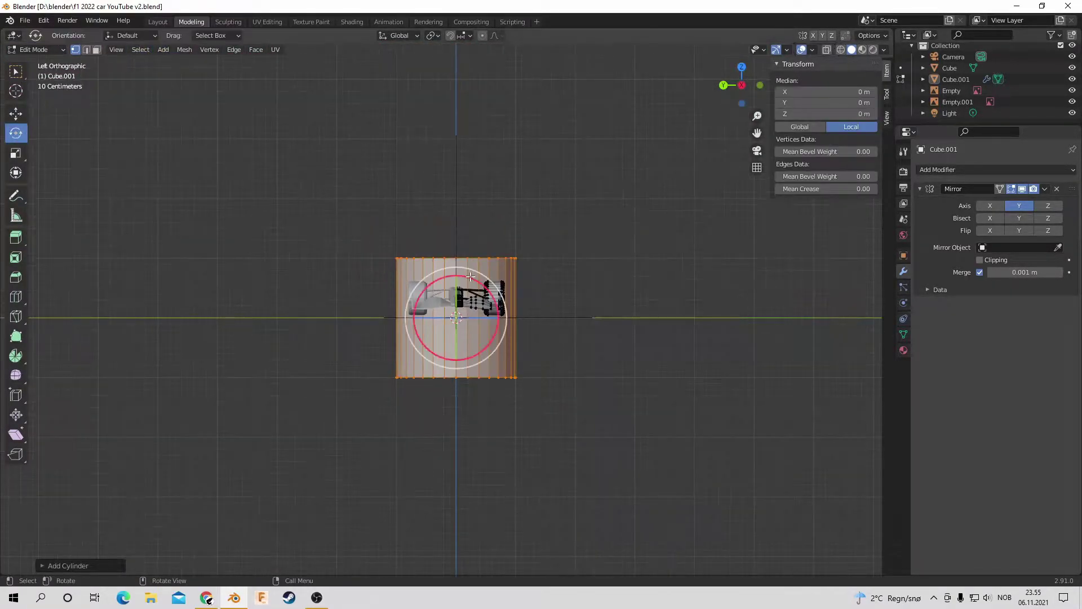
pyautogui.moveTo(437, 356); pyautogui.dragTo(715, 435)
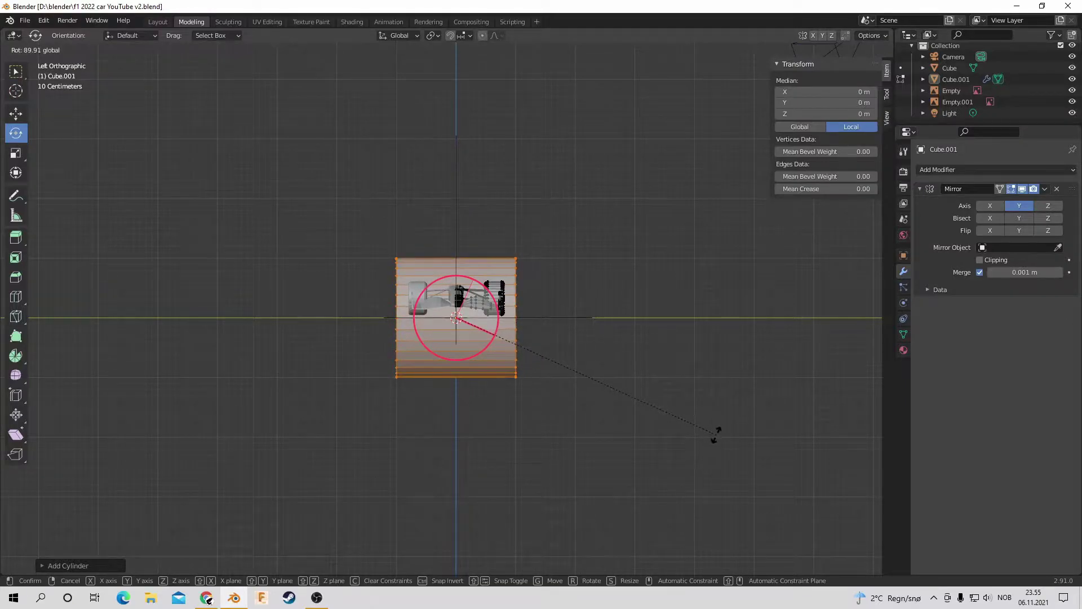
pyautogui.click(714, 434)
# Step: Move and scale the cylinder onto the reference rear wheel beside the body
pyautogui.hotkey('shift', 'space')
pyautogui.press('g')
pyautogui.moveTo(485, 317); pyautogui.dragTo(629, 317)
pyautogui.press('KP_1')
pyautogui.scroll(5, 172, 359)
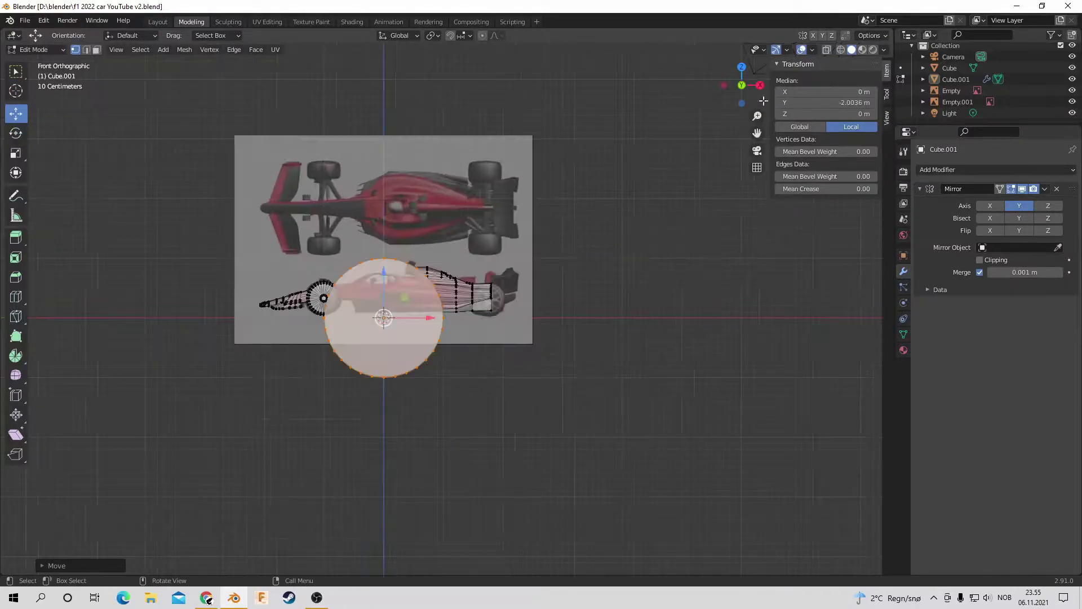
pyautogui.moveTo(172, 359); pyautogui.dragTo(380, 340)
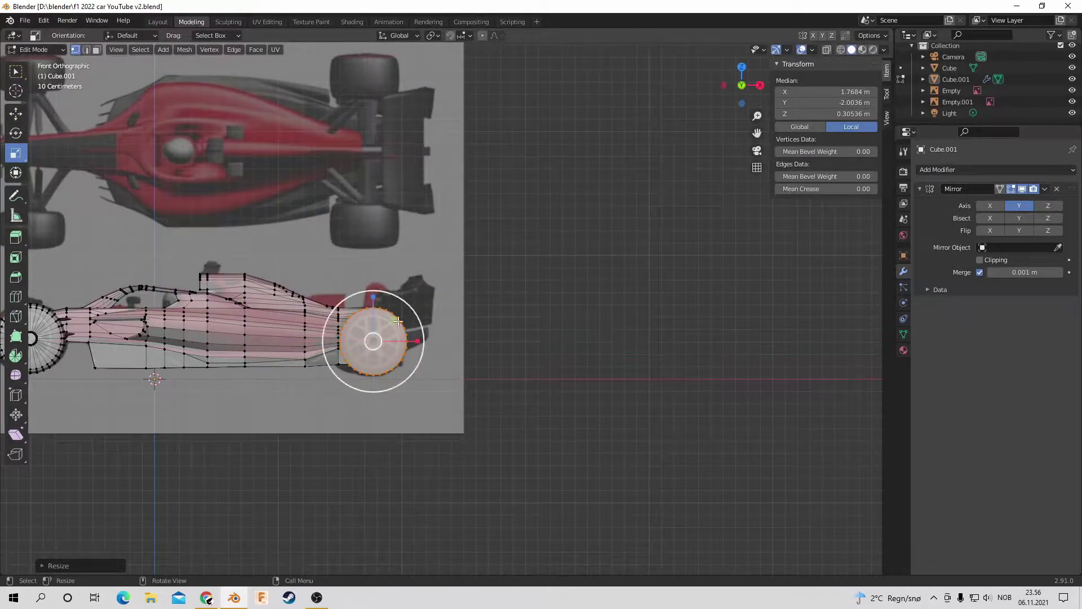
pyautogui.click(741, 66)
pyautogui.press('s')
pyautogui.click(415, 429)
pyautogui.click(16, 113)
pyautogui.moveTo(411, 417); pyautogui.dragTo(412, 335)
pyautogui.scroll(5, 411, 338)
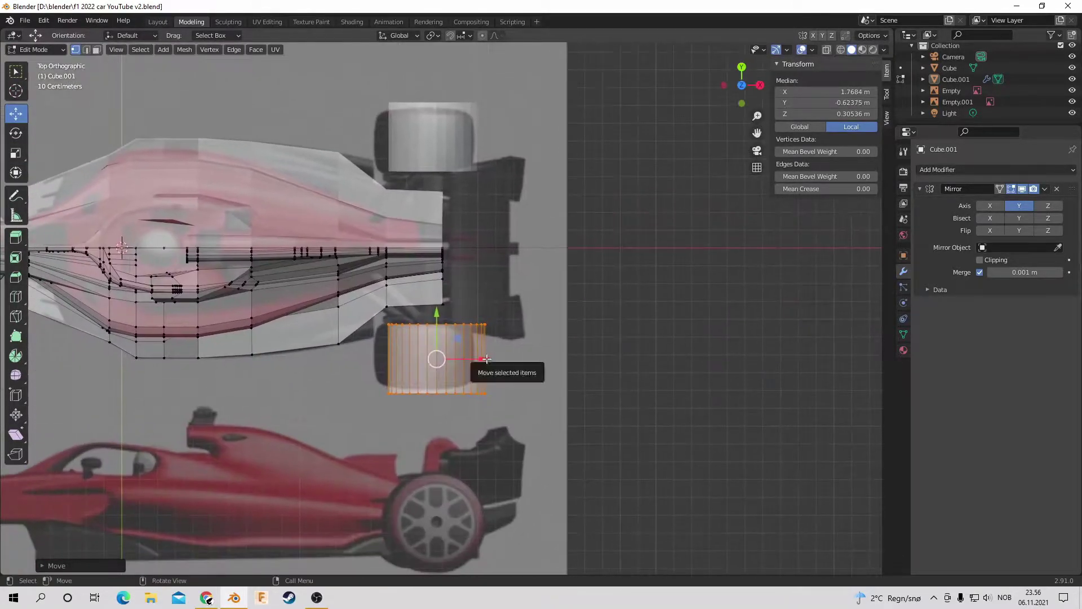
pyautogui.moveTo(485, 359); pyautogui.dragTo(475, 355)
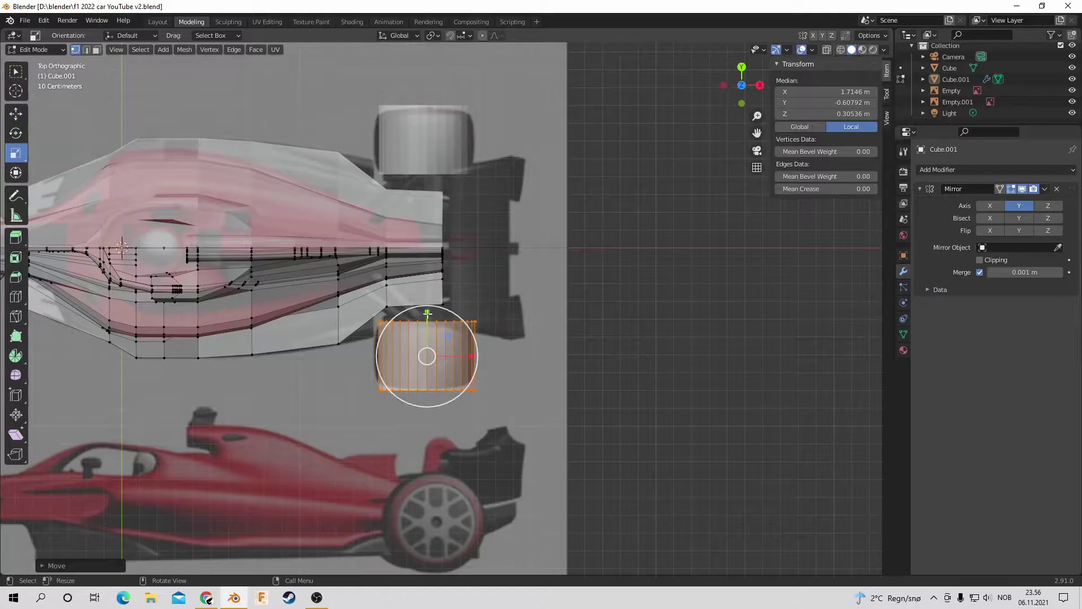
pyautogui.hotkey('alt', 'a')
# Step: Select the wheel's inner edge ring in top view
pyautogui.moveTo(741, 85); pyautogui.dragTo(726, 104)
pyautogui.press('KP_7')
pyautogui.press('c')
pyautogui.click(415, 376)
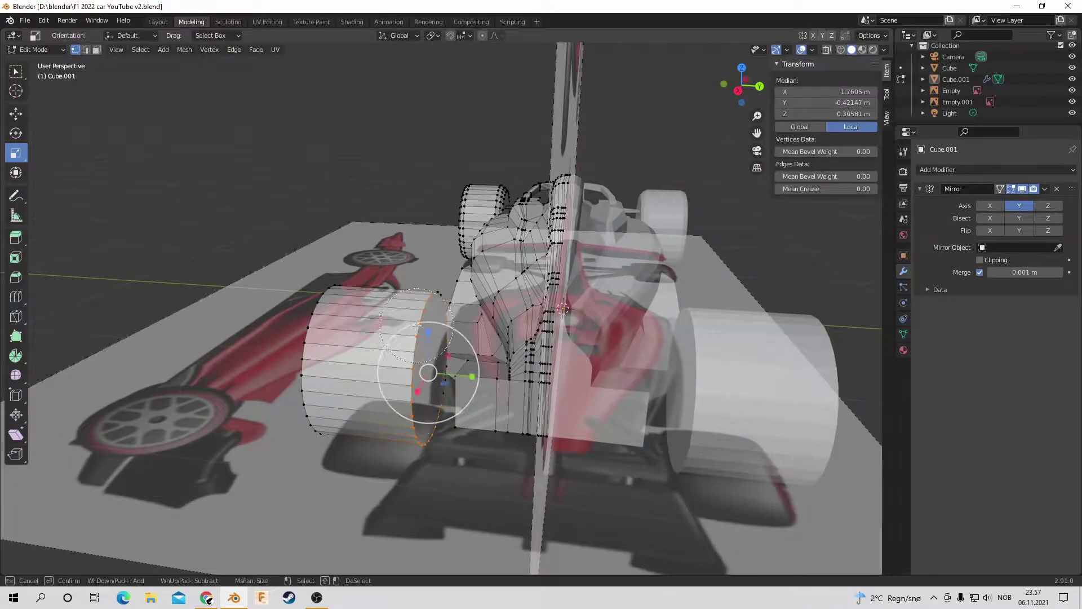
pyautogui.press('Escape')
pyautogui.hotkey('alt', 'a')
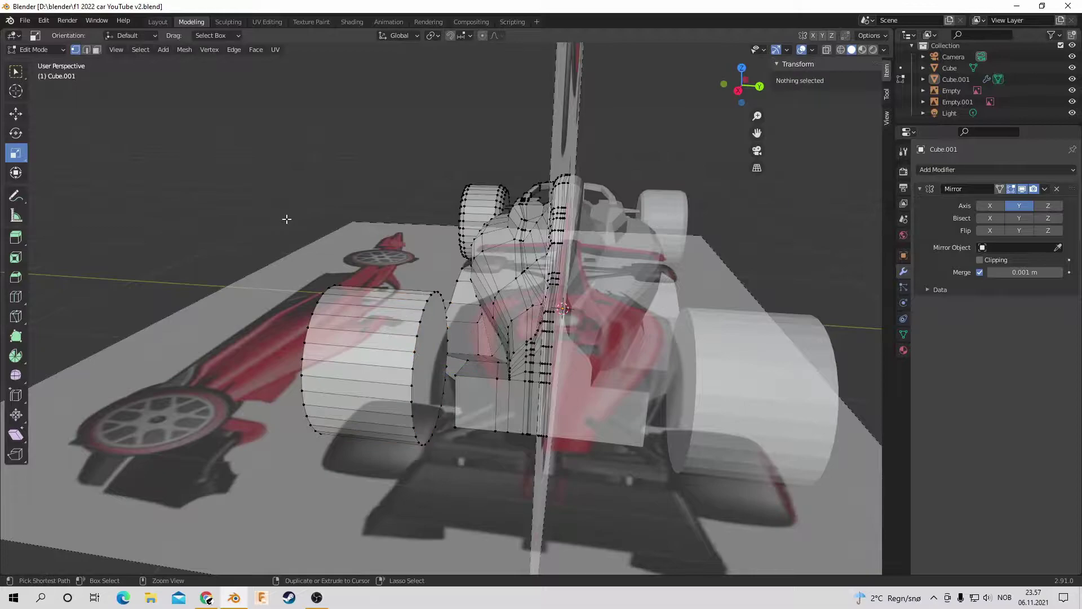
pyautogui.press('c')
pyautogui.click(397, 389)
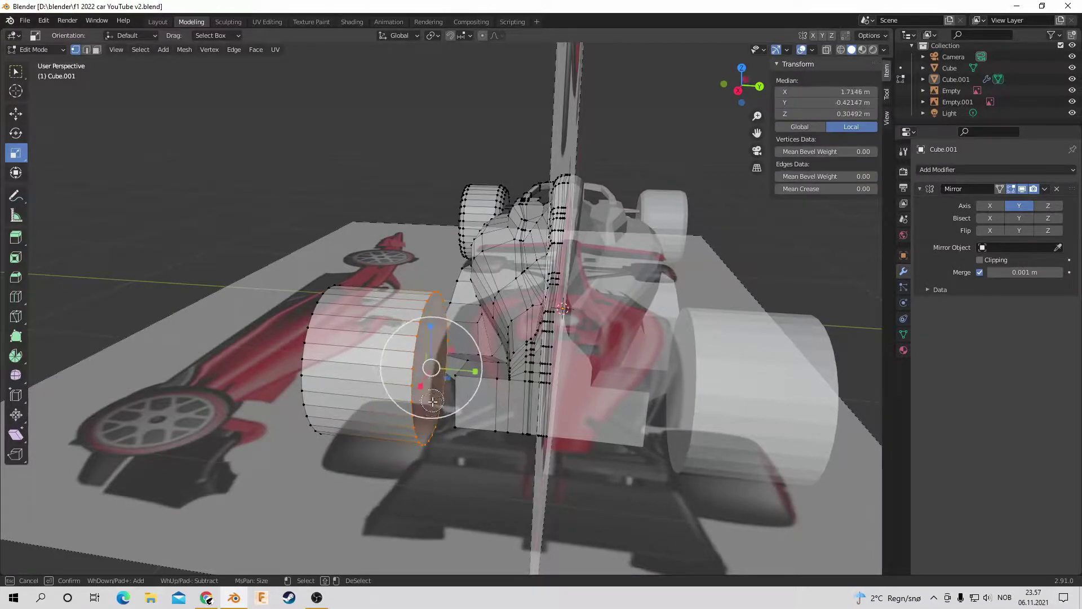
# Step: Extrude the wheel's edge ring and scale it slightly inward
pyautogui.click(759, 87)
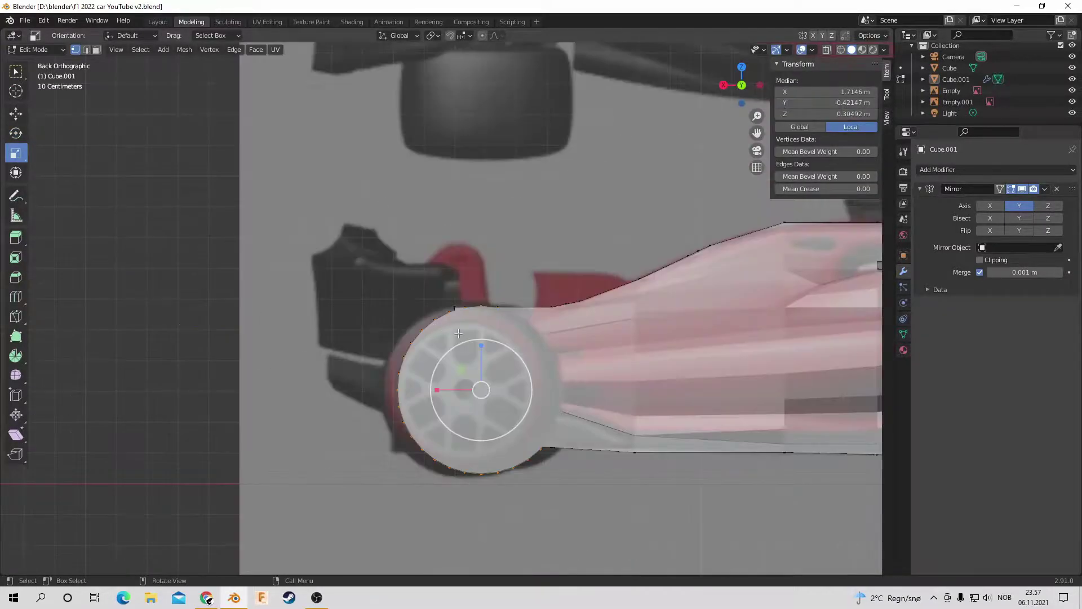
pyautogui.scroll(3, 508, 404)
pyautogui.press('e')
pyautogui.press('Escape')
pyautogui.press('s')
pyautogui.click(487, 429)
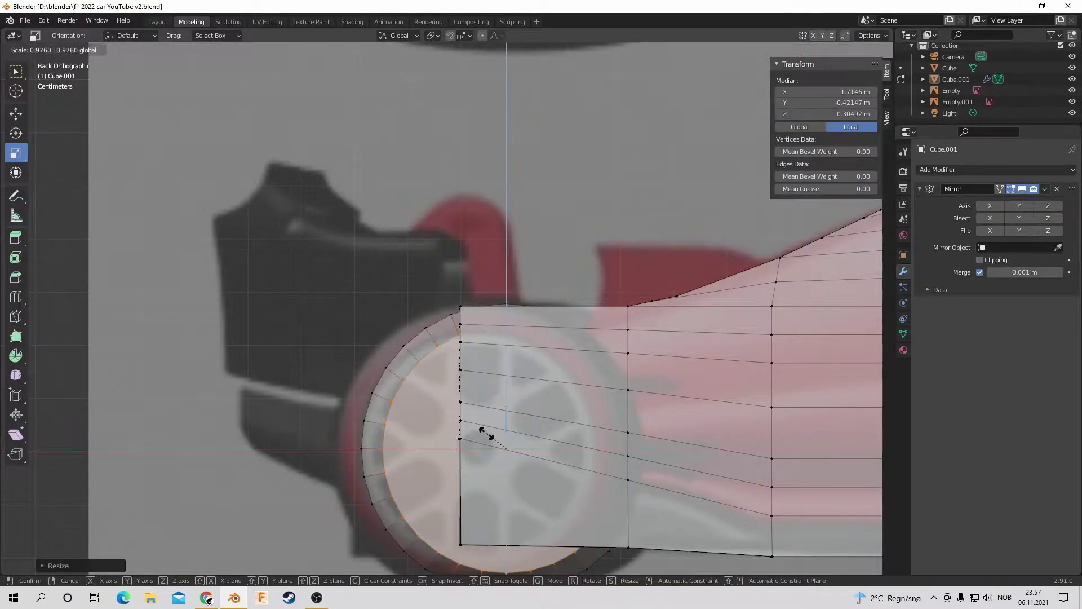
# Step: Undo the ring extrusion, inset the wheel face, and extrude the hub into an axle toward the body
pyautogui.hotkey('ctrl', 'z')
pyautogui.click(15, 257)
pyautogui.moveTo(506, 449); pyautogui.dragTo(490, 427, button='middle')
pyautogui.moveTo(491, 427); pyautogui.dragTo(445, 417)
pyautogui.moveTo(496, 430); pyautogui.dragTo(467, 228, button='middle')
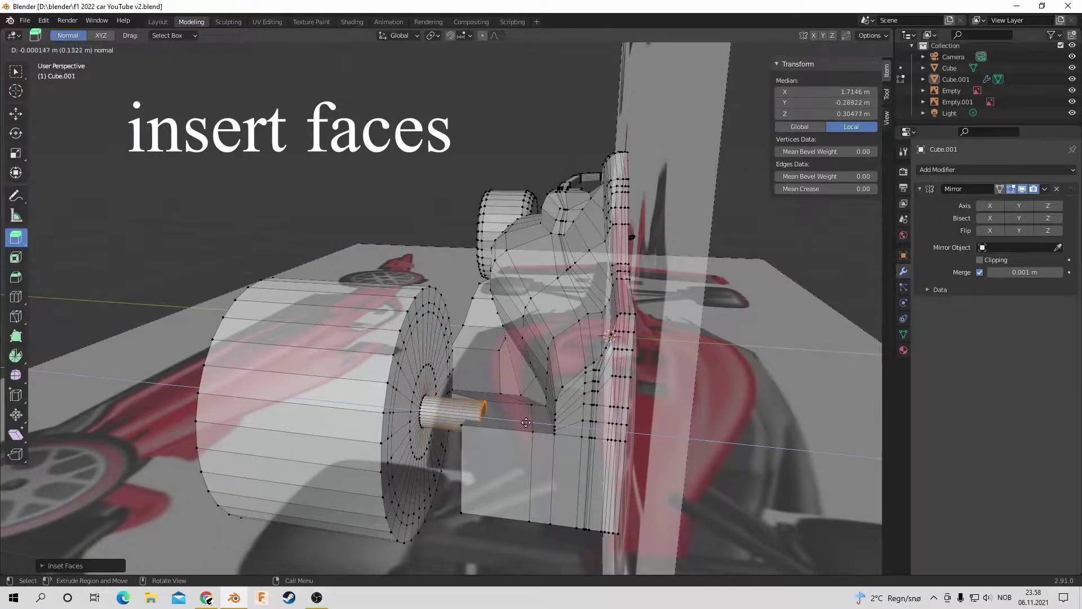
pyautogui.moveTo(601, 430); pyautogui.dragTo(562, 400, button='middle')
# Step: Select the vertices near the axle and lower them slightly along Z
pyautogui.click(539, 411)
pyautogui.hotkey('shift', 'space')
pyautogui.press('g')
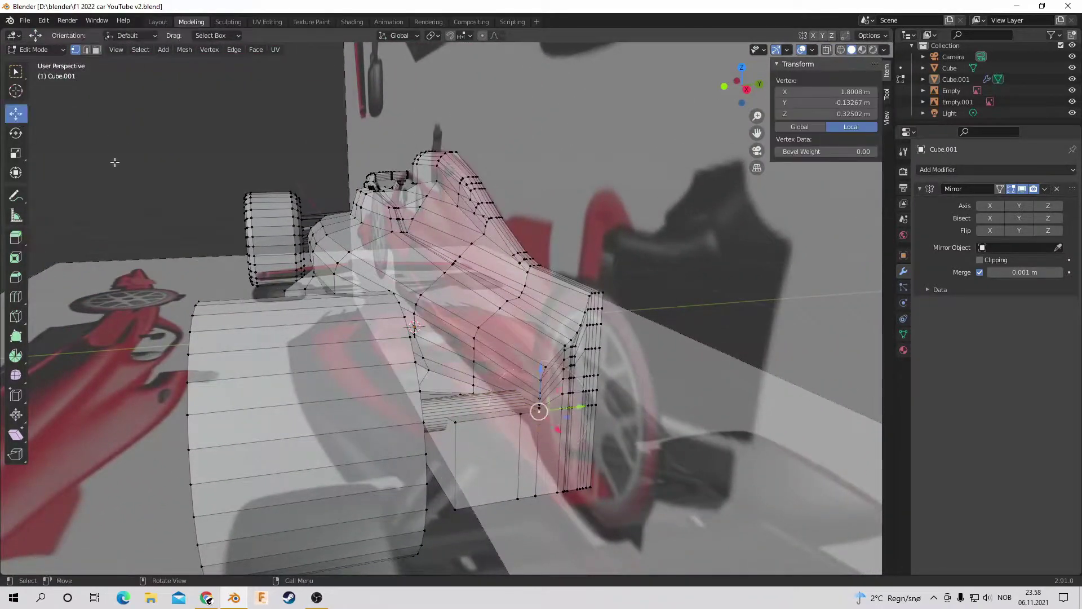
pyautogui.press('Escape')
pyautogui.press('g')
pyautogui.press('z')
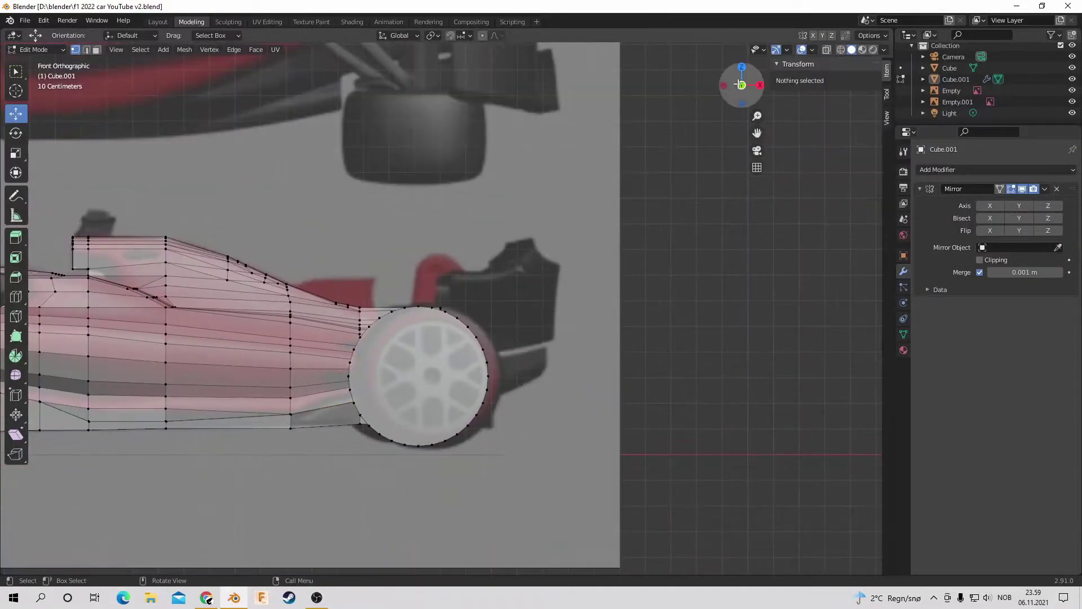
pyautogui.moveTo(562, 268); pyautogui.dragTo(431, 249, button='middle')
pyautogui.moveTo(741, 102); pyautogui.dragTo(764, 105)
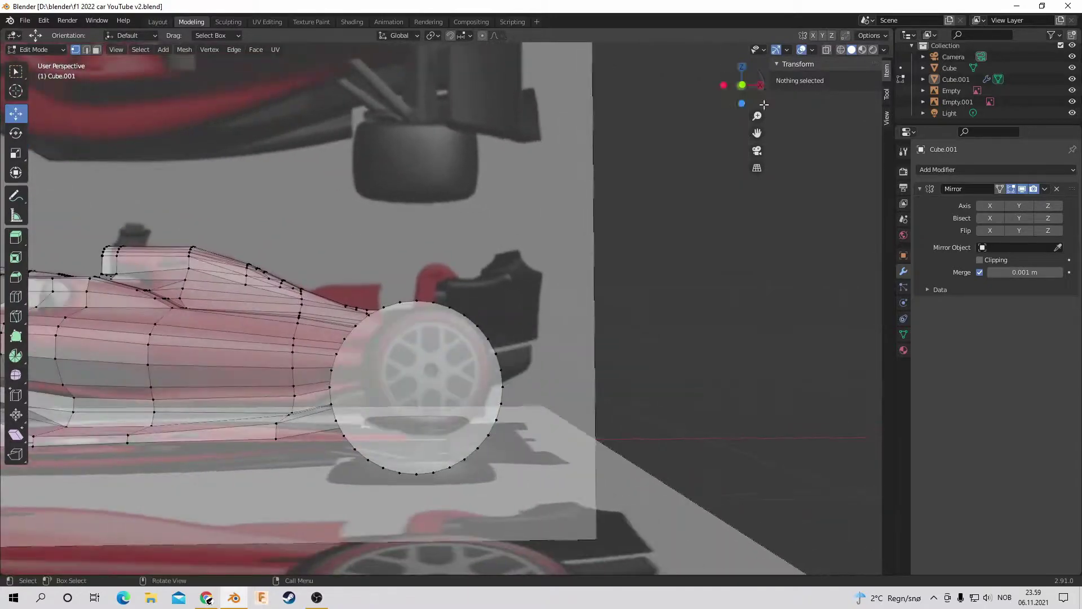
pyautogui.click(743, 84)
# Step: Add a new cylinder and rotate it on X onto its side
pyautogui.moveTo(481, 242); pyautogui.dragTo(713, 96, button='middle')
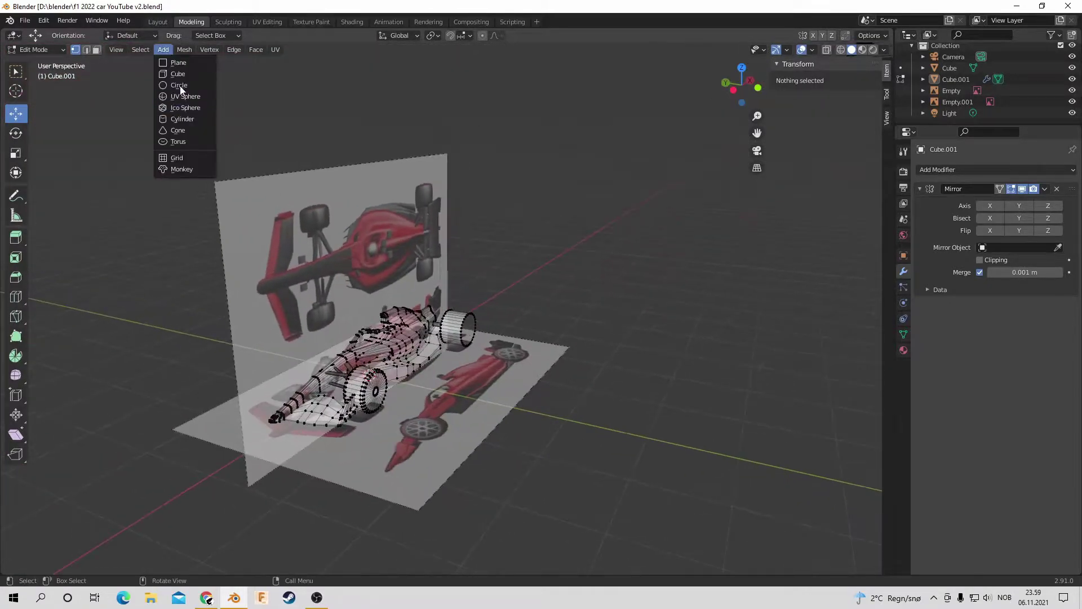
pyautogui.click(182, 119)
pyautogui.press('ctrl+KP_3')
pyautogui.hotkey('shift', 'space')
pyautogui.press('r')
pyautogui.moveTo(439, 302); pyautogui.dragTo(524, 379)
# Step: Move the cylinder to the car's side, shrink it, and place it beside the rear wheel
pyautogui.moveTo(457, 300); pyautogui.dragTo(575, 300)
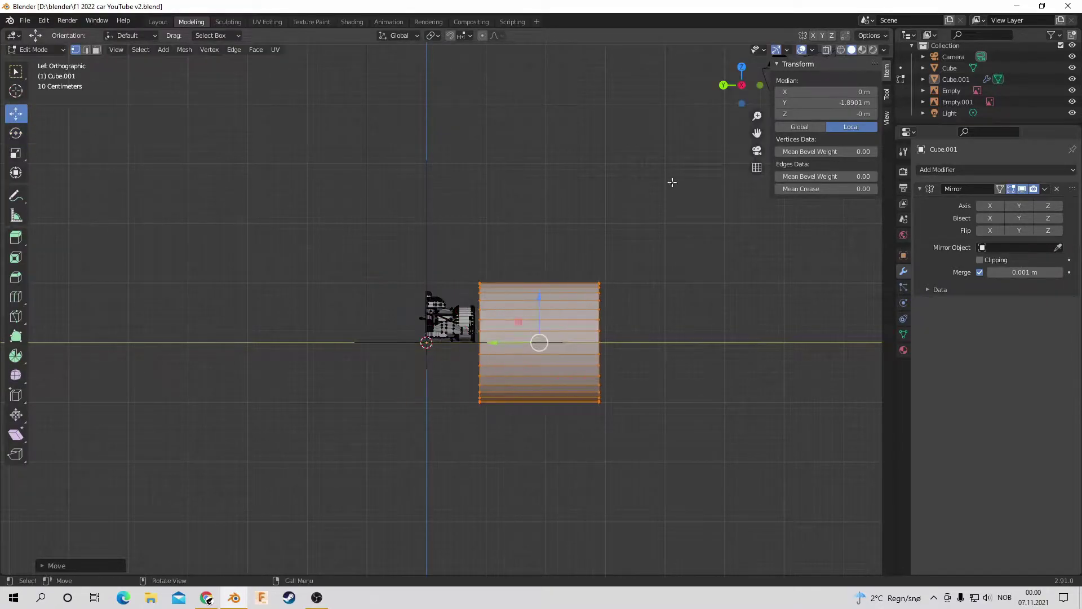
pyautogui.press('KP_1')
pyautogui.scroll(3, 394, 282)
pyautogui.moveTo(309, 276); pyautogui.dragTo(265, 361)
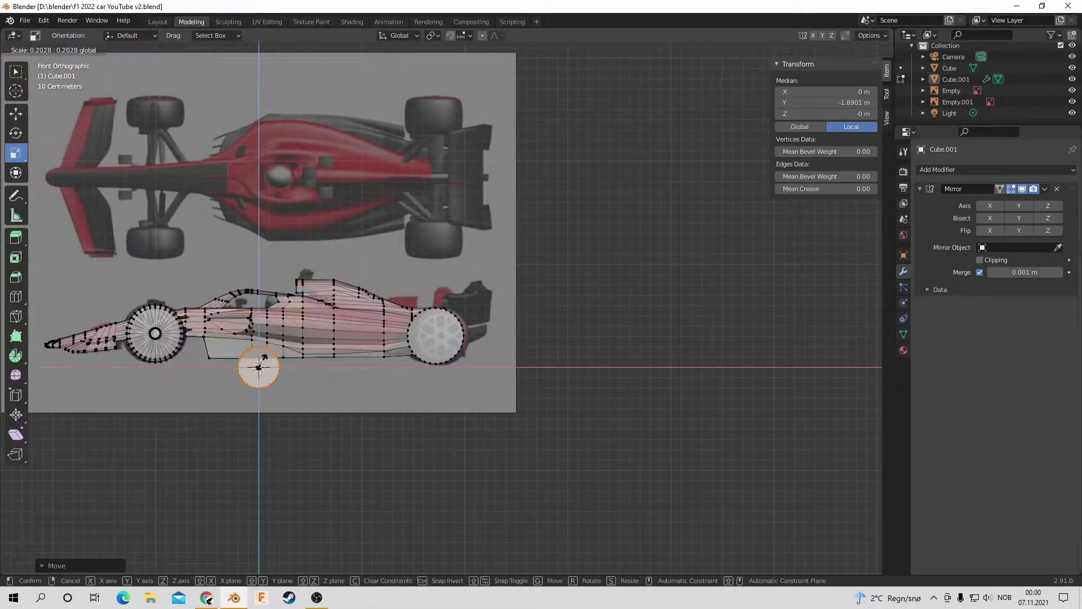
pyautogui.scroll(4, 224, 355)
pyautogui.moveTo(82, 401); pyautogui.dragTo(388, 304)
pyautogui.scroll(3, 388, 304)
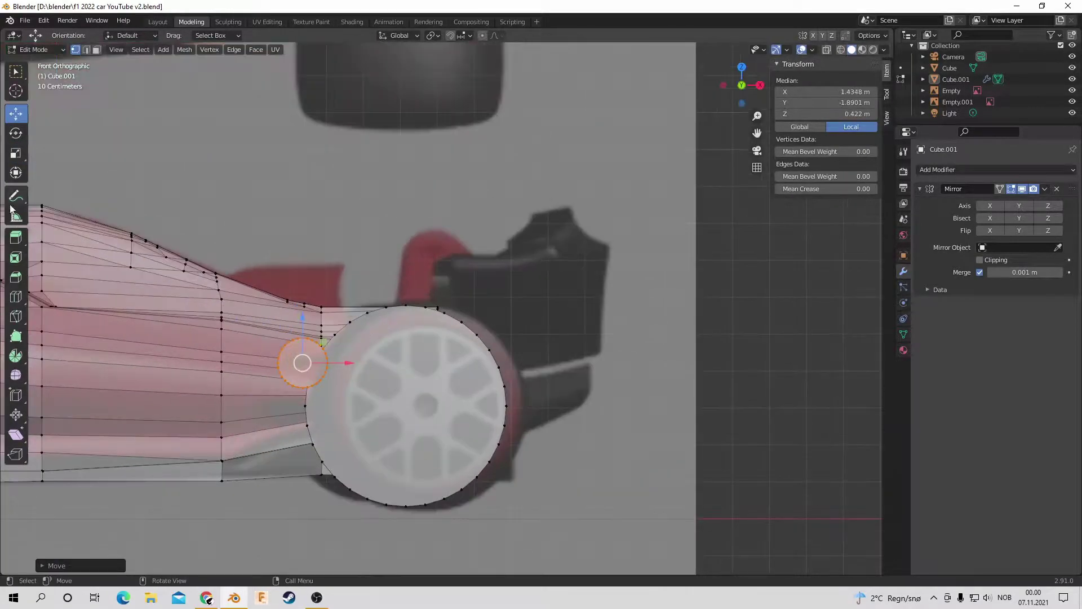
# Step: Scale the cylinder down further in several passes into a thin rod
pyautogui.press('s')
pyautogui.click(335, 365)
pyautogui.press('s')
pyautogui.click(336, 365)
pyautogui.press('s')
pyautogui.press('KP_7')
pyautogui.scroll(-5, 406, 448)
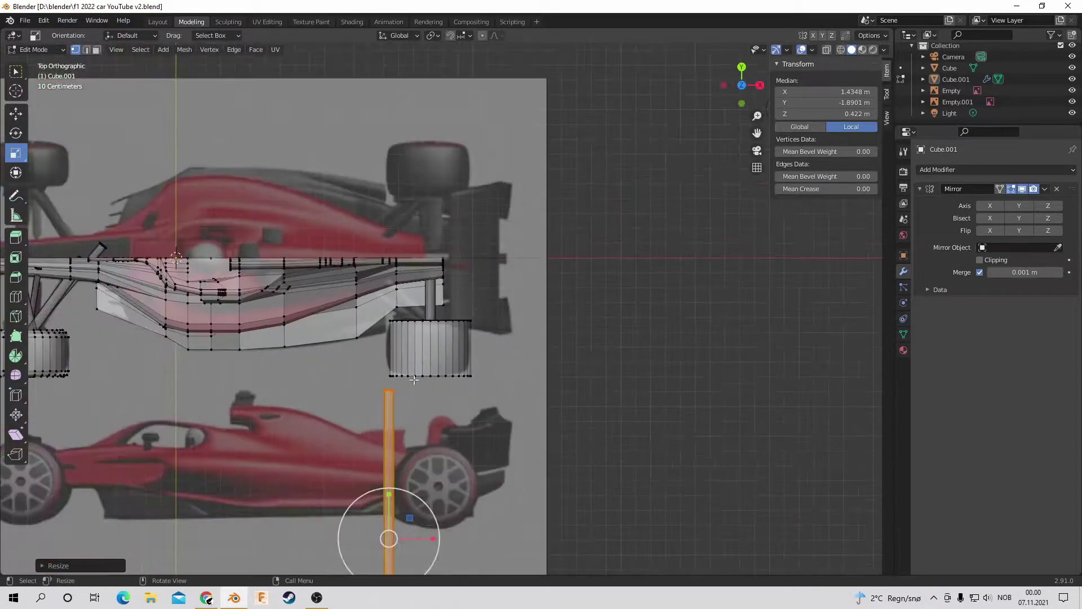
pyautogui.click(405, 454)
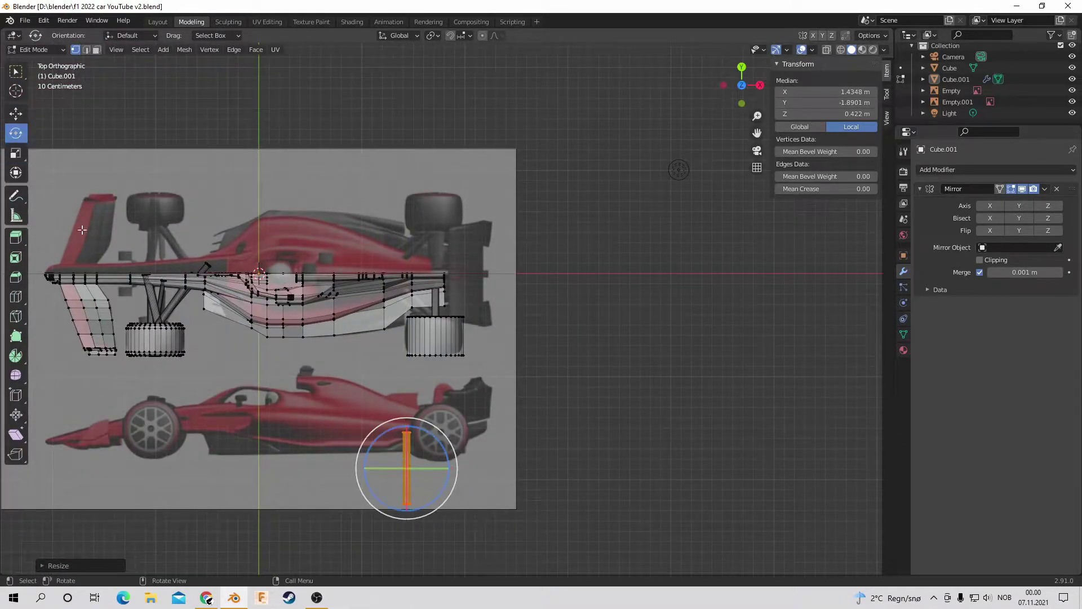
# Step: Move the rod up beside the rear strut and narrow it slightly
pyautogui.click(16, 114)
pyautogui.scroll(5, 408, 294)
pyautogui.moveTo(406, 468); pyautogui.dragTo(417, 290)
pyautogui.moveTo(417, 290); pyautogui.dragTo(385, 342, button='middle')
pyautogui.press('s')
pyautogui.click(385, 342)
pyautogui.press('KP_7')
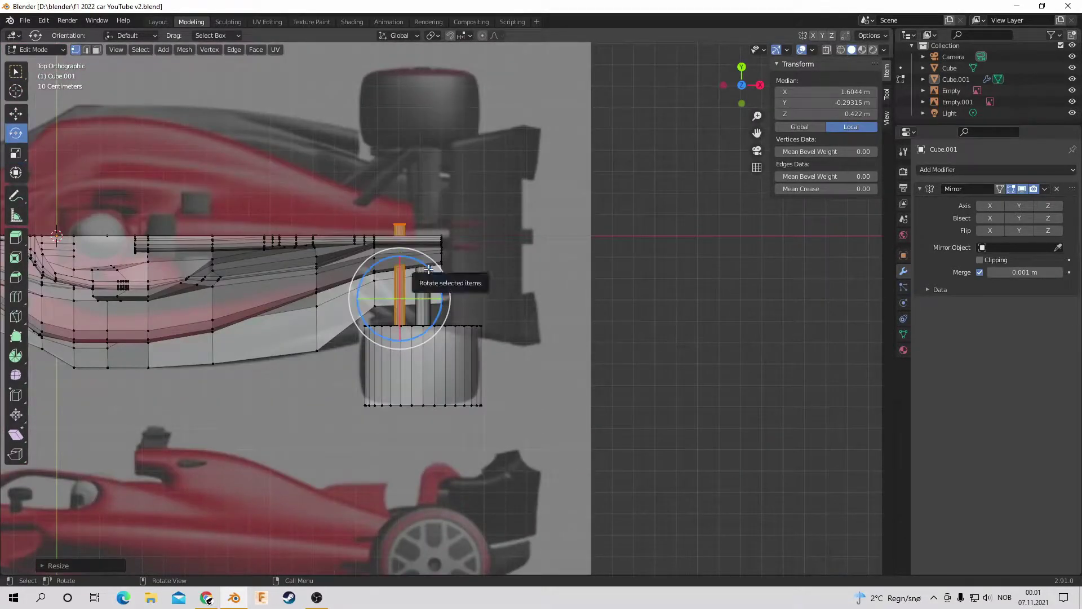
# Step: Tilt the rod diagonally from the body toward the rear wheel and reposition it
pyautogui.moveTo(428, 269); pyautogui.dragTo(402, 257)
pyautogui.press('g')
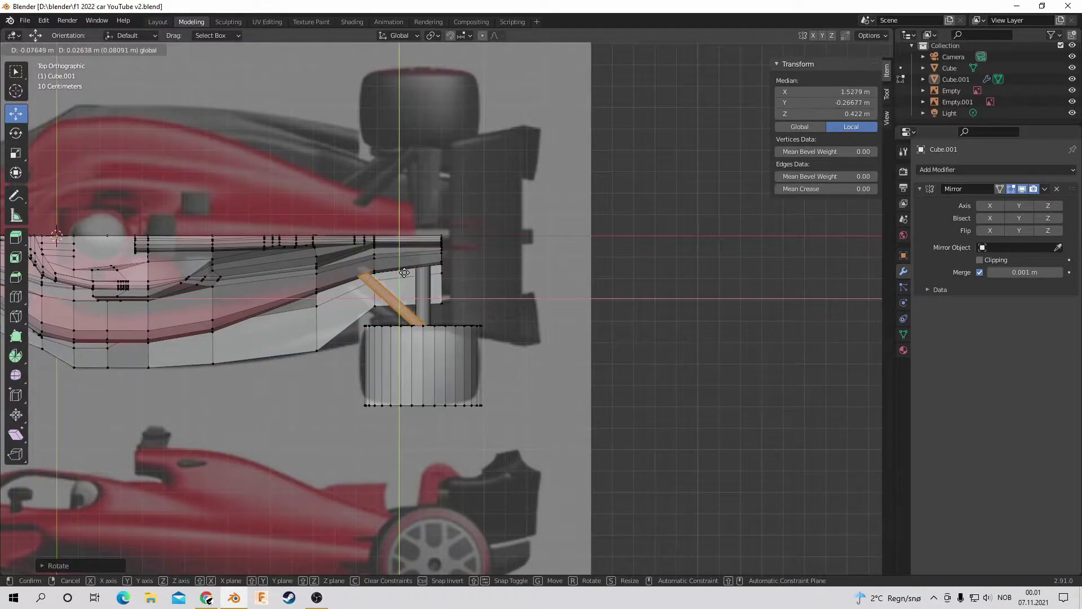
pyautogui.click(404, 273)
pyautogui.click(748, 90)
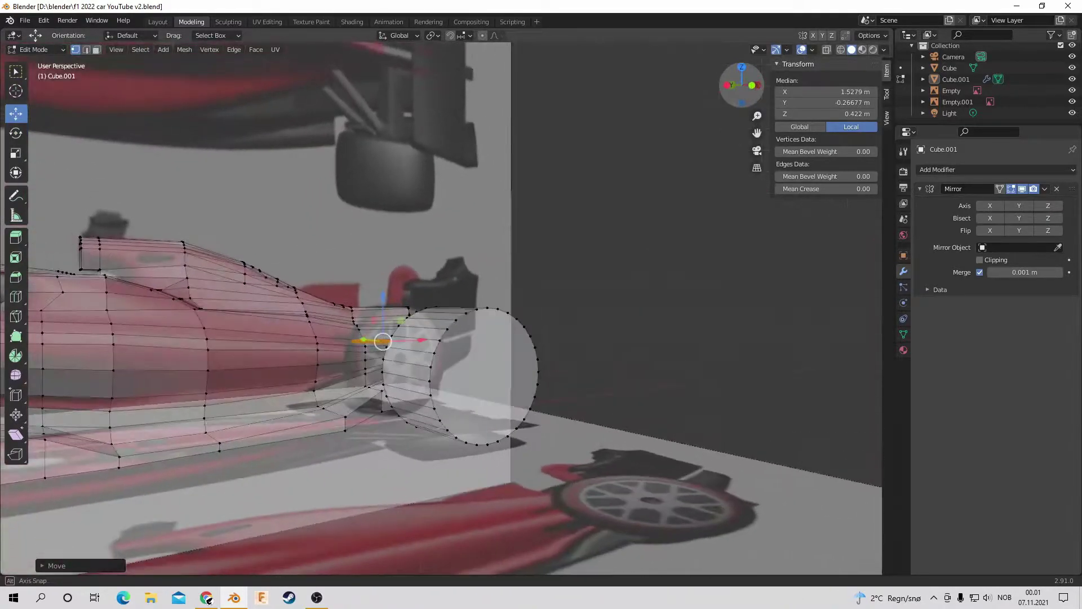
pyautogui.moveTo(384, 294); pyautogui.dragTo(705, 141, button='middle')
pyautogui.hotkey('alt', 'a')
pyautogui.click(757, 78)
pyautogui.moveTo(749, 81); pyautogui.dragTo(655, 89)
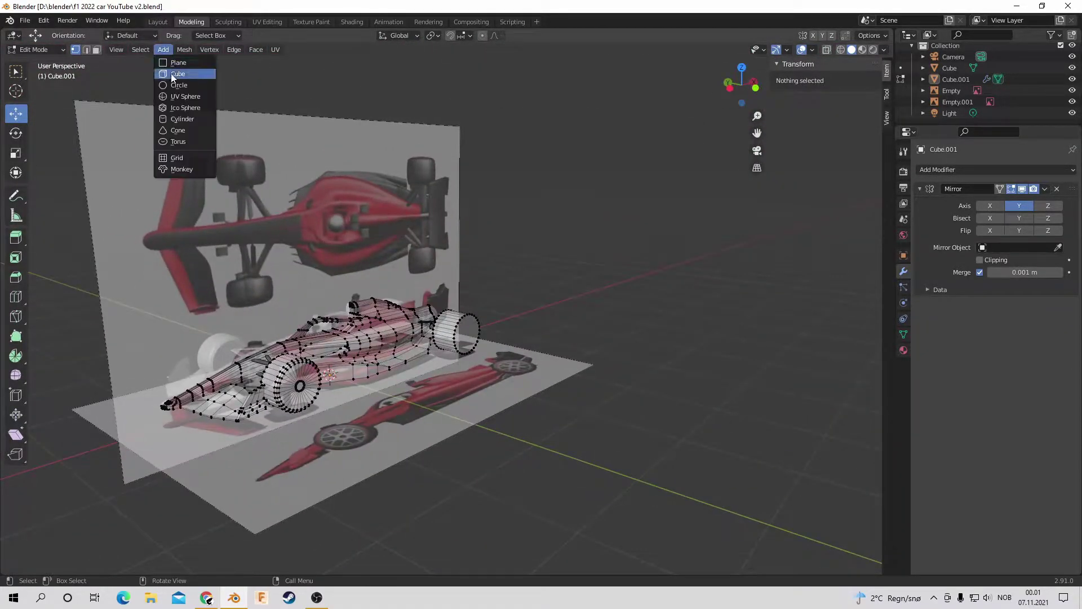
# Step: Add a cylinder, rotate it 90 degrees, and place it over the rear wheel
pyautogui.click(182, 119)
pyautogui.press('ctrl+KP_3')
pyautogui.press('r')
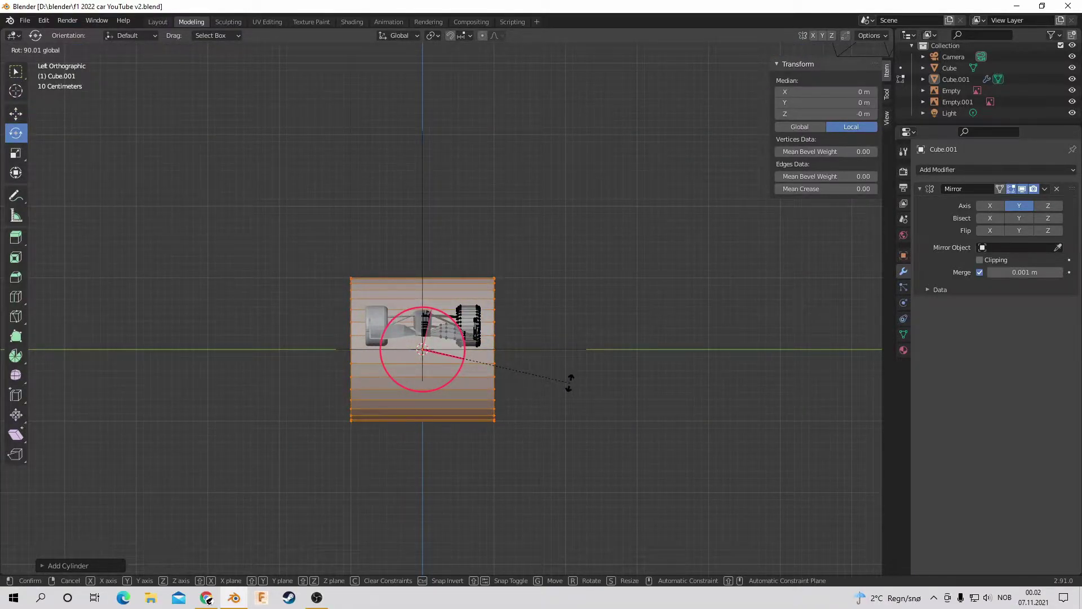
pyautogui.click(569, 382)
pyautogui.press('g')
pyautogui.click(526, 345)
pyautogui.click(732, 84)
pyautogui.press('g')
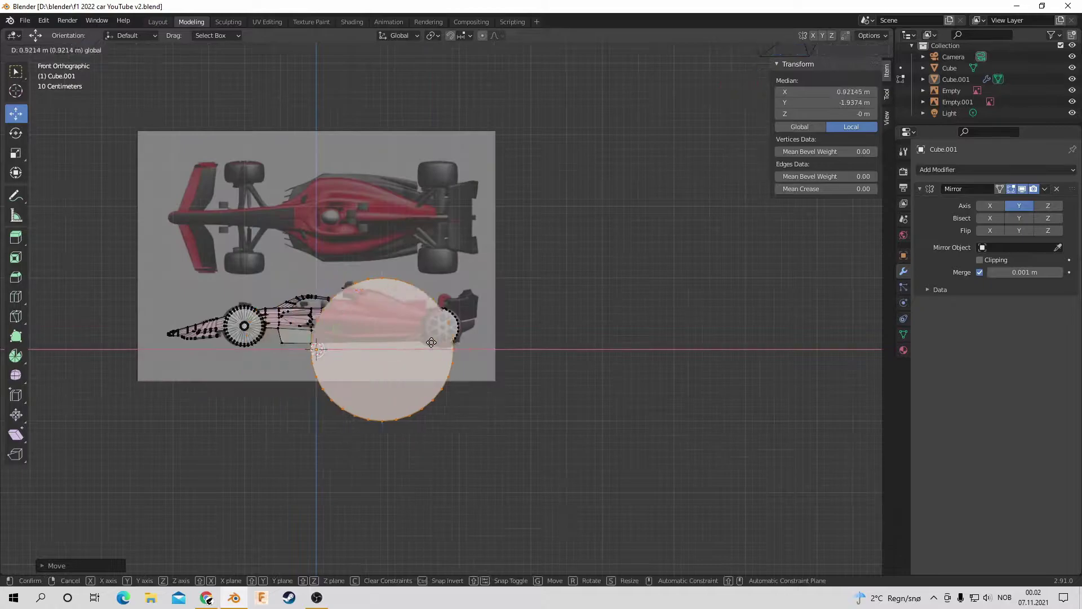
pyautogui.click(470, 350)
# Step: Shrink the cylinder and scale it thin along X into a short slim rod
pyautogui.scroll(2, 487, 396)
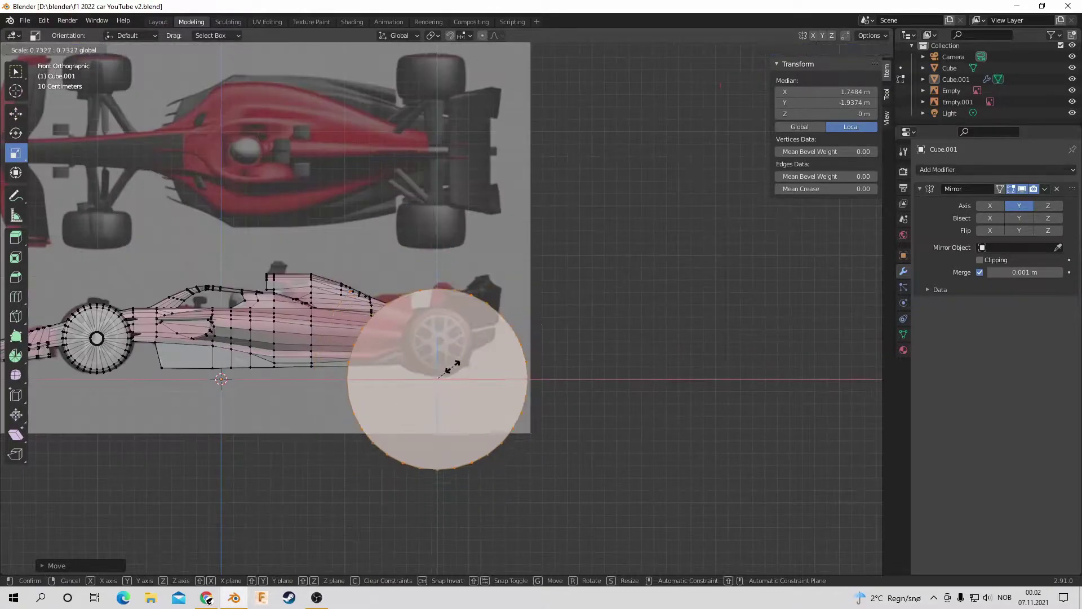
pyautogui.press('s')
pyautogui.click(443, 375)
pyautogui.click(742, 67)
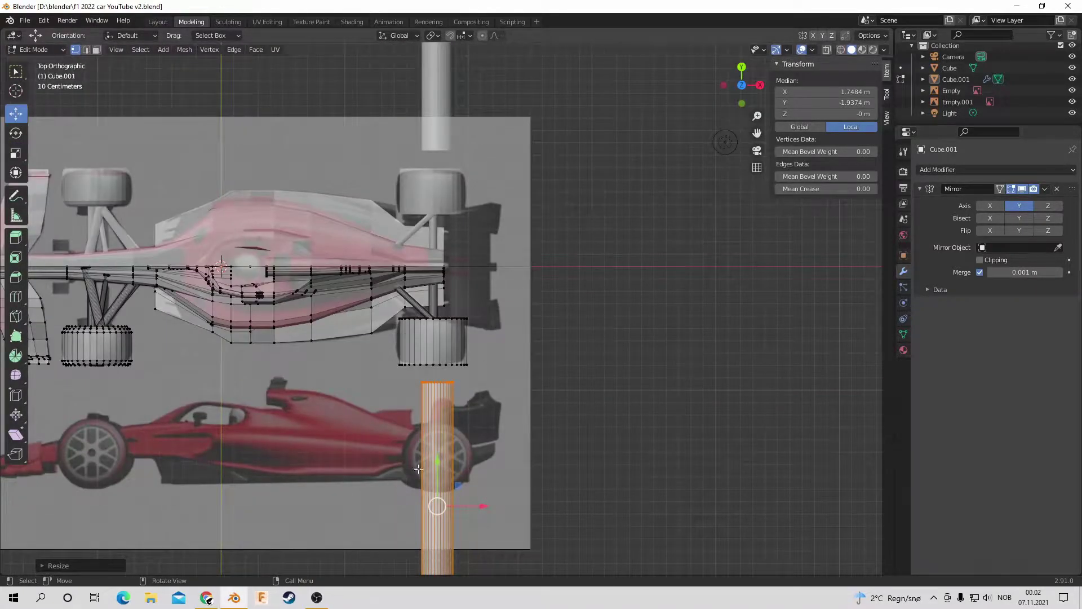
pyautogui.press('g')
pyautogui.click(442, 344)
pyautogui.scroll(4, 432, 417)
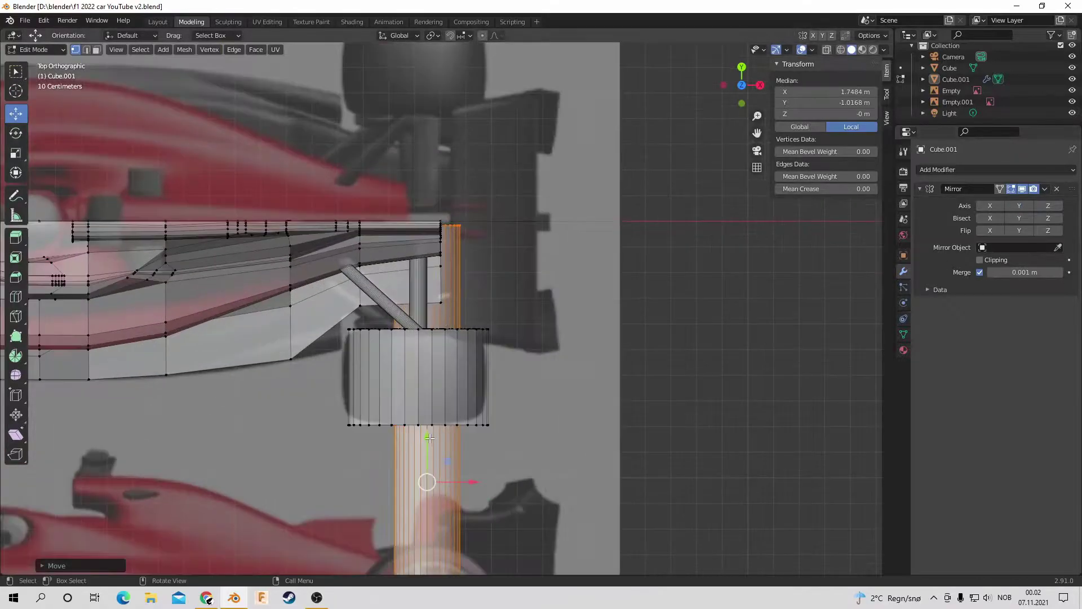
pyautogui.moveTo(429, 433); pyautogui.dragTo(427, 435)
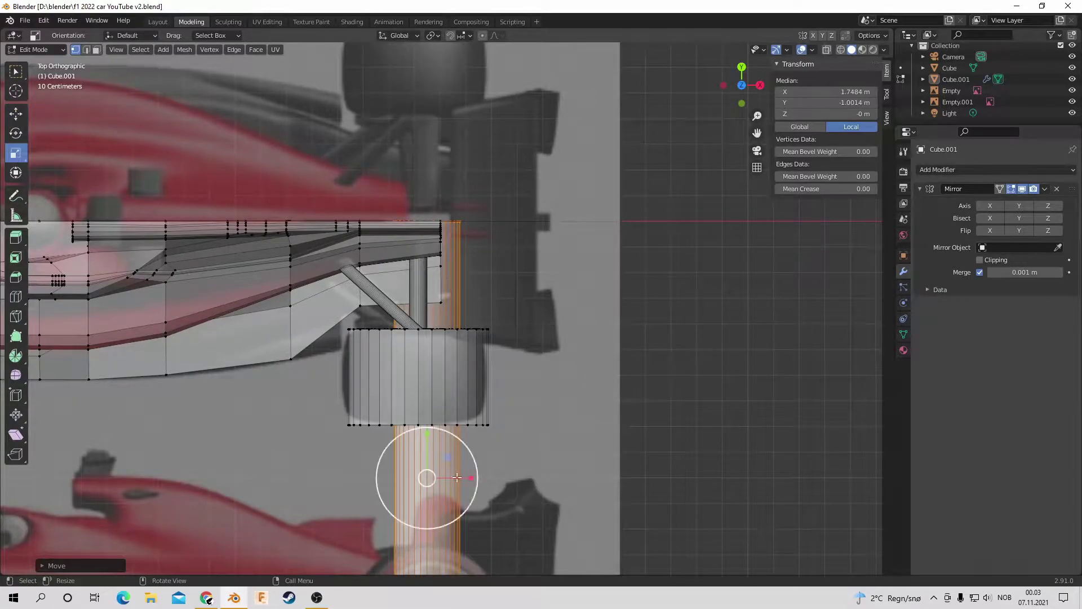
pyautogui.moveTo(462, 487); pyautogui.dragTo(427, 476)
pyautogui.press('KP_1')
pyautogui.press('s')
pyautogui.press('KP_3')
pyautogui.press('KP_7')
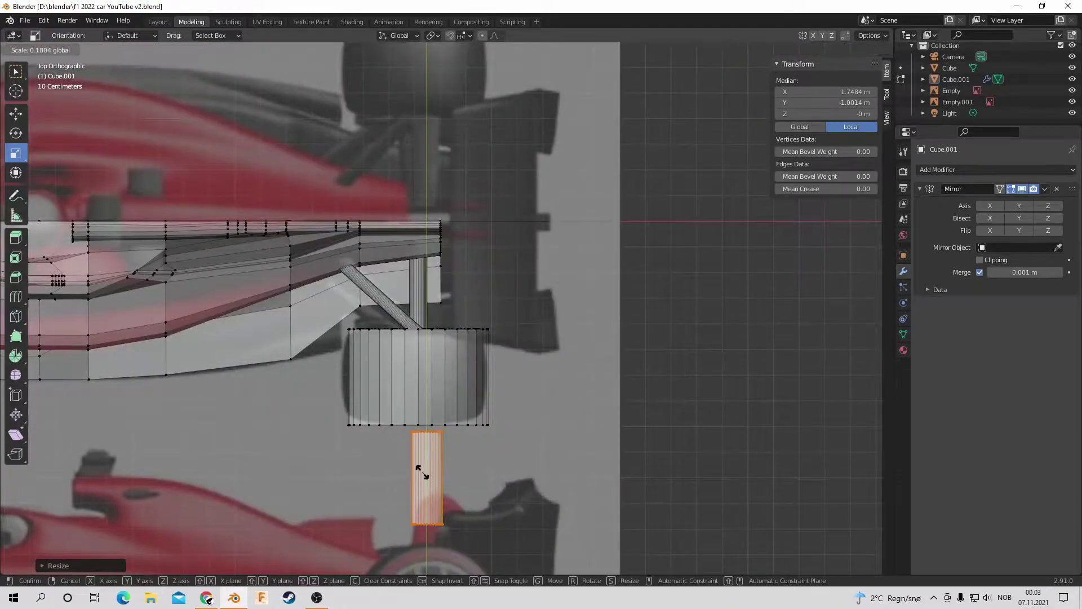
pyautogui.click(422, 472)
# Step: Move the rod along Y and Z so it links the body to the rear wheel hub, above the diagonal arm
pyautogui.hotkey('shift', 'space')
pyautogui.press('g')
pyautogui.moveTo(423, 472); pyautogui.dragTo(442, 280)
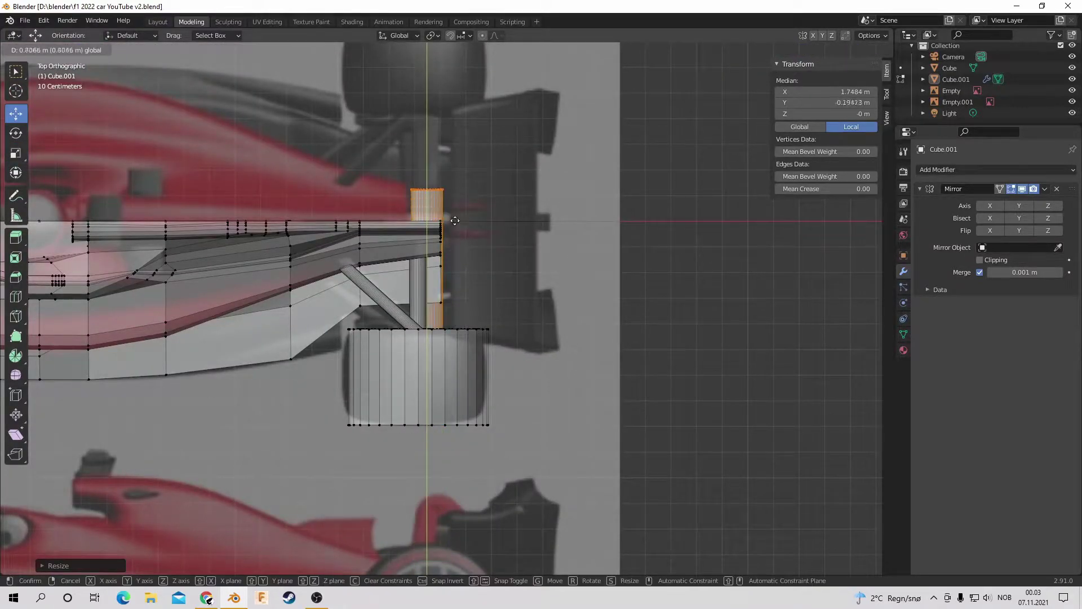
pyautogui.moveTo(455, 219); pyautogui.dragTo(426, 252)
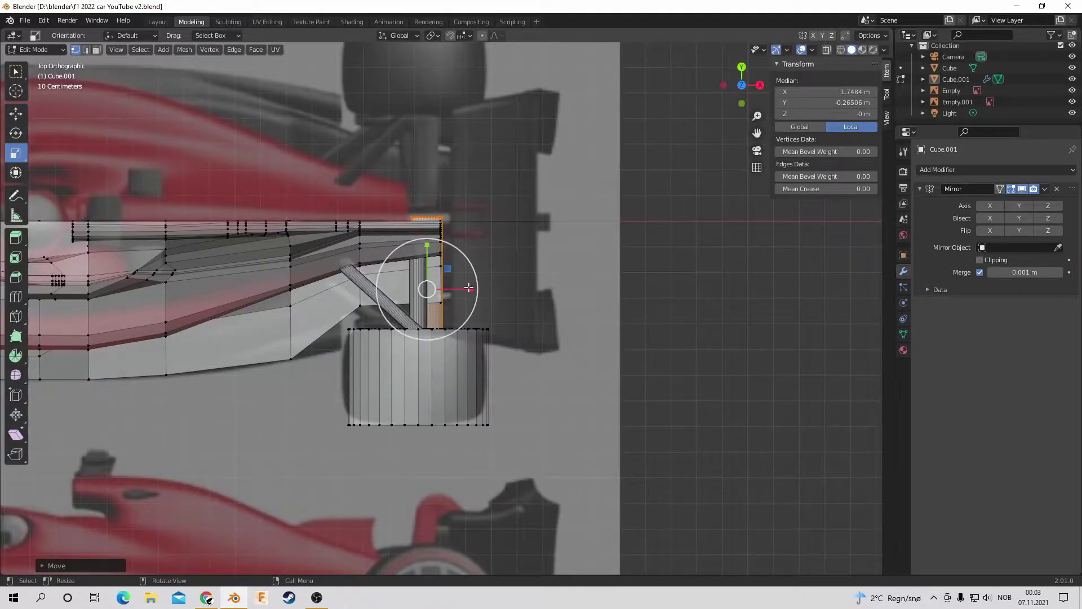
pyautogui.hotkey('shift', 'space')
pyautogui.press('g')
pyautogui.moveTo(428, 288); pyautogui.dragTo(425, 289)
pyautogui.press('KP_3')
pyautogui.moveTo(466, 403); pyautogui.dragTo(467, 296)
pyautogui.moveTo(742, 84); pyautogui.dragTo(713, 80)
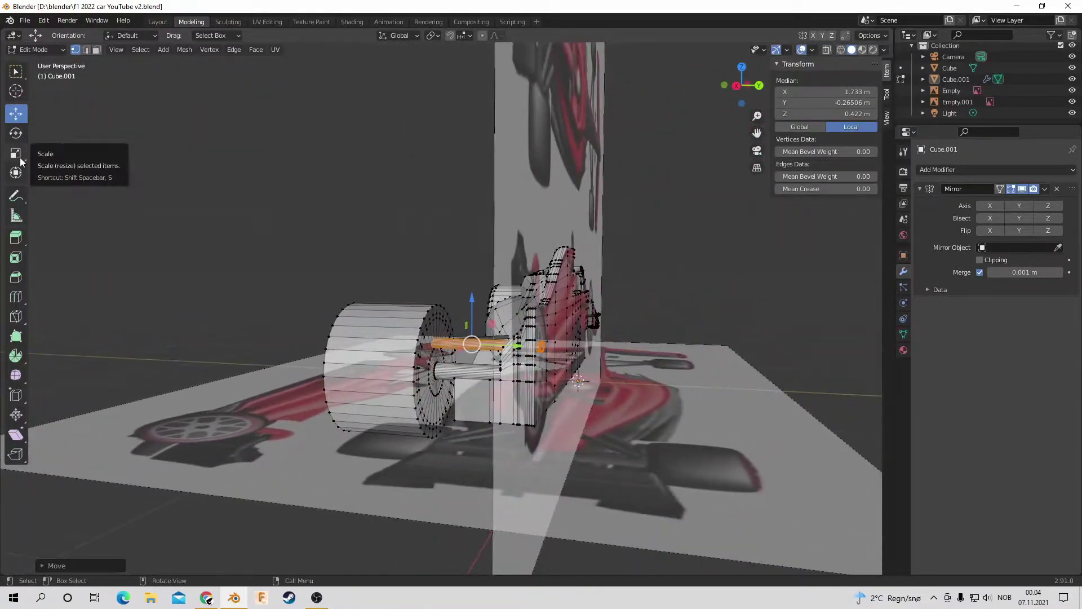
# Step: Slightly resize the upper rear rod, nudge it along the car, and tilt it a little
pyautogui.moveTo(468, 298); pyautogui.dragTo(469, 304)
pyautogui.scroll(5, 470, 304)
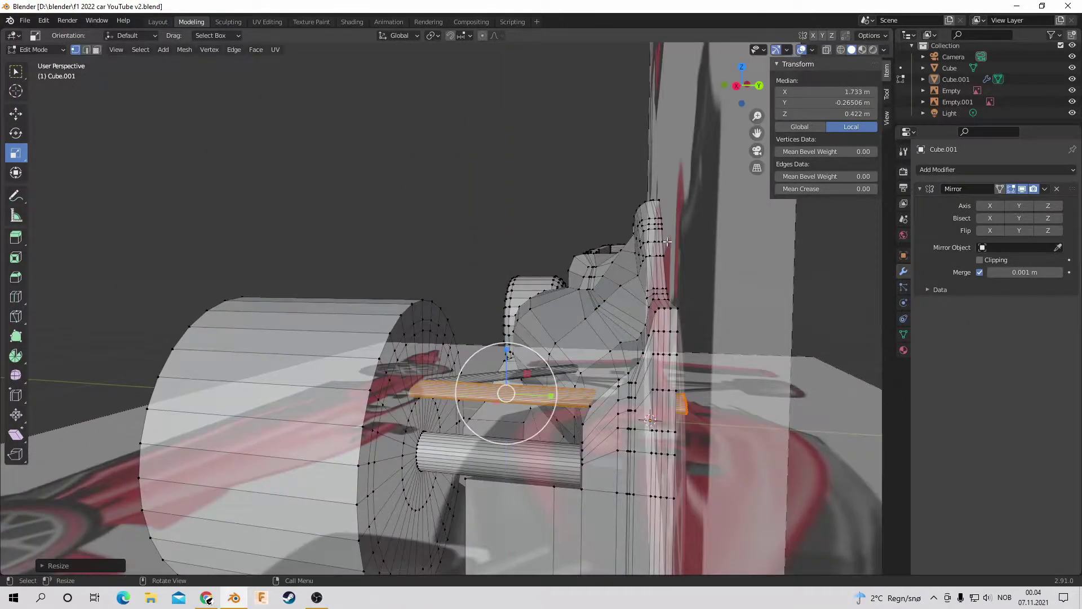
pyautogui.moveTo(470, 304); pyautogui.dragTo(457, 285, button='middle')
pyautogui.press('s')
pyautogui.press('Escape')
pyautogui.hotkey('shift', 'space')
pyautogui.press('g')
pyautogui.moveTo(467, 285)
pyautogui.mouseDown()
pyautogui.moveTo(451, 255)
pyautogui.moveTo(423, 246)
pyautogui.moveTo(451, 257)
pyautogui.moveTo(469, 287)
pyautogui.mouseUp()
pyautogui.click(16, 133)
pyautogui.click(17, 114)
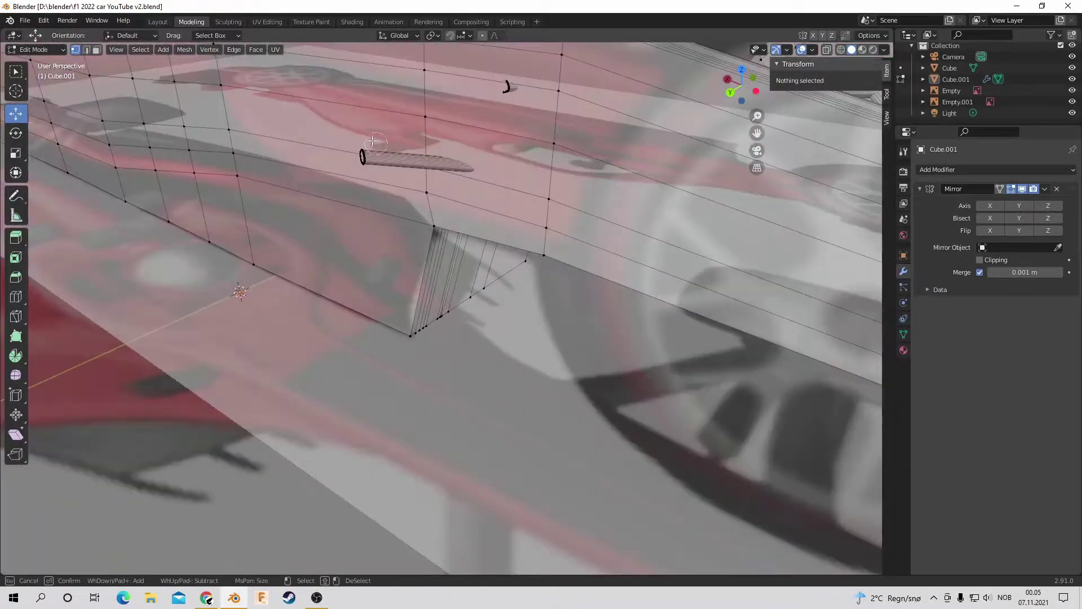
# Step: Edge-slide a body edge loop along the surface, then show the car in Sculpt Mode
pyautogui.click(417, 162)
pyautogui.press('c')
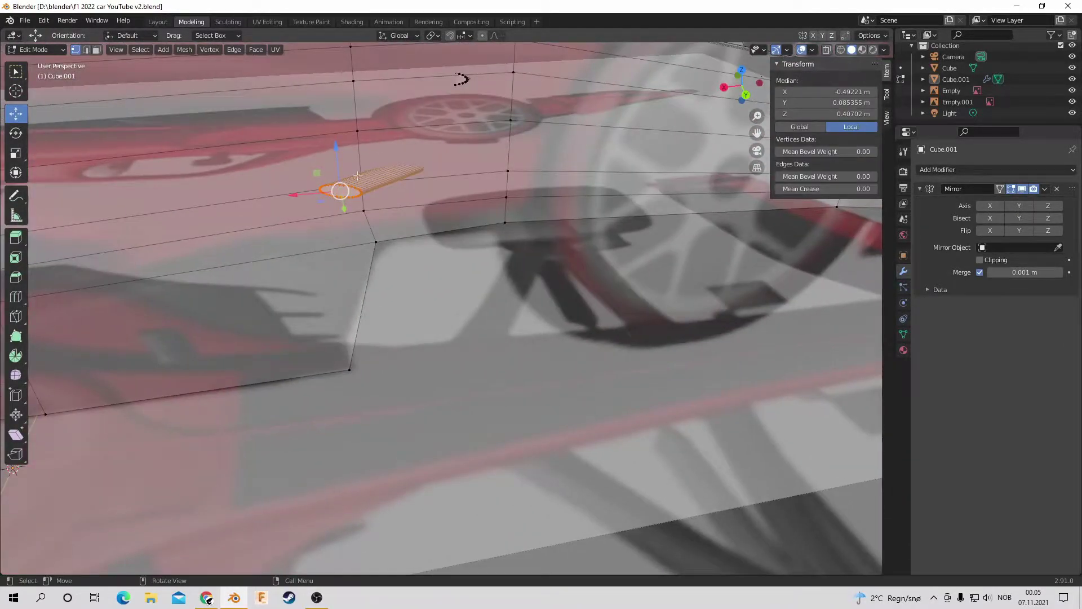
pyautogui.press('g')
pyautogui.press('g')
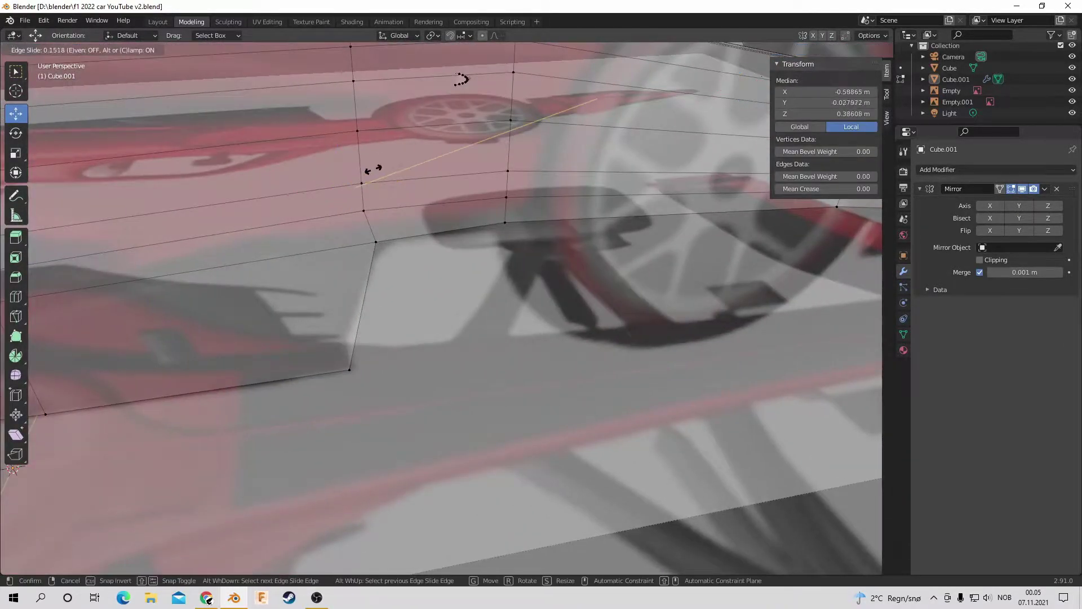
pyautogui.click(461, 79)
pyautogui.press('c')
pyautogui.click(460, 79)
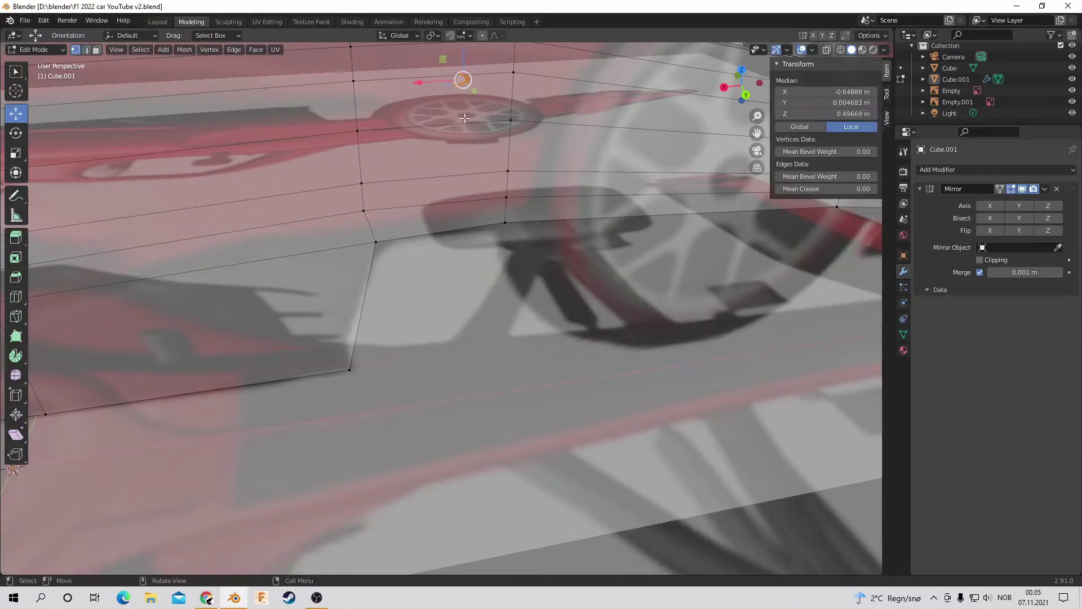
pyautogui.press('g')
pyautogui.press('g')
pyautogui.click(461, 99)
pyautogui.scroll(-8, 461, 99)
pyautogui.moveTo(461, 99)
pyautogui.mouseDown(button='middle')
pyautogui.moveTo(479, 229)
pyautogui.moveTo(519, 79)
pyautogui.moveTo(575, 169)
pyautogui.moveTo(574, 118)
pyautogui.moveTo(553, 62)
pyautogui.moveTo(153, 21)
pyautogui.mouseUp(button='middle')
pyautogui.hotkey('ctrl', 'pagedown')
# Step: Back in Edit Mode, add a cylinder, turn it about 90 degrees, and move it to the car's side
pyautogui.click(191, 22)
pyautogui.press('KP_7')
pyautogui.scroll(5, 772, 142)
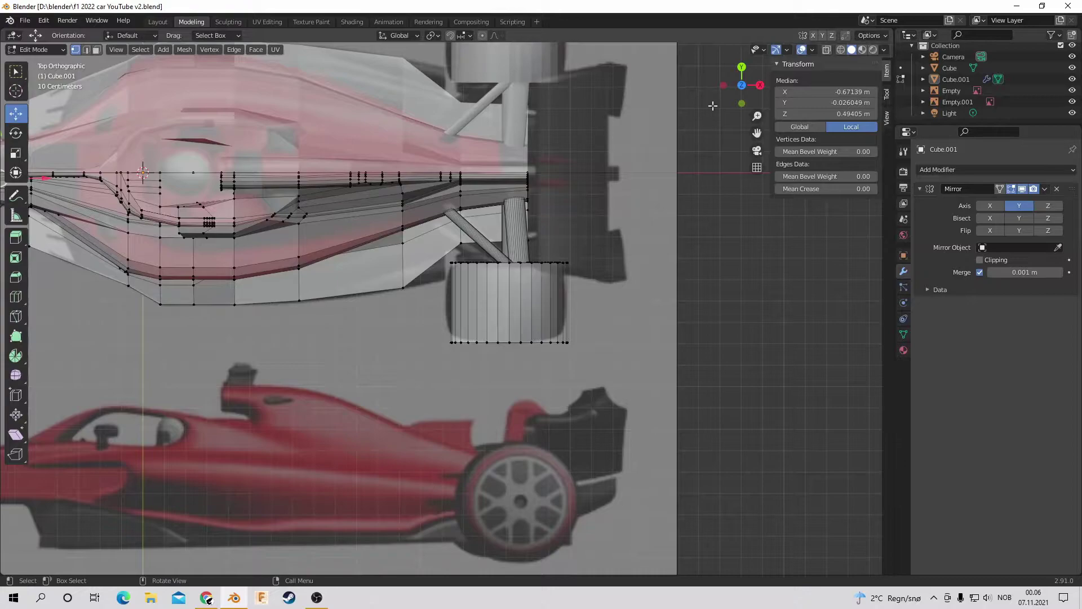
pyautogui.moveTo(741, 98); pyautogui.dragTo(628, 122)
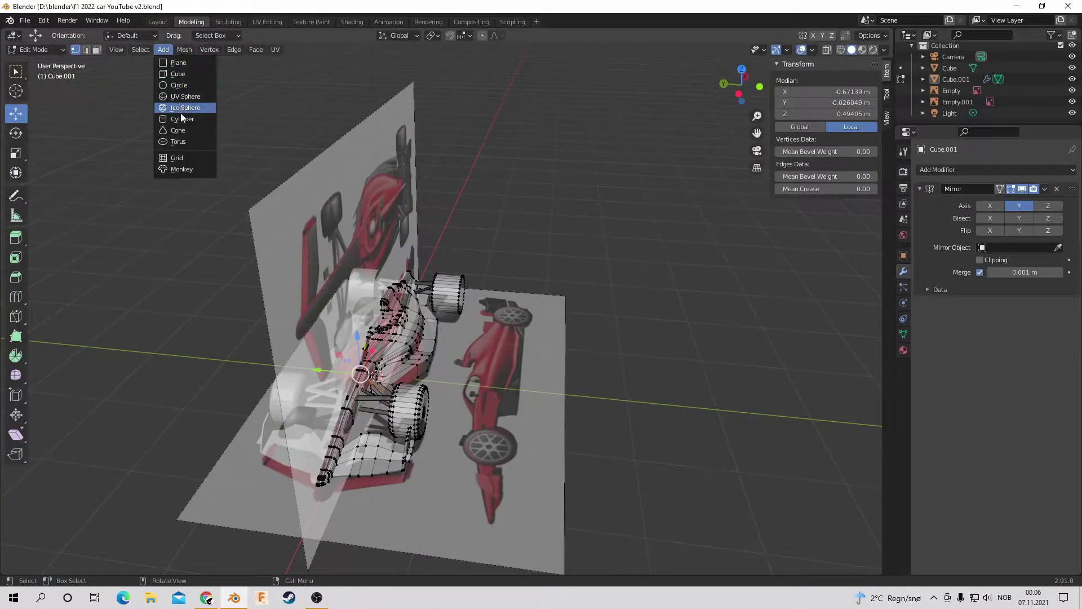
pyautogui.click(181, 118)
pyautogui.click(738, 94)
pyautogui.click(16, 132)
pyautogui.moveTo(381, 368); pyautogui.dragTo(776, 474)
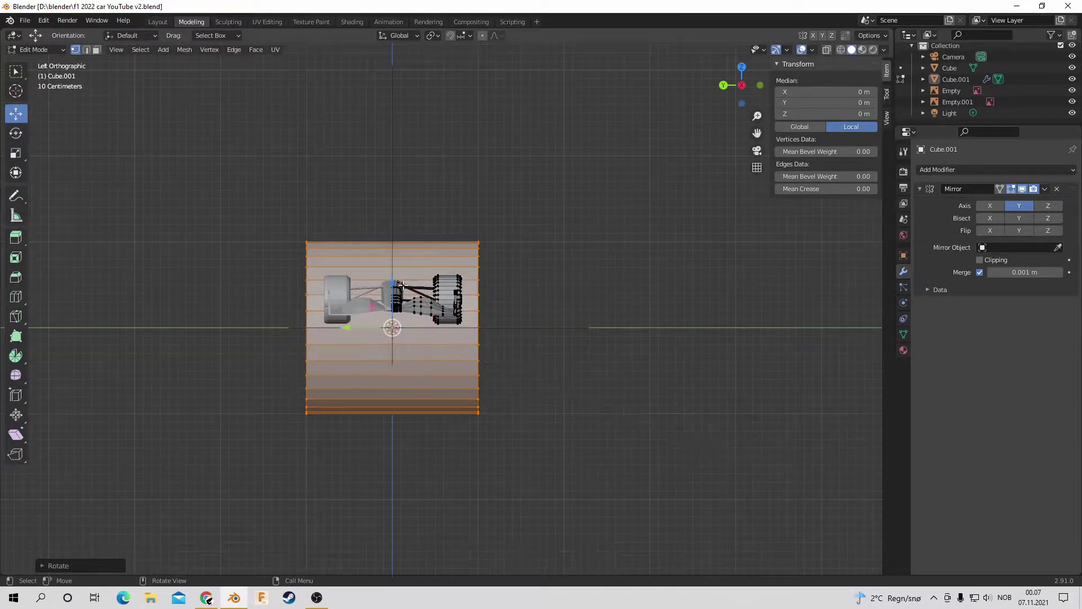
pyautogui.moveTo(399, 288); pyautogui.dragTo(507, 289)
pyautogui.press('KP_1')
pyautogui.scroll(5, 108, 192)
# Step: Shrink the cylinder to rod size, move it beside the rear wheel, and thin it along X
pyautogui.moveTo(242, 301); pyautogui.dragTo(235, 341)
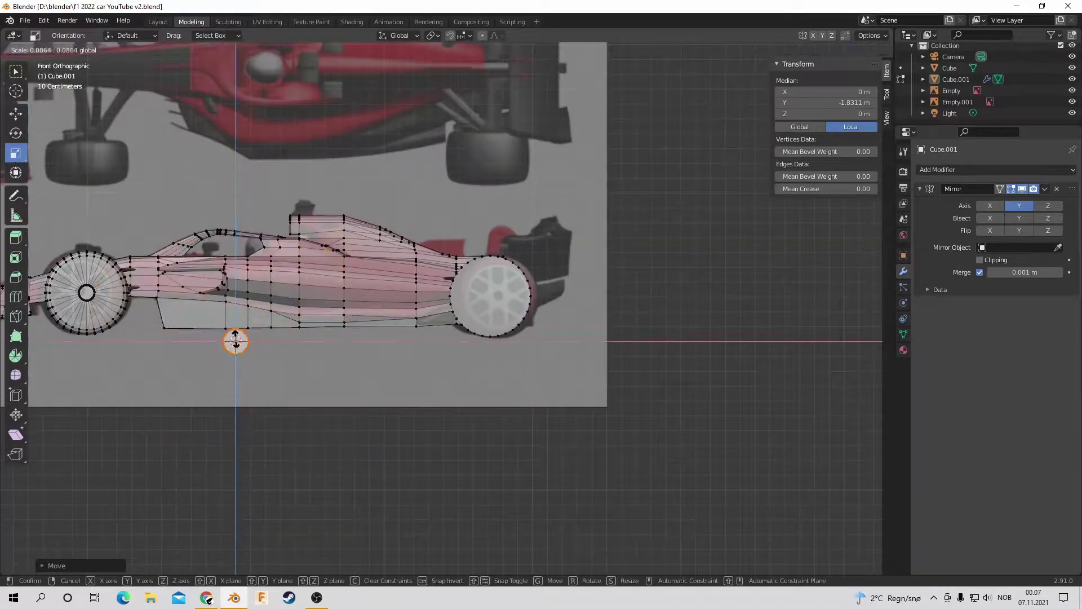
pyautogui.click(235, 341)
pyautogui.scroll(2, 235, 341)
pyautogui.moveTo(147, 355); pyautogui.dragTo(171, 356)
pyautogui.moveTo(171, 356); pyautogui.dragTo(186, 316, button='middle')
pyautogui.press('KP_7')
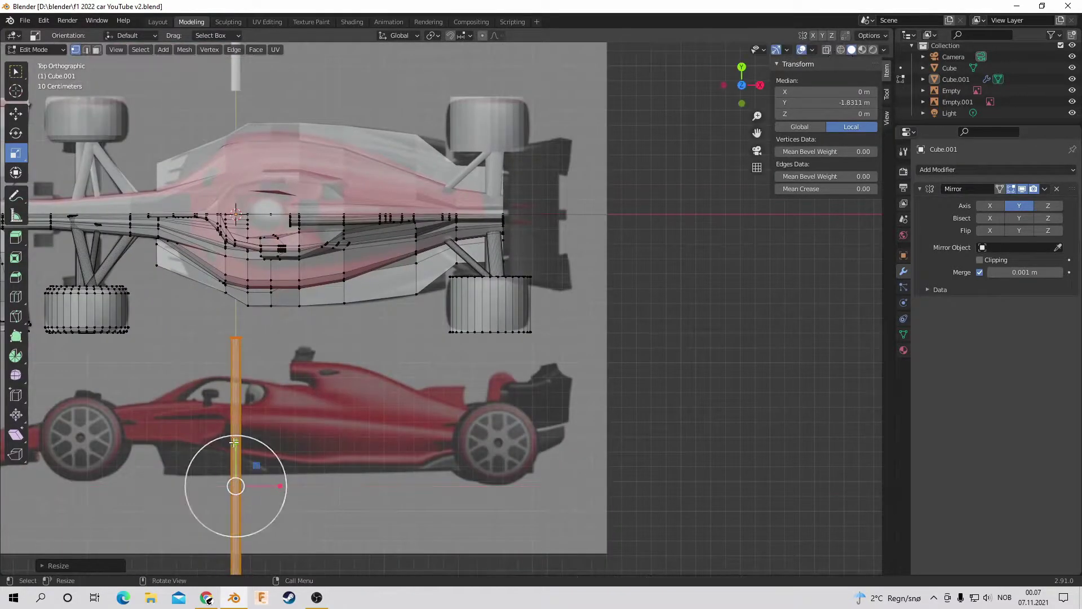
pyautogui.click(16, 114)
pyautogui.moveTo(235, 485); pyautogui.dragTo(566, 214)
pyautogui.scroll(4, 569, 195)
pyautogui.click(15, 154)
pyautogui.moveTo(606, 278); pyautogui.dragTo(602, 278)
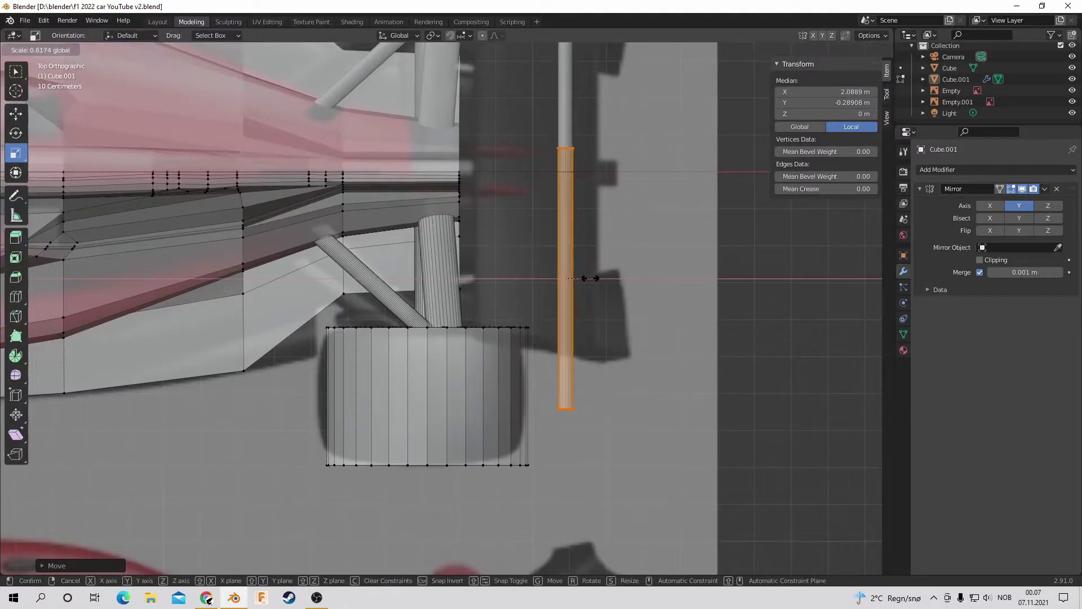
pyautogui.click(590, 278)
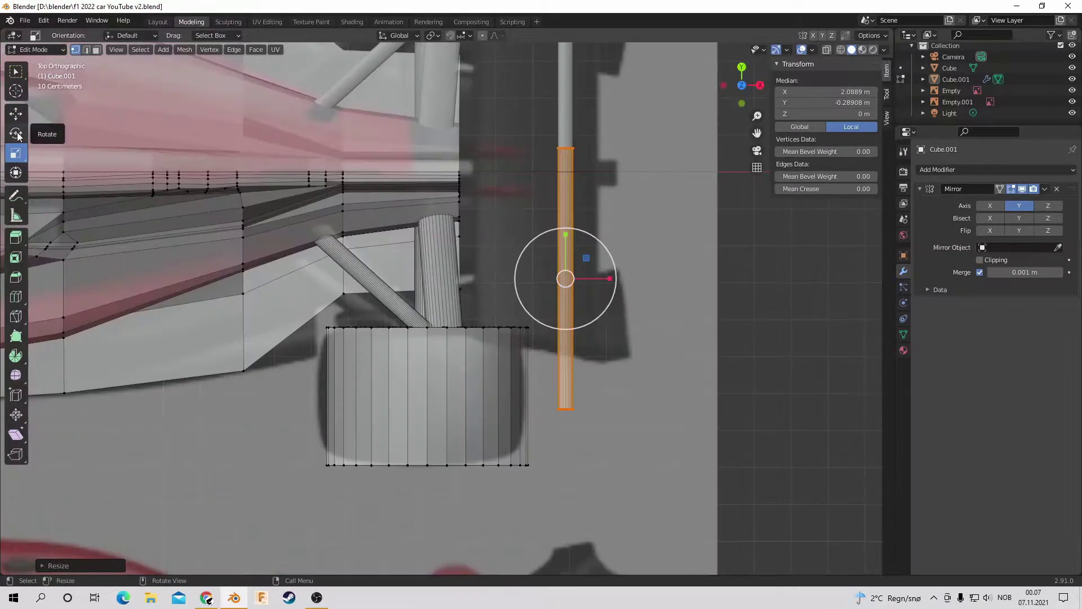
# Step: Tilt the rod diagonally and move it over to the strut
pyautogui.click(17, 134)
pyautogui.moveTo(566, 228); pyautogui.dragTo(600, 240)
pyautogui.click(16, 114)
pyautogui.moveTo(564, 270); pyautogui.dragTo(352, 303)
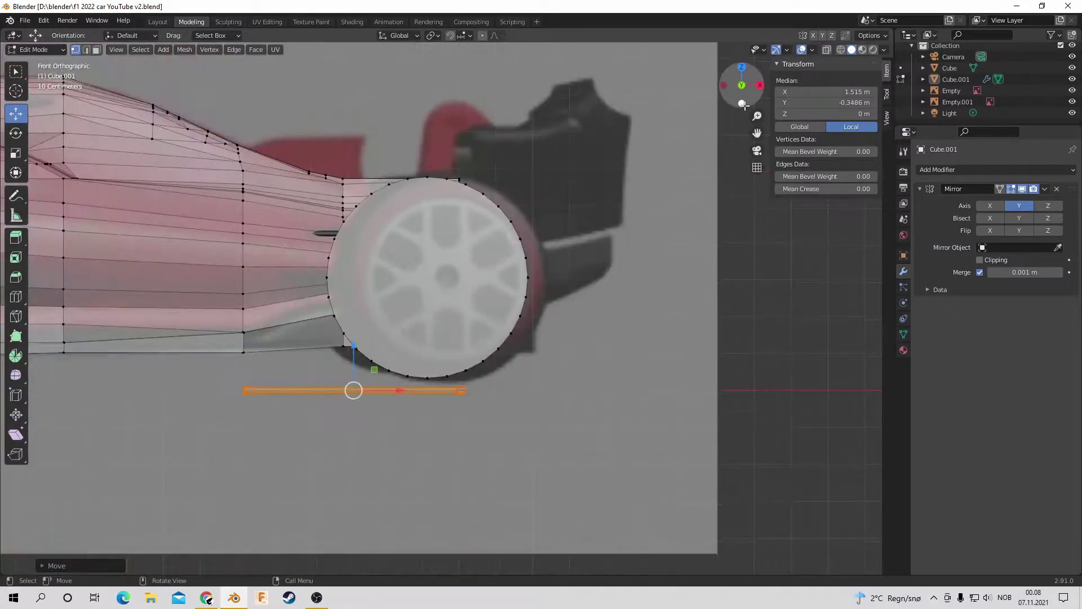
# Step: Raise the selected bottom vertices about 0.3 m and clear the selection
pyautogui.moveTo(353, 390); pyautogui.dragTo(354, 272)
pyautogui.moveTo(354, 272); pyautogui.dragTo(676, 169, button='middle')
pyautogui.click(778, 99)
pyautogui.moveTo(778, 100); pyautogui.dragTo(698, 102, button='middle')
pyautogui.scroll(4, 676, 225)
pyautogui.scroll(-9, 697, 238)
pyautogui.moveTo(506, 163); pyautogui.dragTo(389, 165, button='middle')
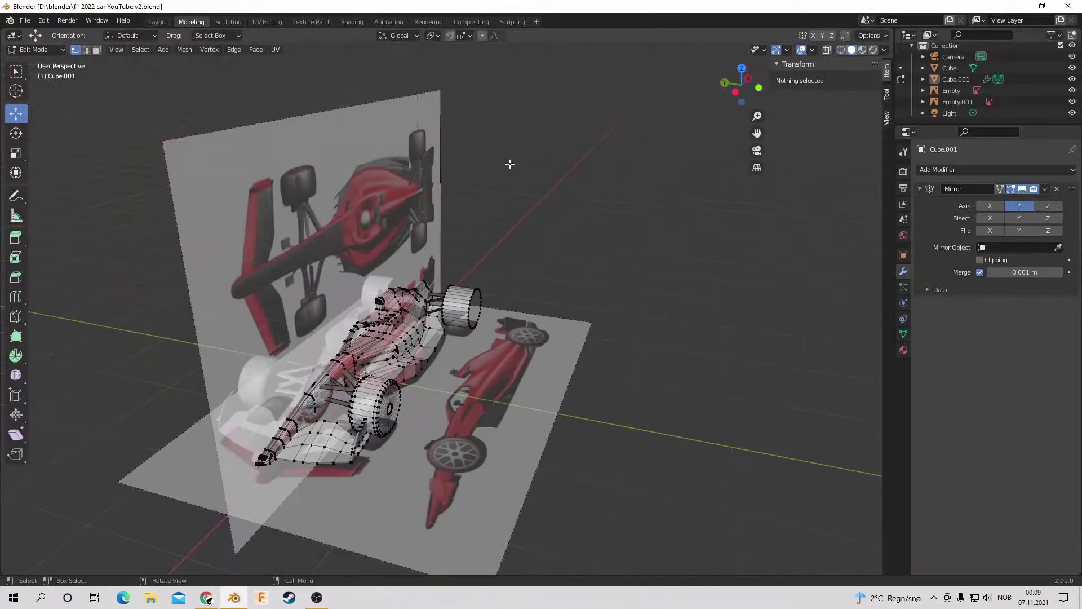
pyautogui.moveTo(742, 82); pyautogui.dragTo(759, 83)
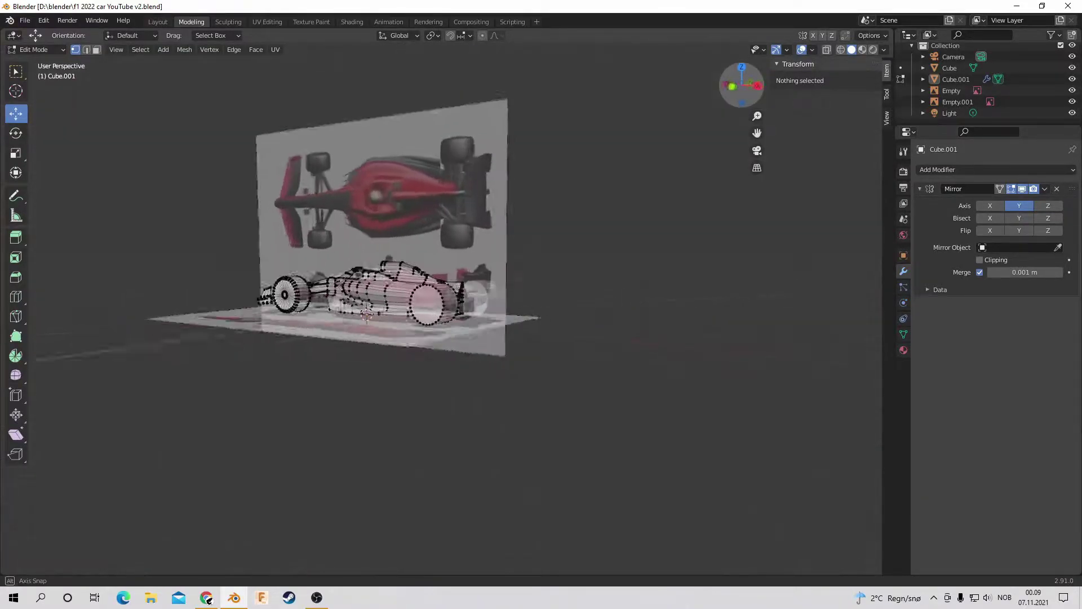
pyautogui.click(742, 66)
pyautogui.scroll(4, 608, 299)
pyautogui.click(741, 103)
pyautogui.click(759, 85)
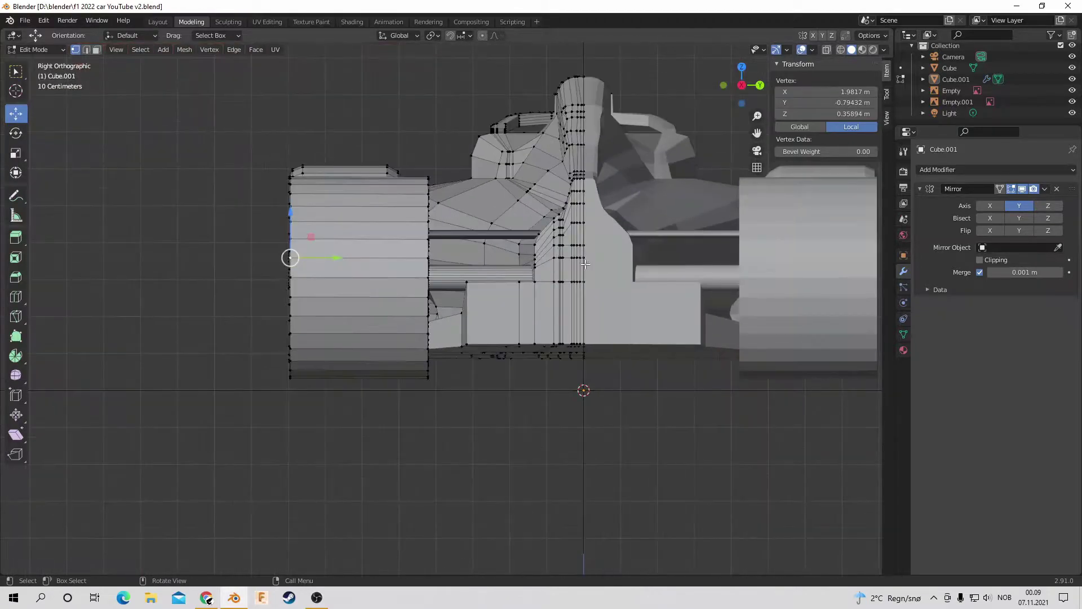
pyautogui.click(415, 108)
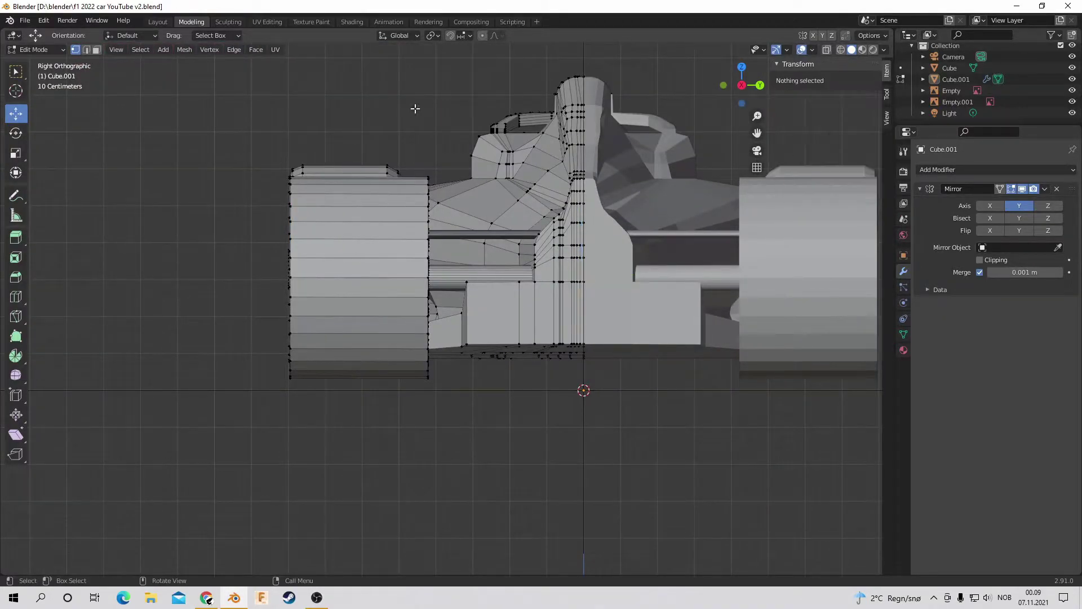
pyautogui.click(580, 250)
pyautogui.press('Escape')
pyautogui.click(742, 67)
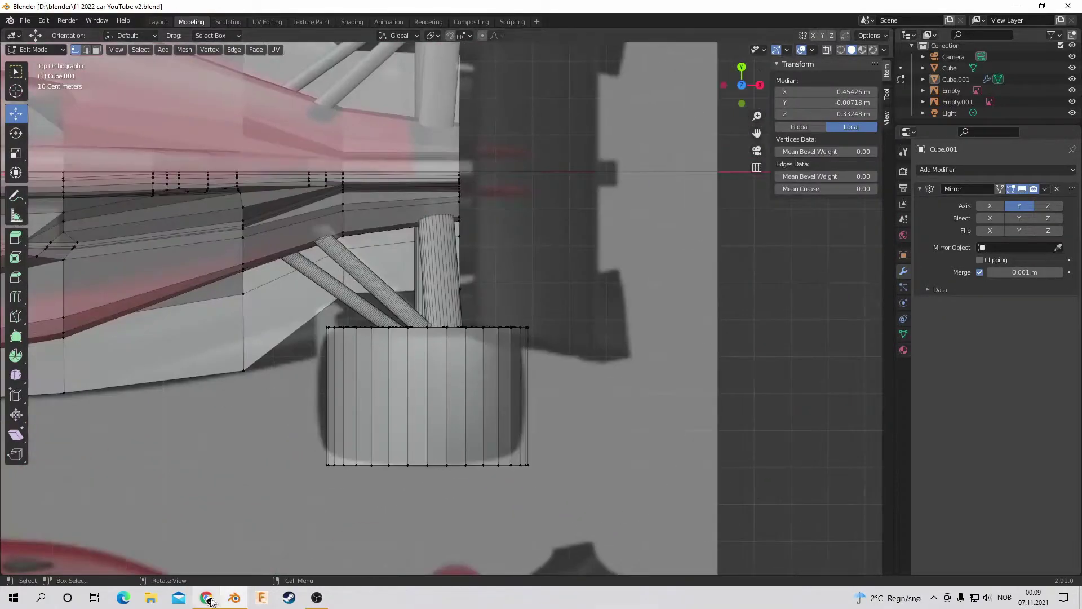
pyautogui.moveTo(552, 293); pyautogui.dragTo(581, 231, button='middle')
pyautogui.press('c')
pyautogui.click(581, 232)
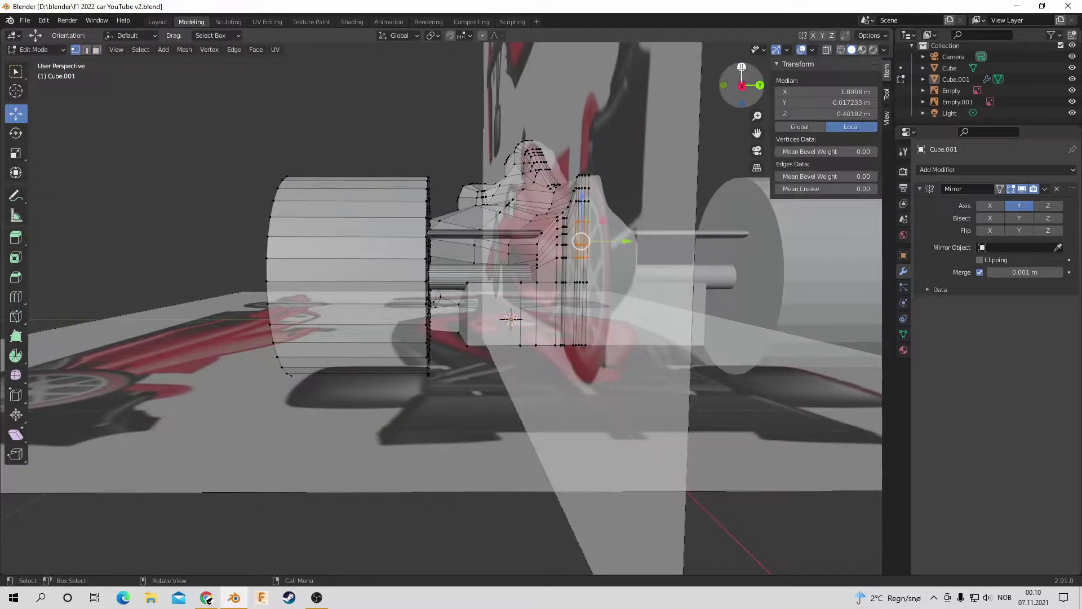
pyautogui.click(741, 67)
pyautogui.click(15, 237)
pyautogui.moveTo(524, 177); pyautogui.dragTo(548, 186, button='middle')
pyautogui.press('KP_7')
pyautogui.moveTo(552, 178); pyautogui.dragTo(606, 172)
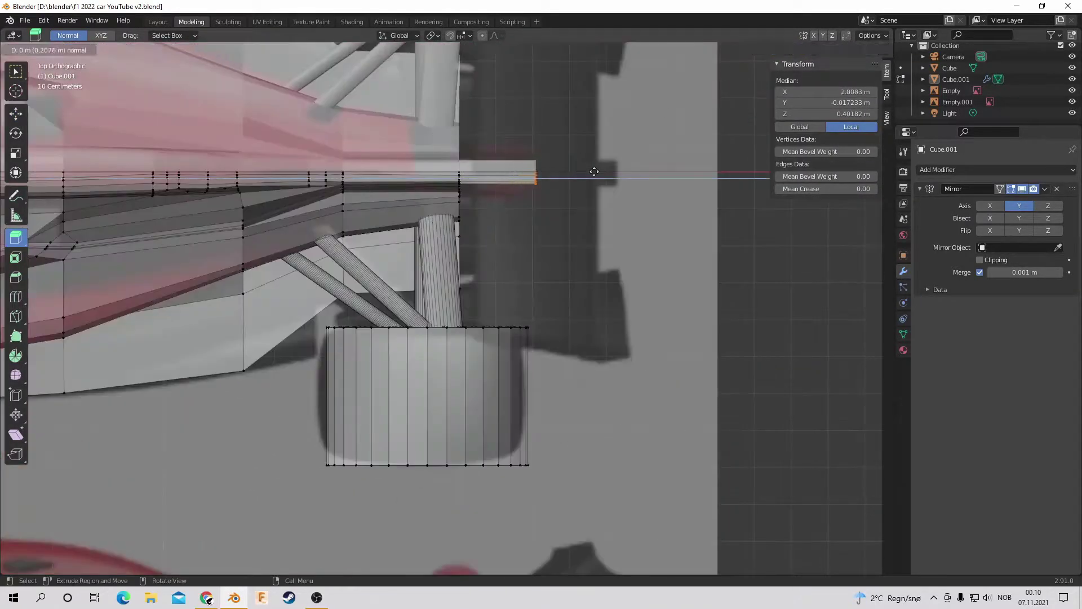
pyautogui.press('Escape')
pyautogui.moveTo(664, 176); pyautogui.dragTo(555, 367, button='middle')
pyautogui.hotkey('alt', 'a')
pyautogui.press('KP_3')
pyautogui.moveTo(757, 132); pyautogui.dragTo(490, 170)
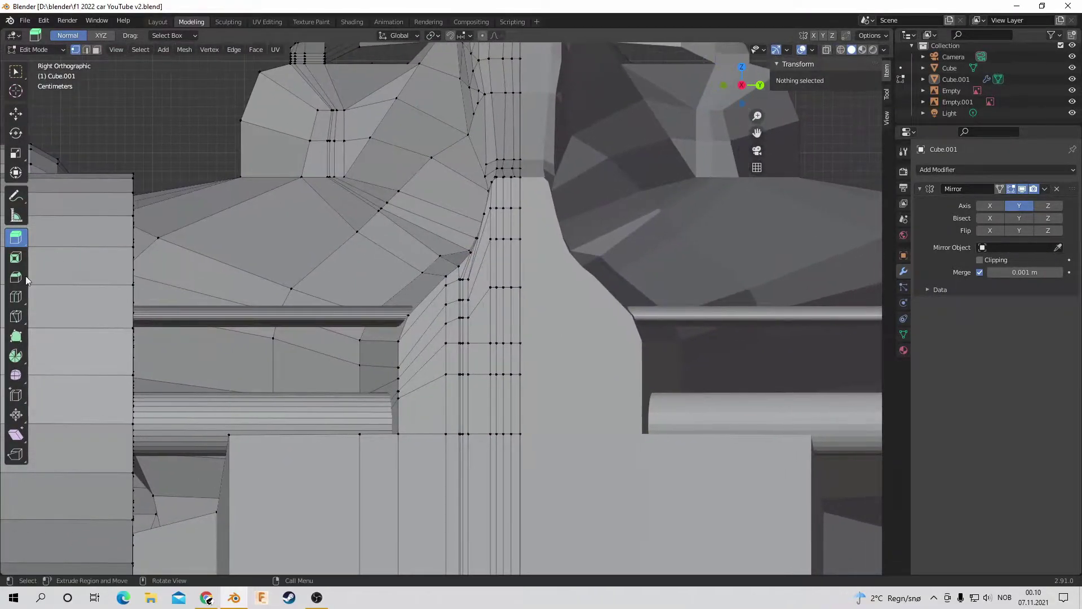
# Step: With Y mirroring off, knife-cut a rounded top corner on the upright in right side view
pyautogui.click(20, 317)
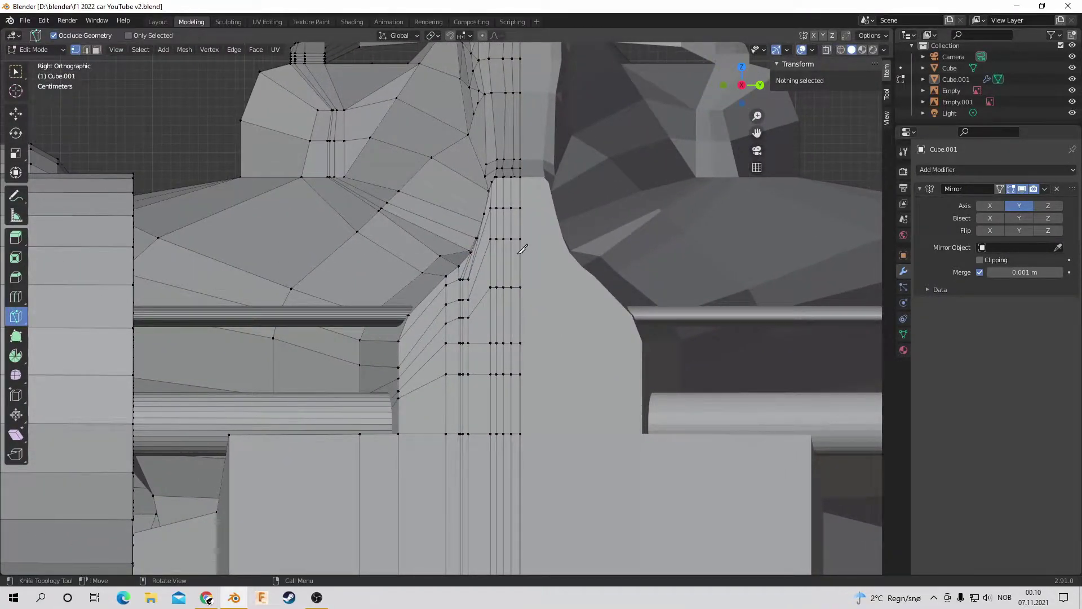
pyautogui.click(1019, 206)
pyautogui.moveTo(745, 106); pyautogui.dragTo(527, 192)
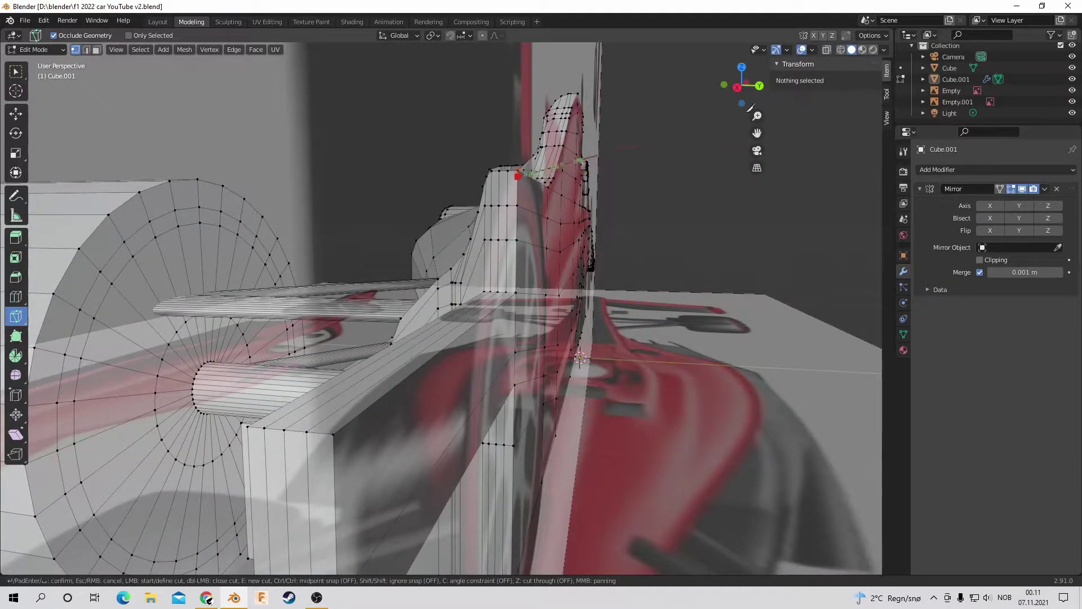
pyautogui.press('KP_3')
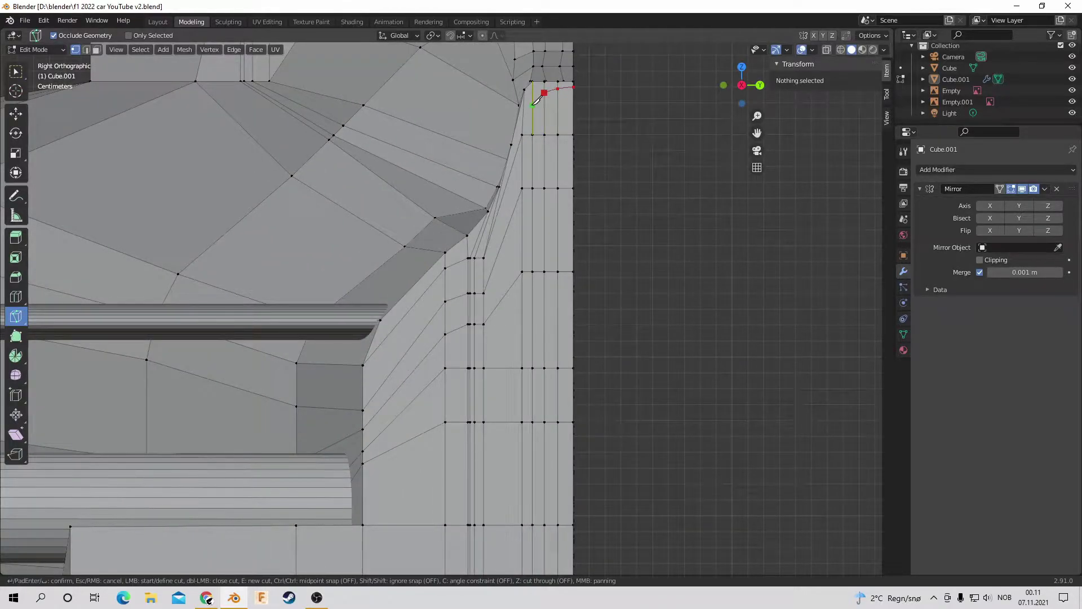
pyautogui.click(532, 110)
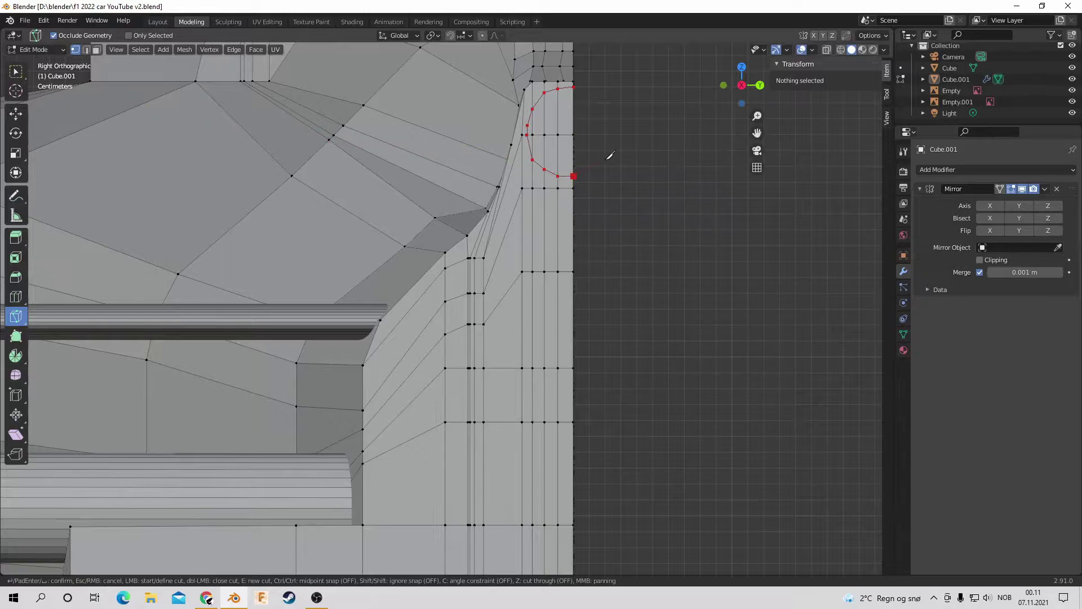
pyautogui.press('Return')
pyautogui.moveTo(609, 155); pyautogui.dragTo(620, 178, button='middle')
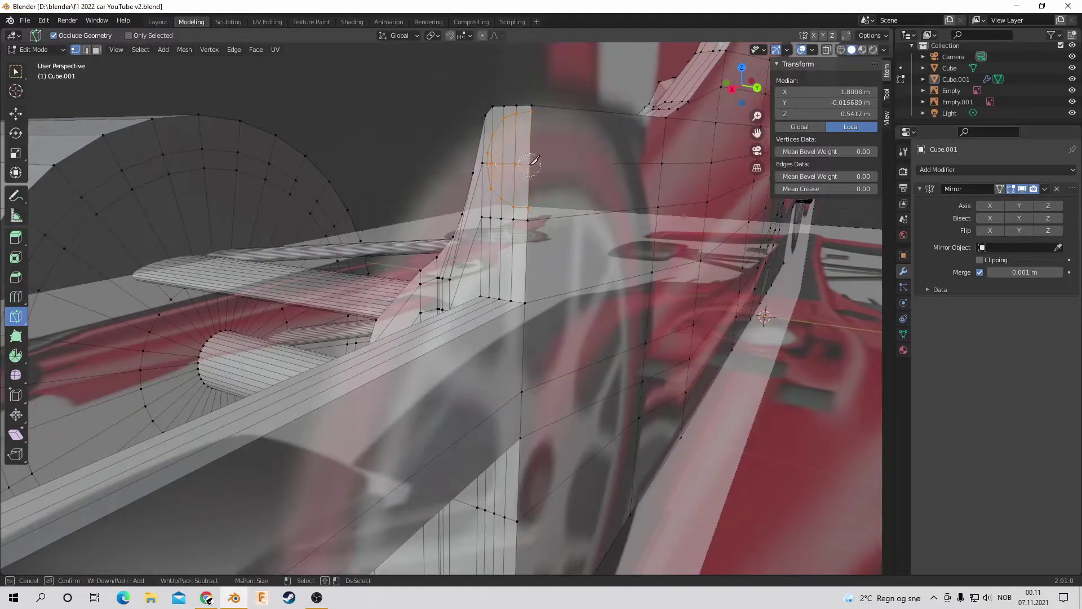
# Step: Extrude the cut region outward about 0.18 m into a thin strip above the rear wheel
pyautogui.click(16, 237)
pyautogui.press('KP_7')
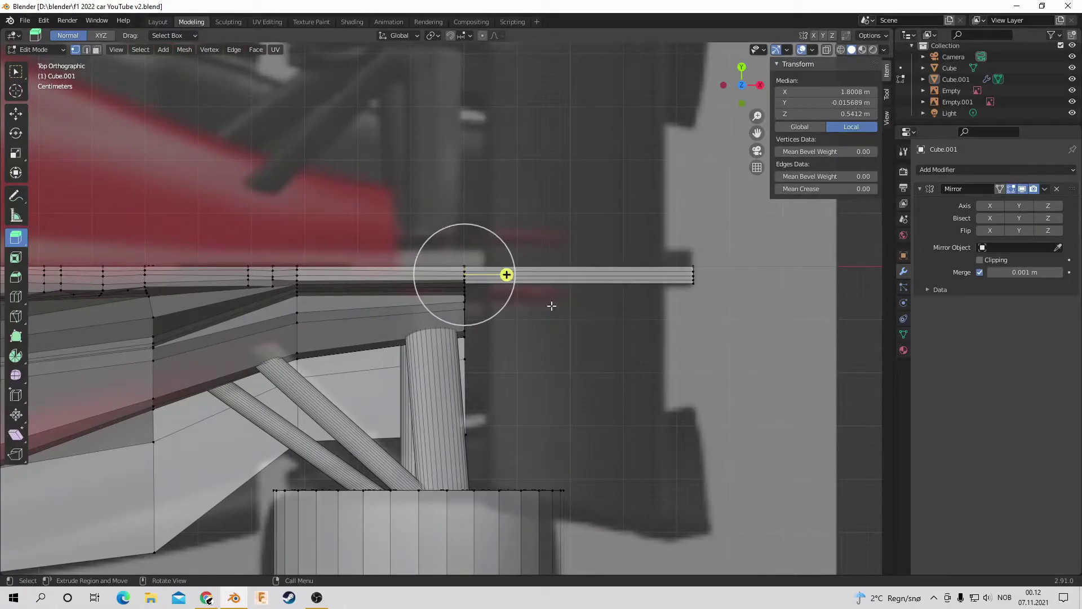
pyautogui.moveTo(506, 275); pyautogui.dragTo(633, 273)
pyautogui.moveTo(633, 273); pyautogui.dragTo(745, 84, button='middle')
pyautogui.press('KP_3')
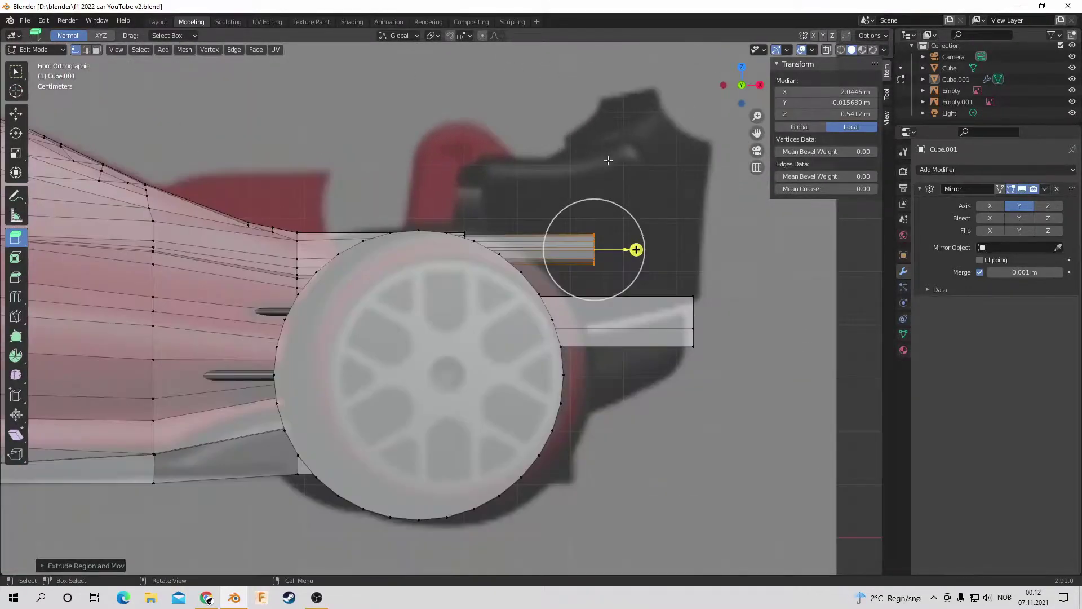
pyautogui.press('KP_7')
pyautogui.hotkey('alt', 'a')
# Step: Select a base vertex near the left joint and nudge it into place in front view
pyautogui.scroll(1, 297, 291)
pyautogui.click(269, 281)
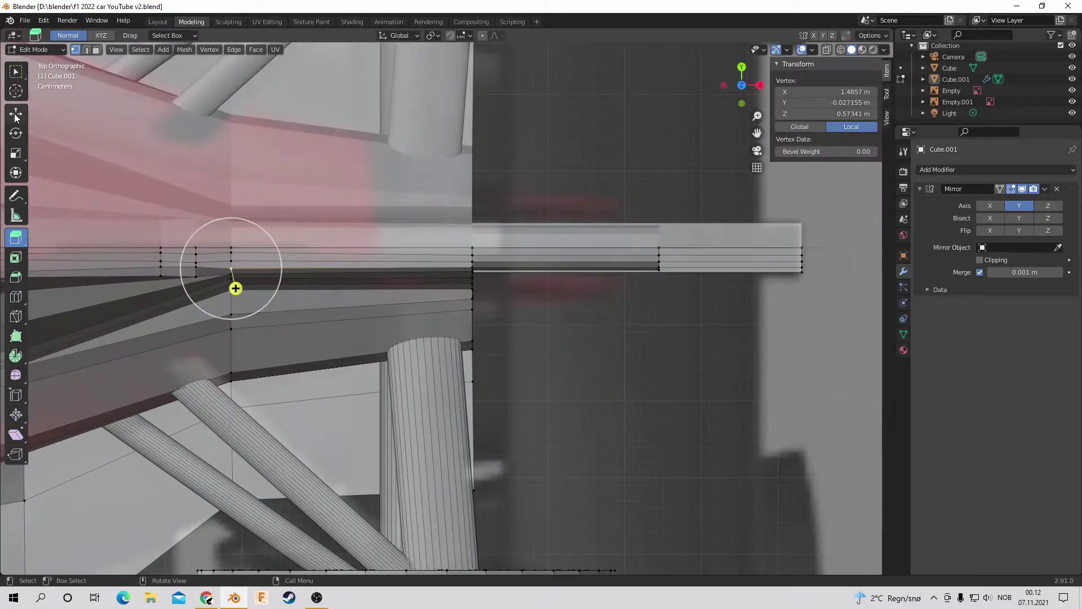
pyautogui.click(195, 274)
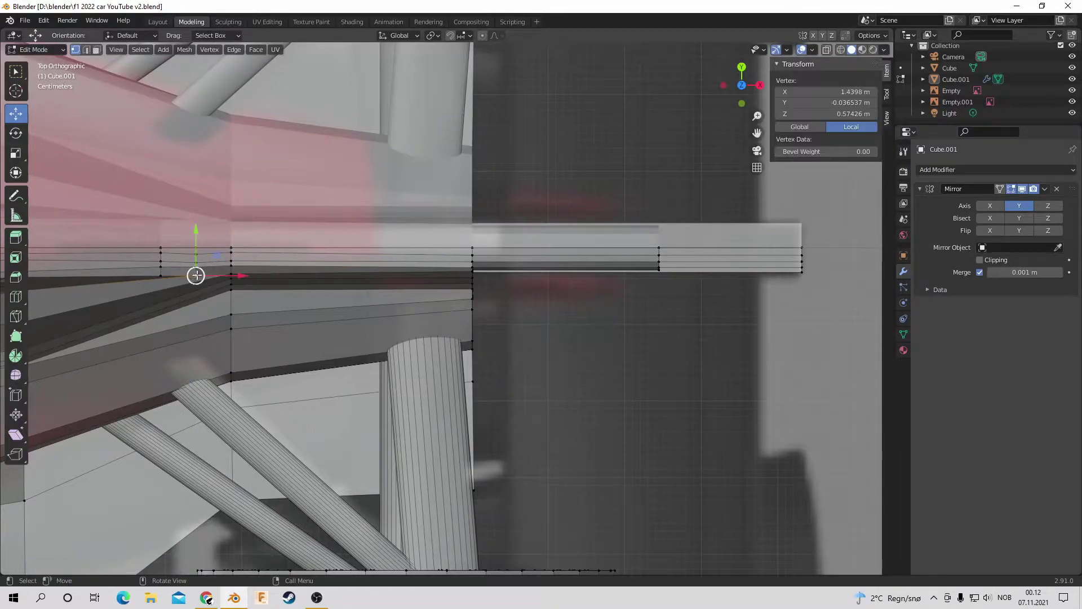
pyautogui.moveTo(701, 71); pyautogui.dragTo(714, 111, button='middle')
pyautogui.press('KP_1')
pyautogui.press('g')
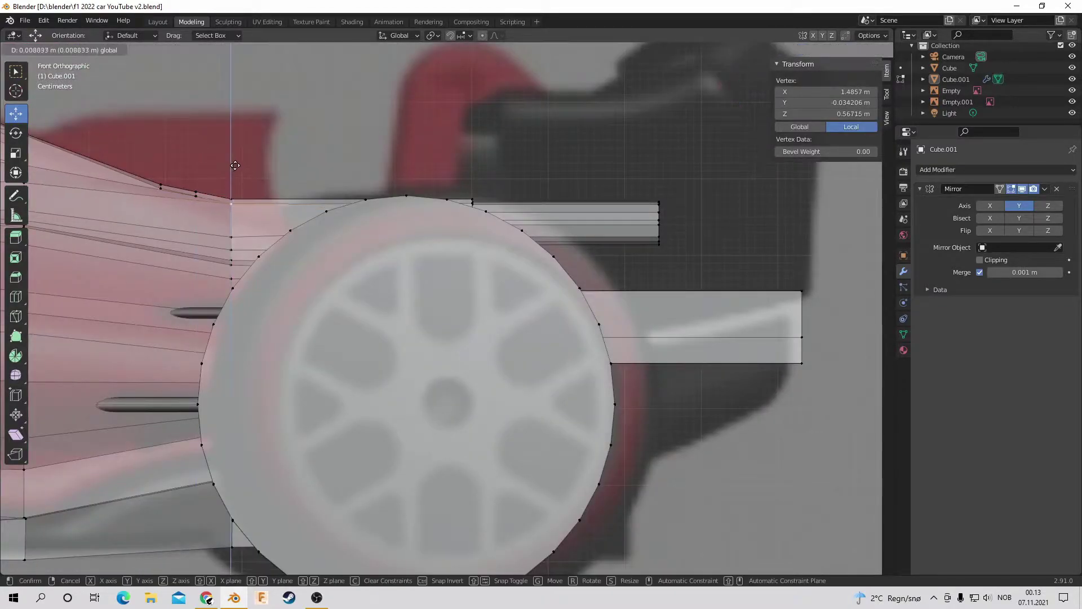
pyautogui.click(235, 165)
pyautogui.press('KP_7')
pyautogui.click(559, 125)
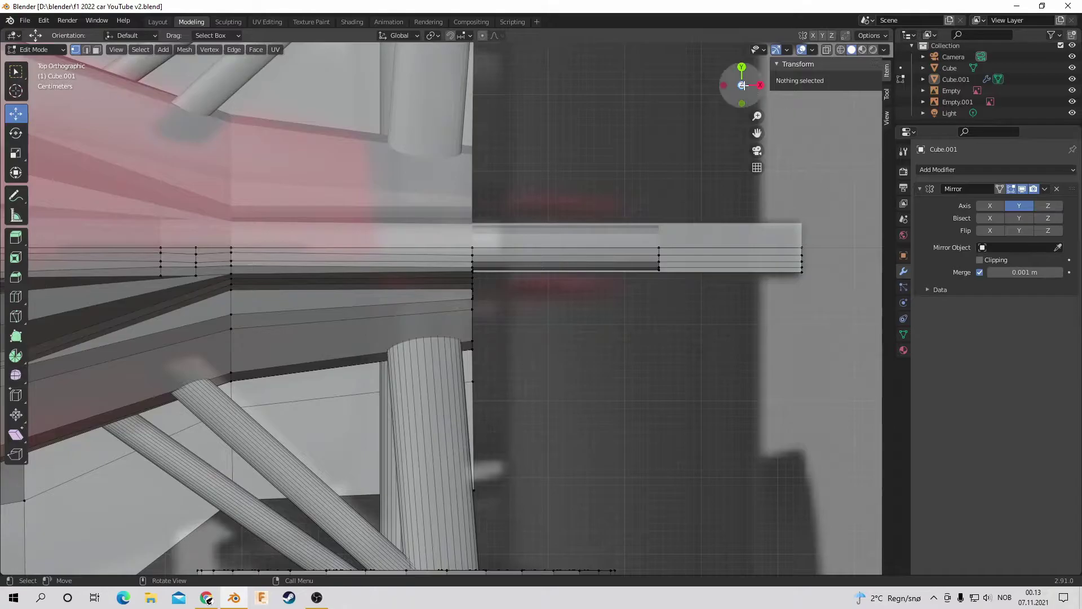
pyautogui.moveTo(743, 85); pyautogui.dragTo(738, 81)
# Step: Reposition the vertices at the end of the strip's tube, then deselect them
pyautogui.click(747, 86)
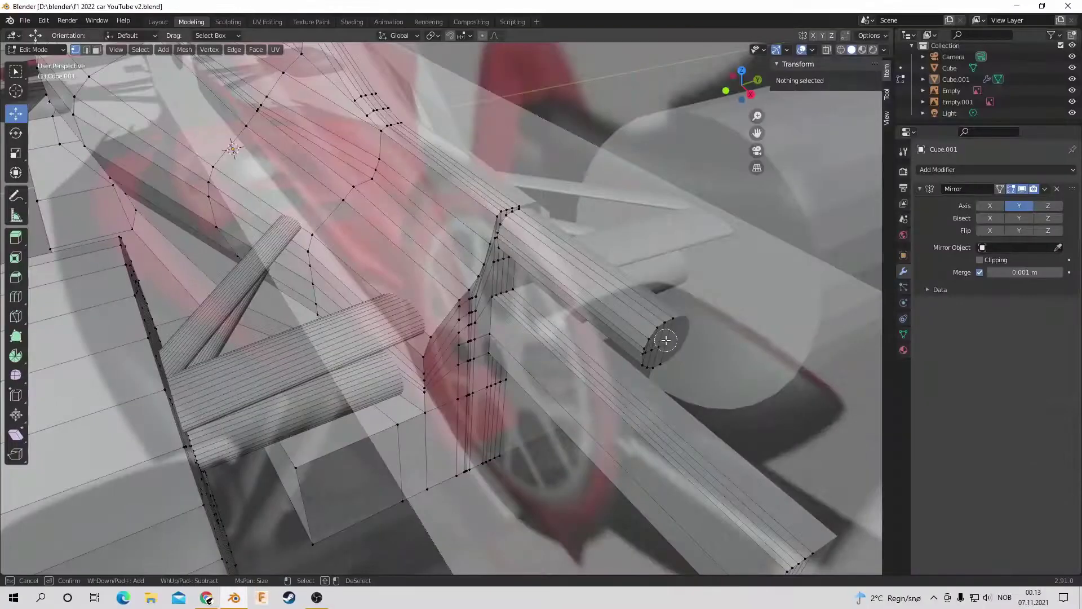
pyautogui.click(665, 340)
pyautogui.press('Escape')
pyautogui.moveTo(652, 350)
pyautogui.mouseDown()
pyautogui.moveTo(705, 379)
pyautogui.moveTo(768, 439)
pyautogui.mouseUp()
pyautogui.moveTo(768, 439); pyautogui.dragTo(429, 282, button='middle')
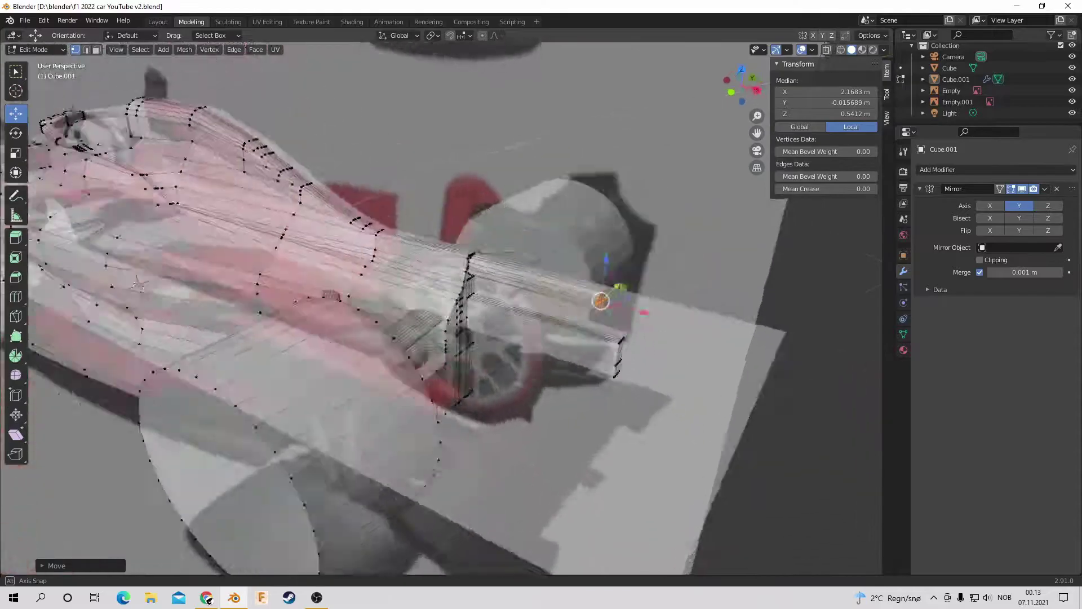
pyautogui.hotkey('alt', 'a')
# Step: Move the joint vertices one by one onto the body edge, including one near the top edge
pyautogui.moveTo(742, 84)
pyautogui.mouseDown()
pyautogui.moveTo(698, 96)
pyautogui.moveTo(732, 79)
pyautogui.moveTo(750, 91)
pyautogui.moveTo(742, 85)
pyautogui.mouseUp()
pyautogui.click(490, 226)
pyautogui.moveTo(490, 225); pyautogui.dragTo(521, 233)
pyautogui.click(521, 232)
pyautogui.click(488, 228)
pyautogui.press('g')
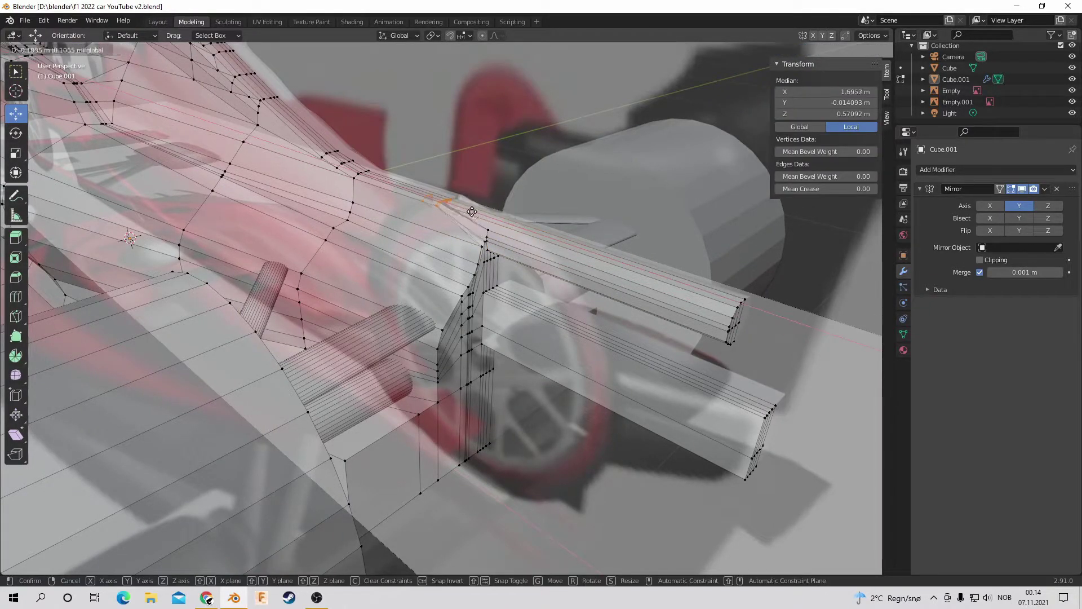
pyautogui.click(476, 213)
pyautogui.scroll(2, 456, 194)
pyautogui.click(437, 151)
pyautogui.press('g')
pyautogui.click(454, 157)
# Step: Lower the remaining joint vertex, undo stray edge selections, and clear the selection
pyautogui.click(511, 151)
pyautogui.press('g')
pyautogui.click(521, 156)
pyautogui.hotkey('ctrl', 'z')
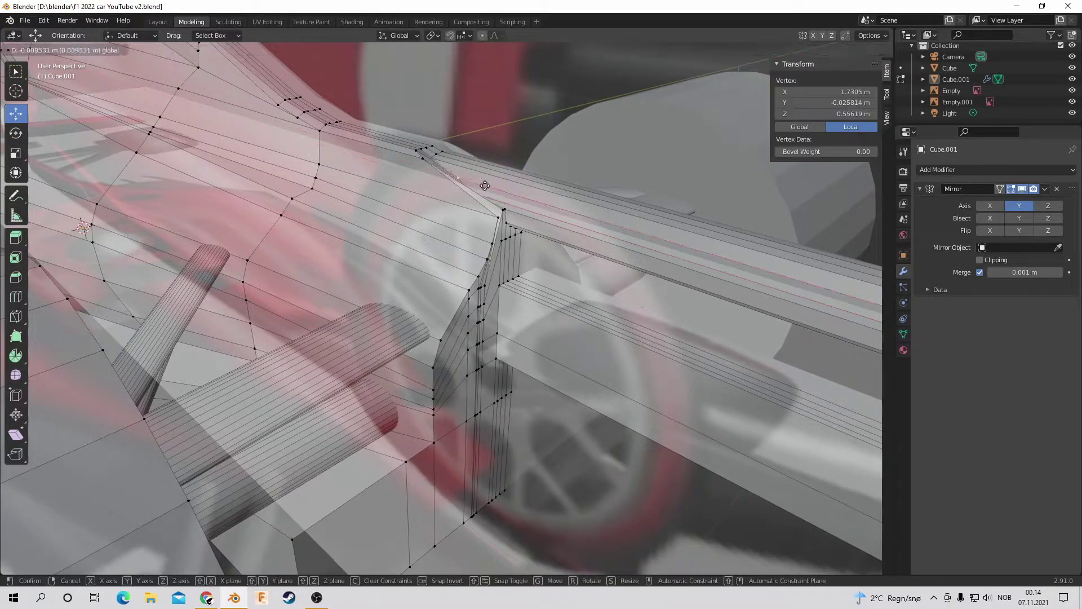
pyautogui.press('c')
pyautogui.rightClick(524, 128)
pyautogui.press('g')
pyautogui.click(526, 140)
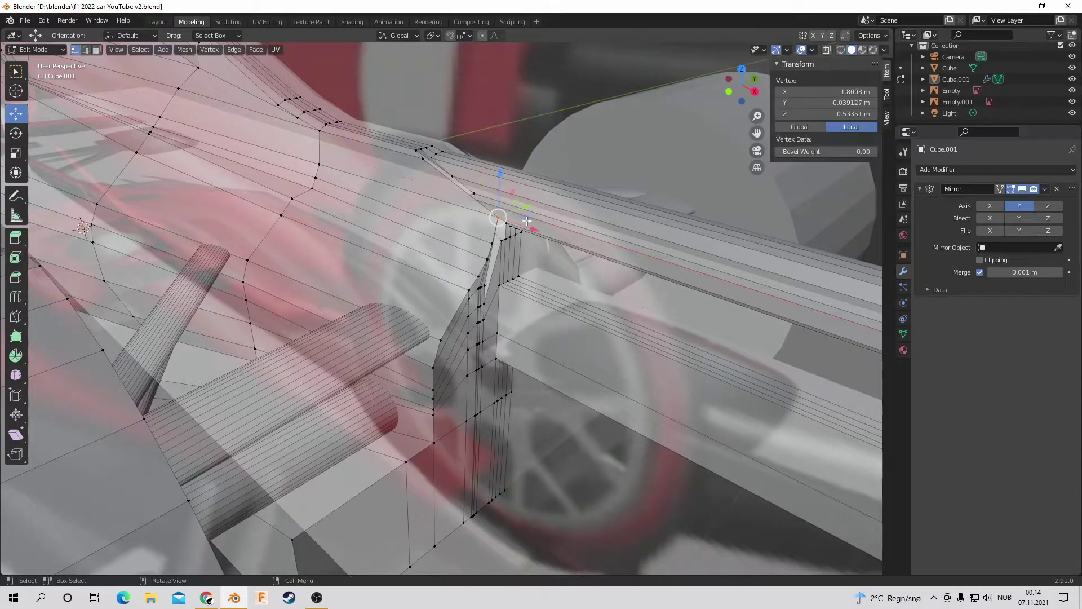
pyautogui.press('g')
pyautogui.click(529, 152)
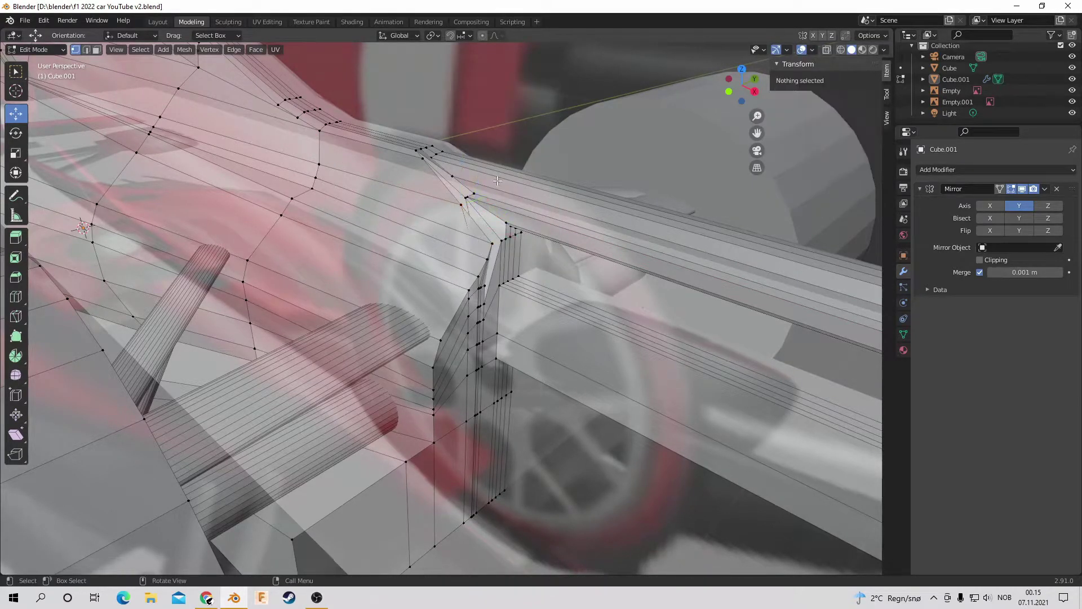
pyautogui.click(492, 243)
pyautogui.keyDown('ctrl'); pyautogui.click(505, 235); pyautogui.keyUp('ctrl')
pyautogui.hotkey('ctrl', 'z')
pyautogui.hotkey('ctrl', 'z')
pyautogui.hotkey('ctrl', 'z')
pyautogui.hotkey('ctrl', 'z')
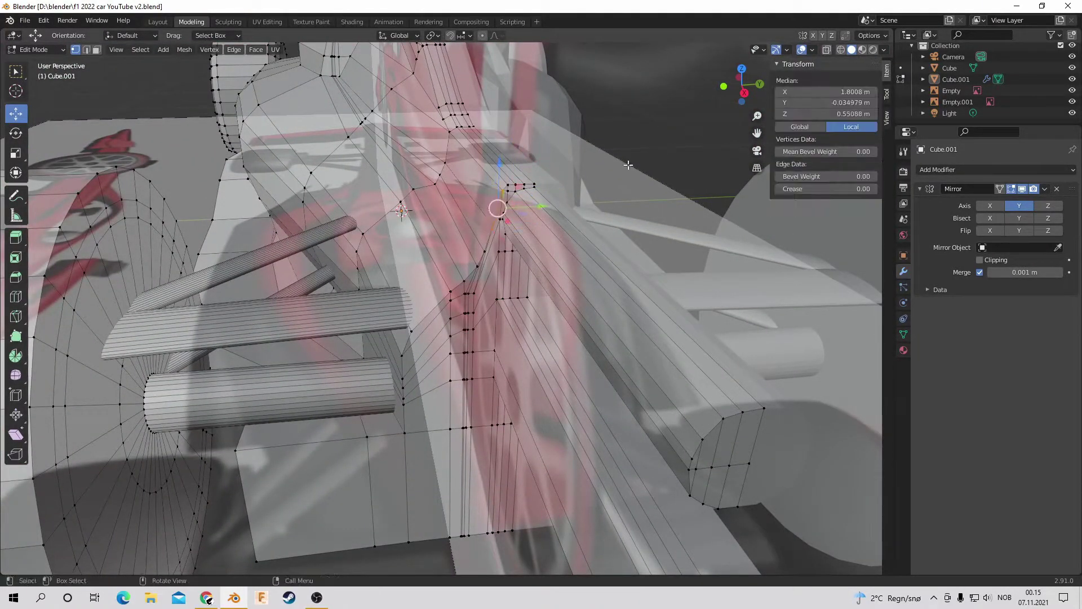
pyautogui.hotkey('alt', 'a')
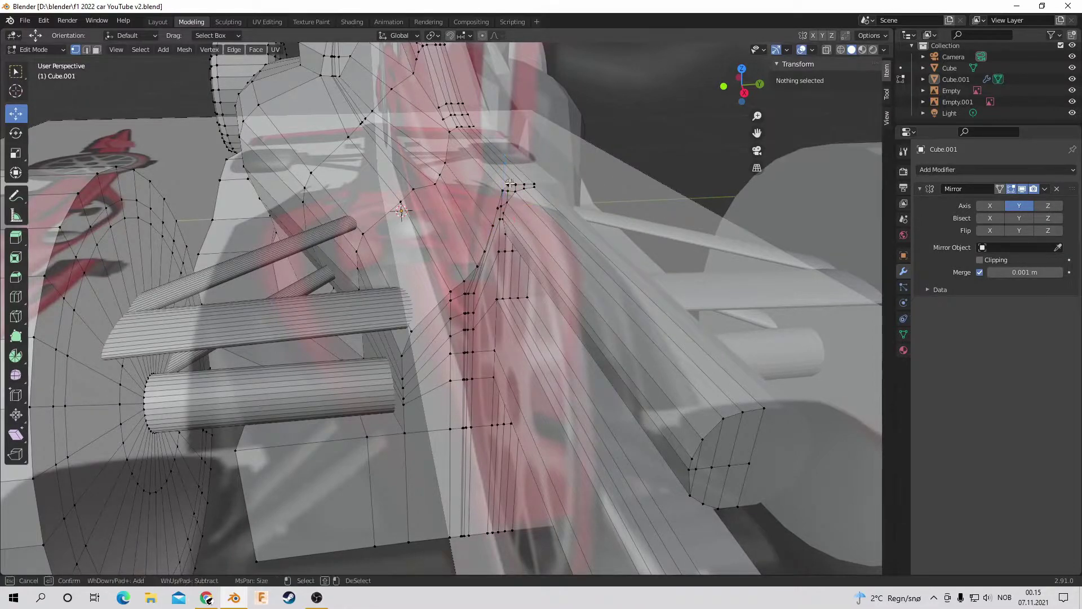
# Step: In top view, slide the selected junction vertex about 0.18 m to the left
pyautogui.press('KP_7')
pyautogui.scroll(-2, 550, 245)
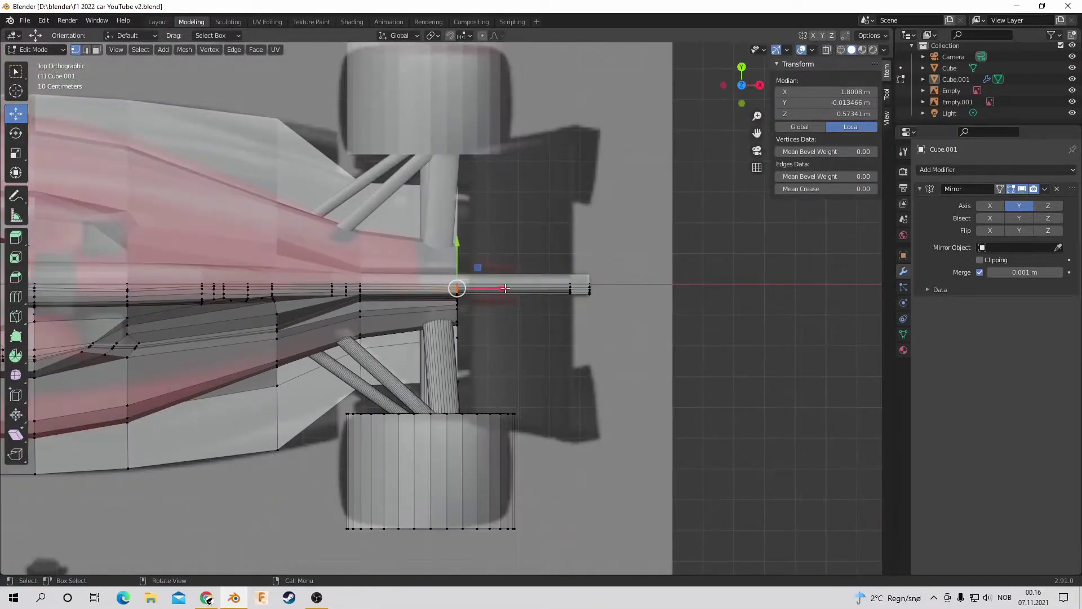
pyautogui.moveTo(505, 288); pyautogui.dragTo(463, 286)
pyautogui.moveTo(463, 286); pyautogui.dragTo(616, 180, button='middle')
# Step: Check side and front views, then move one junction vertex into position
pyautogui.hotkey('alt', 'a')
pyautogui.press('KP_3')
pyautogui.hotkey('alt', 'a')
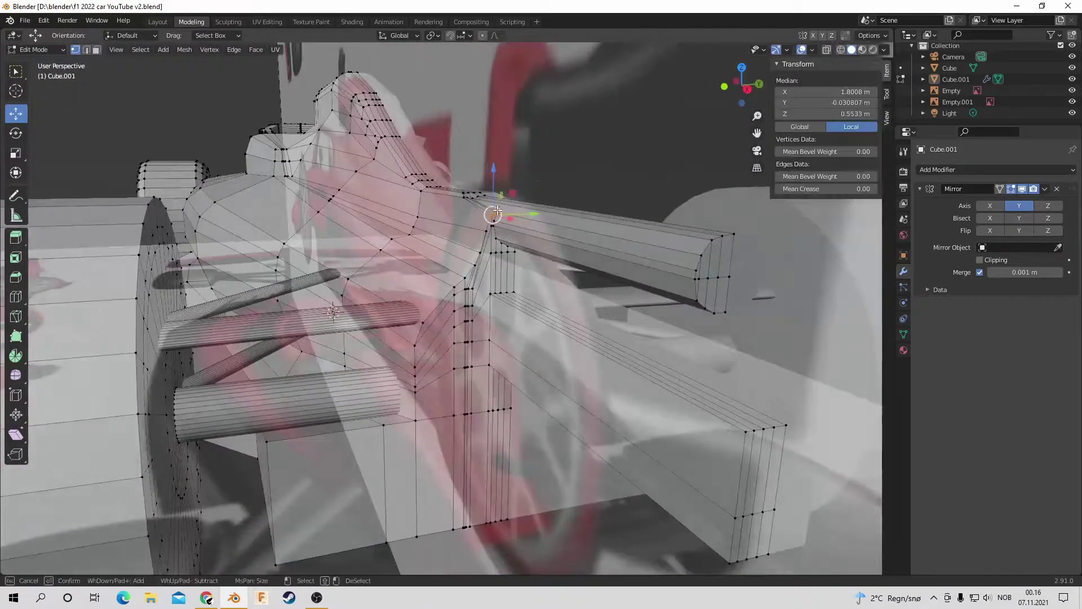
pyautogui.press('KP_3')
pyautogui.hotkey('alt', 'a')
pyautogui.moveTo(741, 84); pyautogui.dragTo(738, 90)
pyautogui.press('KP_1')
pyautogui.click(471, 265)
pyautogui.moveTo(471, 266); pyautogui.dragTo(466, 269)
pyautogui.moveTo(465, 269); pyautogui.dragTo(439, 169, button='middle')
# Step: Brush-select several junction vertices and reposition them from the top view
pyautogui.press('c')
pyautogui.moveTo(482, 223); pyautogui.dragTo(419, 132)
pyautogui.press('KP_7')
pyautogui.press('g')
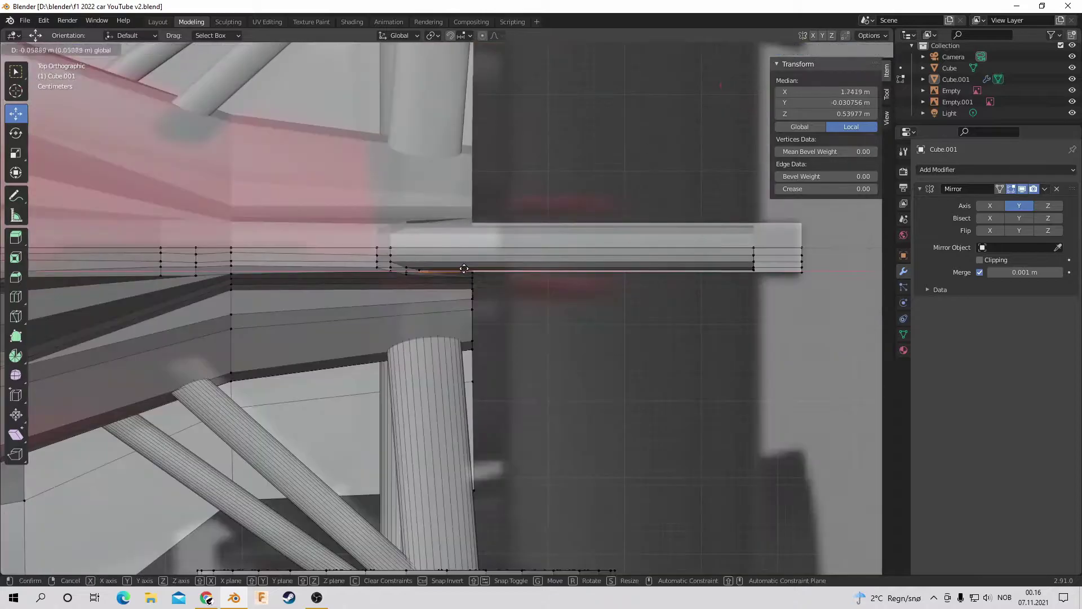
pyautogui.click(464, 263)
pyautogui.moveTo(464, 264); pyautogui.dragTo(507, 169, button='middle')
pyautogui.press('KP_7')
pyautogui.hotkey('alt', 'a')
# Step: Inspect the rear bodywork and undo to restore the earlier vertex selection
pyautogui.moveTo(568, 115); pyautogui.dragTo(564, 149, button='middle')
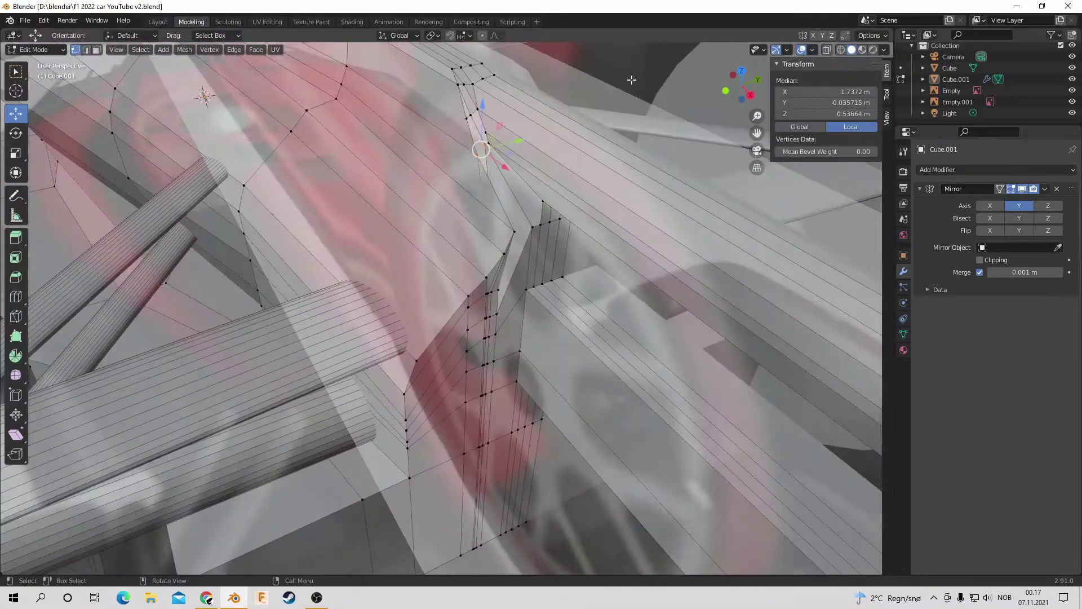
pyautogui.hotkey('alt', 'a')
pyautogui.moveTo(621, 58); pyautogui.dragTo(530, 200, button='middle')
pyautogui.hotkey('alt', 'a')
pyautogui.hotkey('ctrl', 'z')
pyautogui.hotkey('alt', 'a')
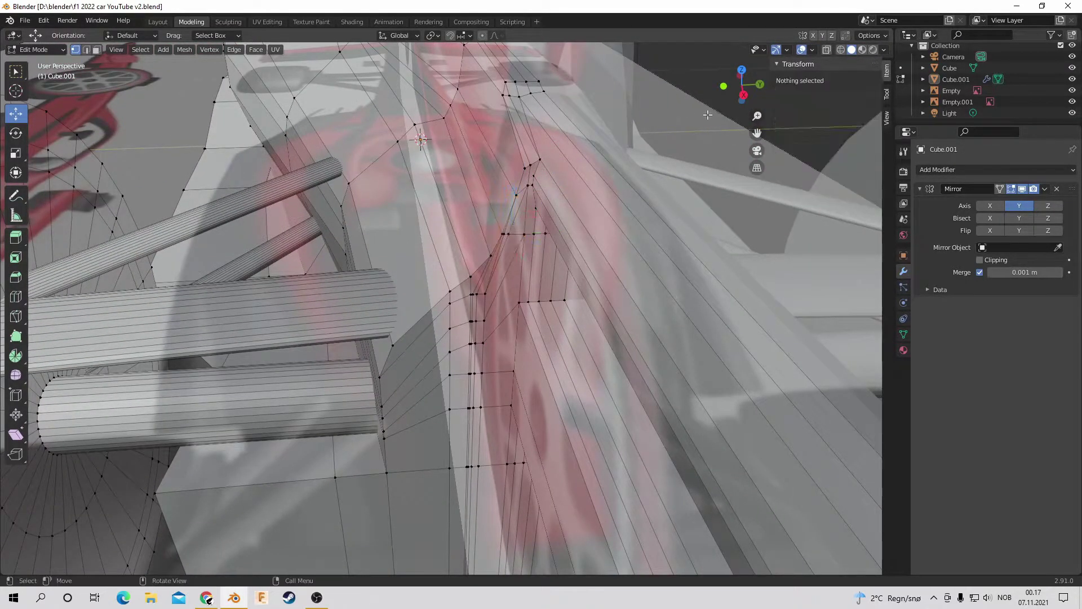
pyautogui.moveTo(696, 130); pyautogui.dragTo(564, 164, button='middle')
# Step: Move a sidepod-edge vertex, checking its position in top and side views
pyautogui.click(542, 127)
pyautogui.press('KP_7')
pyautogui.press('g')
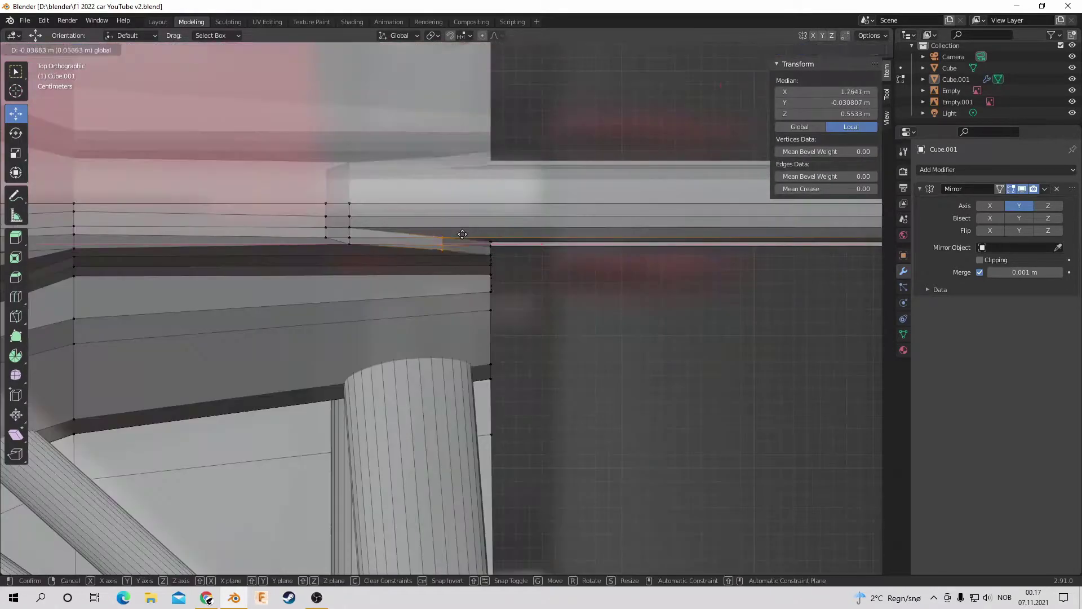
pyautogui.moveTo(748, 86); pyautogui.dragTo(543, 138)
pyautogui.hotkey('alt', 'a')
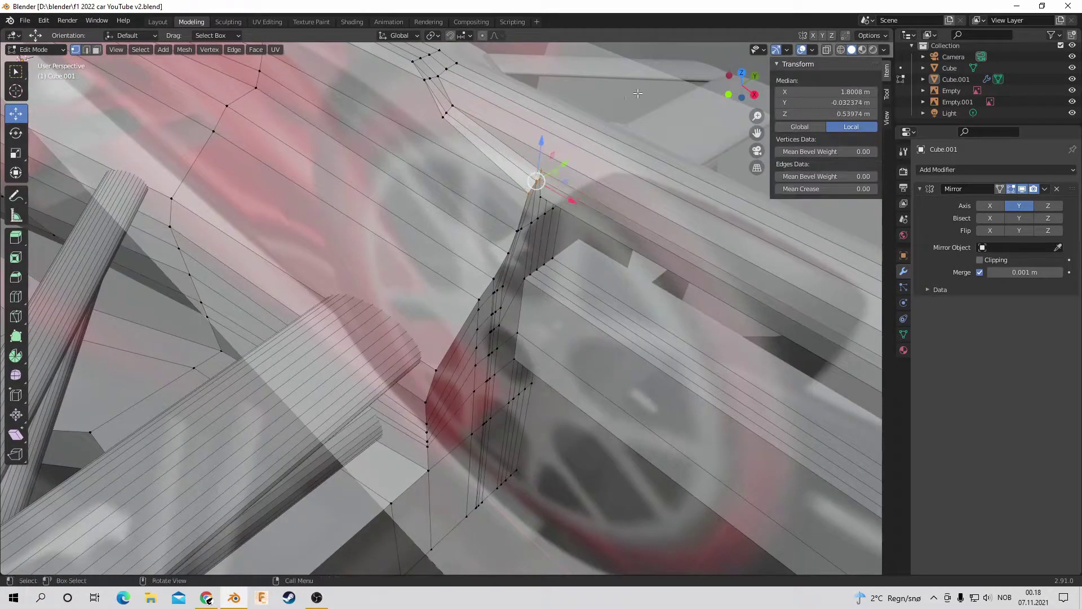
pyautogui.press('KP_3')
pyautogui.press('g')
pyautogui.click(623, 140)
pyautogui.moveTo(623, 141); pyautogui.dragTo(569, 176, button='middle')
# Step: Make an axis-constrained vertex move, lift one junction vertex vertically, and nudge another
pyautogui.press('c')
pyautogui.moveTo(743, 66)
pyautogui.mouseDown()
pyautogui.moveTo(710, 85)
pyautogui.moveTo(742, 79)
pyautogui.mouseUp()
pyautogui.click(531, 174)
pyautogui.moveTo(735, 85); pyautogui.dragTo(738, 89)
pyautogui.click(467, 181)
pyautogui.moveTo(467, 180); pyautogui.dragTo(425, 110)
pyautogui.moveTo(425, 110); pyautogui.dragTo(496, 242, button='middle')
pyautogui.click(478, 278)
pyautogui.moveTo(496, 242); pyautogui.dragTo(538, 187)
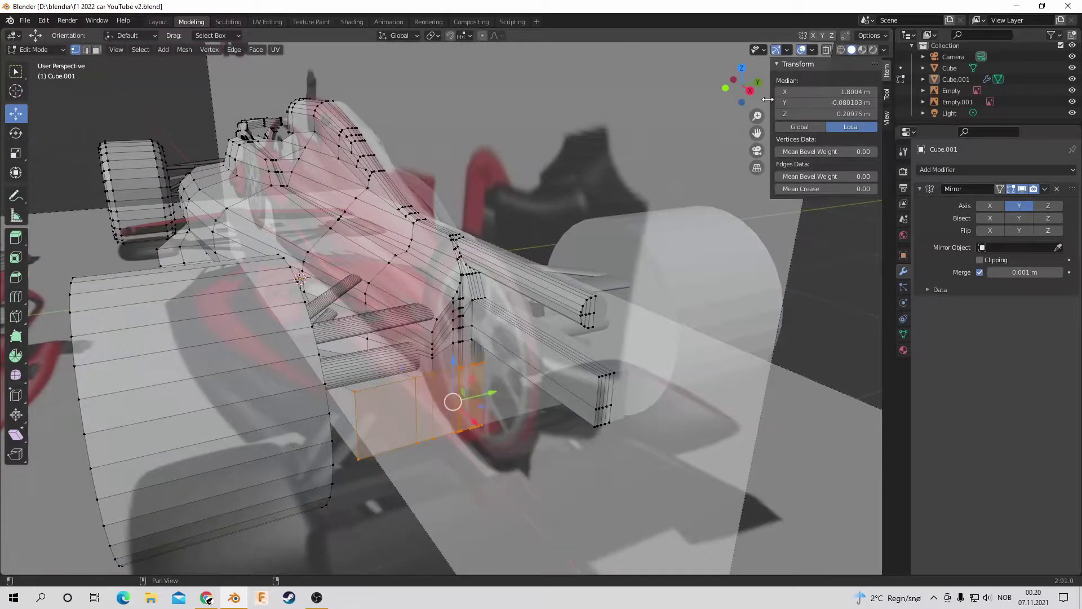
# Step: In front view, extrude the face region rearward into a box behind the wheel
pyautogui.press('KP_1')
pyautogui.press('e')
pyautogui.click(605, 409)
pyautogui.press('e')
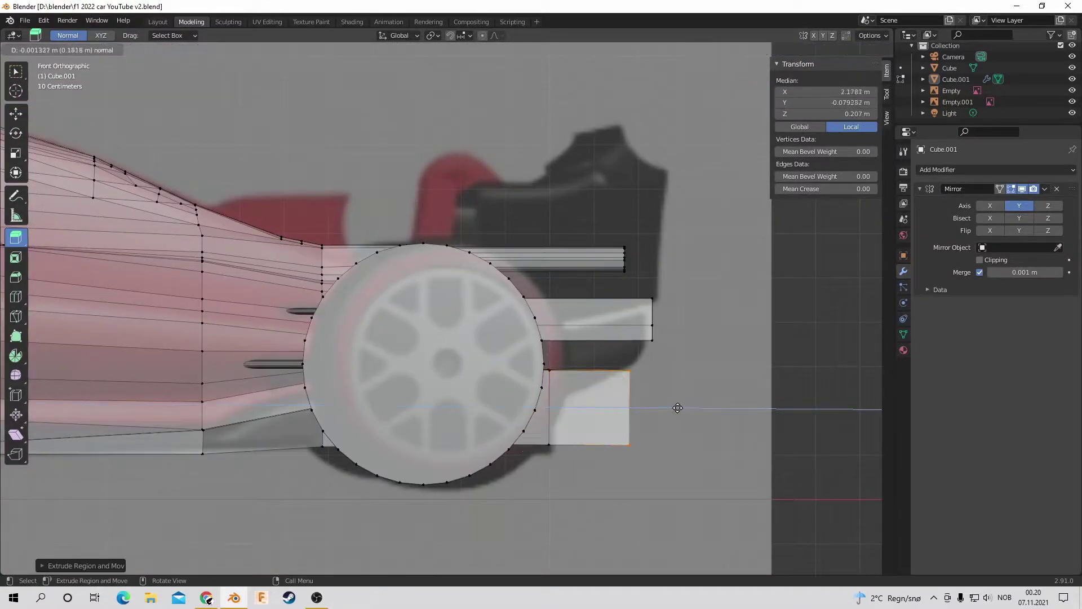
pyautogui.click(688, 406)
pyautogui.moveTo(688, 406); pyautogui.dragTo(541, 526, button='middle')
# Step: Circle-select the rear box's end vertices in front view
pyautogui.press('KP_7')
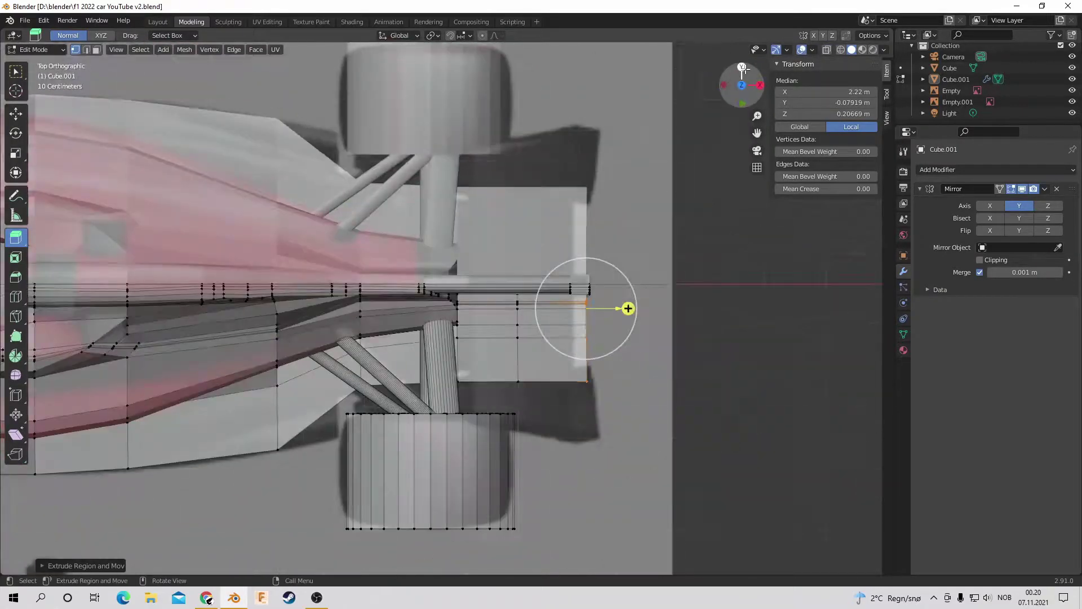
pyautogui.moveTo(743, 69); pyautogui.dragTo(748, 376)
pyautogui.click(737, 89)
pyautogui.hotkey('alt', 'a')
pyautogui.scroll(-3, 477, 383)
pyautogui.moveTo(477, 384); pyautogui.dragTo(534, 337)
pyautogui.click(735, 95)
# Step: Move the rear box's selected end vertices into position
pyautogui.press('g')
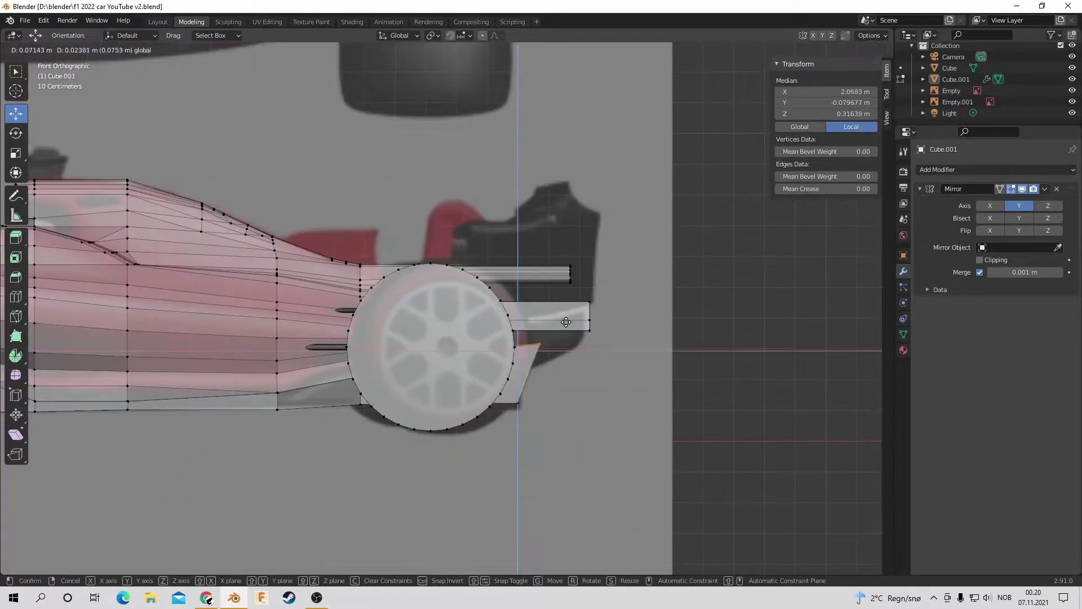
pyautogui.click(570, 312)
pyautogui.hotkey('alt', 'a')
pyautogui.moveTo(708, 232); pyautogui.dragTo(507, 316, button='middle')
# Step: Add a loop cut across the rear box
pyautogui.click(16, 295)
pyautogui.click(500, 331)
pyautogui.click(16, 113)
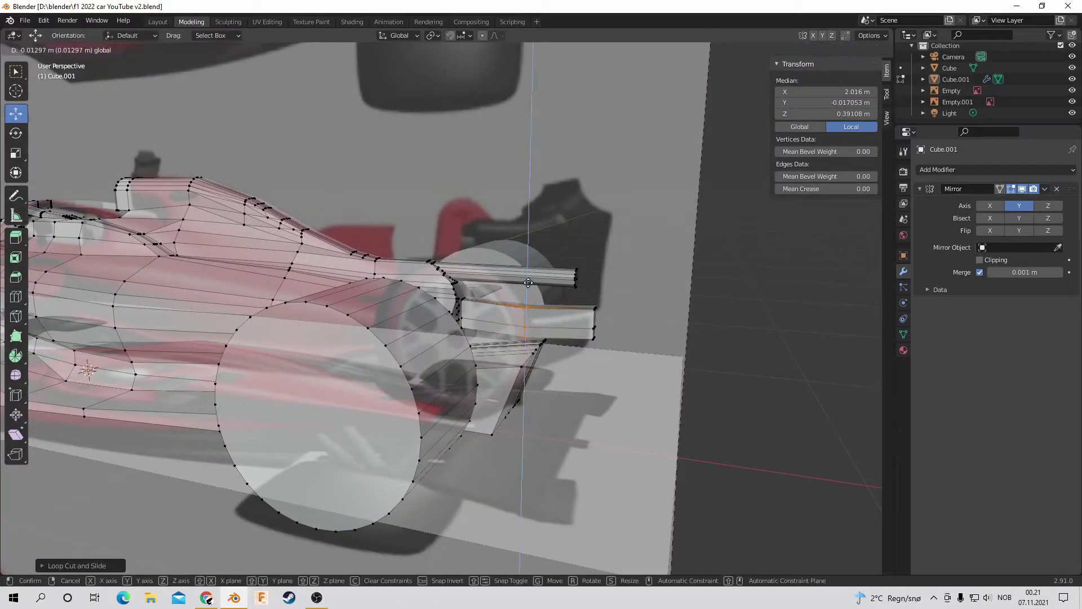
pyautogui.hotkey('alt', 'a')
pyautogui.moveTo(717, 310); pyautogui.dragTo(648, 293, button='middle')
pyautogui.scroll(3, 492, 301)
# Step: Brush-select vertices near the body junction and move them along Z
pyautogui.press('c')
pyautogui.click(492, 302)
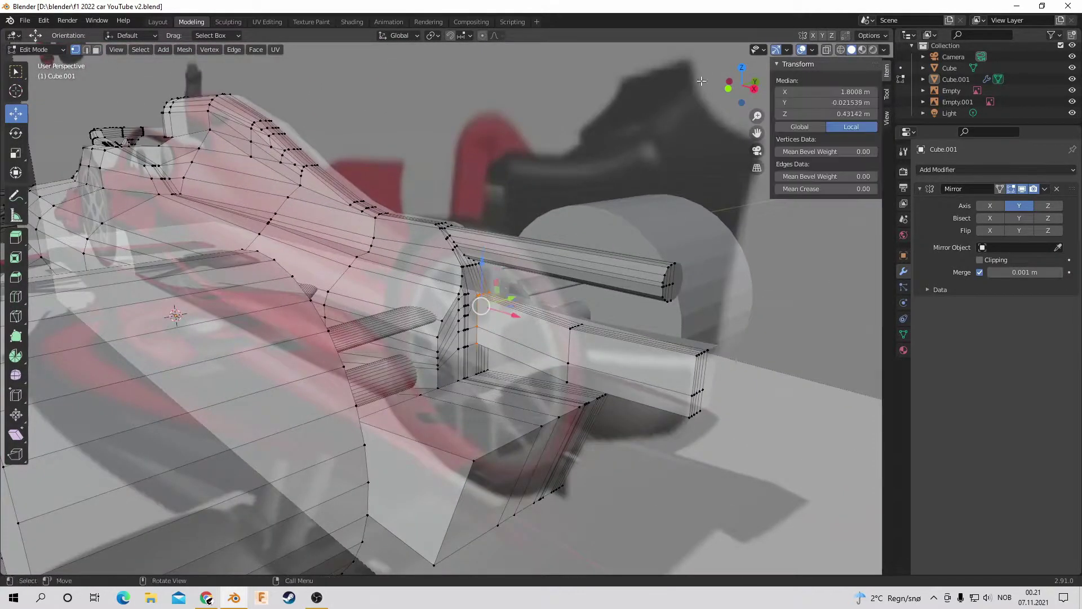
pyautogui.moveTo(706, 74)
pyautogui.mouseDown(button='middle')
pyautogui.moveTo(563, 225)
pyautogui.moveTo(494, 337)
pyautogui.mouseUp(button='middle')
pyautogui.press('c')
pyautogui.moveTo(740, 85); pyautogui.dragTo(483, 281)
pyautogui.press('g')
pyautogui.press('z')
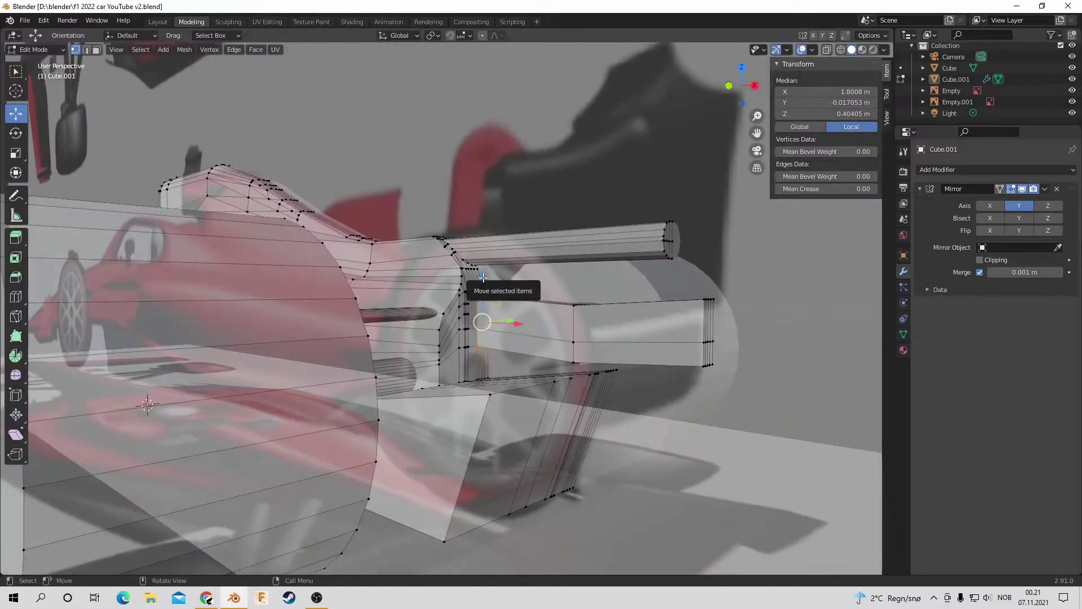
pyautogui.click(492, 285)
pyautogui.moveTo(492, 285); pyautogui.dragTo(338, 215, button='middle')
pyautogui.hotkey('alt', 'a')
pyautogui.moveTo(742, 85); pyautogui.dragTo(732, 90)
# Step: Brush-select vertices on the rear and reposition them from the front view
pyautogui.press('c')
pyautogui.click(476, 274)
pyautogui.press('c')
pyautogui.press('Escape')
pyautogui.press('KP_1')
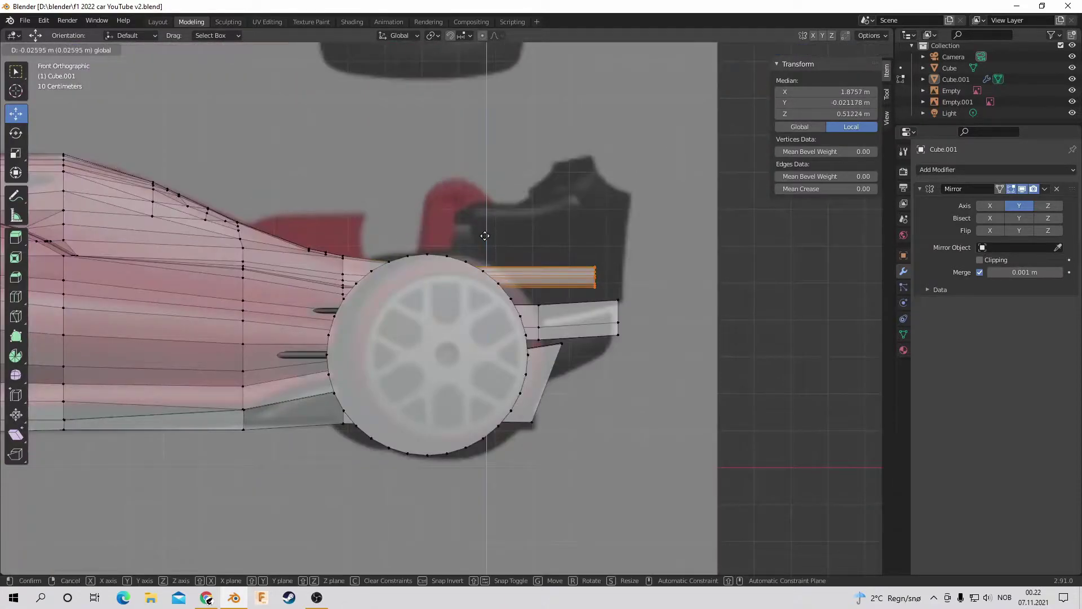
pyautogui.click(484, 235)
pyautogui.moveTo(485, 236); pyautogui.dragTo(492, 239, button='middle')
pyautogui.press('g')
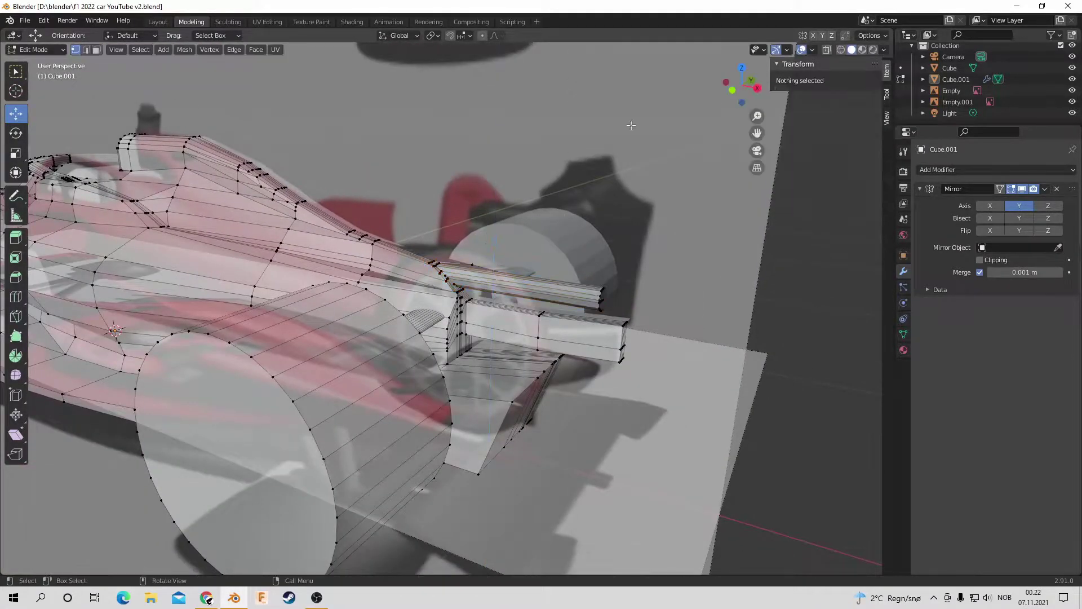
pyautogui.moveTo(699, 114)
pyautogui.mouseDown(button='middle')
pyautogui.moveTo(470, 280)
pyautogui.moveTo(561, 178)
pyautogui.mouseUp(button='middle')
pyautogui.click(474, 255)
# Step: Undo a move, readjust the rear vertices, and inspect a single junction vertex
pyautogui.press('c')
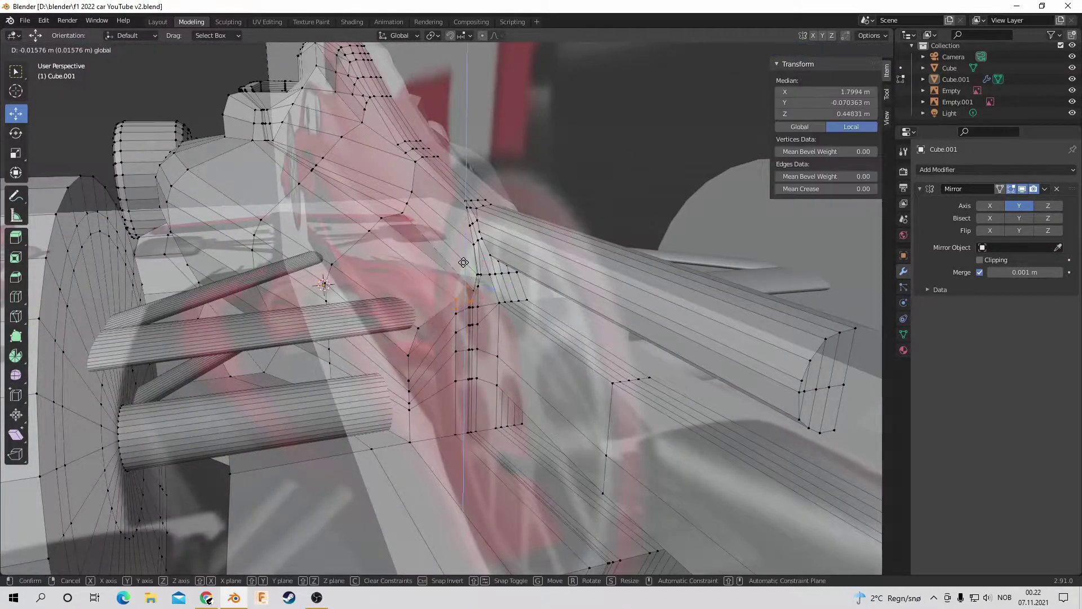
pyautogui.hotkey('ctrl', 'z')
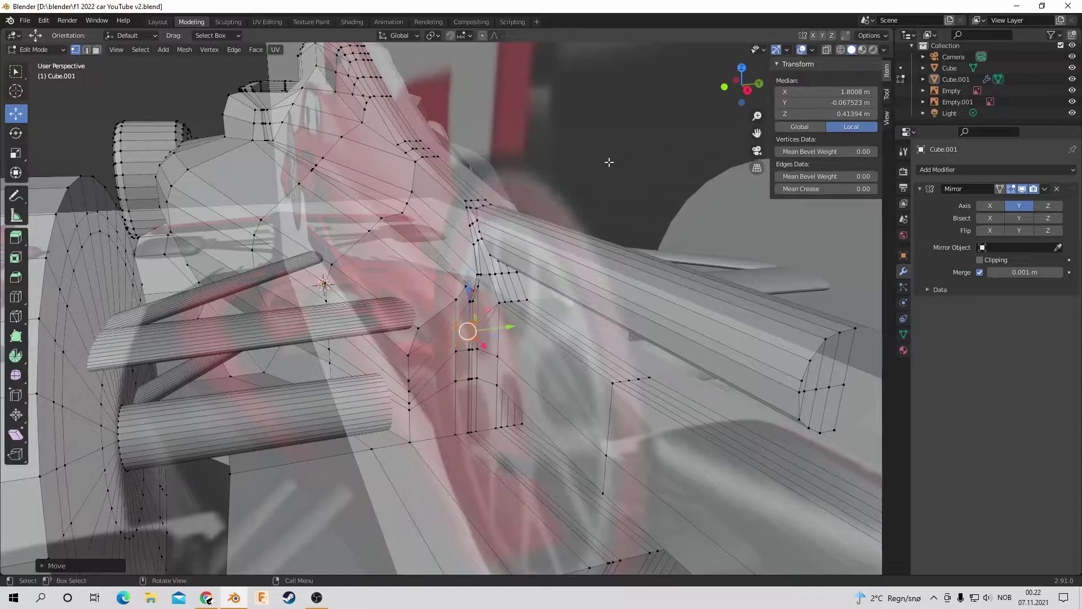
pyautogui.click(454, 271)
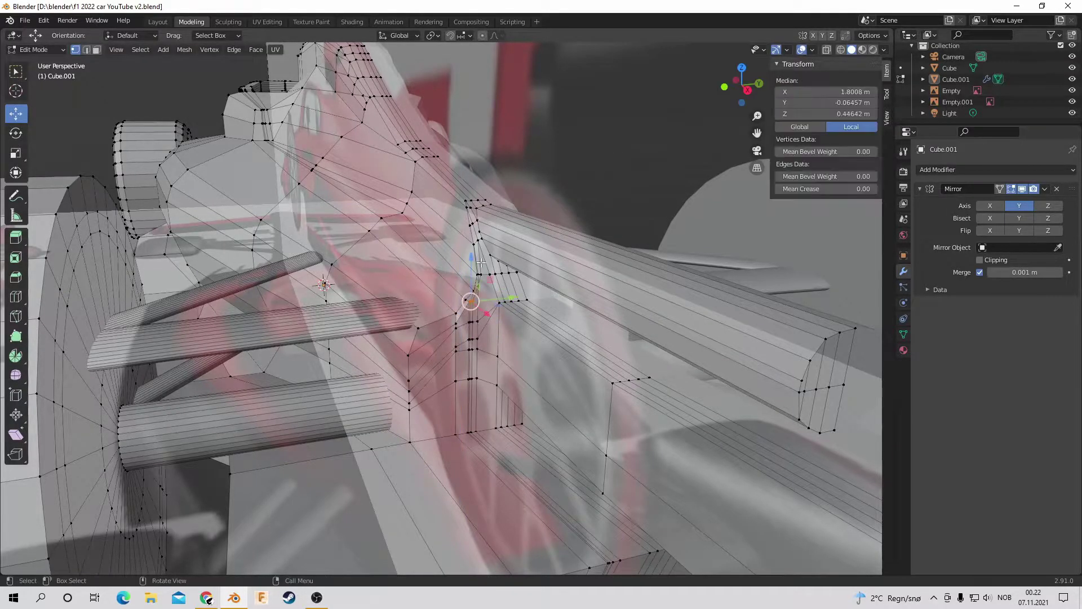
pyautogui.hotkey('alt', 'a')
pyautogui.moveTo(454, 271); pyautogui.dragTo(648, 169, button='middle')
pyautogui.click(465, 294)
pyautogui.scroll(5, 509, 312)
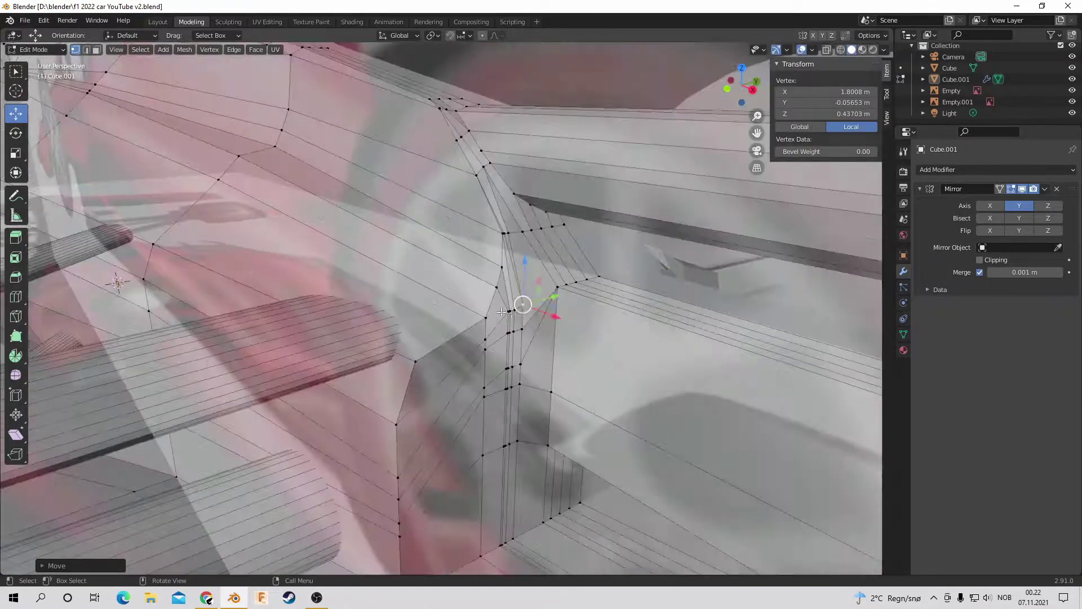
pyautogui.hotkey('alt', 'a')
pyautogui.scroll(-6, 594, 77)
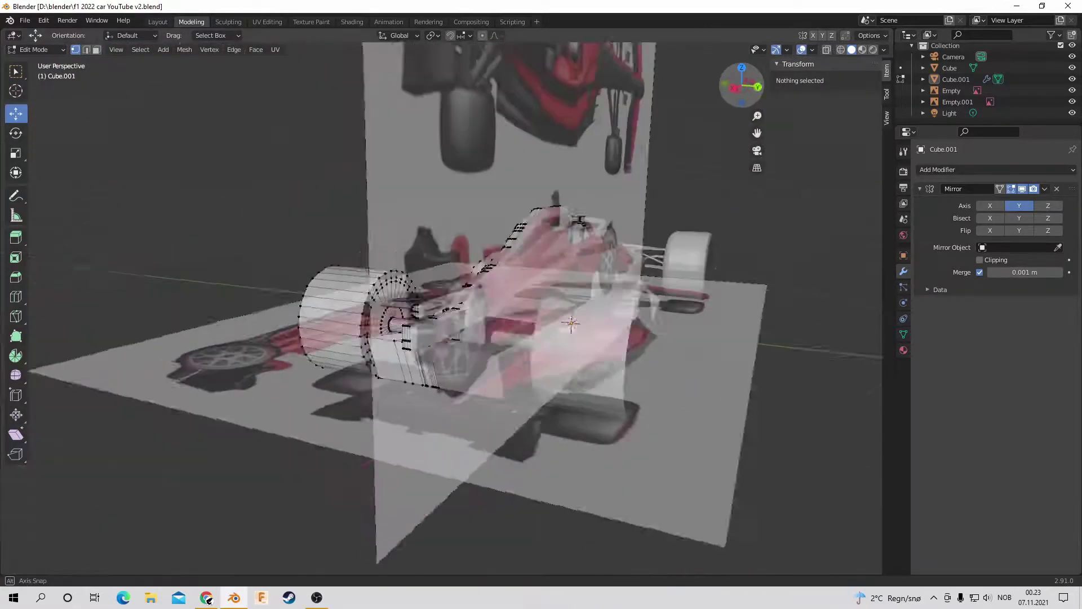
pyautogui.moveTo(594, 77); pyautogui.dragTo(395, 237, button='middle')
# Step: Shift the body vertex above the rear wheel slightly forward and save the car file
pyautogui.click(345, 231)
pyautogui.press('g')
pyautogui.click(358, 231)
pyautogui.press('KP_1')
pyautogui.click(25, 20)
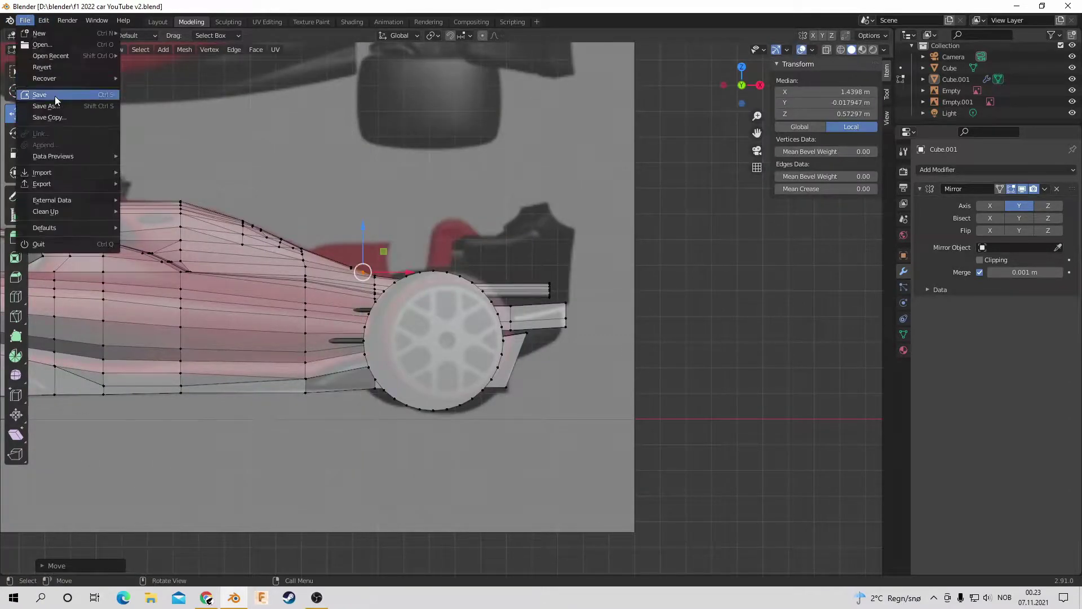
pyautogui.click(55, 95)
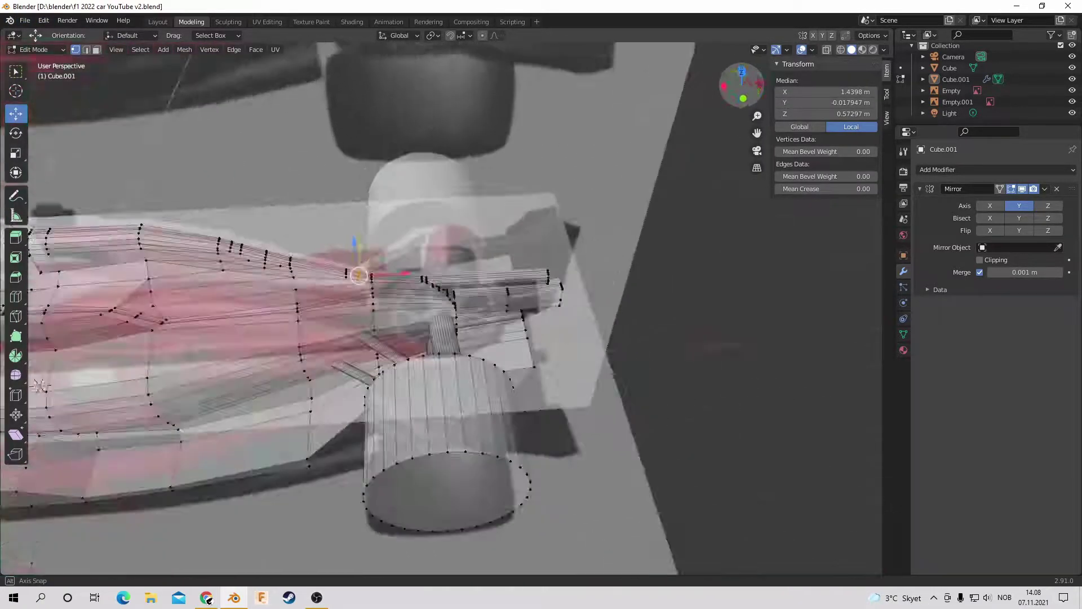
# Step: Nudge nearby rear-joint vertices about 0.067 m to smooth the bodywork
pyautogui.moveTo(439, 304)
pyautogui.mouseDown(button='middle')
pyautogui.moveTo(462, 282)
pyautogui.moveTo(428, 305)
pyautogui.moveTo(445, 276)
pyautogui.moveTo(406, 315)
pyautogui.moveTo(245, 555)
pyautogui.moveTo(484, 386)
pyautogui.moveTo(494, 394)
pyautogui.moveTo(494, 378)
pyautogui.mouseUp(button='middle')
pyautogui.moveTo(734, 90); pyautogui.dragTo(494, 308)
pyautogui.press('g')
pyautogui.click(550, 350)
pyautogui.click(536, 342)
pyautogui.moveTo(735, 90)
pyautogui.mouseDown()
pyautogui.moveTo(698, 96)
pyautogui.moveTo(749, 99)
pyautogui.moveTo(732, 93)
pyautogui.mouseUp()
pyautogui.hotkey('alt', 'a')
pyautogui.scroll(4, 508, 282)
pyautogui.click(492, 289)
# Step: Move the selected side vertex, then frame the sidepod junction up close
pyautogui.press('g')
pyautogui.click(538, 287)
pyautogui.hotkey('alt', 'a')
pyautogui.moveTo(538, 287); pyautogui.dragTo(274, 273, button='middle')
pyautogui.moveTo(657, 113); pyautogui.dragTo(710, 96, button='middle')
pyautogui.moveTo(742, 85); pyautogui.dragTo(727, 93)
pyautogui.moveTo(395, 282); pyautogui.dragTo(486, 319, button='middle')
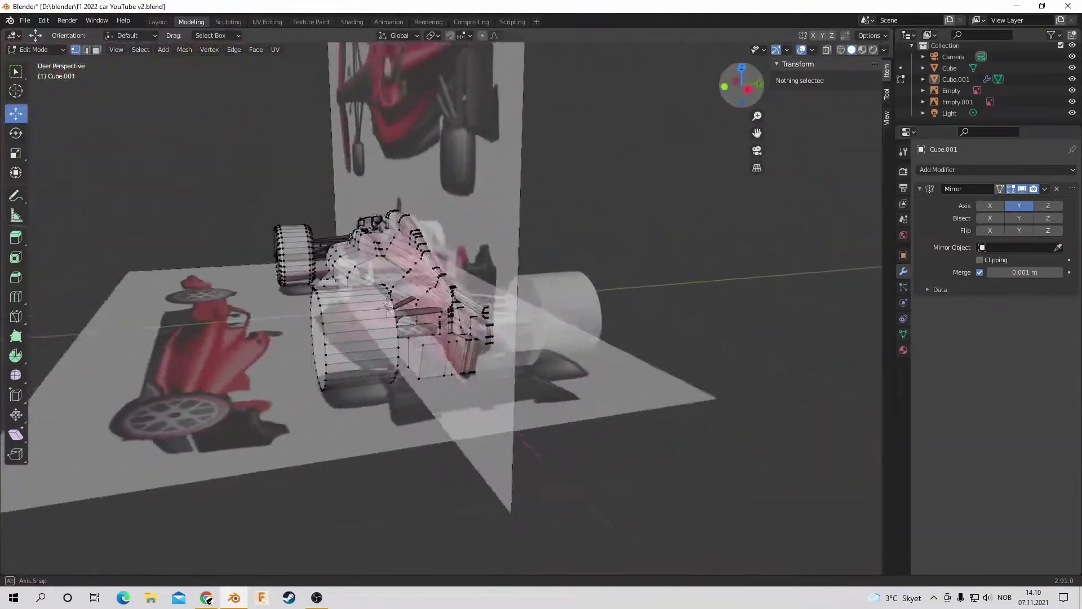
pyautogui.scroll(5, 485, 320)
# Step: Brush-select the sidepod-to-rear junction vertex and lower it about 0.1 m
pyautogui.press('c')
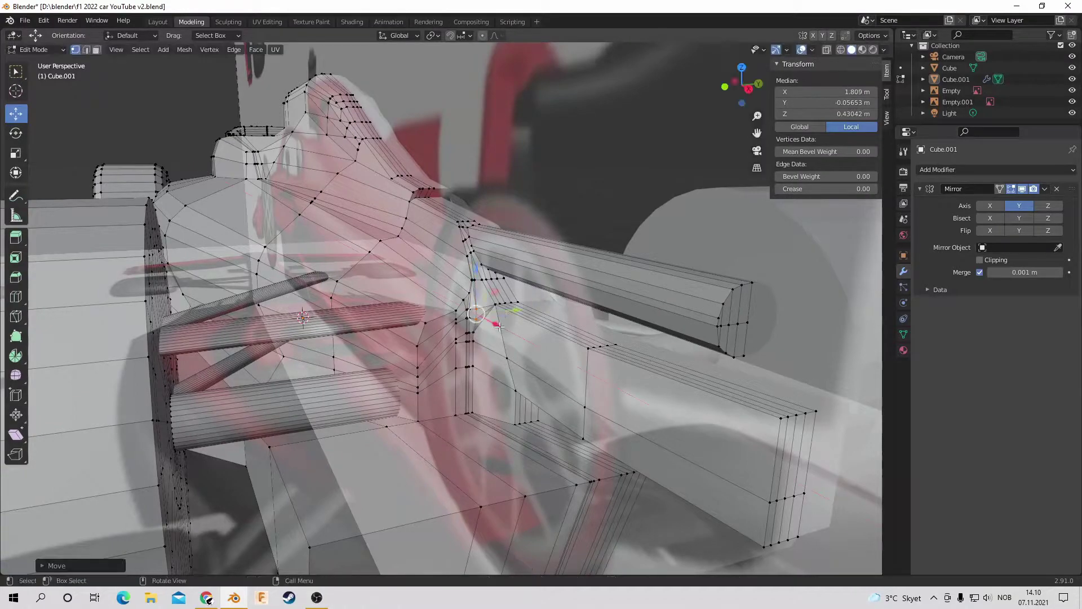
pyautogui.press('c')
pyautogui.moveTo(500, 326); pyautogui.dragTo(478, 346)
pyautogui.click(501, 365)
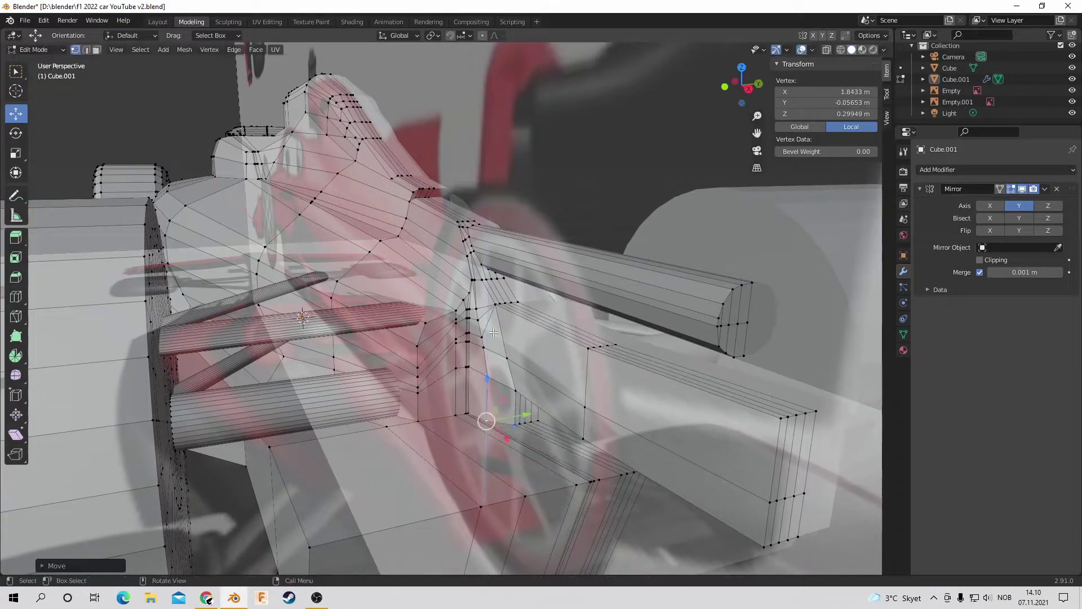
pyautogui.hotkey('alt', 'a')
# Step: Select the vertices beside the rear wheel and shift them into place
pyautogui.moveTo(517, 281); pyautogui.dragTo(626, 138, button='middle')
pyautogui.scroll(6, 439, 304)
pyautogui.click(314, 186)
pyautogui.scroll(4, 249, 197)
pyautogui.press('g')
pyautogui.click(219, 179)
pyautogui.scroll(-6, 219, 178)
pyautogui.hotkey('alt', 'a')
# Step: Add a cylinder to the car mesh and turn it a quarter-turn so it lies horizontally
pyautogui.moveTo(219, 179); pyautogui.dragTo(132, 59, button='middle')
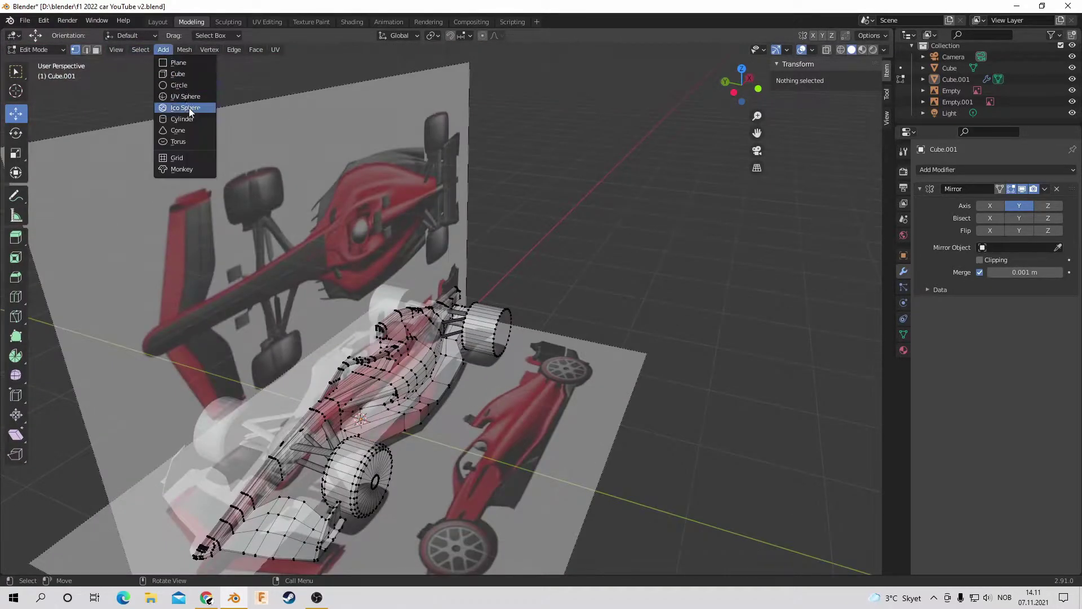
pyautogui.click(182, 119)
pyautogui.press('ctrl+KP_3')
pyautogui.press('r')
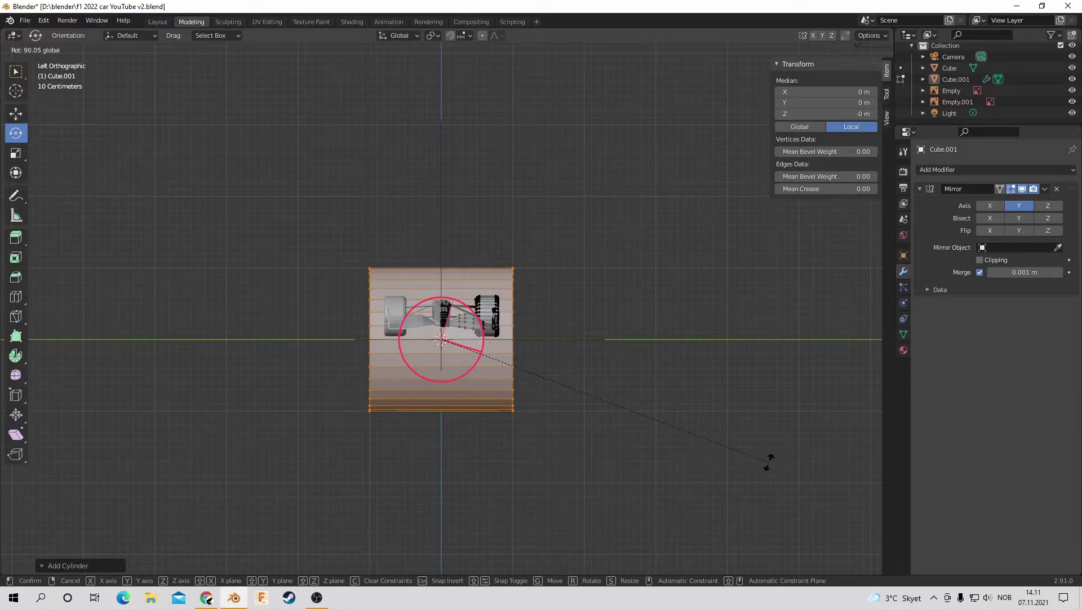
pyautogui.click(823, 498)
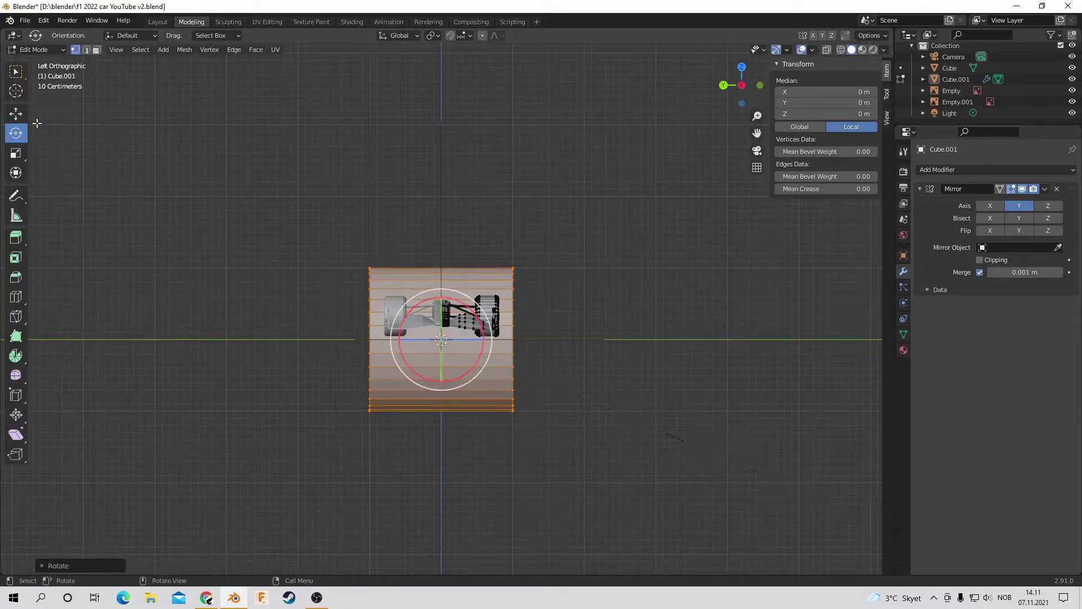
# Step: Move the cylinder to the rear wheel and shrink it into a thin rod
pyautogui.press('g')
pyautogui.press('KP_1')
pyautogui.click(512, 319)
pyautogui.scroll(4, 513, 318)
pyautogui.press('s')
pyautogui.scroll(3, 542, 480)
pyautogui.click(544, 480)
# Step: Slide the rod along Y beside the sidepod and raise it to about 0.3 m
pyautogui.press('KP_7')
pyautogui.scroll(-4, 600, 293)
pyautogui.moveTo(469, 491); pyautogui.dragTo(470, 378)
pyautogui.hotkey('shift', 'space')
pyautogui.press('g')
pyautogui.press('KP_3')
pyautogui.moveTo(420, 467); pyautogui.dragTo(403, 468)
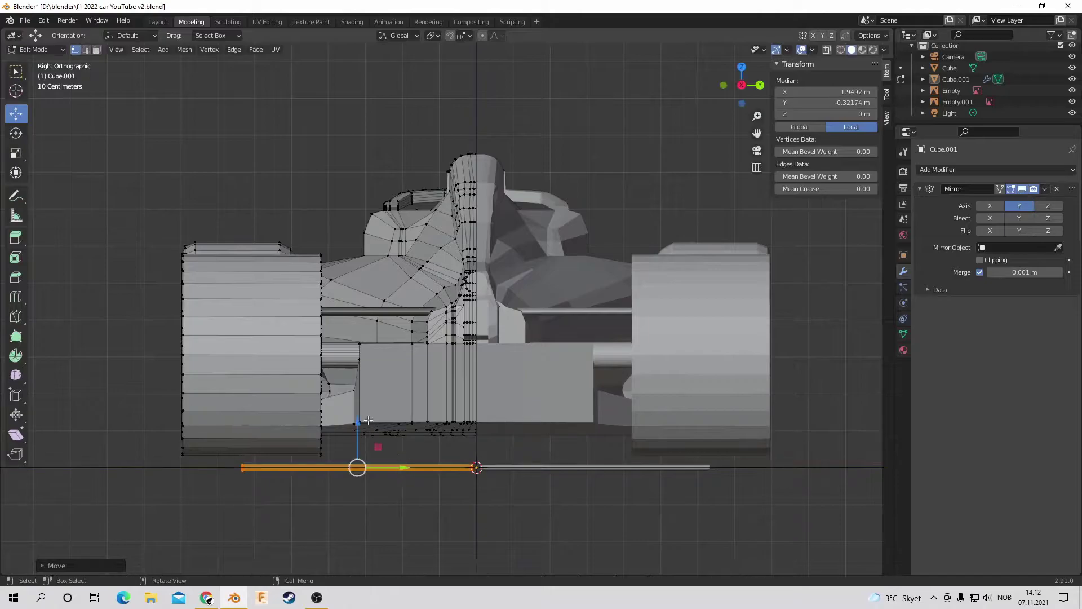
pyautogui.moveTo(368, 419); pyautogui.dragTo(367, 316)
pyautogui.moveTo(367, 316); pyautogui.dragTo(451, 271, button='middle')
pyautogui.moveTo(337, 354); pyautogui.dragTo(334, 353, button='middle')
pyautogui.moveTo(334, 353); pyautogui.dragTo(332, 352)
# Step: Check the rod from front and top views, then begin rotating it slightly in top view
pyautogui.click(755, 90)
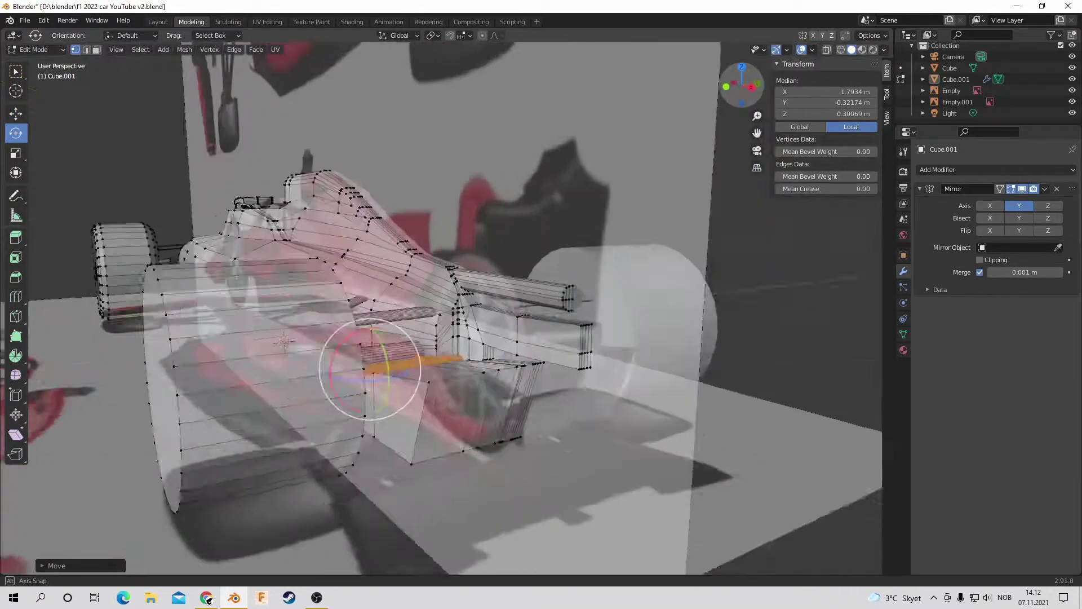
pyautogui.moveTo(735, 79); pyautogui.dragTo(745, 86)
pyautogui.click(744, 85)
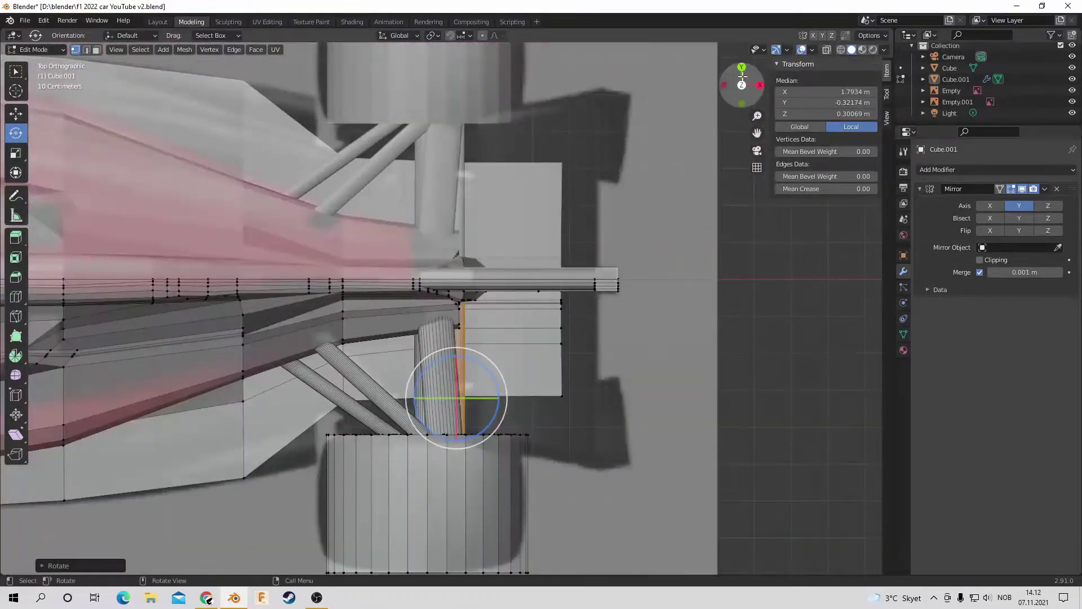
pyautogui.moveTo(673, 152); pyautogui.dragTo(20, 171, button='middle')
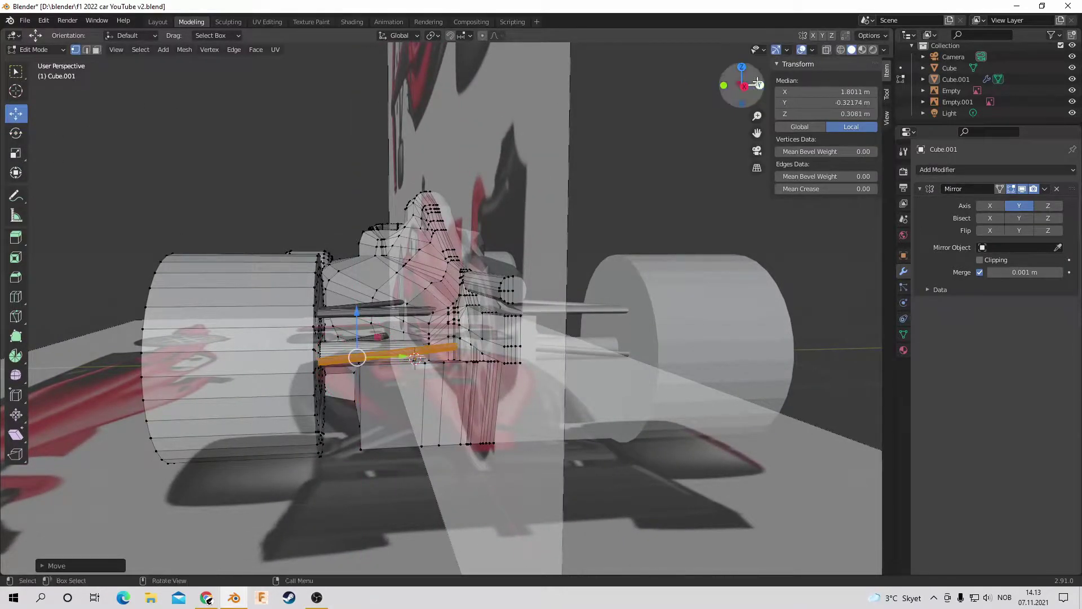
pyautogui.press('KP_7')
pyautogui.hotkey('shift', 'space')
pyautogui.press('r')
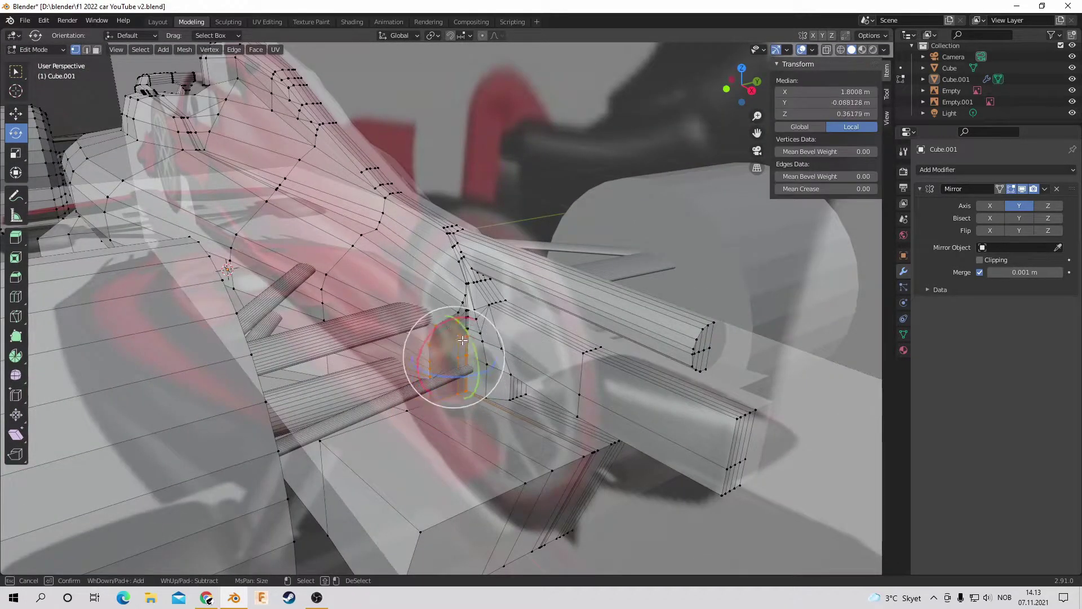
# Step: Lock in the rod's placement and nudge a few sidepod vertices near the wheel slightly along X
pyautogui.click(493, 364)
pyautogui.press('c')
pyautogui.click(499, 400)
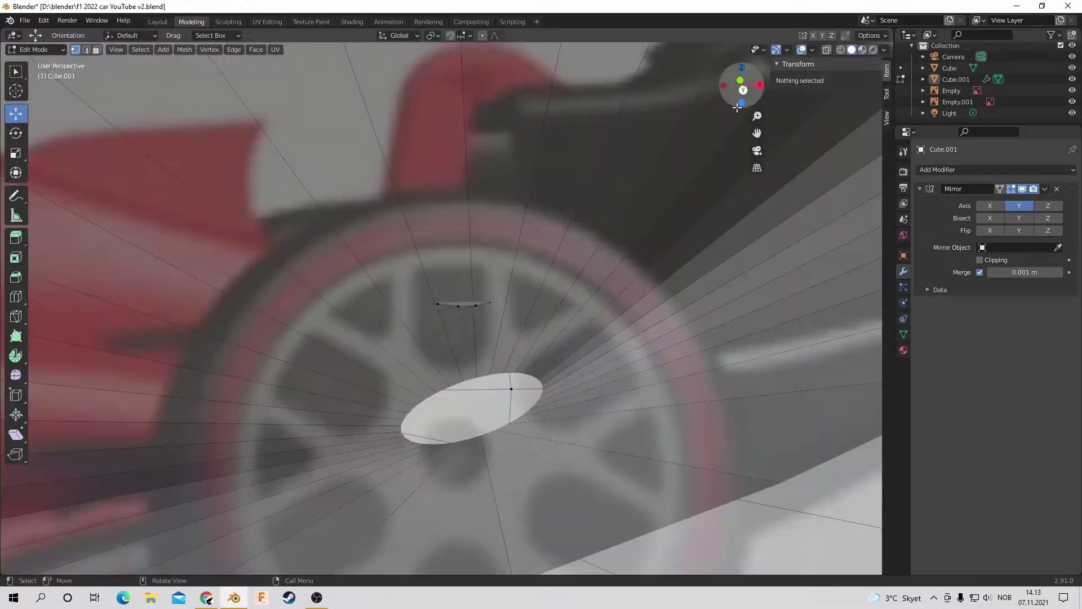
pyautogui.click(537, 514)
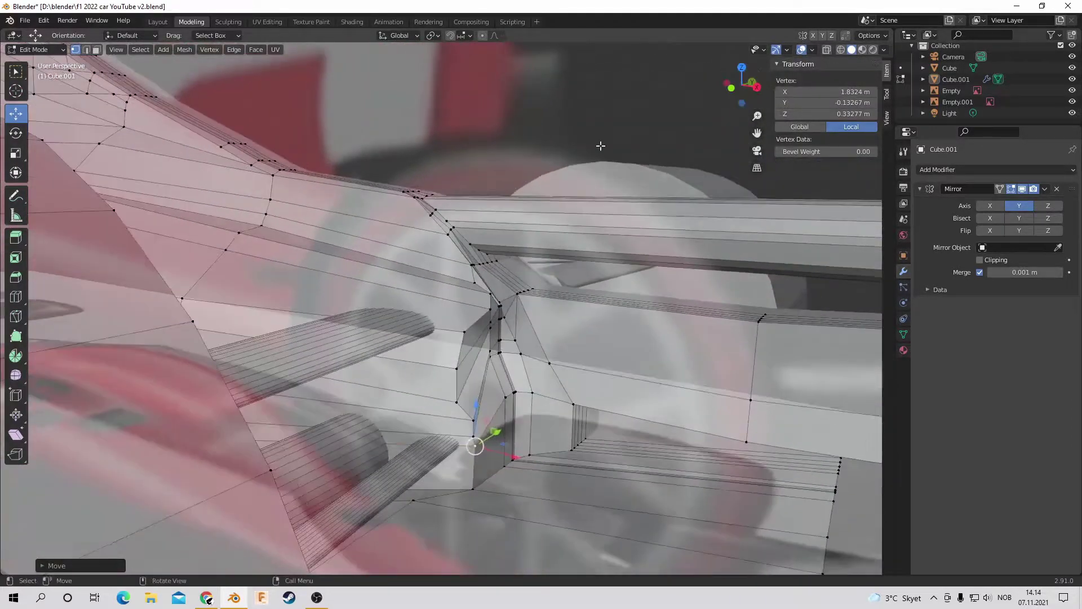
pyautogui.press('c')
pyautogui.click(503, 467)
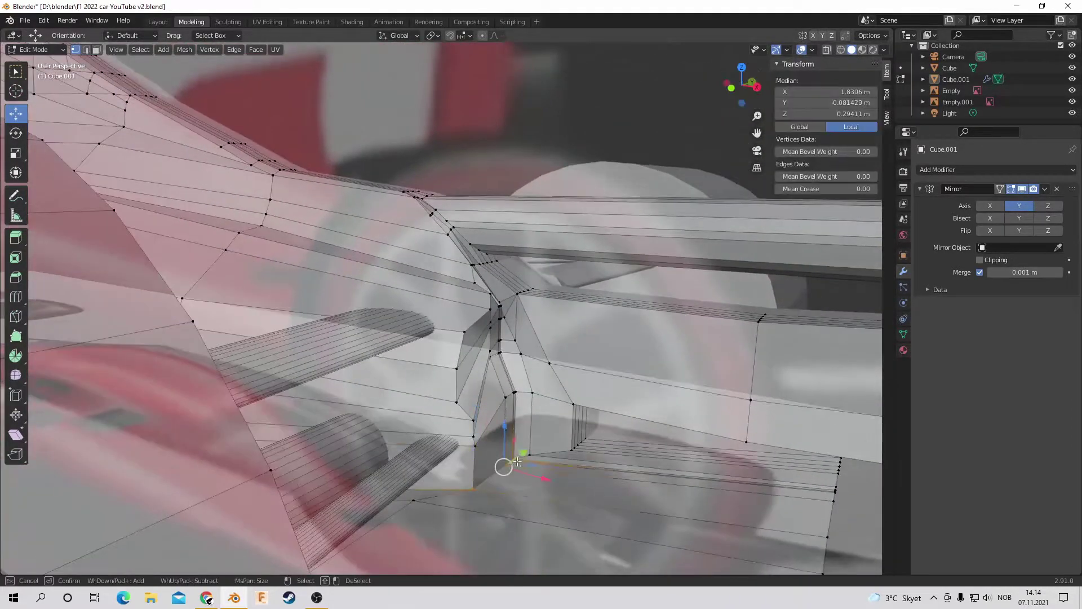
pyautogui.moveTo(544, 477); pyautogui.dragTo(472, 445)
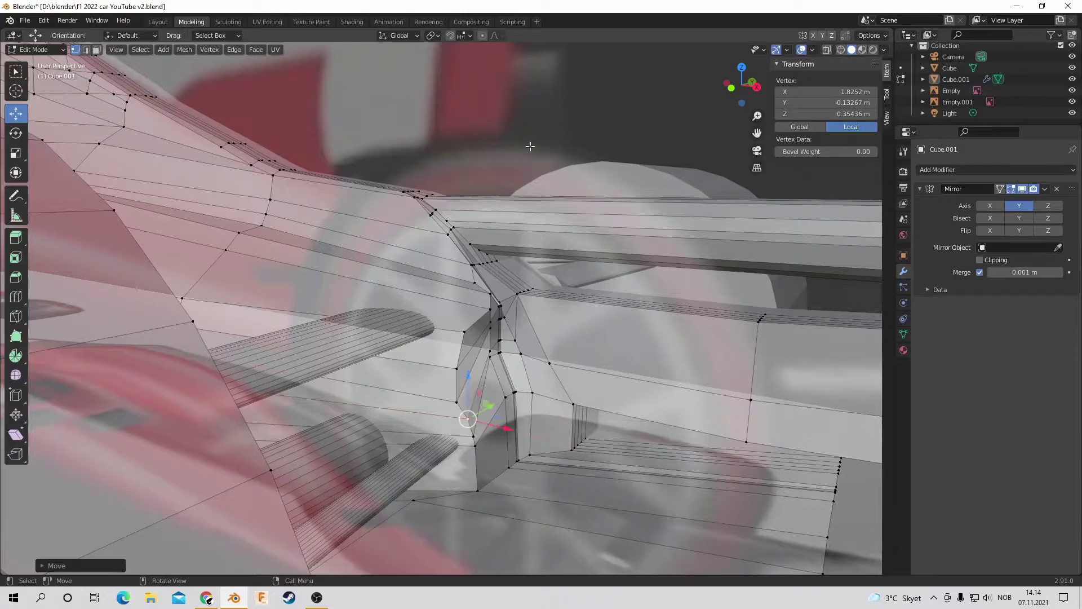
pyautogui.hotkey('alt', 'a')
# Step: Orbit around the car body, checking it from the side and new perspective angles
pyautogui.moveTo(513, 434); pyautogui.dragTo(733, 90, button='middle')
pyautogui.click(742, 85)
pyautogui.moveTo(744, 88); pyautogui.dragTo(687, 115)
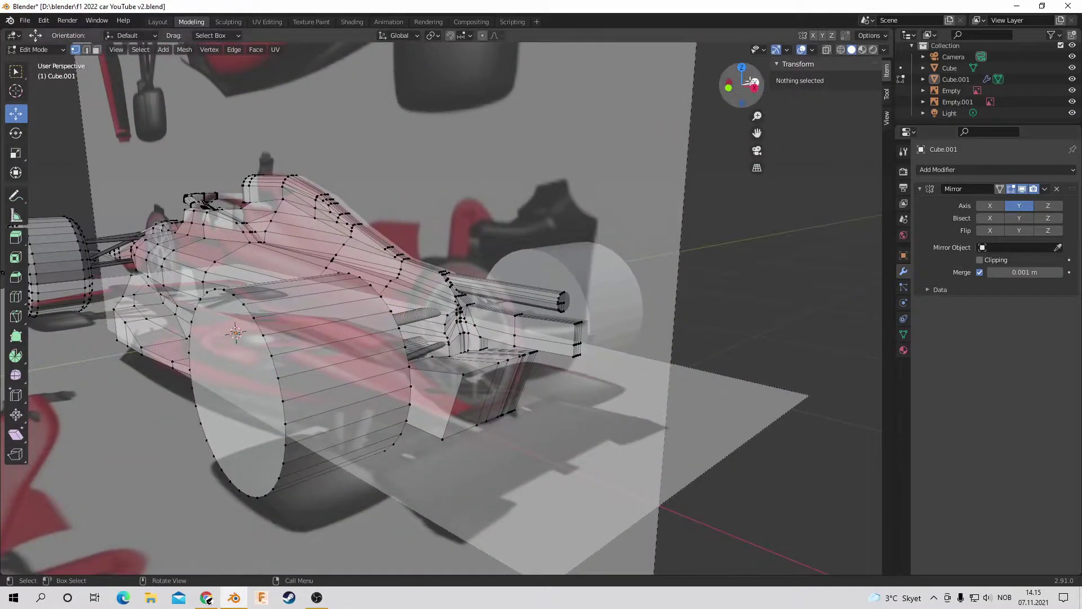
pyautogui.moveTo(748, 81); pyautogui.dragTo(647, 94)
# Step: Add two edge loops across the flat piece beside the wheel, sliding the first into place
pyautogui.moveTo(505, 320); pyautogui.dragTo(512, 320)
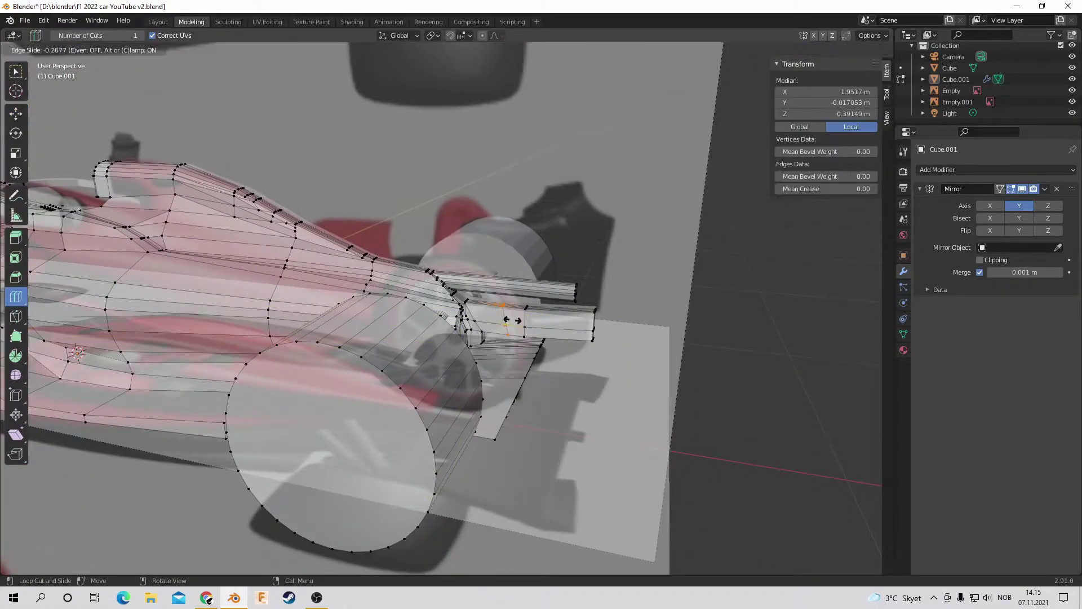
pyautogui.press('g')
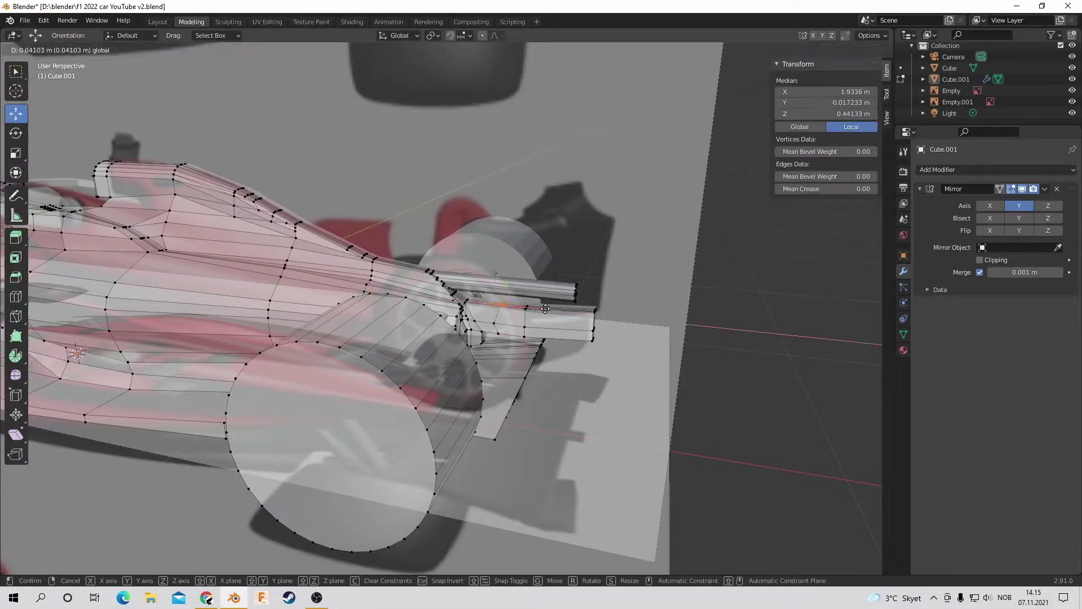
pyautogui.click(555, 309)
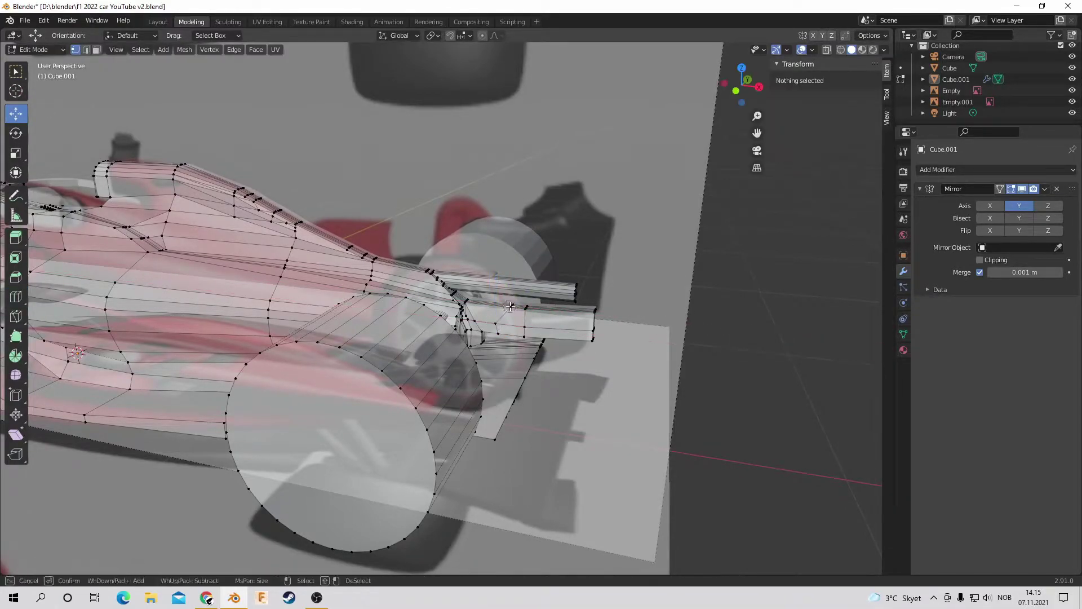
pyautogui.press('Escape')
pyautogui.moveTo(501, 325); pyautogui.dragTo(509, 327)
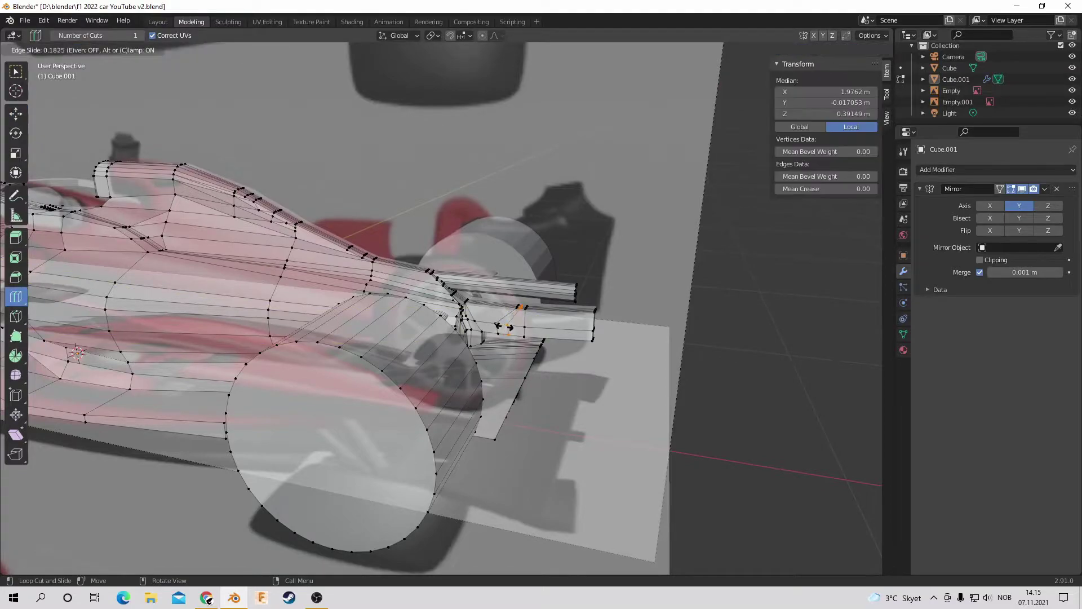
# Step: Select edges on the flat piece and extrude them sideways in top view
pyautogui.click(517, 326)
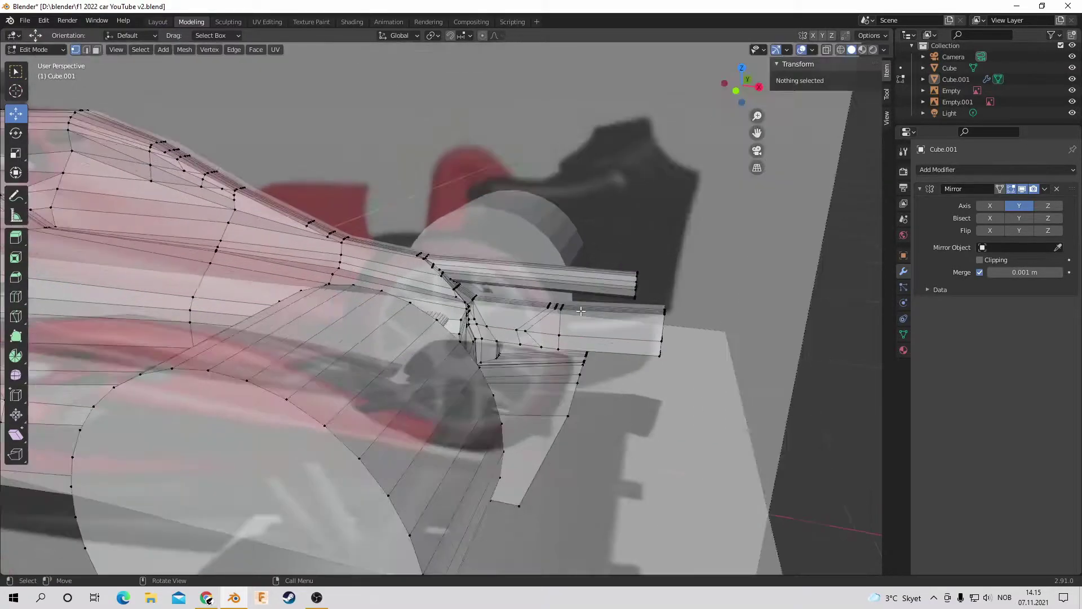
pyautogui.scroll(3, 518, 326)
pyautogui.press('c')
pyautogui.scroll(-3, 768, 288)
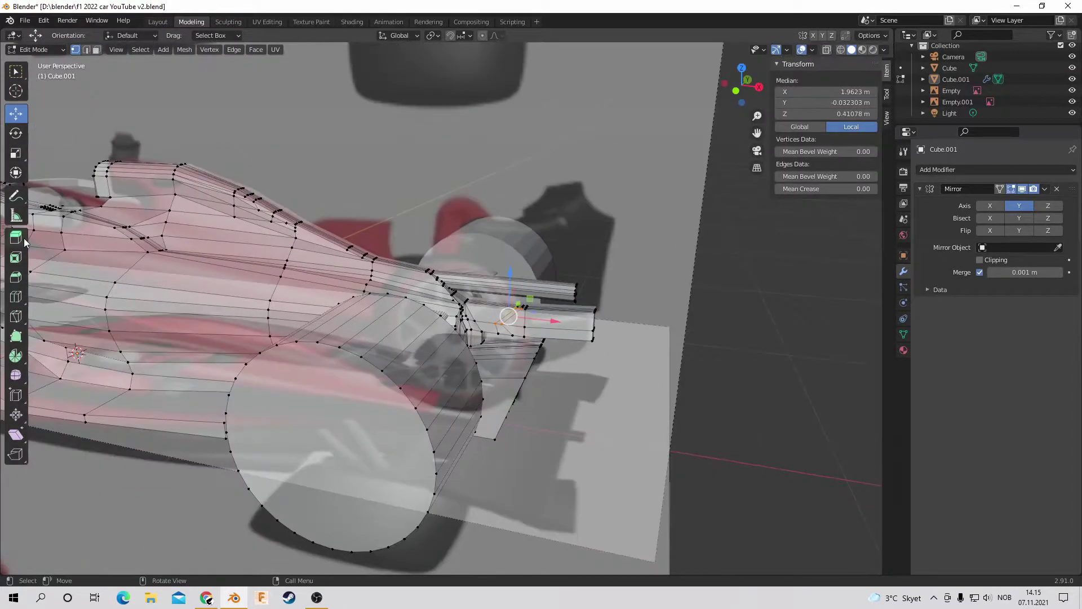
pyautogui.click(15, 237)
pyautogui.press('KP_7')
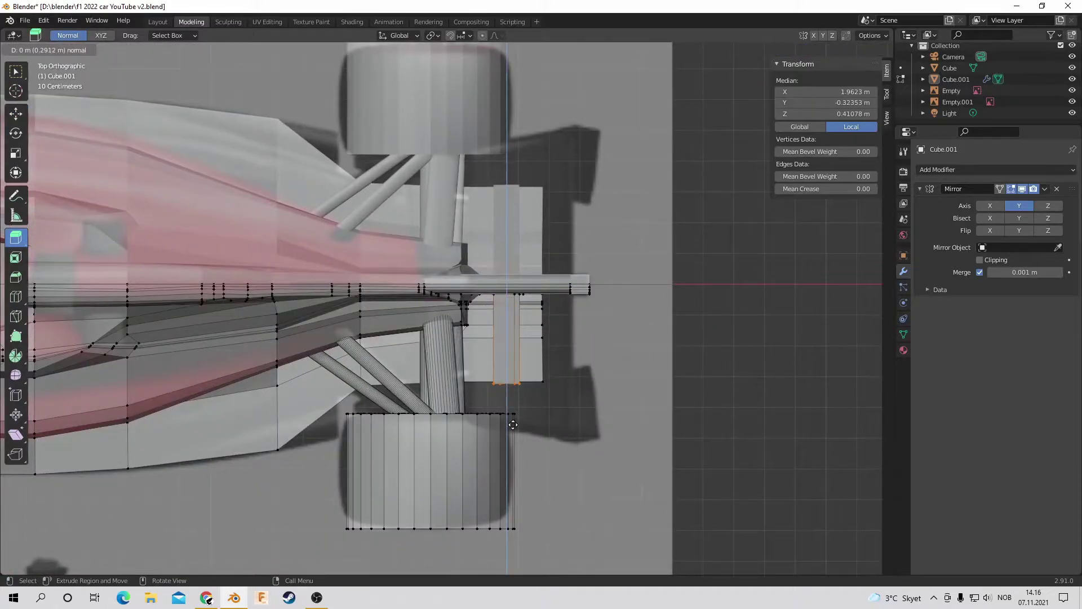
pyautogui.moveTo(514, 417); pyautogui.dragTo(515, 417)
pyautogui.moveTo(514, 417); pyautogui.dragTo(384, 332, button='middle')
pyautogui.hotkey('alt', 'a')
# Step: Select vertices on the extruded section and try repositioning them, then cancel and deselect
pyautogui.moveTo(742, 84)
pyautogui.mouseDown()
pyautogui.moveTo(748, 97)
pyautogui.moveTo(736, 85)
pyautogui.moveTo(736, 94)
pyautogui.mouseUp()
pyautogui.click(493, 353)
pyautogui.moveTo(492, 353); pyautogui.dragTo(479, 295, button='middle')
pyautogui.press('c')
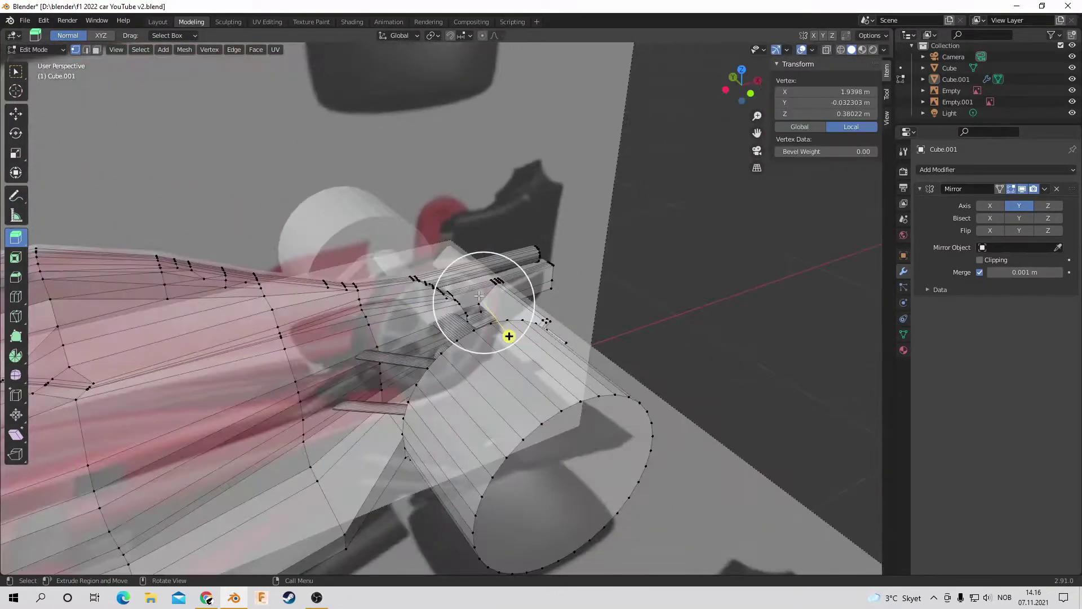
pyautogui.click(16, 114)
pyautogui.moveTo(507, 339); pyautogui.dragTo(687, 201, button='middle')
pyautogui.rightClick(467, 271)
pyautogui.click(688, 200)
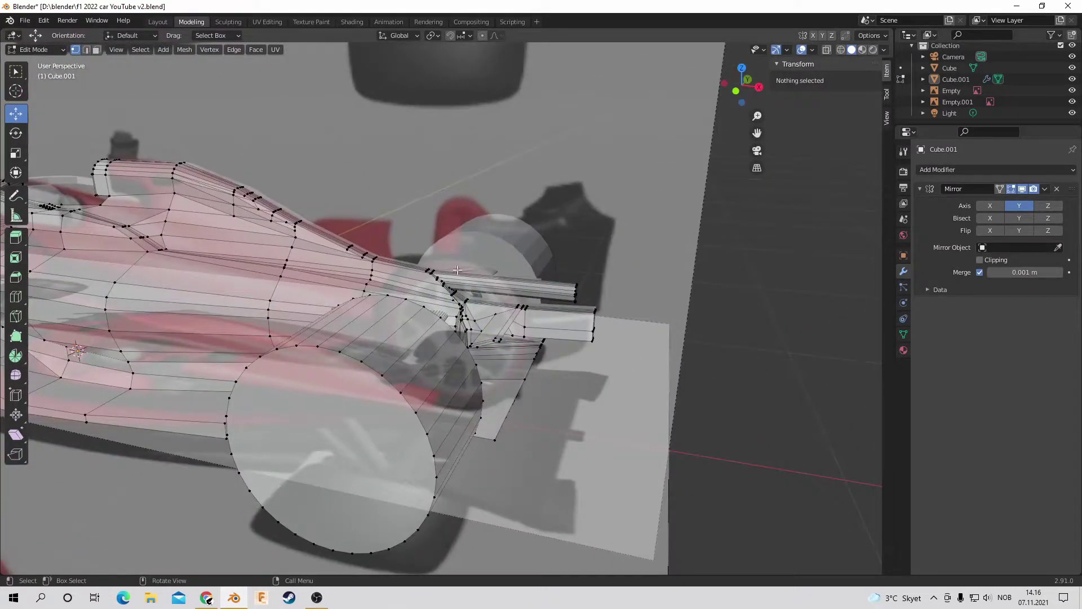
pyautogui.scroll(3, 406, 307)
# Step: Extrude the edges along the piece's top upward toward the bar, checked in front view
pyautogui.moveTo(526, 365); pyautogui.dragTo(575, 307)
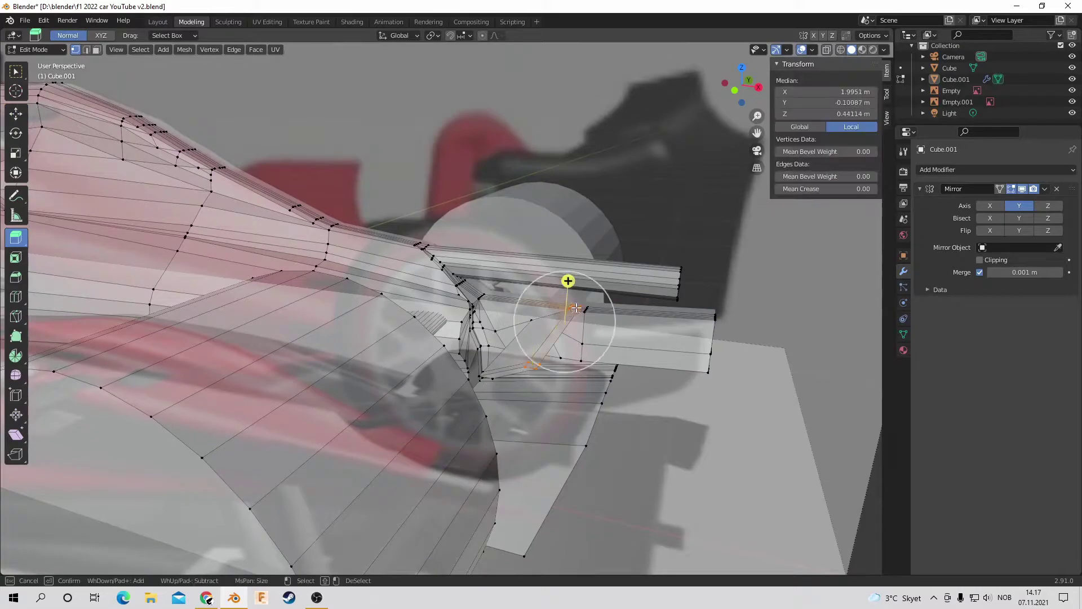
pyautogui.click(568, 263)
pyautogui.moveTo(568, 263); pyautogui.dragTo(593, 253, button='middle')
pyautogui.click(753, 97)
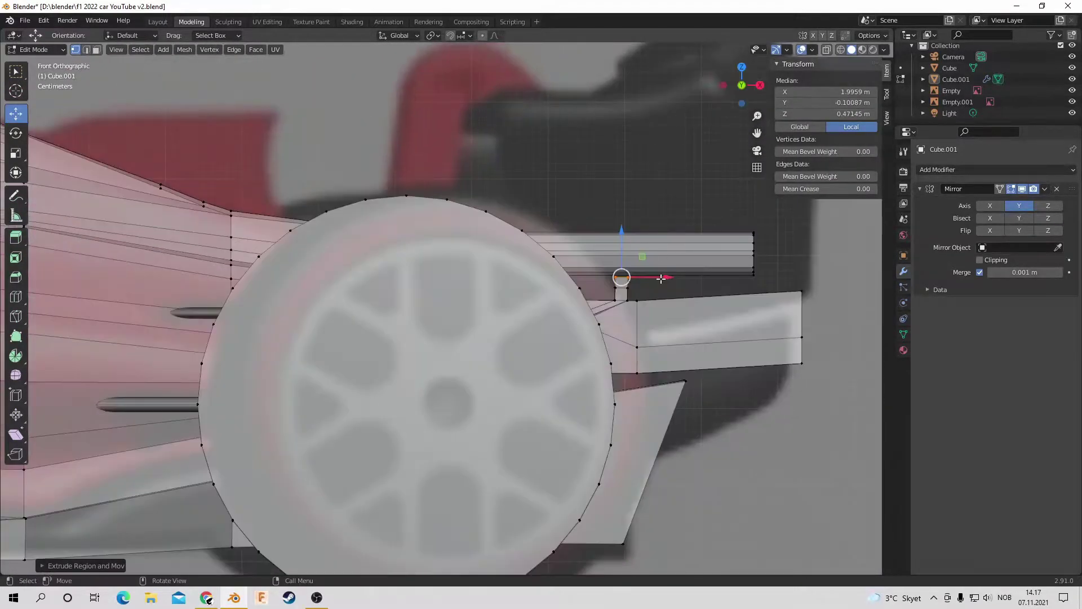
pyautogui.click(690, 276)
pyautogui.moveTo(689, 276); pyautogui.dragTo(654, 363, button='middle')
# Step: Select vertices where the sidepod meets the rear bodywork and move them about 0.0076 m along X
pyautogui.press('c')
pyautogui.click(654, 363)
pyautogui.moveTo(684, 107); pyautogui.dragTo(267, 386, button='middle')
pyautogui.scroll(5, 609, 299)
pyautogui.press('g')
pyautogui.press('x')
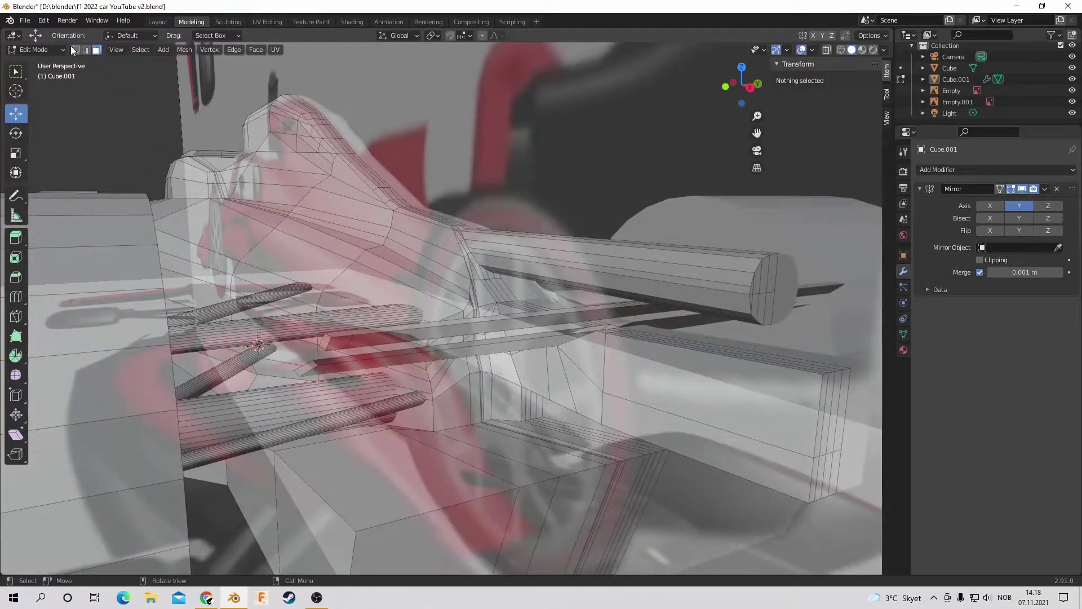
# Step: Brush-select vertices on the flat piece beside the wheel
pyautogui.click(325, 362)
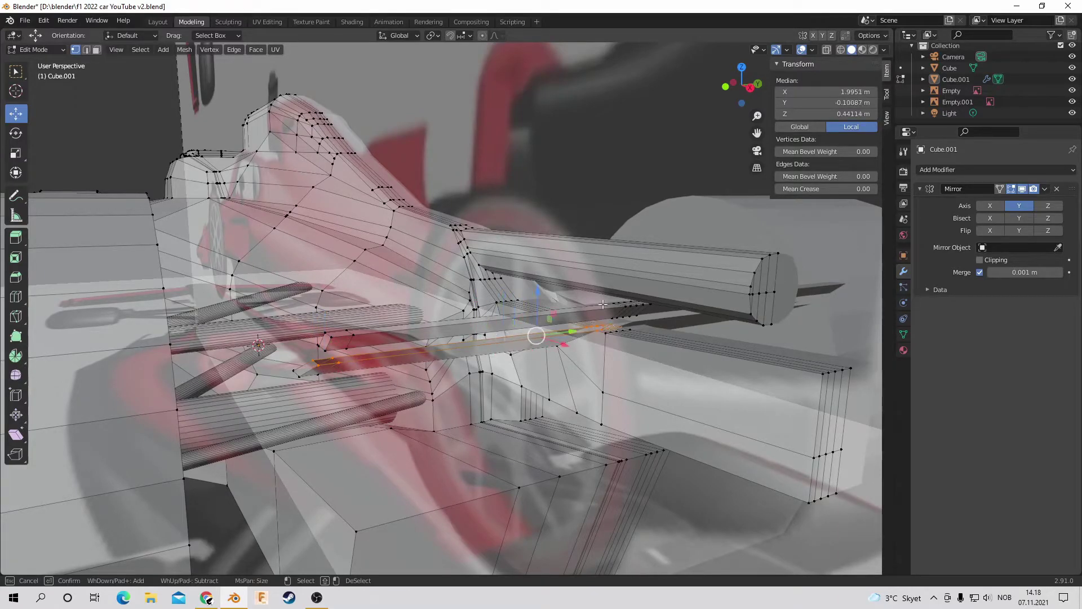
pyautogui.click(589, 181)
pyautogui.moveTo(590, 182); pyautogui.dragTo(569, 169, button='middle')
pyautogui.click(617, 247)
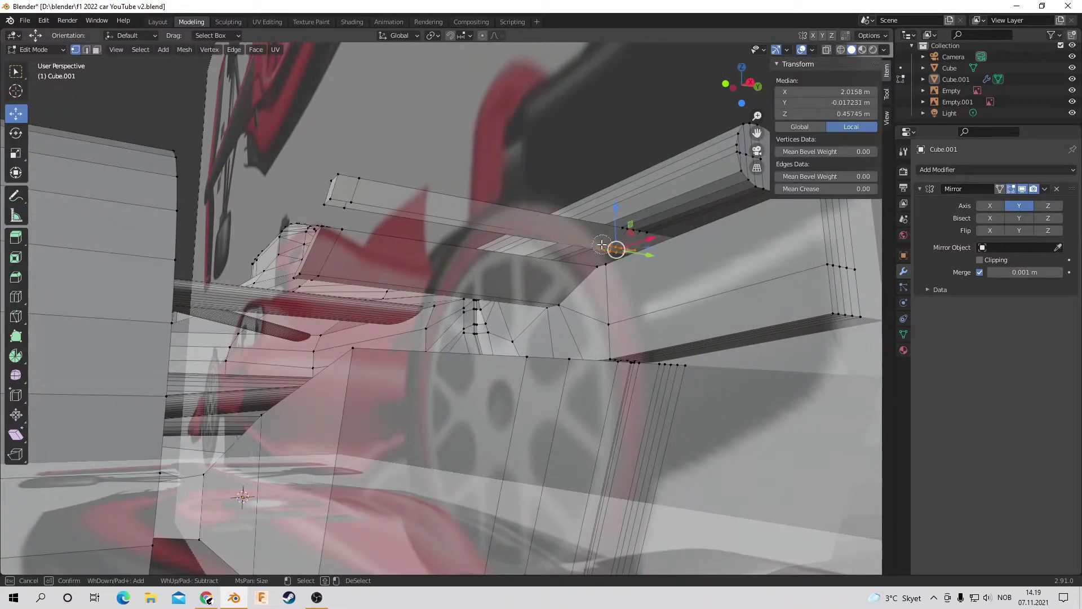
pyautogui.click(669, 121)
pyautogui.moveTo(670, 121); pyautogui.dragTo(445, 228, button='middle')
pyautogui.press('c')
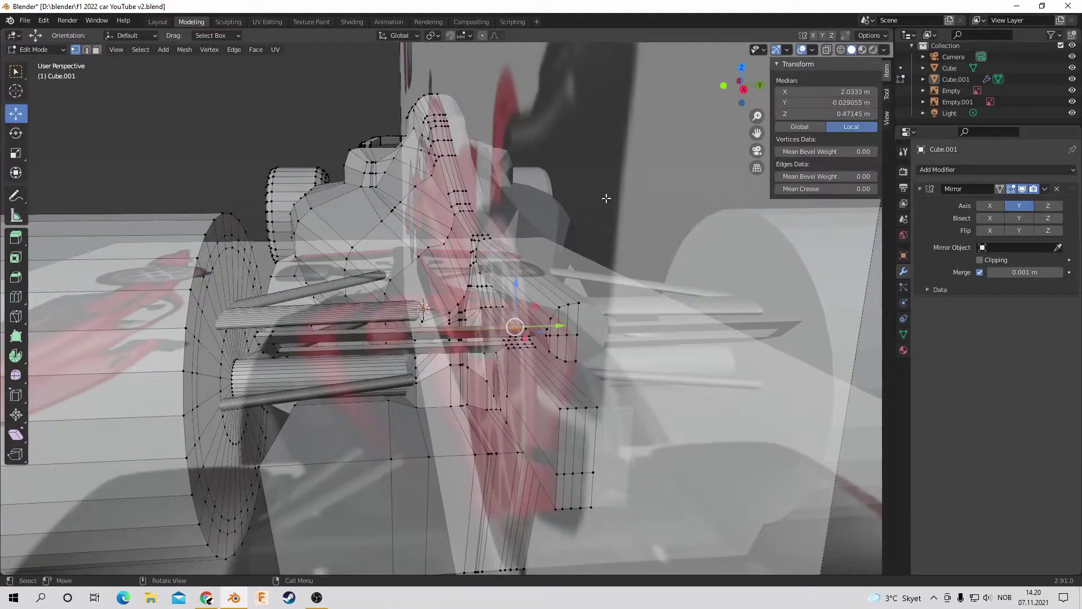
pyautogui.press('Escape')
# Step: Raise the selected vertices slightly in the right side view
pyautogui.press('KP_3')
pyautogui.click(709, 147)
pyautogui.moveTo(709, 147); pyautogui.dragTo(708, 143, button='middle')
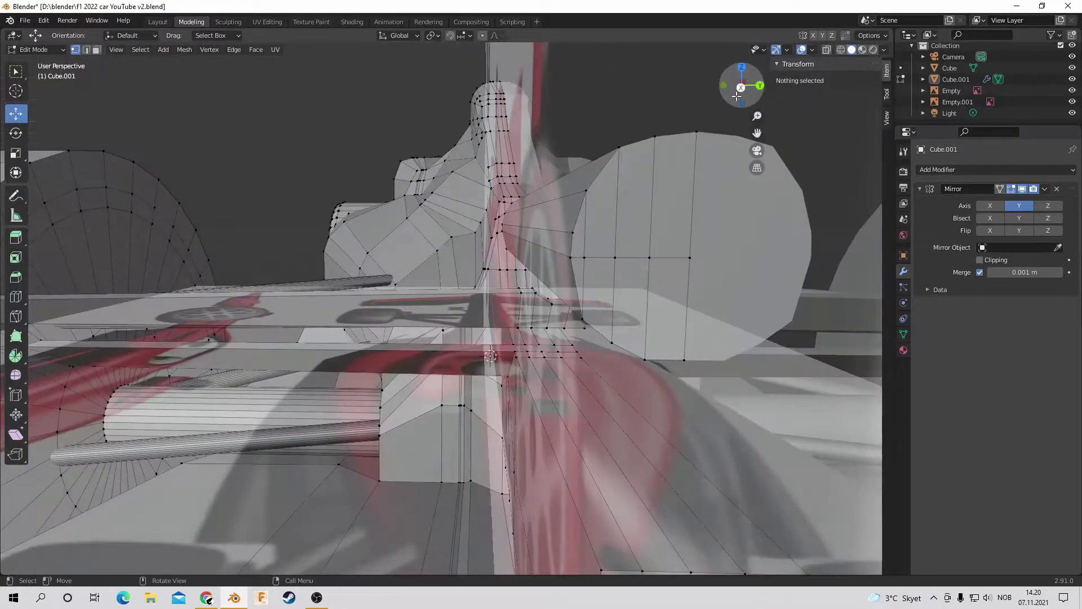
pyautogui.click(741, 88)
pyautogui.moveTo(742, 89); pyautogui.dragTo(743, 90)
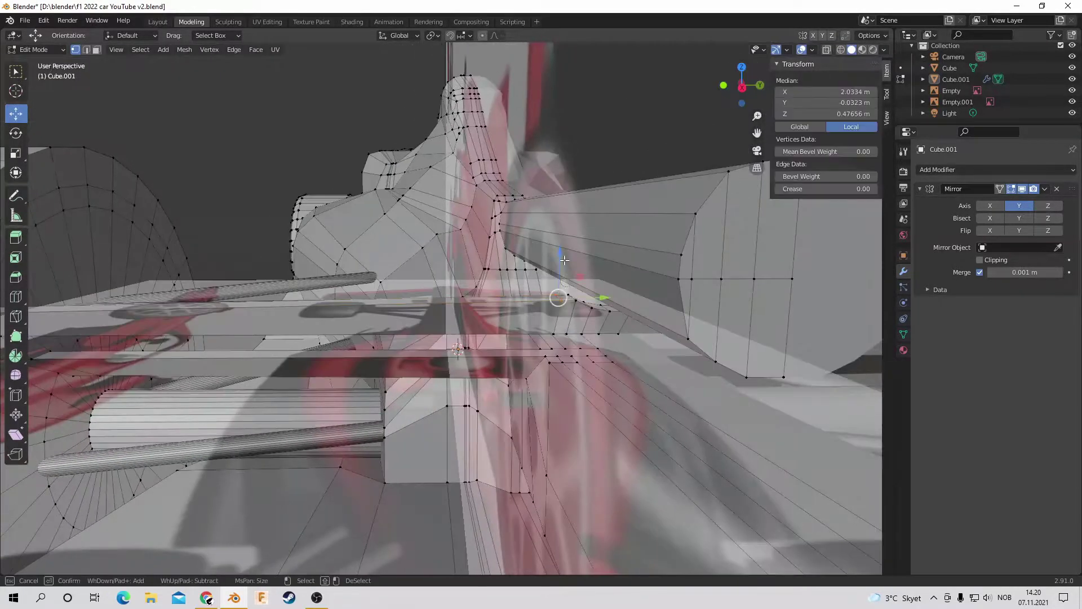
pyautogui.press('Escape')
pyautogui.press('KP_3')
pyautogui.press('g')
pyautogui.click(503, 202)
# Step: Select more nearby vertices and raise them slightly in right side view too
pyautogui.moveTo(502, 202); pyautogui.dragTo(145, 336, button='middle')
pyautogui.press('c')
pyautogui.click(145, 337)
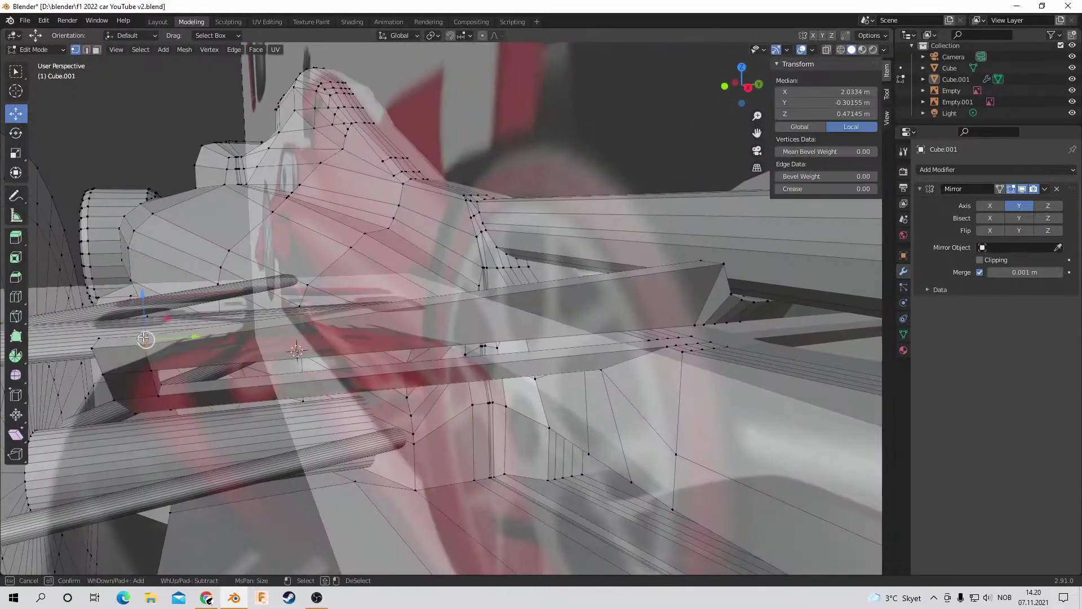
pyautogui.press('Escape')
pyautogui.press('KP_3')
pyautogui.press('g')
pyautogui.moveTo(194, 194); pyautogui.dragTo(592, 276, button='middle')
pyautogui.press('c')
pyautogui.click(592, 276)
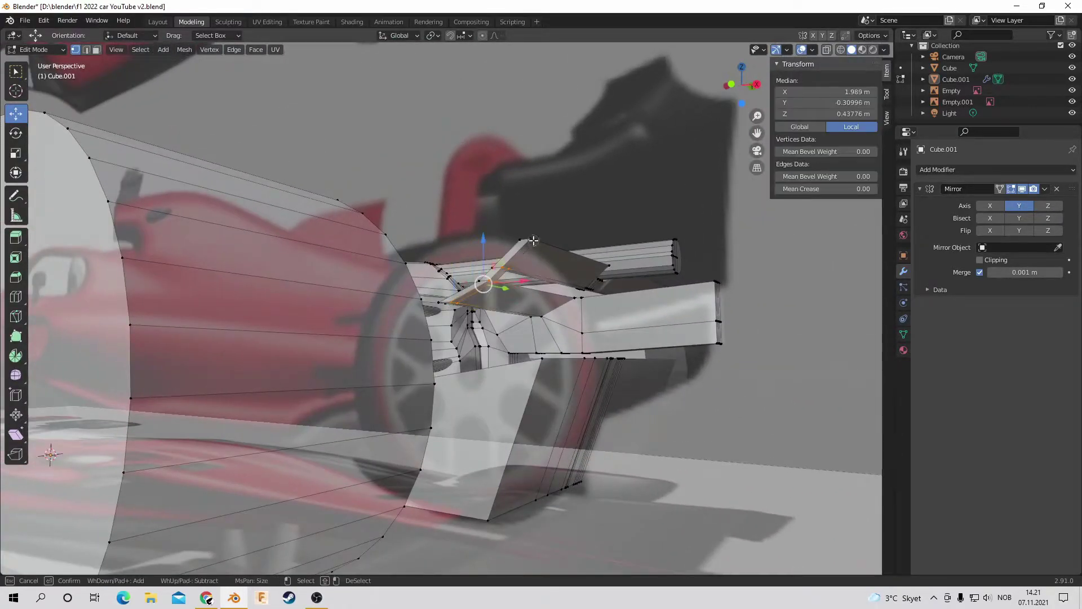
# Step: Extrude an angled strut about 0.06 m from the face behind the rear wheel in front view
pyautogui.click(732, 83)
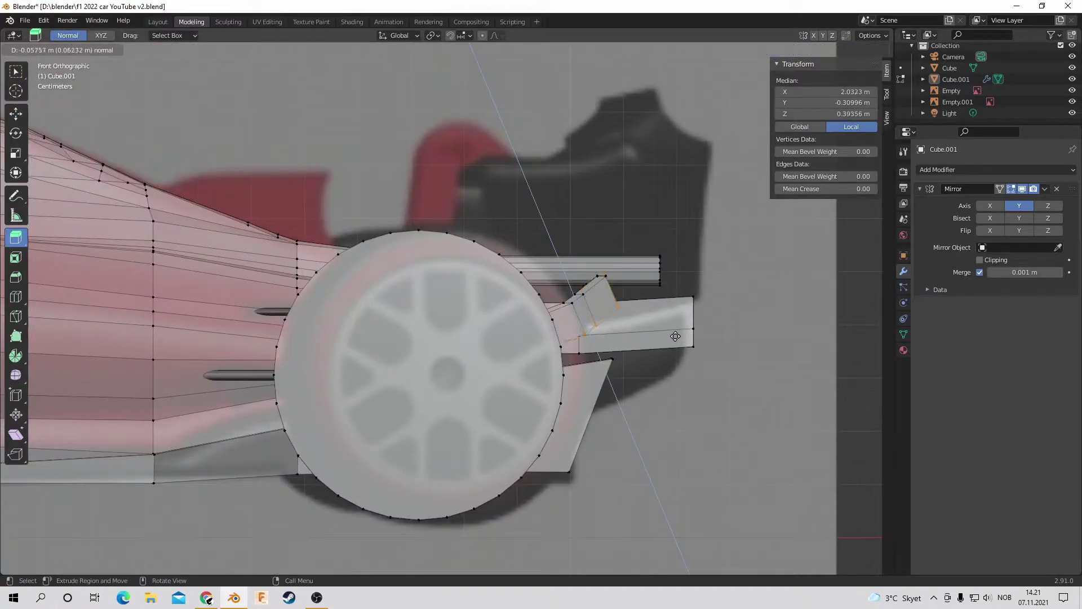
pyautogui.click(687, 312)
pyautogui.moveTo(687, 312); pyautogui.dragTo(541, 265, button='middle')
# Step: Select the strut's top edge and extrude it outward in front view
pyautogui.click(541, 265)
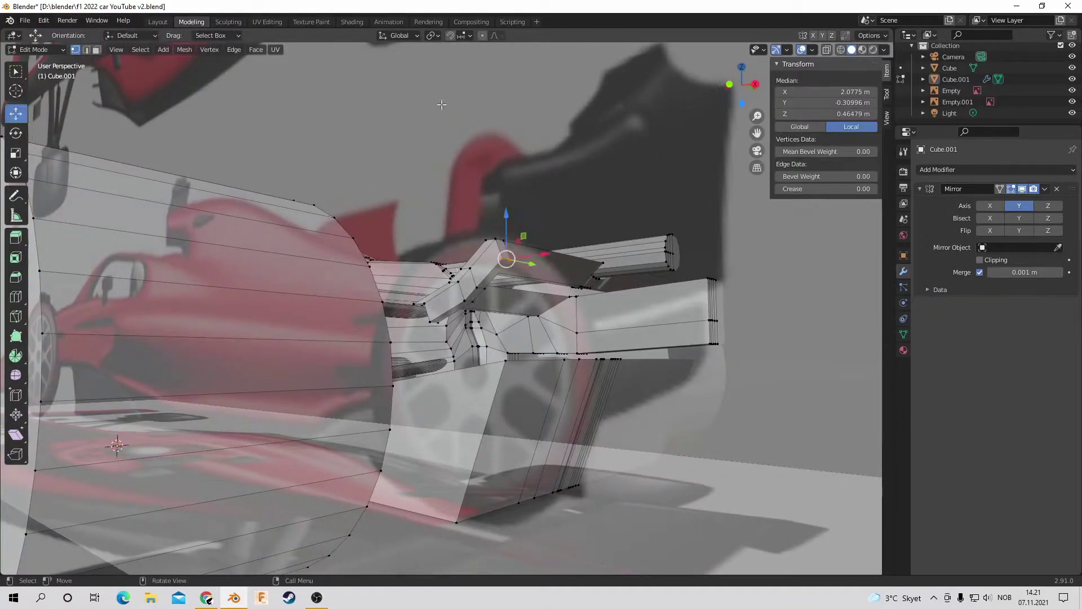
pyautogui.press('KP_1')
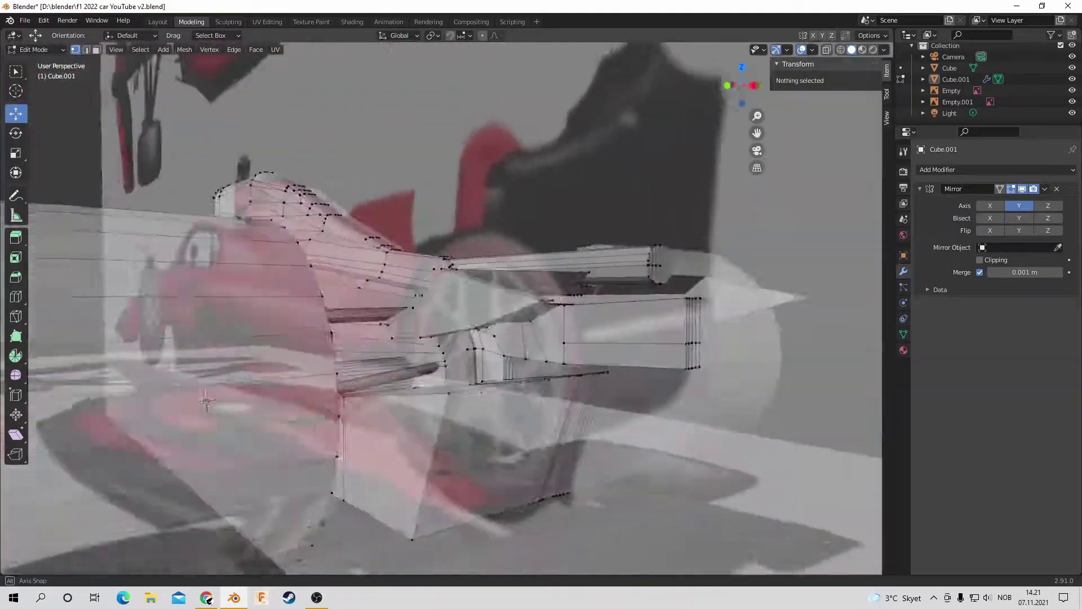
pyautogui.press('c')
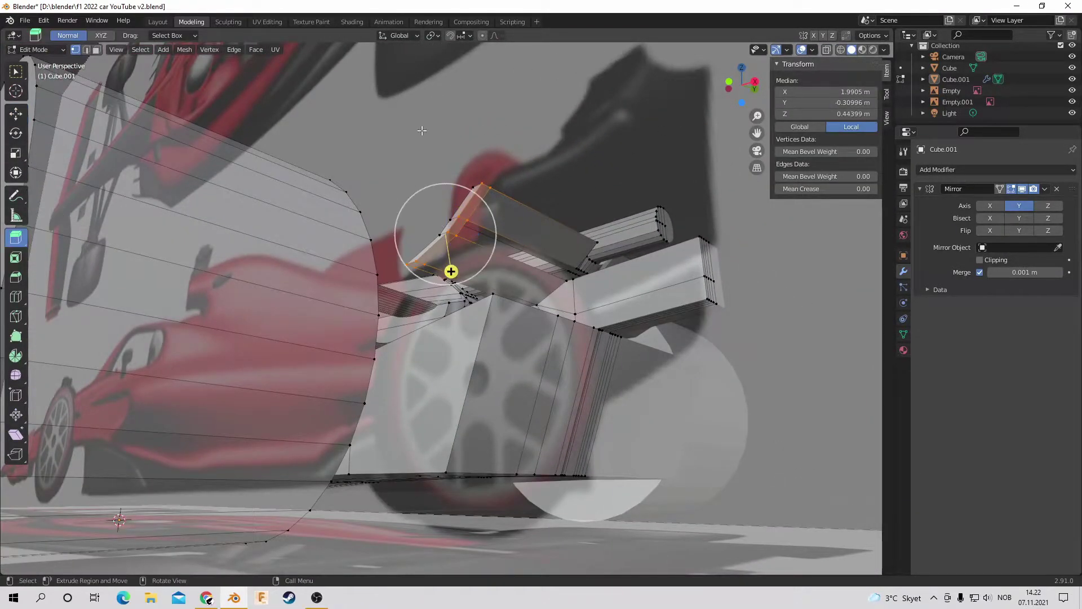
pyautogui.press('KP_1')
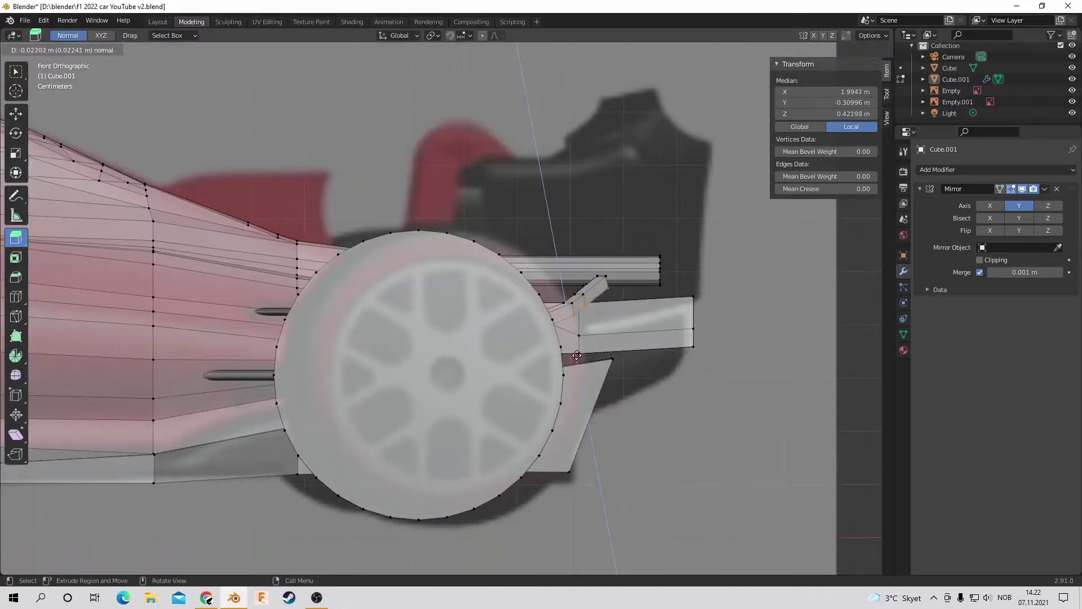
pyautogui.click(577, 353)
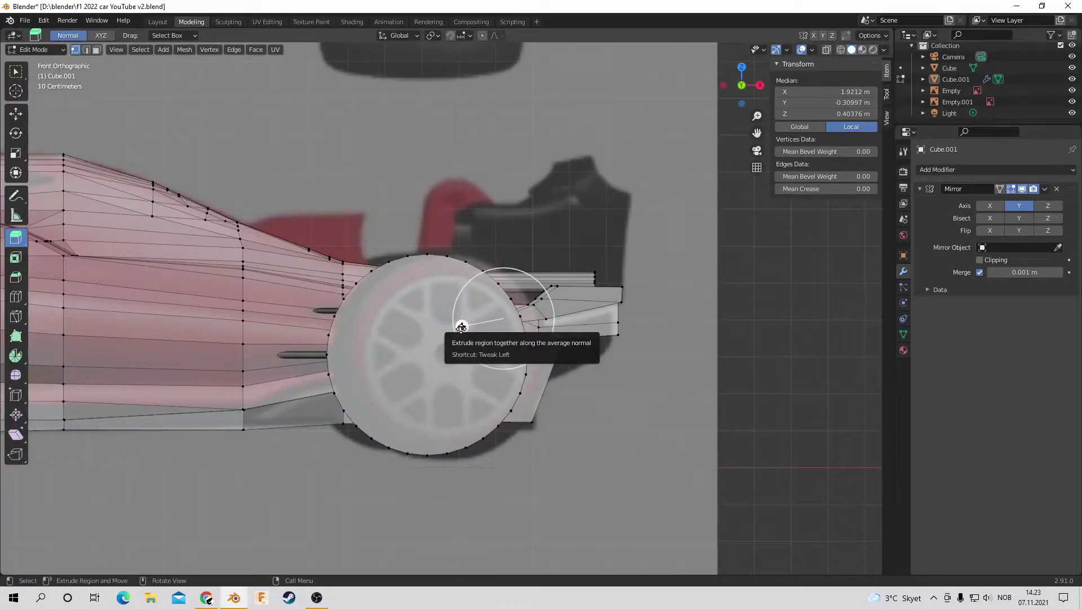
pyautogui.moveTo(461, 327); pyautogui.dragTo(454, 326)
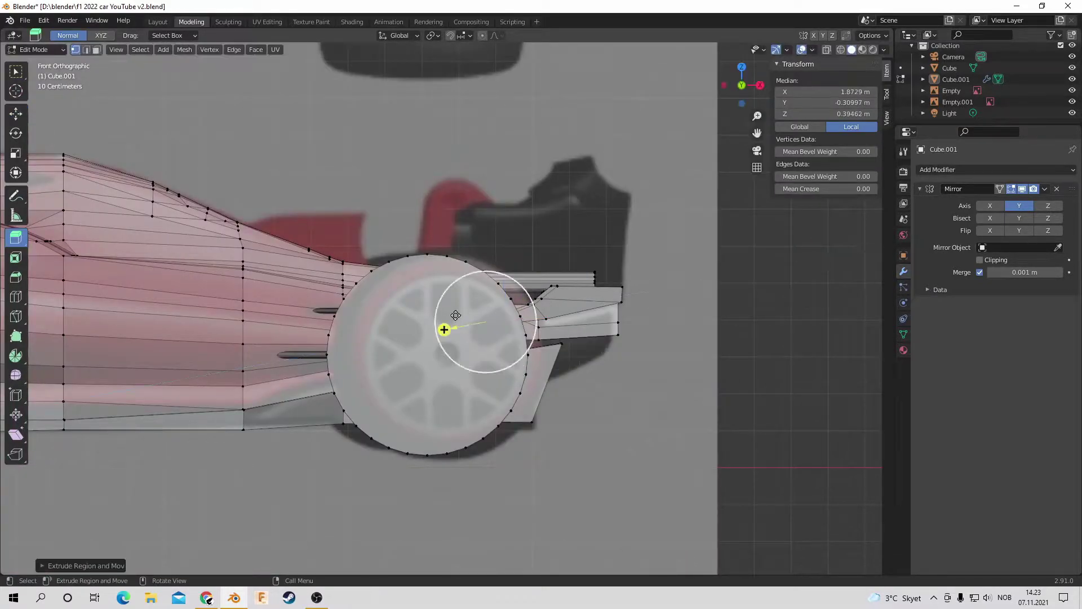
# Step: Clear the selection and brush-select the vertices along the rear bodywork edge
pyautogui.press('KP_7')
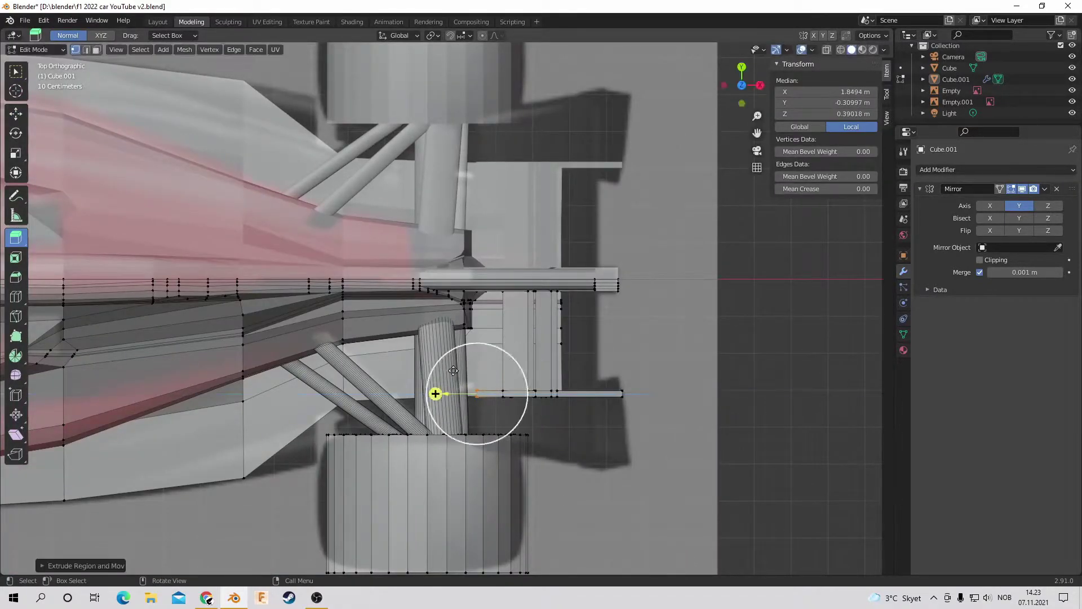
pyautogui.moveTo(498, 345); pyautogui.dragTo(462, 316, button='middle')
pyautogui.hotkey('alt', 'a')
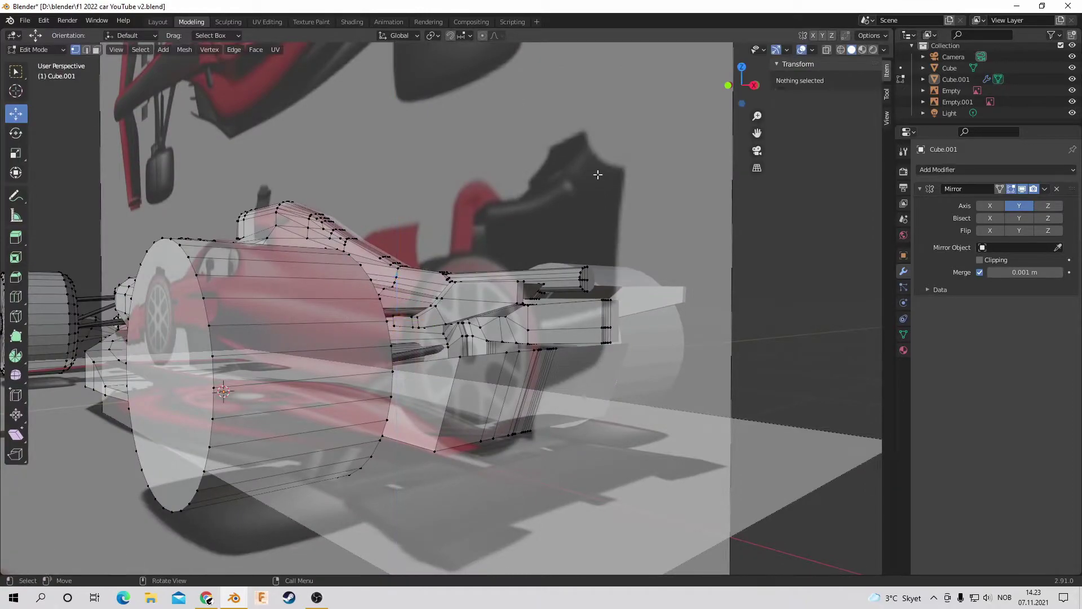
pyautogui.moveTo(397, 282); pyautogui.dragTo(416, 369, button='middle')
pyautogui.press('c')
pyautogui.click(417, 368)
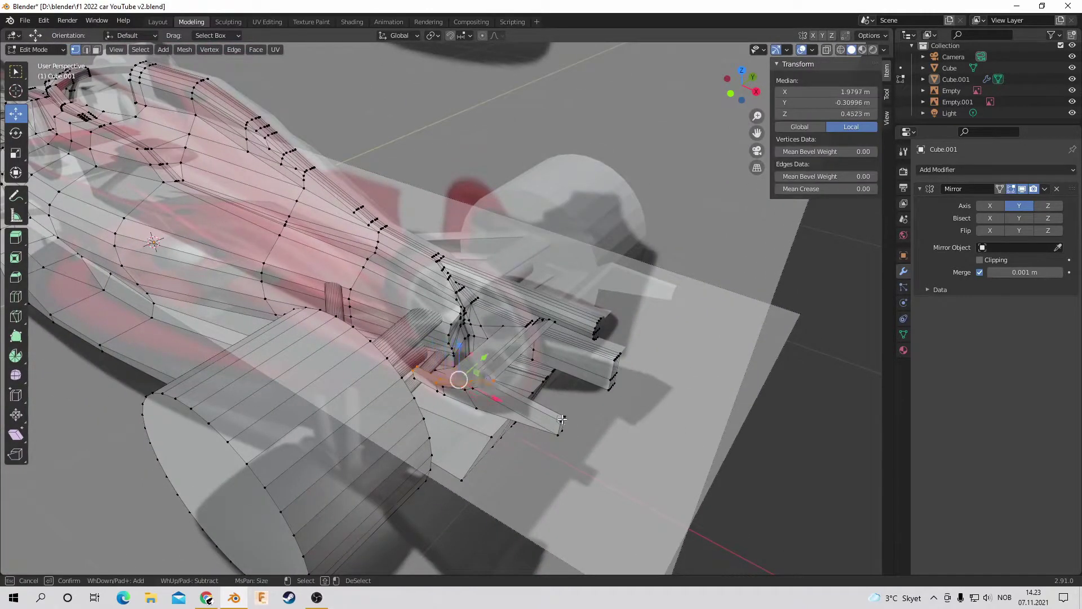
# Step: Extrude the rear edge upward about 0.26 m to form the endplate
pyautogui.click(730, 95)
pyautogui.hotkey('shift', 'space')
pyautogui.press('e')
pyautogui.moveTo(536, 252); pyautogui.dragTo(554, 168)
pyautogui.moveTo(554, 168); pyautogui.dragTo(645, 184, button='middle')
# Step: Move the endplate's top corner vertices in front view to give it a sloping top
pyautogui.press('KP_1')
pyautogui.moveTo(614, 197); pyautogui.dragTo(631, 194)
pyautogui.moveTo(731, 115); pyautogui.dragTo(507, 246, button='middle')
pyautogui.press('KP_1')
pyautogui.press('g')
pyautogui.click(616, 153)
pyautogui.press('KP_1')
pyautogui.click(521, 210)
pyautogui.press('g')
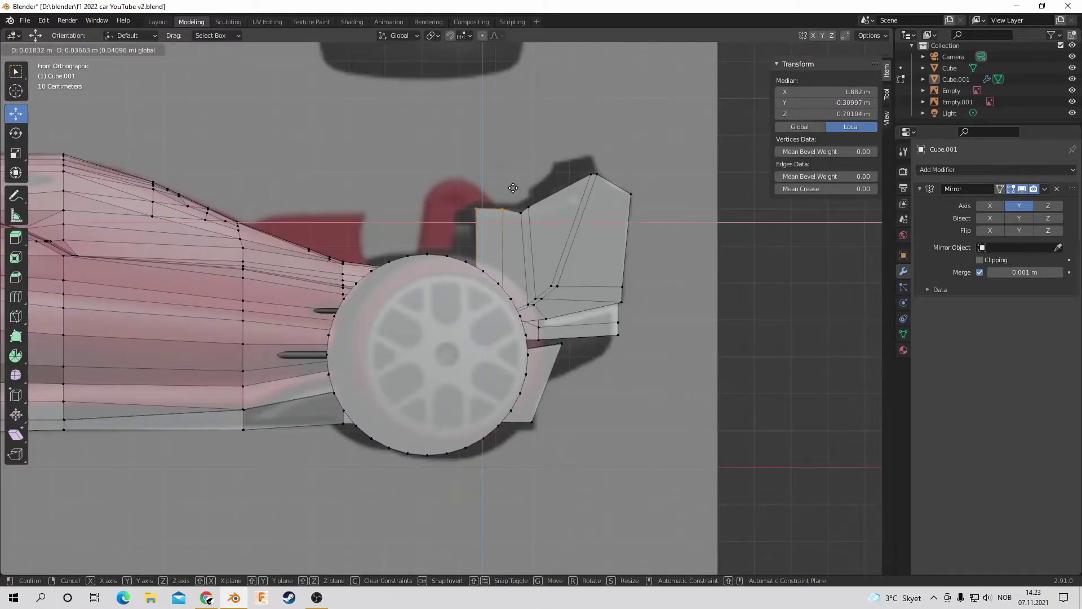
pyautogui.click(513, 188)
pyautogui.moveTo(513, 187); pyautogui.dragTo(541, 163, button='middle')
pyautogui.press('KP_1')
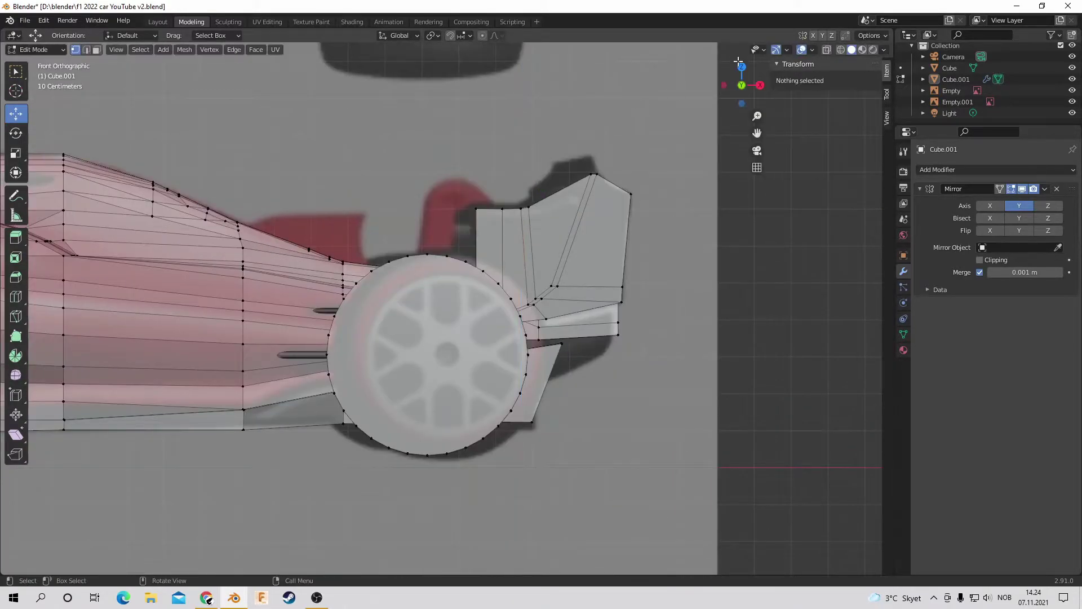
pyautogui.moveTo(740, 66); pyautogui.dragTo(488, 233)
# Step: In top view, push the endplate's outer edge outward and nudge a lower corner vertex
pyautogui.press('c')
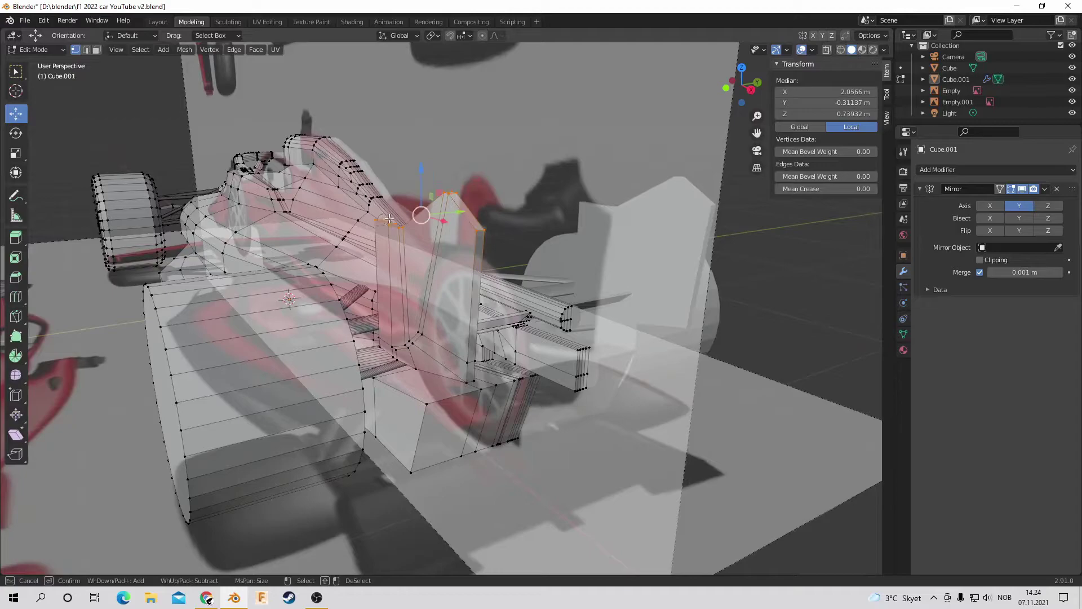
pyautogui.press('KP_7')
pyautogui.press('Escape')
pyautogui.hotkey('alt', 'a')
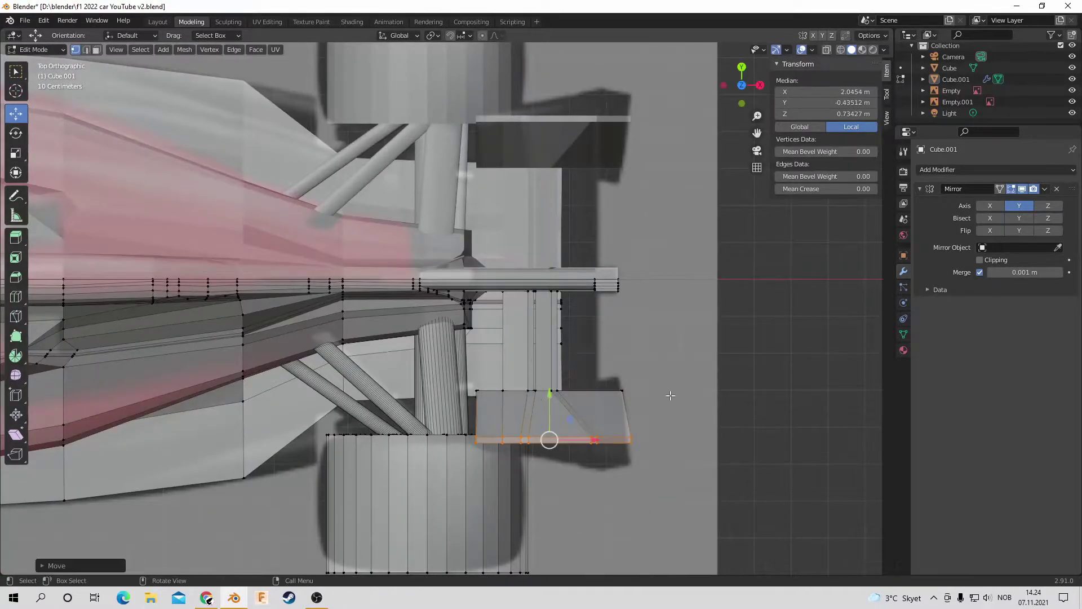
pyautogui.moveTo(626, 393); pyautogui.dragTo(502, 444)
pyautogui.click(768, 376)
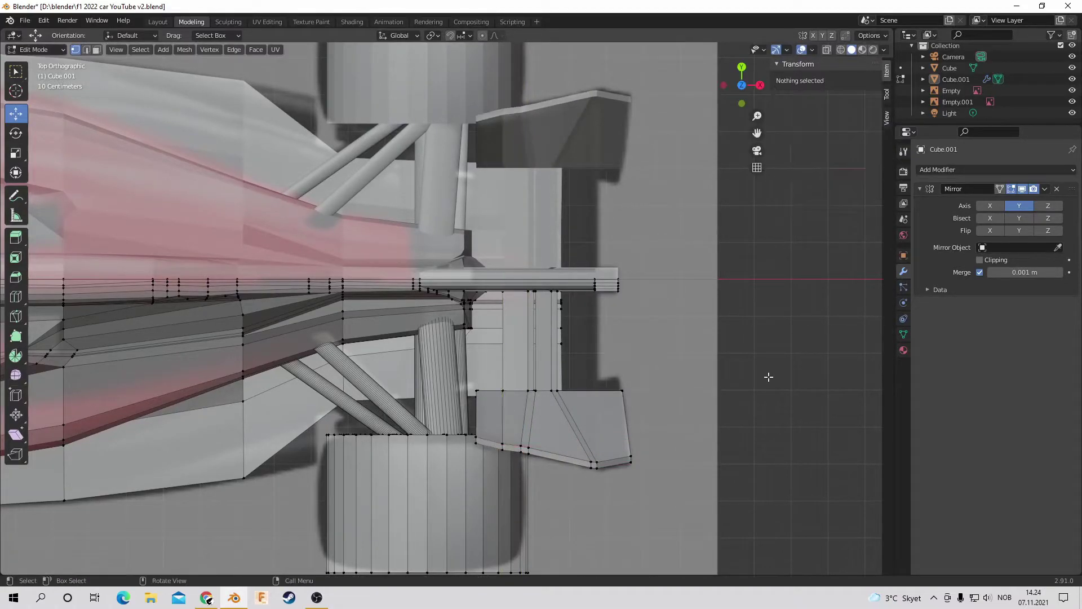
# Step: Taper the endplate's rear by moving a rear vertex sideways in top view
pyautogui.moveTo(740, 87); pyautogui.dragTo(314, 291)
pyautogui.press('c')
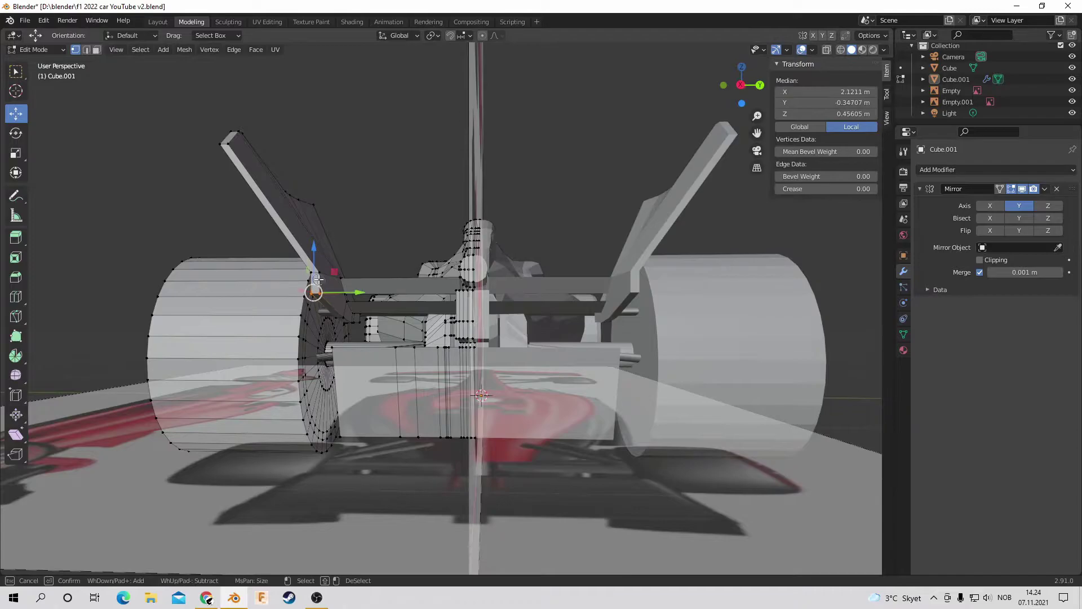
pyautogui.moveTo(740, 85); pyautogui.dragTo(341, 275)
pyautogui.hotkey('alt', 'a')
pyautogui.press('c')
pyautogui.click(743, 65)
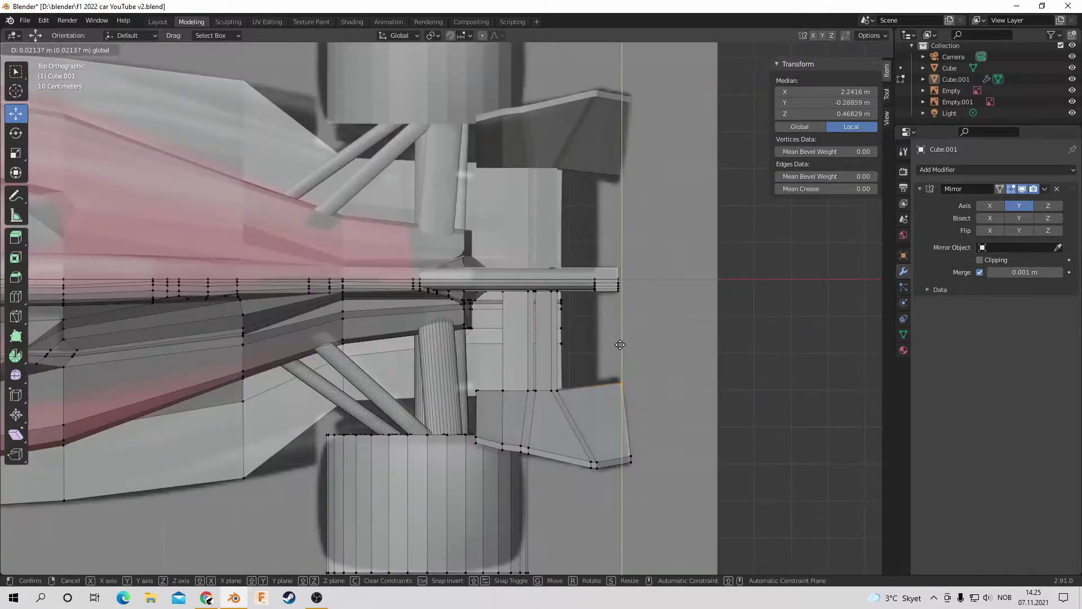
pyautogui.moveTo(563, 383); pyautogui.dragTo(620, 383)
# Step: Viewing from behind, add an edge loop across the tall rear endplate
pyautogui.moveTo(740, 84); pyautogui.dragTo(310, 413)
pyautogui.press('c')
pyautogui.press('Escape')
pyautogui.hotkey('alt', 'a')
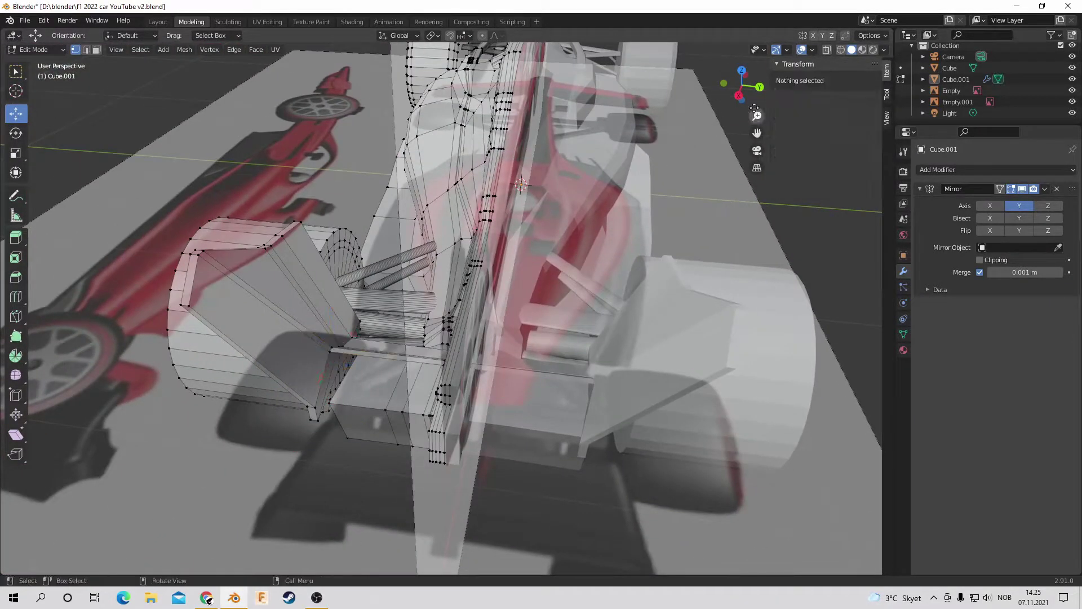
pyautogui.moveTo(740, 84); pyautogui.dragTo(768, 83)
pyautogui.click(16, 296)
pyautogui.moveTo(289, 241); pyautogui.dragTo(285, 239)
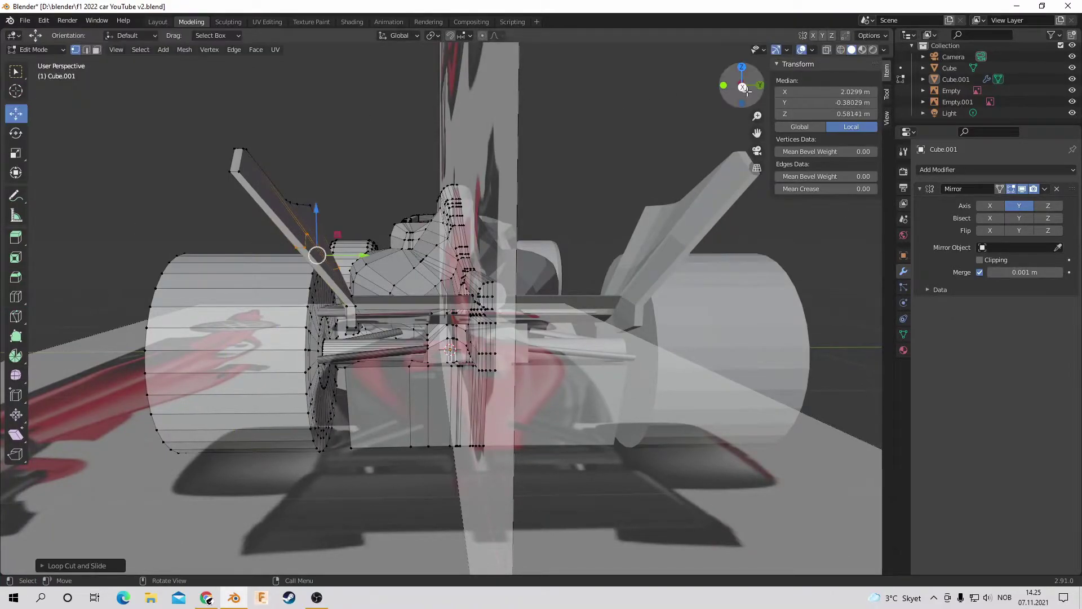
# Step: Confirm the new endplate loop and reposition it in side view
pyautogui.click(287, 243)
pyautogui.hotkey('shift', 'space')
pyautogui.press('g')
pyautogui.click(738, 79)
pyautogui.press('g')
pyautogui.click(408, 243)
# Step: Reshape the endplate by moving its vertices down and inward in side view
pyautogui.moveTo(755, 84); pyautogui.dragTo(778, 88)
pyautogui.click(742, 85)
pyautogui.press('g')
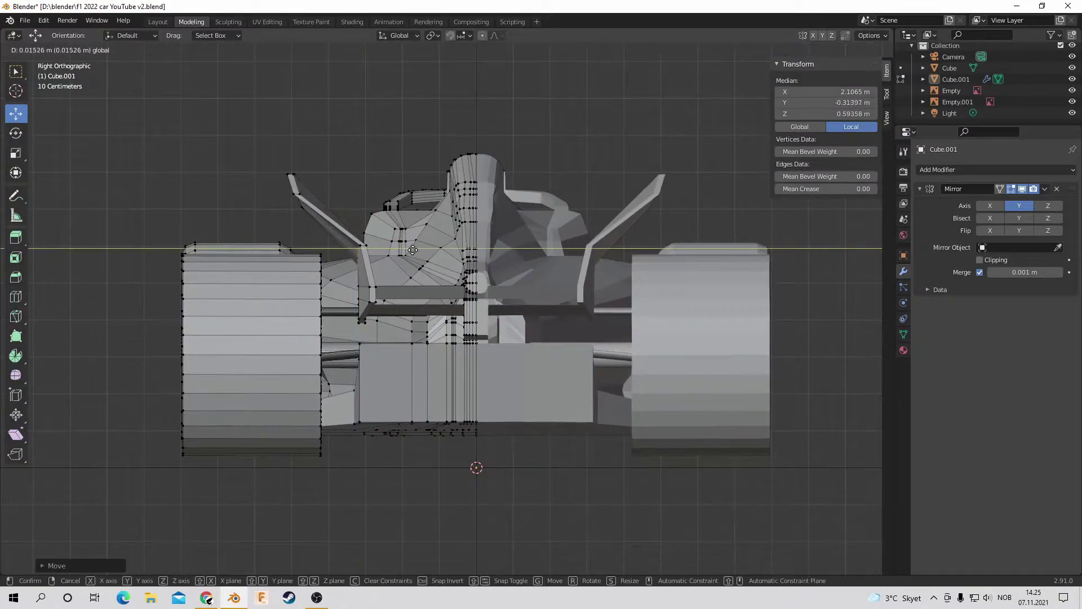
pyautogui.click(675, 96)
pyautogui.moveTo(676, 95); pyautogui.dragTo(648, 113, button='middle')
pyautogui.moveTo(394, 226); pyautogui.dragTo(439, 253, button='middle')
pyautogui.press('KP_3')
pyautogui.press('g')
pyautogui.click(360, 212)
# Step: Add another edge loop on the endplate and position it in side view
pyautogui.click(16, 297)
pyautogui.moveTo(377, 282); pyautogui.dragTo(388, 290)
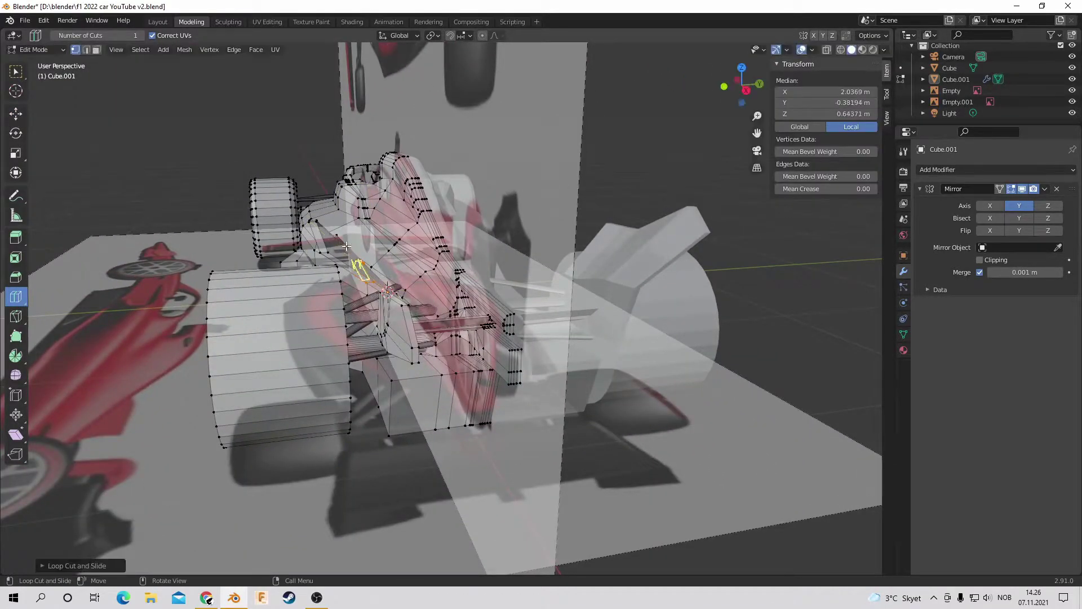
pyautogui.press('KP_3')
pyautogui.click(16, 113)
pyautogui.press('g')
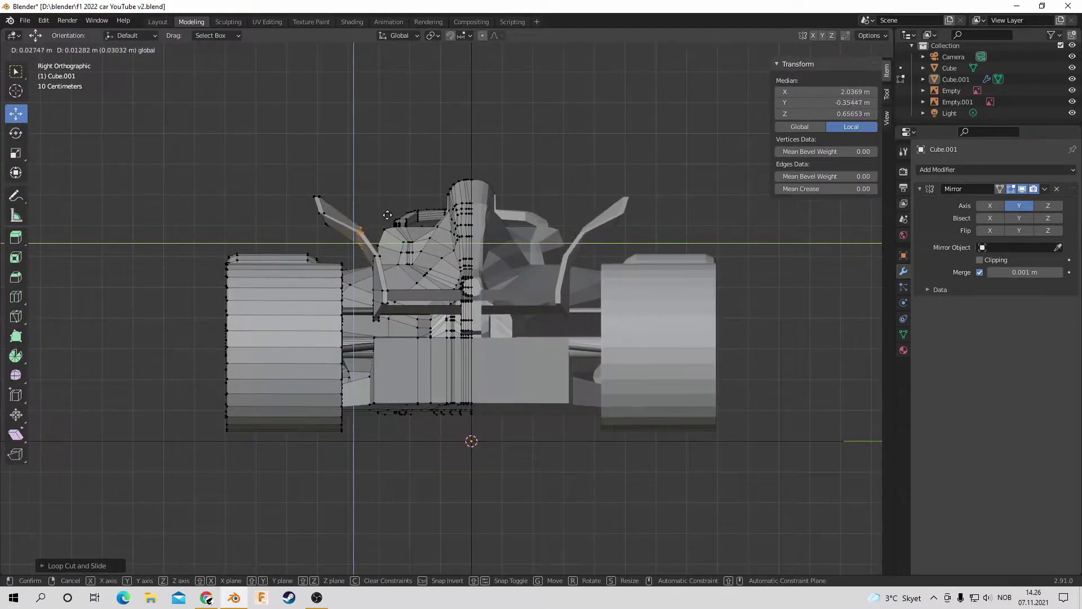
pyautogui.click(386, 216)
# Step: Move the selected endplate vertices along Y, undoing and redoing the move
pyautogui.moveTo(386, 216); pyautogui.dragTo(536, 169, button='middle')
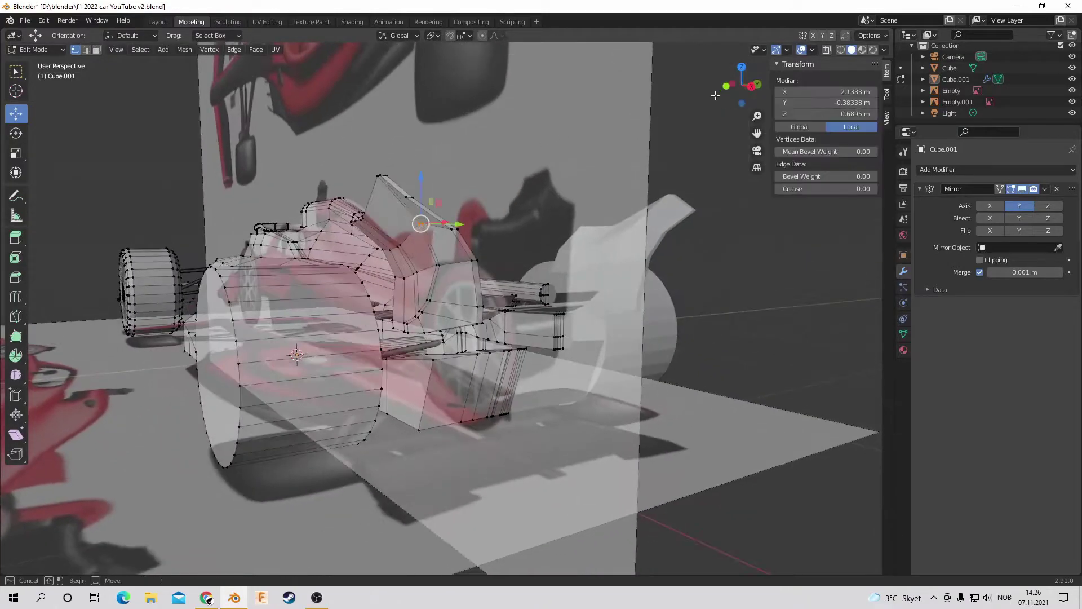
pyautogui.moveTo(742, 87); pyautogui.dragTo(344, 268)
pyautogui.press('KP_3')
pyautogui.press('g')
pyautogui.press('y')
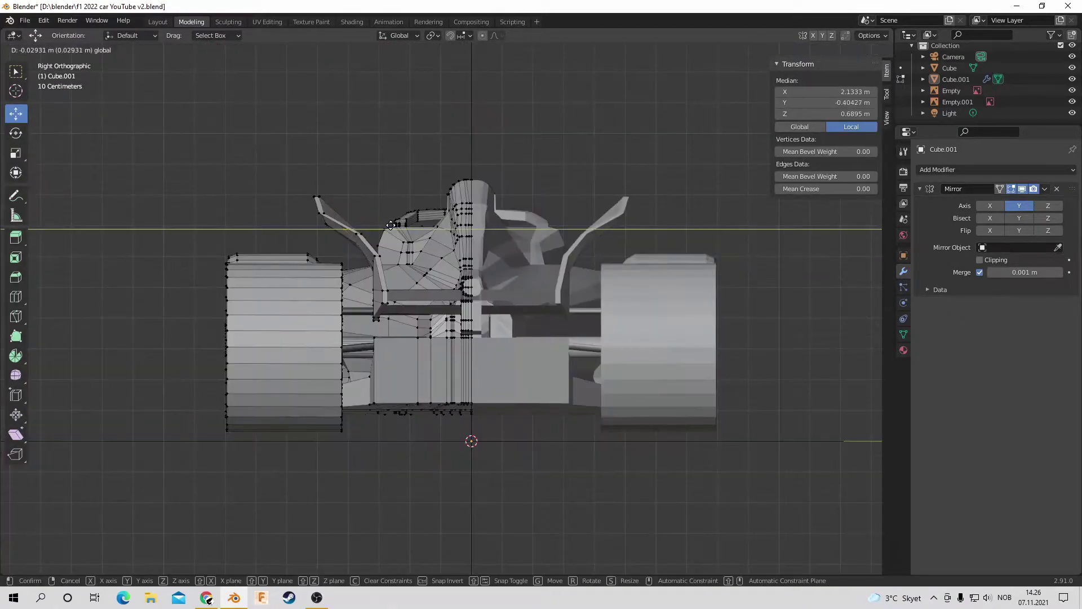
pyautogui.hotkey('ctrl', 'z')
pyautogui.hotkey('ctrl', 'z')
pyautogui.moveTo(735, 82); pyautogui.dragTo(507, 192)
pyautogui.hotkey('ctrl', 'shift', 'z')
pyautogui.press('KP_3')
# Step: Select a single vertex at the endplate's top corner, then clear the selection
pyautogui.click(322, 214)
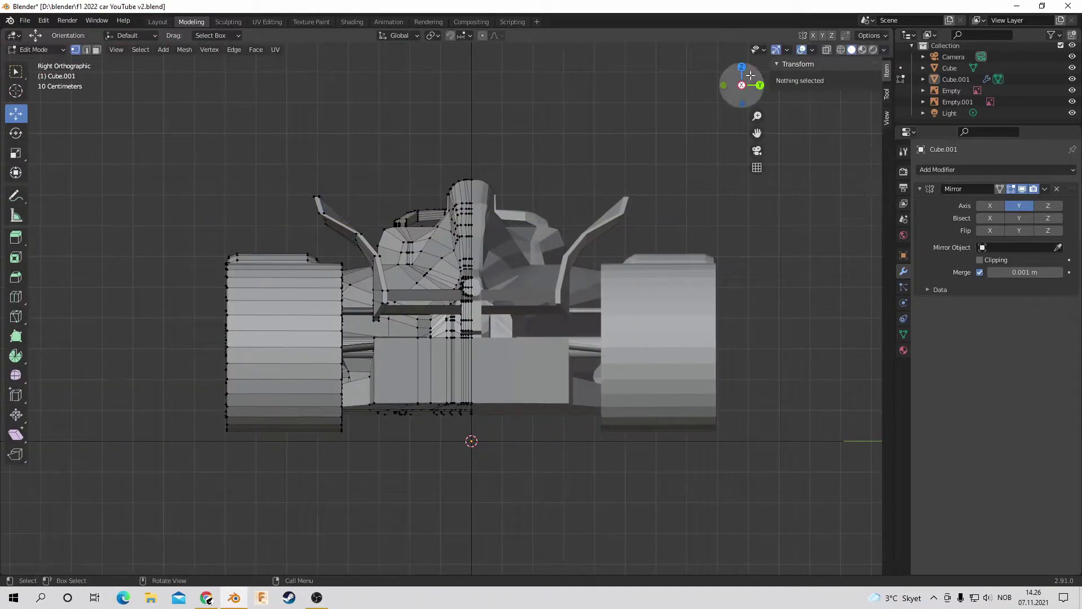
pyautogui.moveTo(738, 84); pyautogui.dragTo(710, 121)
pyautogui.press('c')
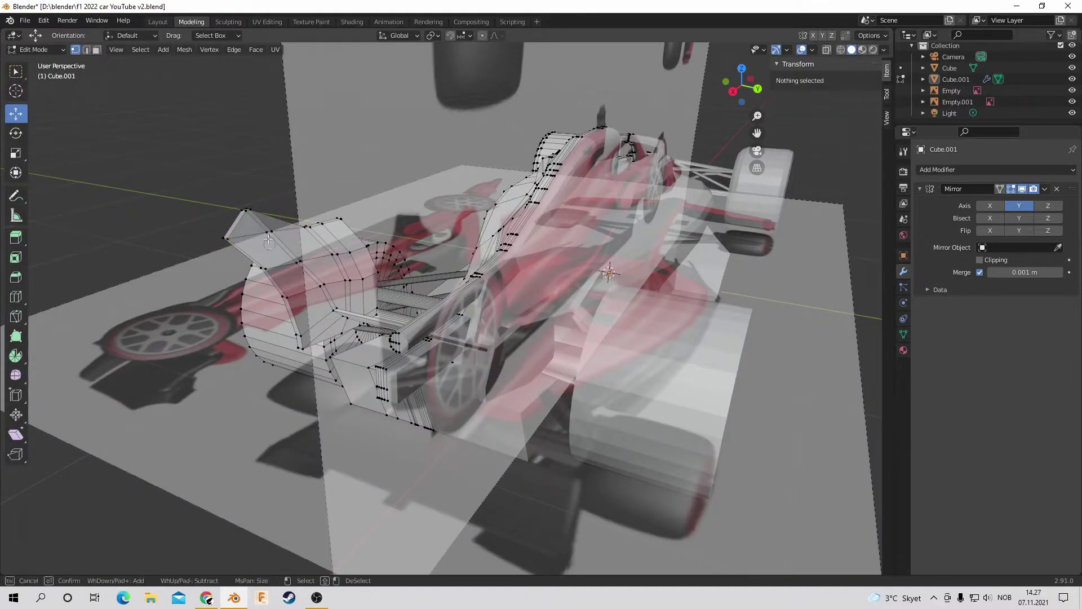
pyautogui.moveTo(738, 79)
pyautogui.mouseDown()
pyautogui.moveTo(748, 91)
pyautogui.moveTo(736, 95)
pyautogui.mouseUp()
pyautogui.hotkey('alt', 'a')
# Step: Select an edge loop on the endplate, check the vertex options, then clear the selection
pyautogui.click(740, 87)
pyautogui.click(580, 254)
pyautogui.moveTo(581, 253); pyautogui.dragTo(613, 239, button='middle')
pyautogui.press('c')
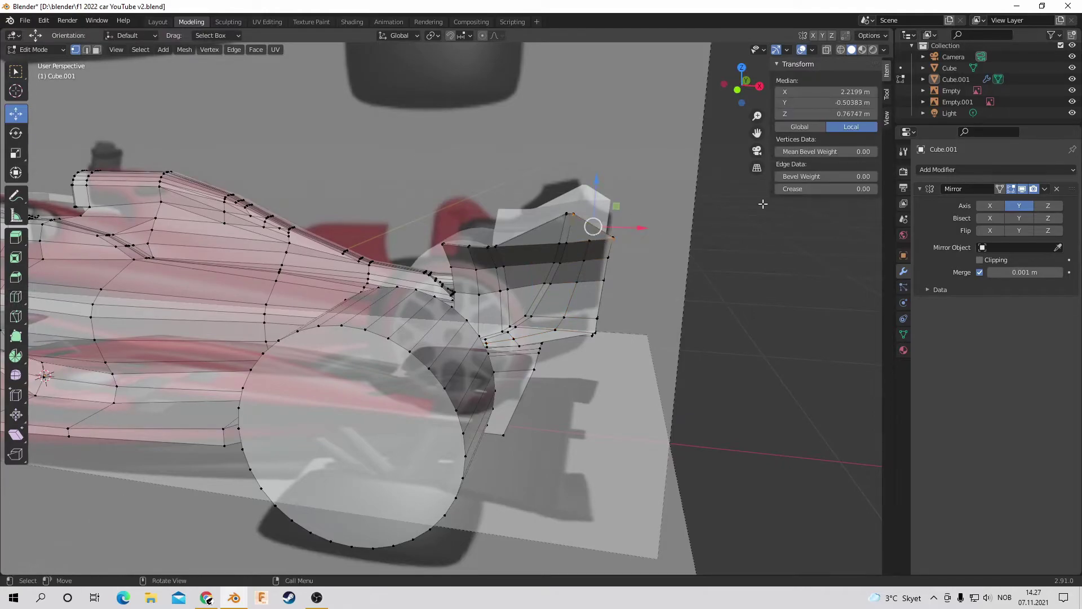
pyautogui.rightClick(757, 204)
pyautogui.click(703, 254)
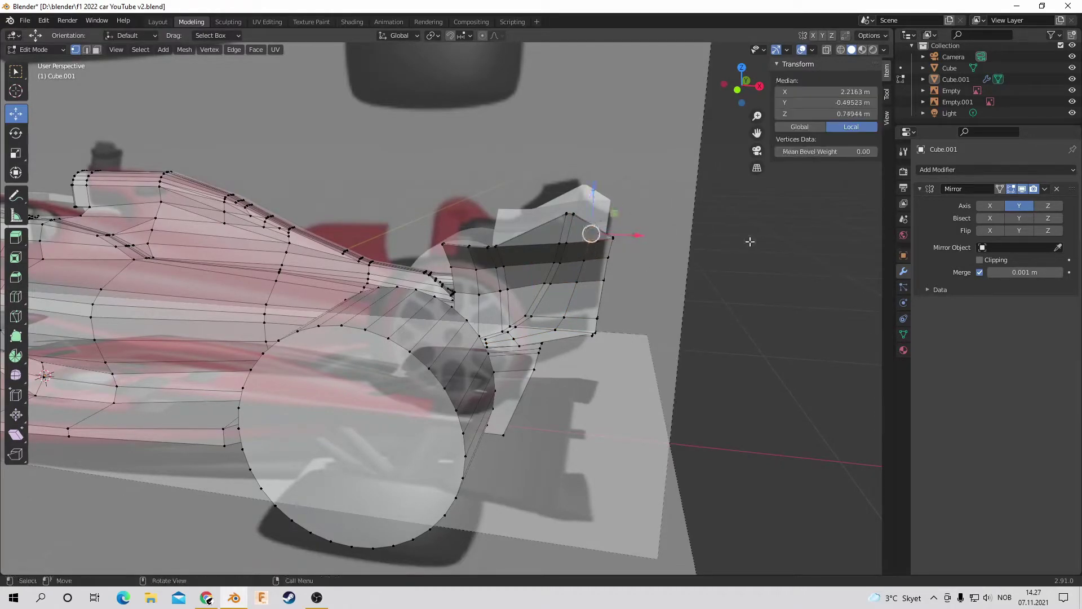
pyautogui.hotkey('alt', 'a')
pyautogui.moveTo(749, 241); pyautogui.dragTo(704, 271, button='middle')
# Step: Circle-select the wing-tip vertices in front view, deselecting one stray vertex
pyautogui.moveTo(256, 267); pyautogui.dragTo(241, 248)
pyautogui.press('KP_Decimal')
pyautogui.press('KP_1')
pyautogui.press('Escape')
pyautogui.press('c')
pyautogui.middleClick(586, 204)
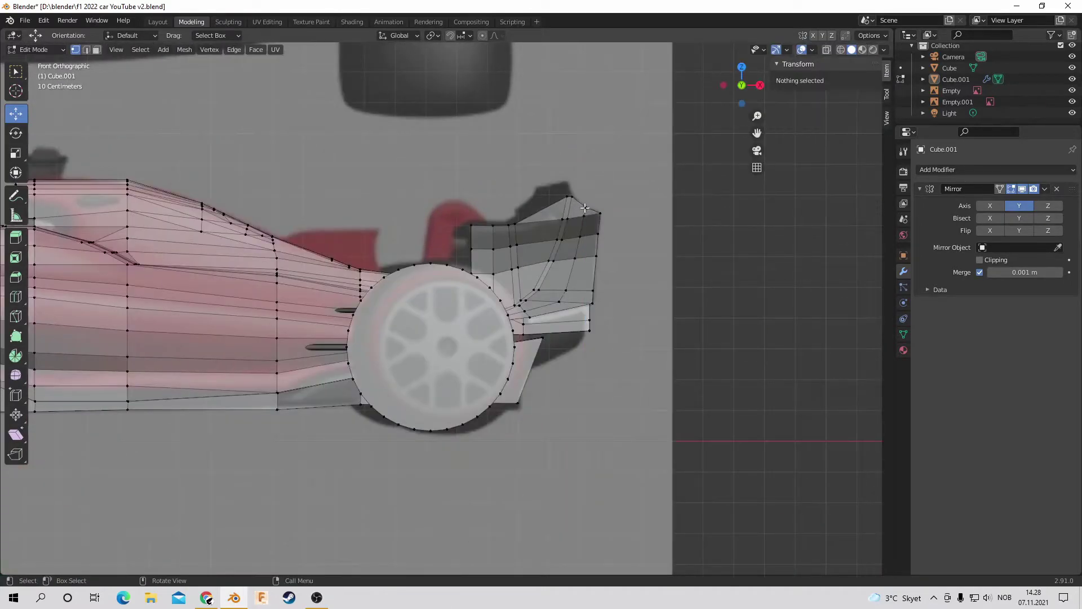
pyautogui.press('Escape')
pyautogui.moveTo(735, 99); pyautogui.dragTo(778, 96)
# Step: Select the endplate's top vertices and extrude the top edge in front view
pyautogui.press('c')
pyautogui.click(570, 240)
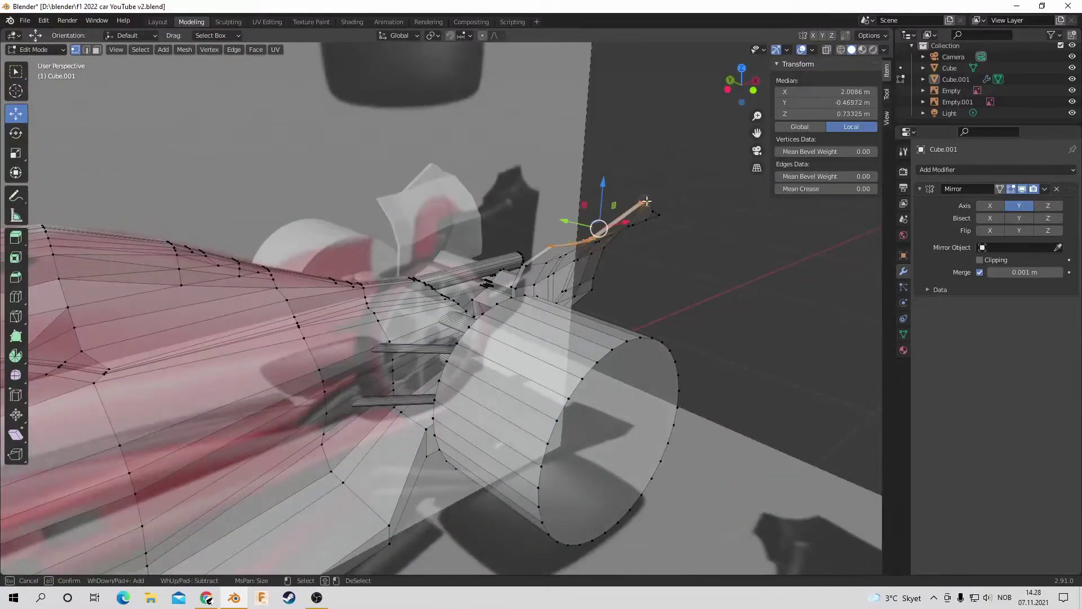
pyautogui.click(658, 210)
pyautogui.press('Escape')
pyautogui.press('KP_1')
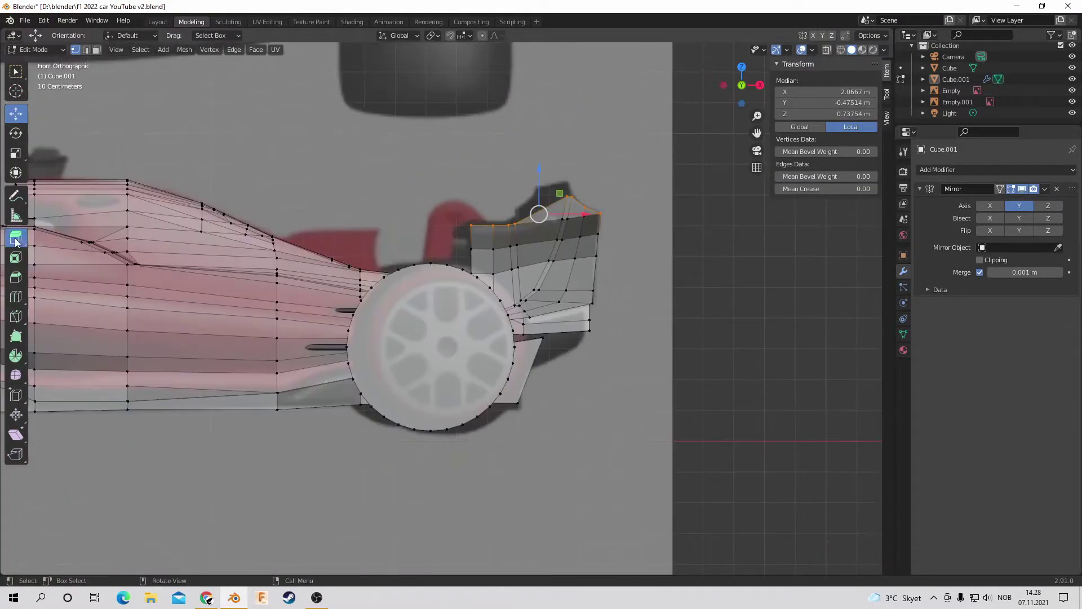
pyautogui.moveTo(544, 171); pyautogui.dragTo(536, 171)
pyautogui.click(756, 168)
# Step: Extrude the narrow top strip further inward toward the car
pyautogui.moveTo(743, 85); pyautogui.dragTo(733, 91)
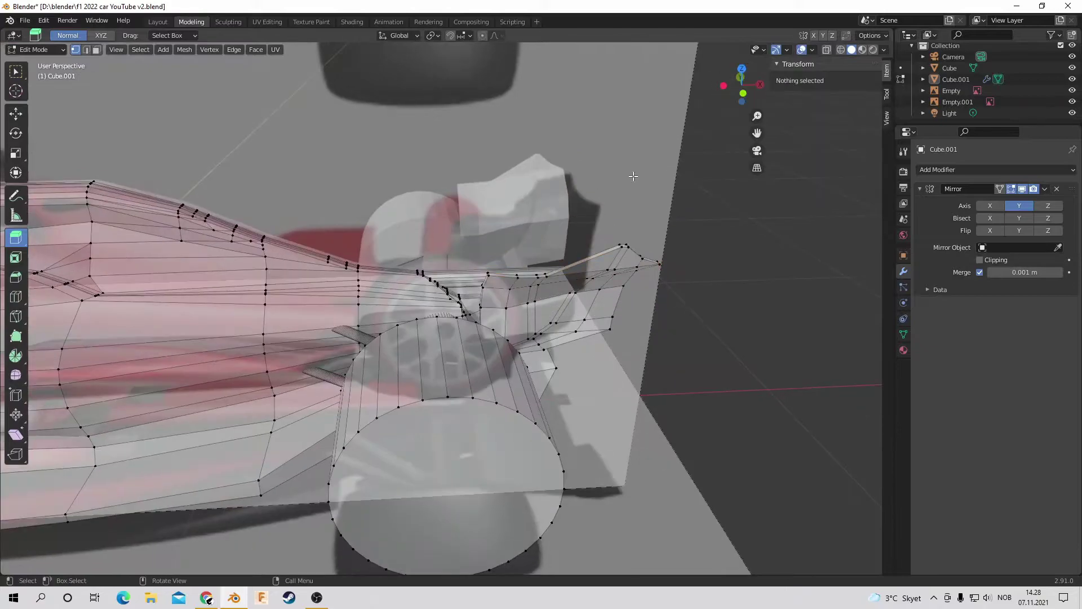
pyautogui.press('c')
pyautogui.click(540, 275)
pyautogui.click(746, 93)
pyautogui.moveTo(516, 169)
pyautogui.mouseDown()
pyautogui.moveTo(532, 172)
pyautogui.moveTo(510, 170)
pyautogui.mouseUp()
pyautogui.moveTo(510, 169); pyautogui.dragTo(290, 205, button='middle')
# Step: Select the endplate's top vertices and extrude them to extend the upper flap
pyautogui.press('c')
pyautogui.click(289, 206)
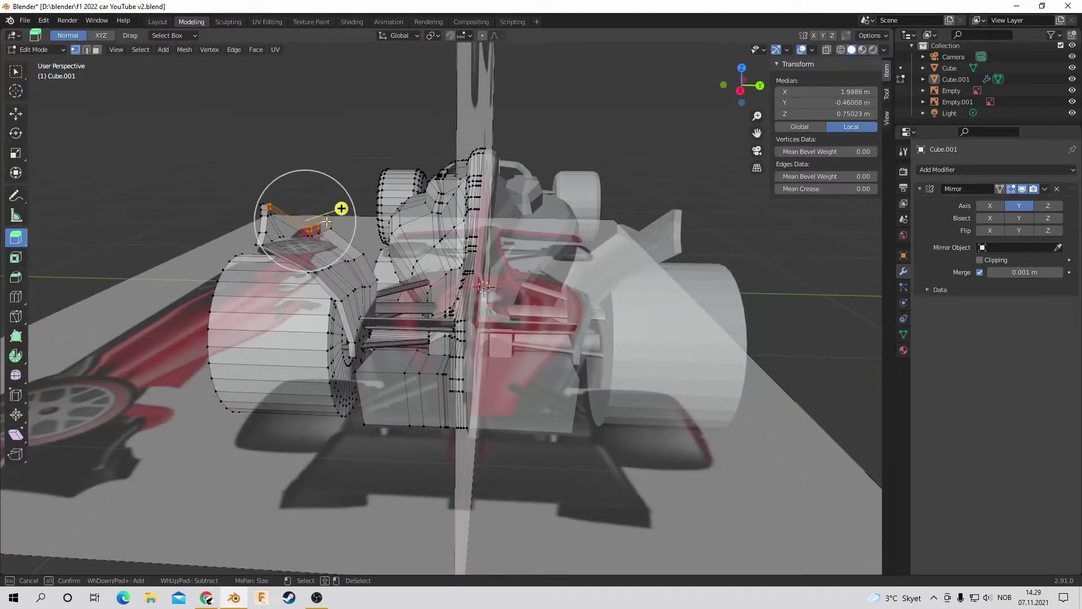
pyautogui.click(318, 229)
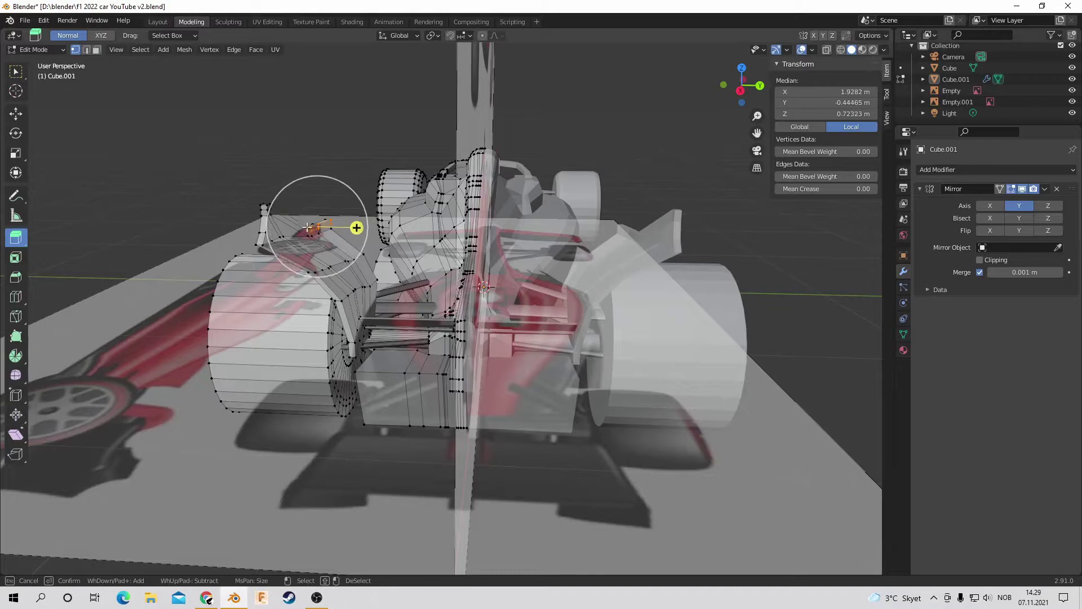
pyautogui.moveTo(347, 224); pyautogui.dragTo(369, 206, button='middle')
pyautogui.press('Escape')
pyautogui.press('e')
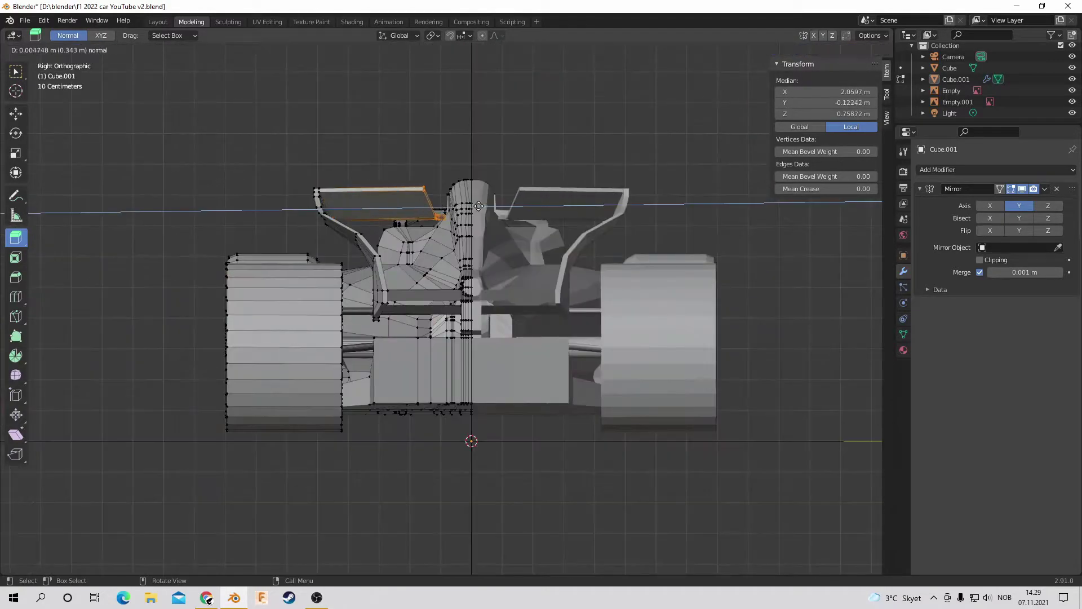
pyautogui.click(498, 196)
# Step: Select the wing's top-centre vertex and set its Y position to -0.088316 m
pyautogui.moveTo(498, 196); pyautogui.dragTo(491, 222, button='middle')
pyautogui.press('c')
pyautogui.click(491, 221)
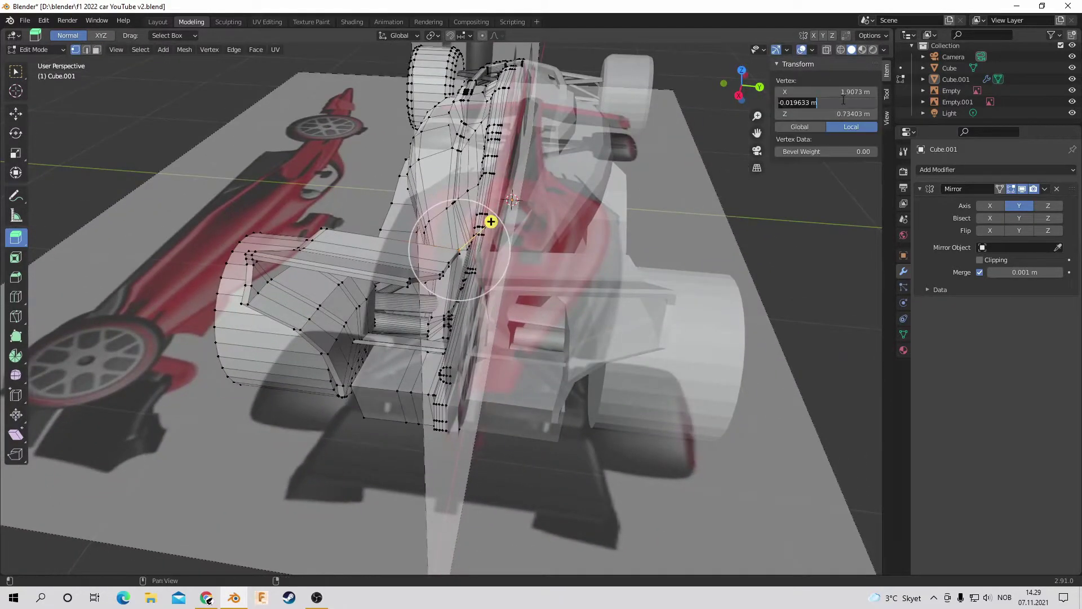
pyautogui.click(738, 96)
pyautogui.click(818, 103)
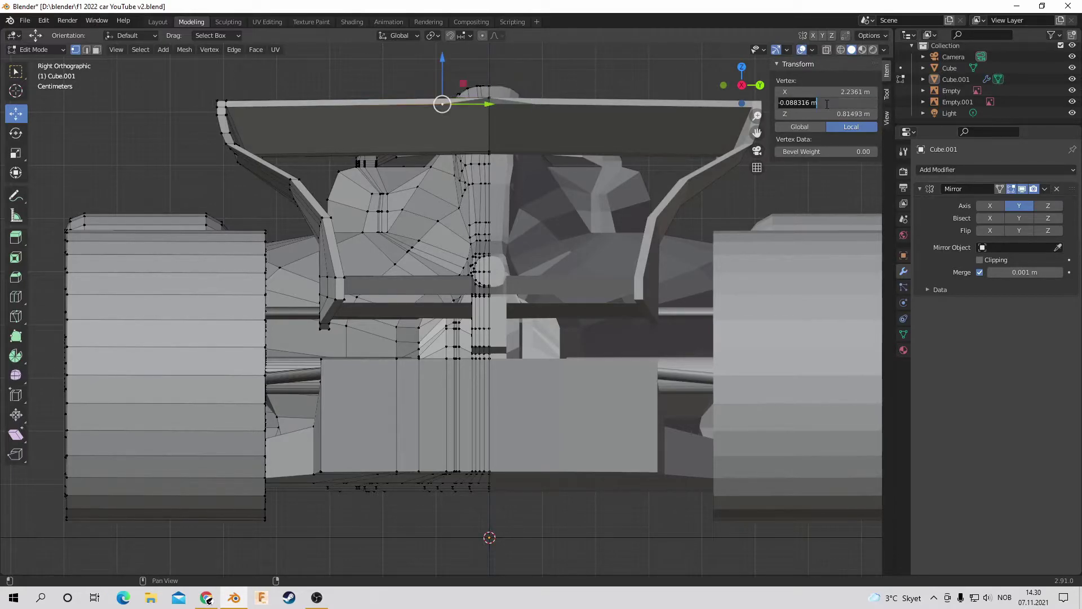
# Step: Select the wing's top bar vertices and move them sideways along X in top view
pyautogui.hotkey('alt', 'a')
pyautogui.moveTo(507, 226); pyautogui.dragTo(451, 141, button='middle')
pyautogui.press('c')
pyautogui.click(552, 74)
pyautogui.moveTo(632, 50); pyautogui.dragTo(776, 275, button='middle')
pyautogui.press('c')
pyautogui.moveTo(577, 152); pyautogui.dragTo(498, 133, button='middle')
pyautogui.press('KP_7')
pyautogui.press('g')
pyautogui.press('x')
pyautogui.click(617, 258)
# Step: In side view, cut a new edge loop across the rear wing
pyautogui.press('KP_3')
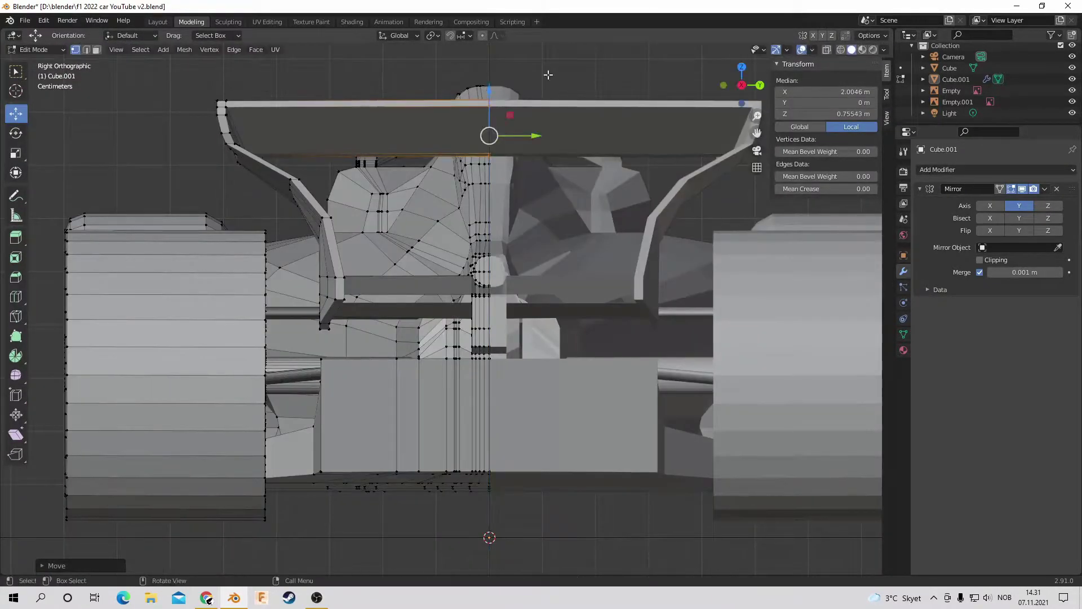
pyautogui.click(16, 296)
pyautogui.click(248, 125)
pyautogui.moveTo(318, 98)
pyautogui.mouseDown(button='middle')
pyautogui.moveTo(451, 220)
pyautogui.moveTo(757, 79)
pyautogui.mouseUp(button='middle')
pyautogui.hotkey('shift', 'space')
# Step: Select wing vertices and move them along Z in side view
pyautogui.press('g')
pyautogui.press('c')
pyautogui.press('Escape')
pyautogui.click(757, 79)
pyautogui.press('g')
pyautogui.press('z')
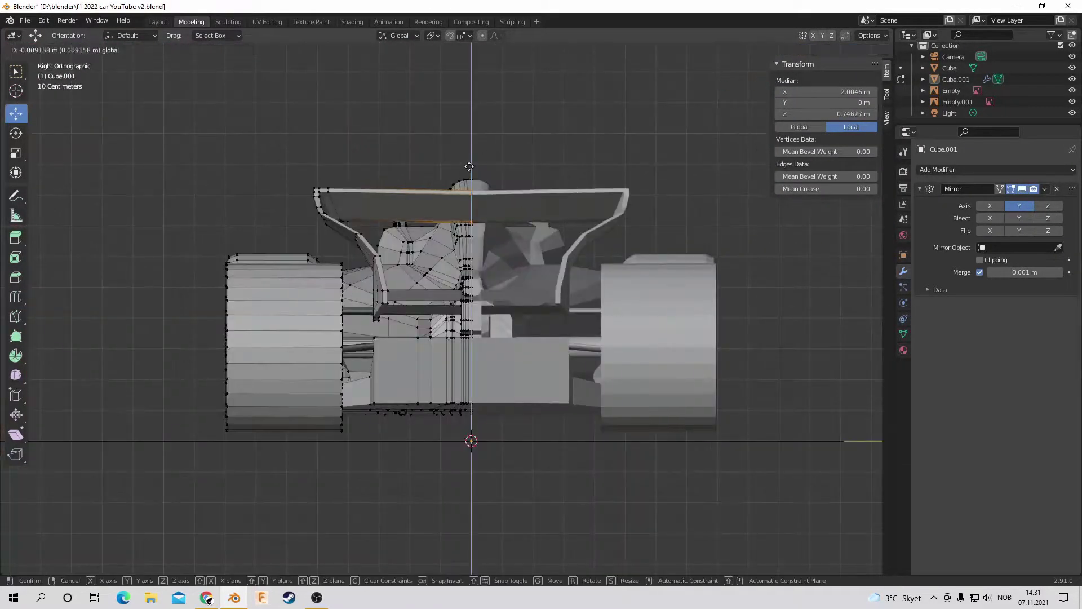
pyautogui.click(469, 182)
# Step: Add another loop cut on the wing and slide it slightly lower
pyautogui.hotkey('shift', 'space')
pyautogui.hotkey('ctrl', 'r')
pyautogui.moveTo(394, 205); pyautogui.dragTo(381, 209)
pyautogui.moveTo(389, 169); pyautogui.dragTo(385, 182)
pyautogui.click(385, 181)
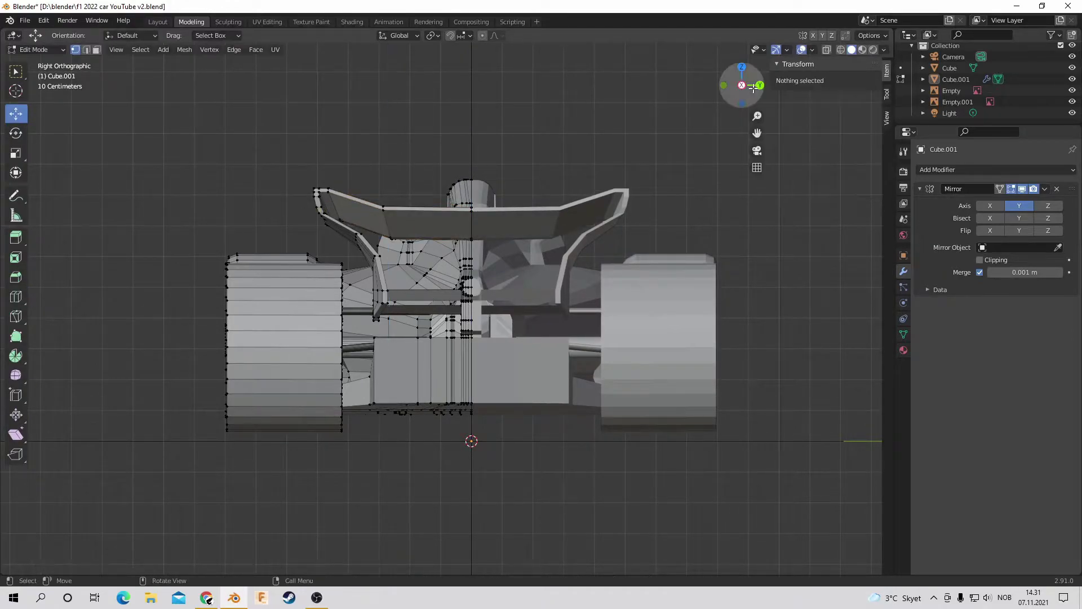
# Step: Select the wing's top loop and shift it along Z by about 0.048 m
pyautogui.moveTo(736, 84); pyautogui.dragTo(721, 99)
pyautogui.press('c')
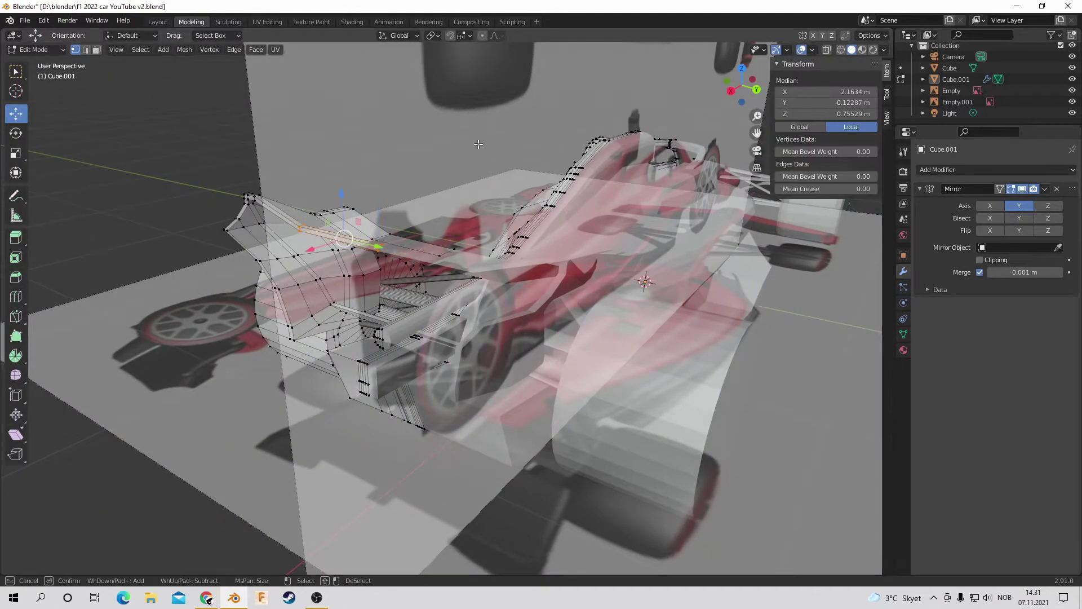
pyautogui.press('Escape')
pyautogui.press('KP_3')
pyautogui.press('g')
pyautogui.press('z')
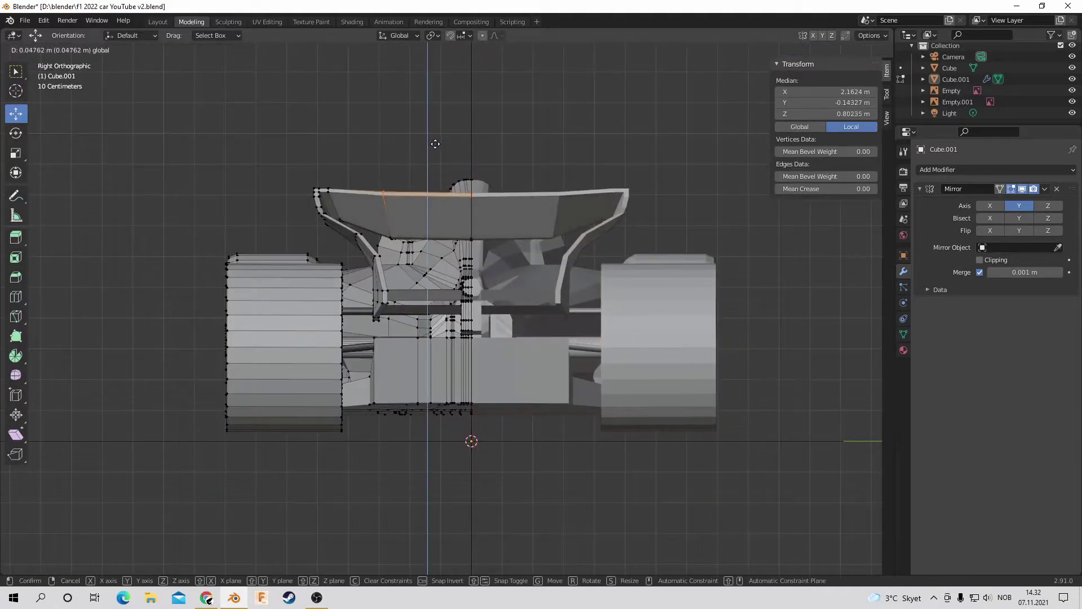
pyautogui.click(435, 145)
pyautogui.moveTo(435, 145); pyautogui.dragTo(274, 199, button='middle')
# Step: Cut a new edge loop across the rear wing end
pyautogui.hotkey('alt', 'a')
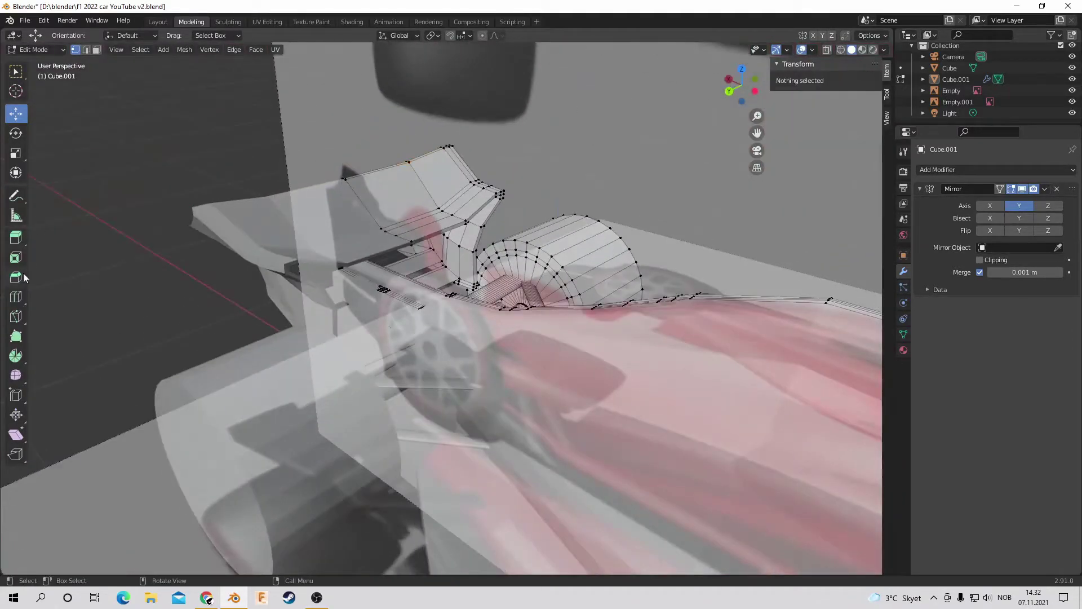
pyautogui.click(391, 201)
pyautogui.hotkey('shift', 'space')
pyautogui.press('g')
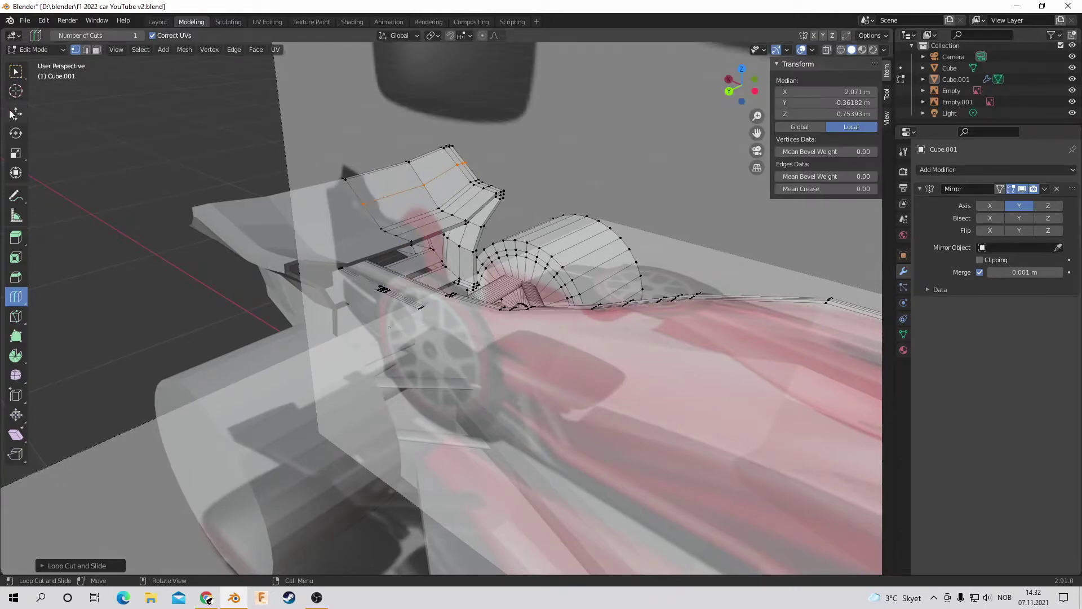
# Step: Select wing vertices and move them in the rear orthographic view
pyautogui.moveTo(479, 152); pyautogui.dragTo(675, 125, button='middle')
pyautogui.press('Escape')
pyautogui.press('ctrl+KP_1')
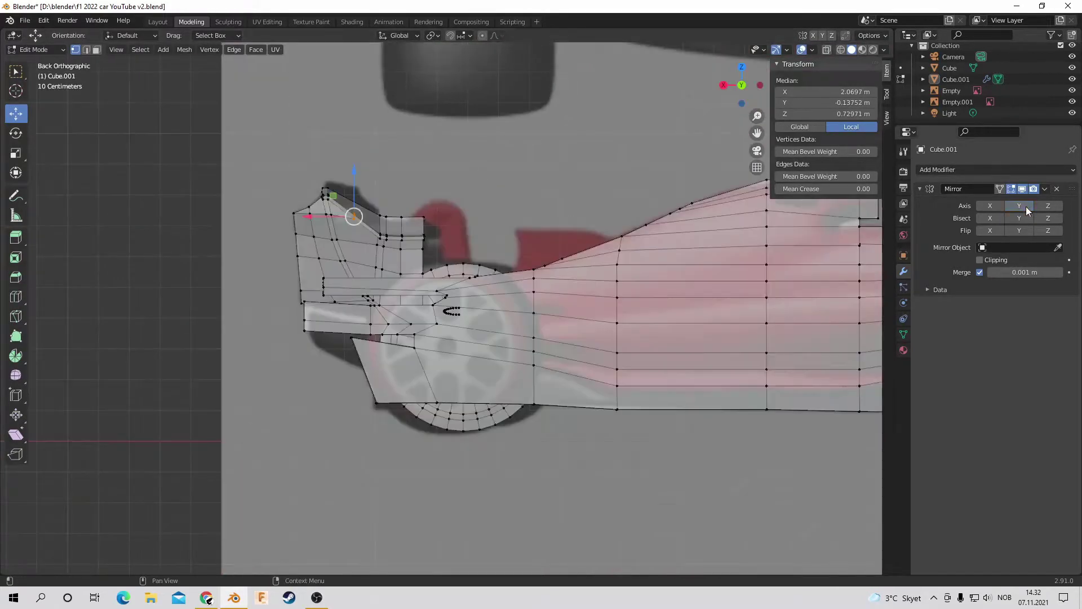
pyautogui.press('g')
pyautogui.click(326, 201)
pyautogui.hotkey('alt', 'a')
pyautogui.moveTo(325, 201); pyautogui.dragTo(513, 239, button='middle')
# Step: Circle-select the wing vertices at the car's rear and reposition them in front view
pyautogui.press('c')
pyautogui.click(514, 240)
pyautogui.moveTo(468, 169); pyautogui.dragTo(533, 254, button='middle')
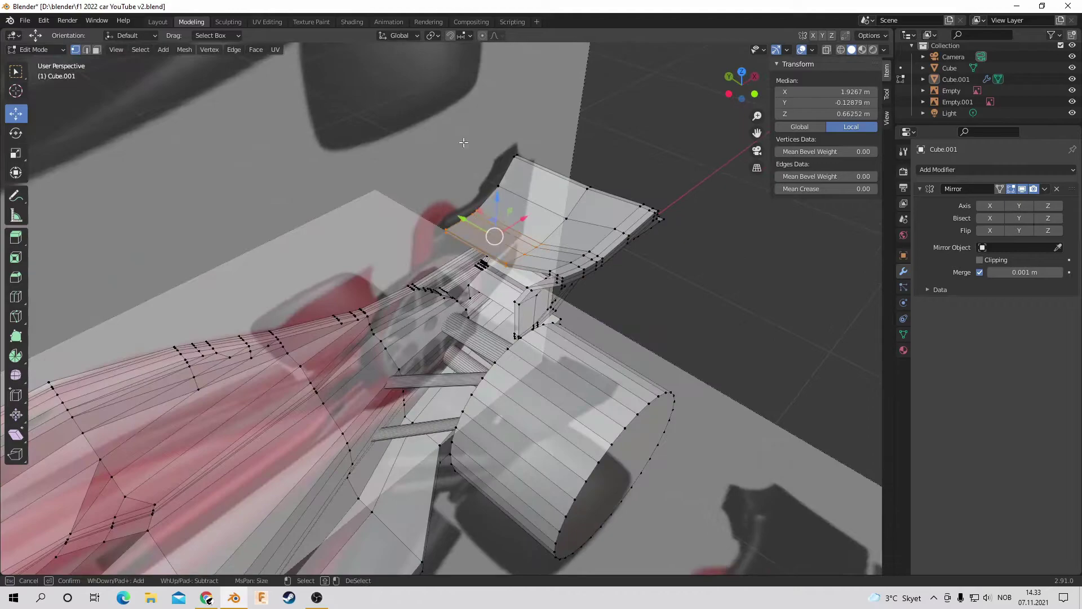
pyautogui.press('KP_1')
pyautogui.press('g')
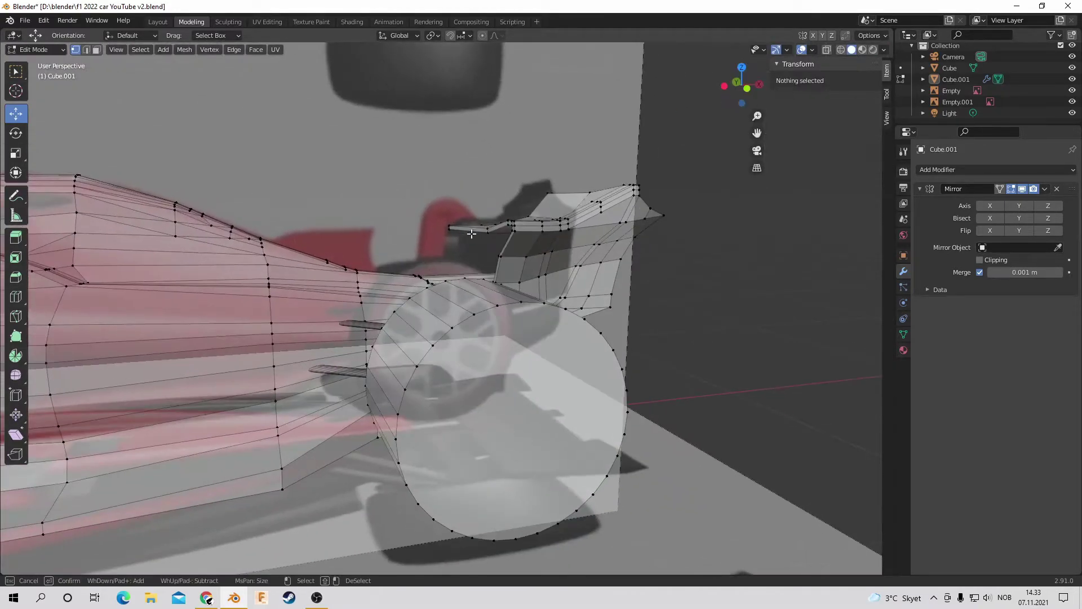
pyautogui.click(471, 234)
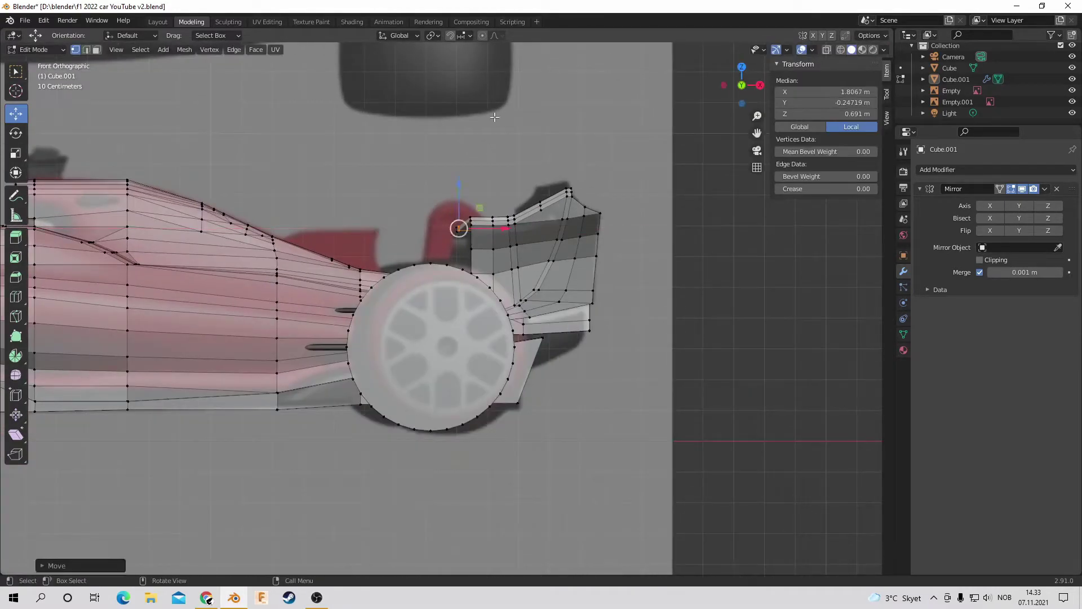
pyautogui.hotkey('alt', 'a')
# Step: Circle-select the vertices near the wing tip from a lower side angle
pyautogui.moveTo(742, 84); pyautogui.dragTo(708, 66)
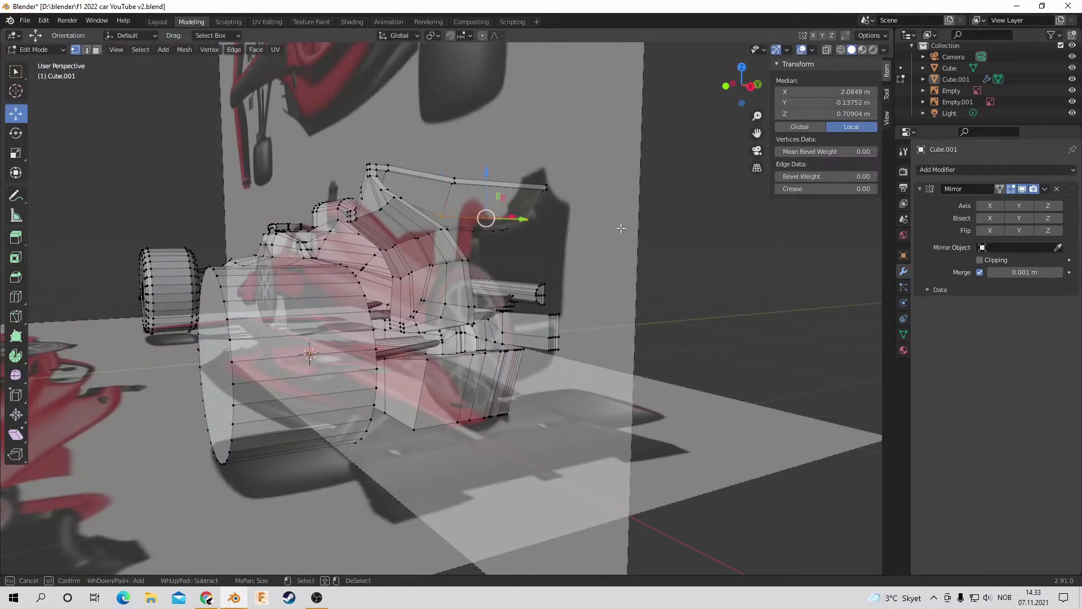
pyautogui.hotkey('alt', 'a')
pyautogui.moveTo(621, 227); pyautogui.dragTo(548, 179, button='middle')
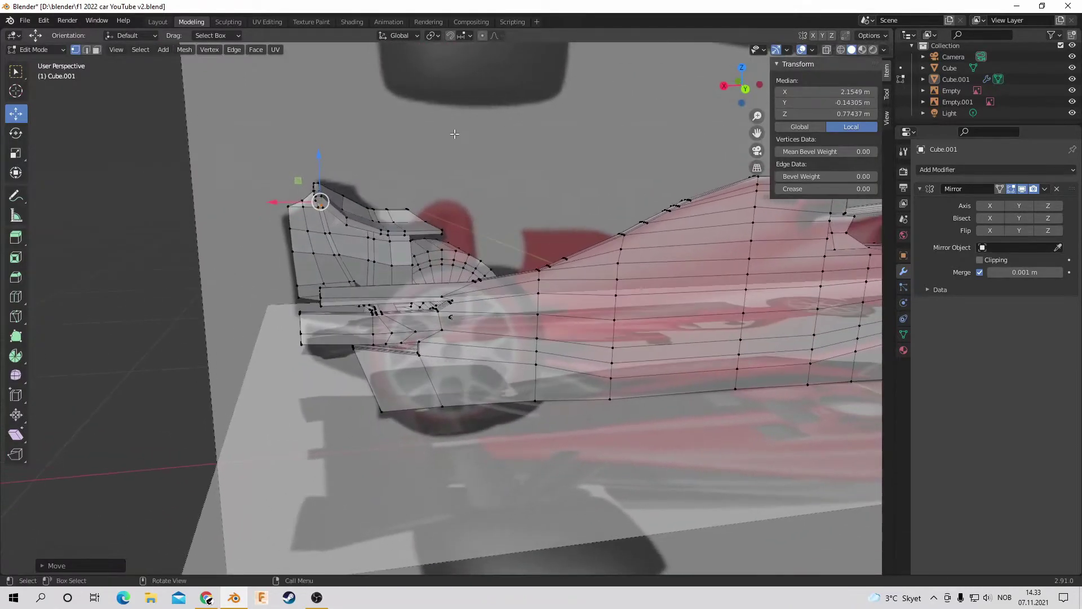
pyautogui.hotkey('alt', 'a')
pyautogui.moveTo(741, 84); pyautogui.dragTo(645, 169)
pyautogui.press('c')
pyautogui.click(583, 205)
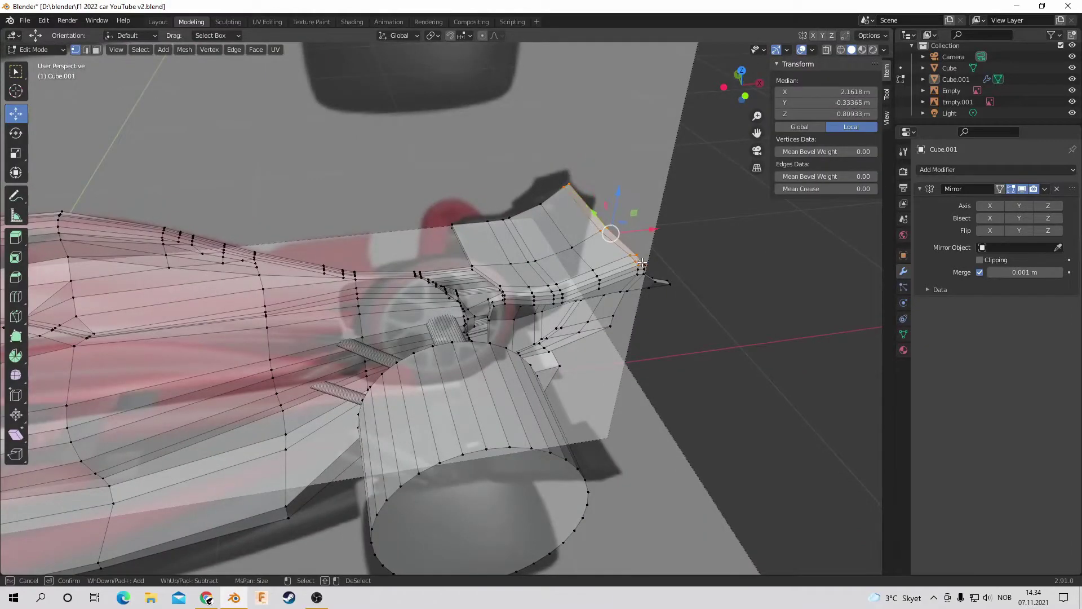
pyautogui.press('Escape')
# Step: Add more wing-tip vertices and pull them up into the upswept shape in front view
pyautogui.moveTo(727, 113); pyautogui.dragTo(735, 93)
pyautogui.click(464, 182)
pyautogui.moveTo(463, 182); pyautogui.dragTo(318, 127, button='middle')
pyautogui.click(273, 161)
pyautogui.press('Escape')
pyautogui.press('KP_1')
pyautogui.click(570, 148)
pyautogui.moveTo(564, 152); pyautogui.dragTo(429, 150, button='middle')
pyautogui.press('KP_1')
pyautogui.click(537, 157)
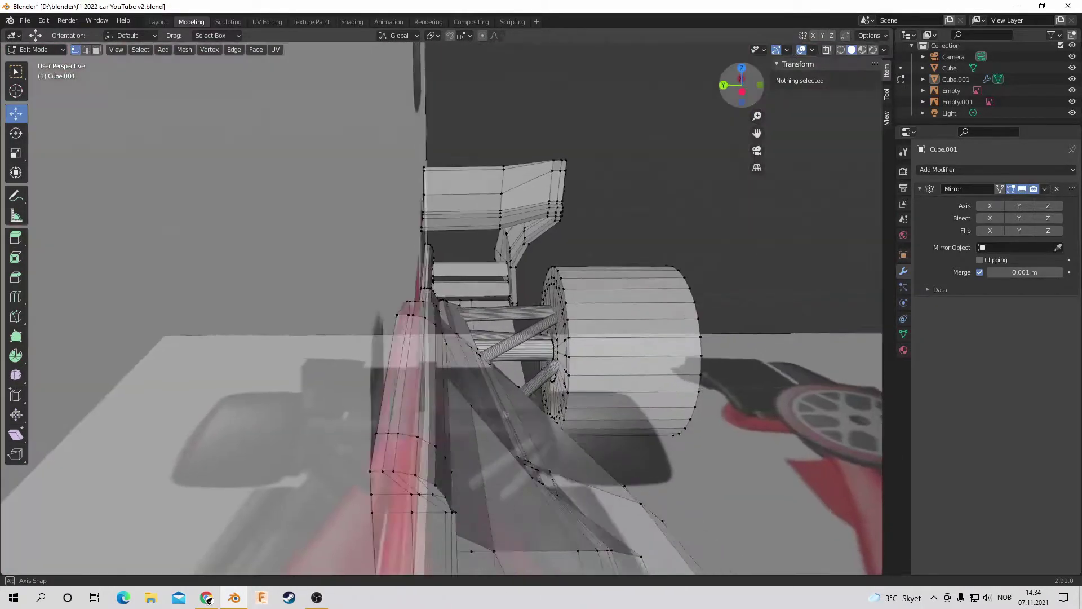
# Step: Pick a single wing vertex and start moving it along Z in left side view
pyautogui.moveTo(439, 310); pyautogui.dragTo(20, 307, button='middle')
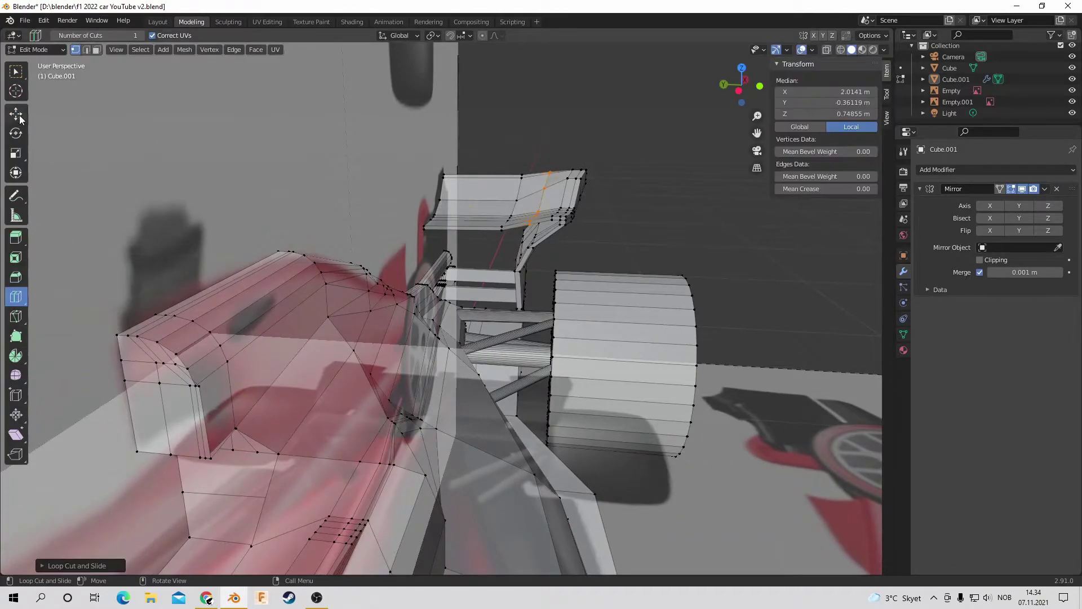
pyautogui.click(556, 128)
pyautogui.moveTo(557, 128); pyautogui.dragTo(322, 319, button='middle')
pyautogui.press('c')
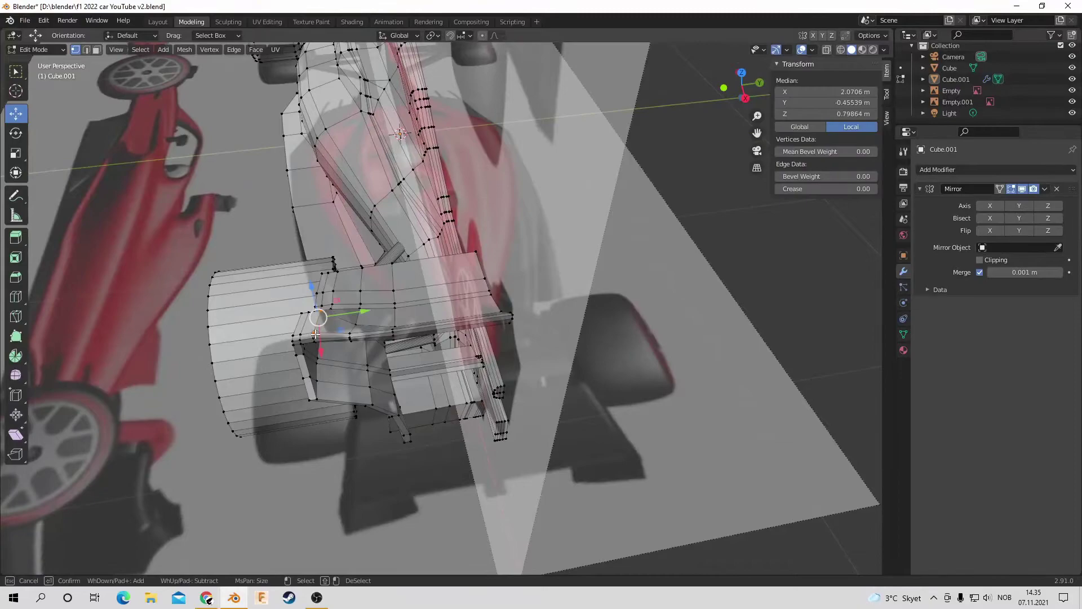
pyautogui.press('Escape')
pyautogui.press('ctrl+KP_3')
pyautogui.press('g')
pyautogui.press('z')
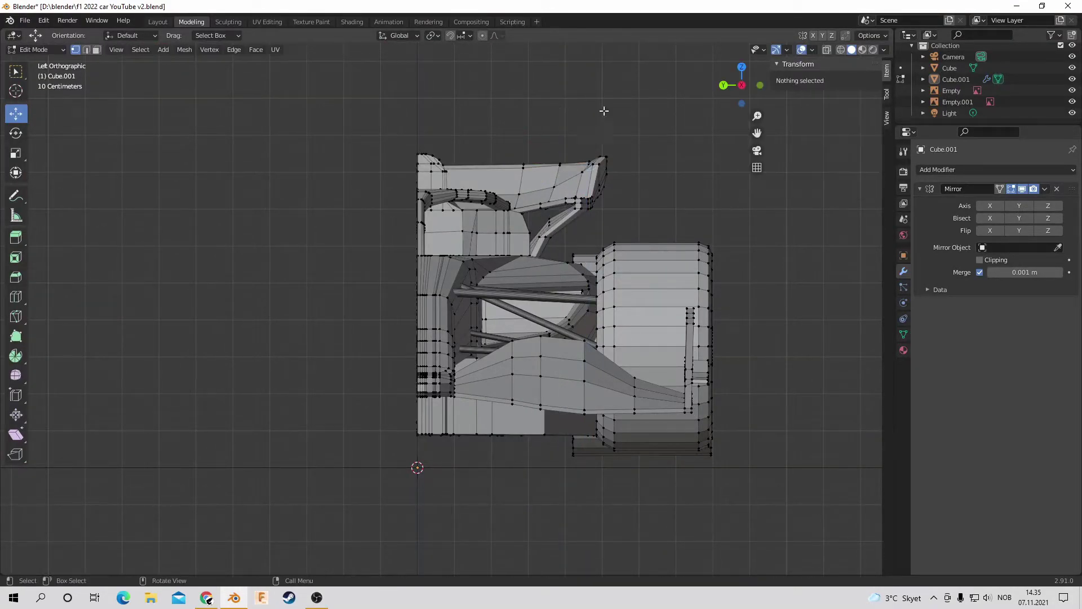
# Step: Select the wing's top corner vertex using the side and perspective views
pyautogui.hotkey('alt', 'a')
pyautogui.moveTo(562, 124); pyautogui.dragTo(174, 210, button='middle')
pyautogui.press('ctrl+KP_3')
pyautogui.hotkey('alt', 'a')
pyautogui.press('KP_3')
pyautogui.click(241, 96)
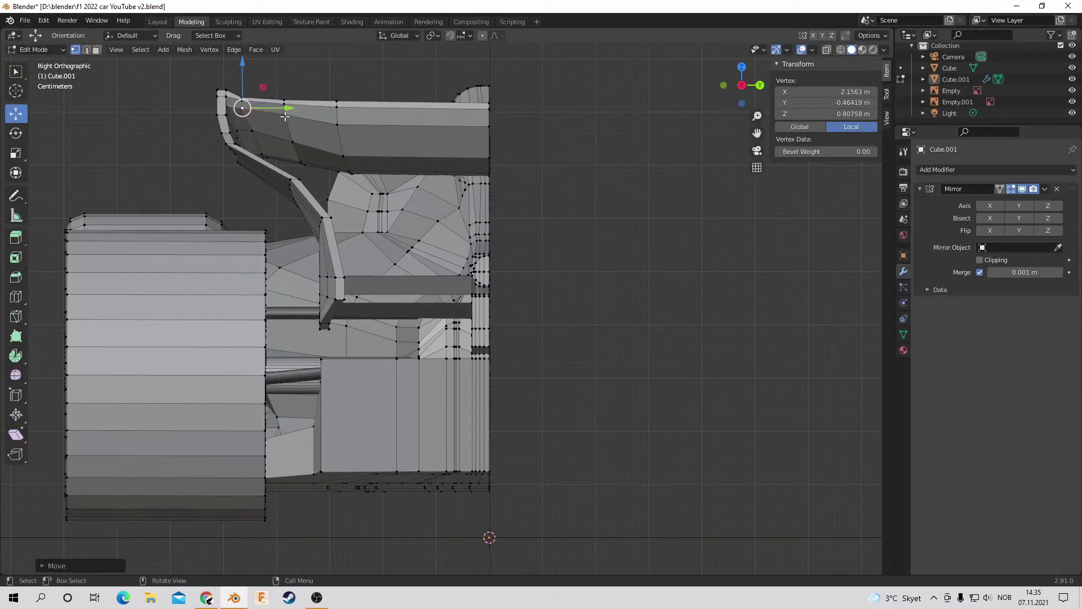
pyautogui.hotkey('alt', 'a')
pyautogui.moveTo(284, 114); pyautogui.dragTo(268, 170, button='middle')
pyautogui.click(269, 167)
# Step: Circle-select the outer wing-tip vertices, refining the selection in left side view
pyautogui.moveTo(729, 80); pyautogui.dragTo(619, 148)
pyautogui.press('c')
pyautogui.click(632, 139)
pyautogui.keyDown('shift'); pyautogui.click(634, 141); pyautogui.keyUp('shift')
pyautogui.click(583, 204)
pyautogui.press('Escape')
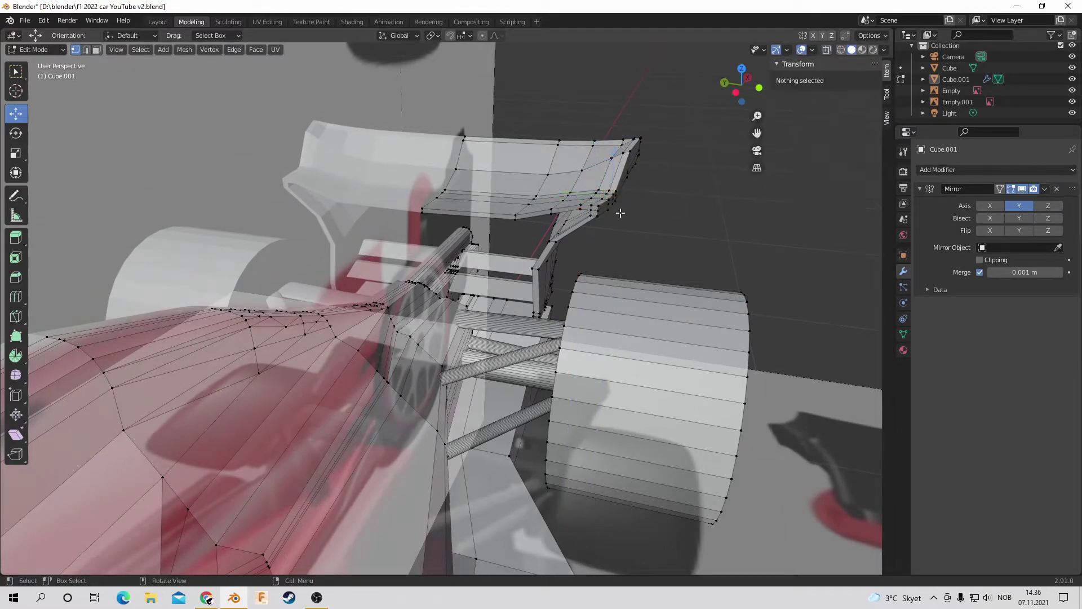
pyautogui.scroll(2, 612, 196)
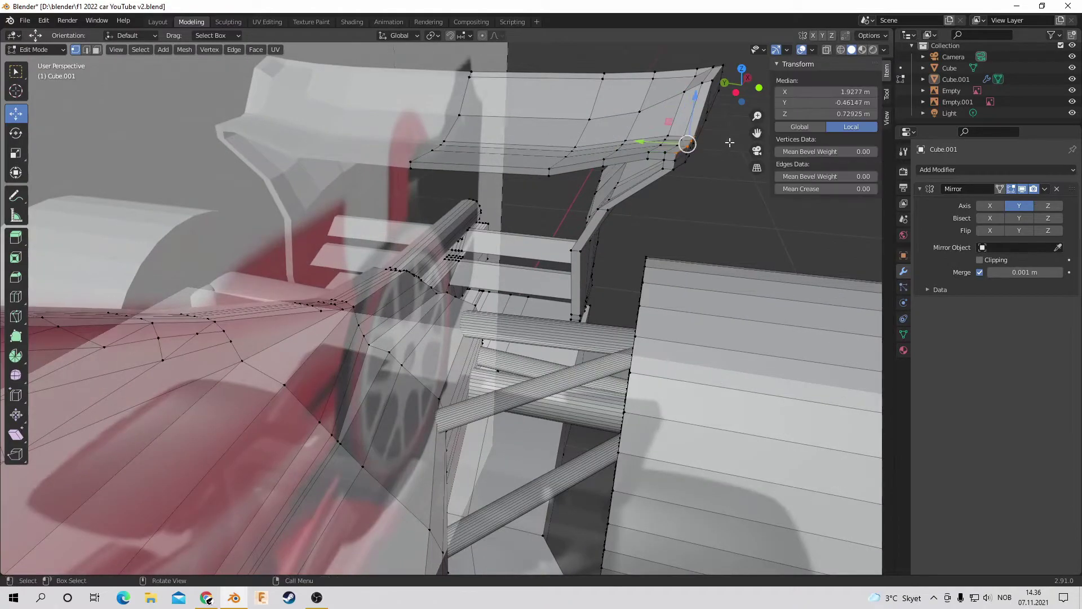
pyautogui.scroll(-4, 658, 137)
pyautogui.press('ctrl+KP_3')
pyautogui.click(669, 136)
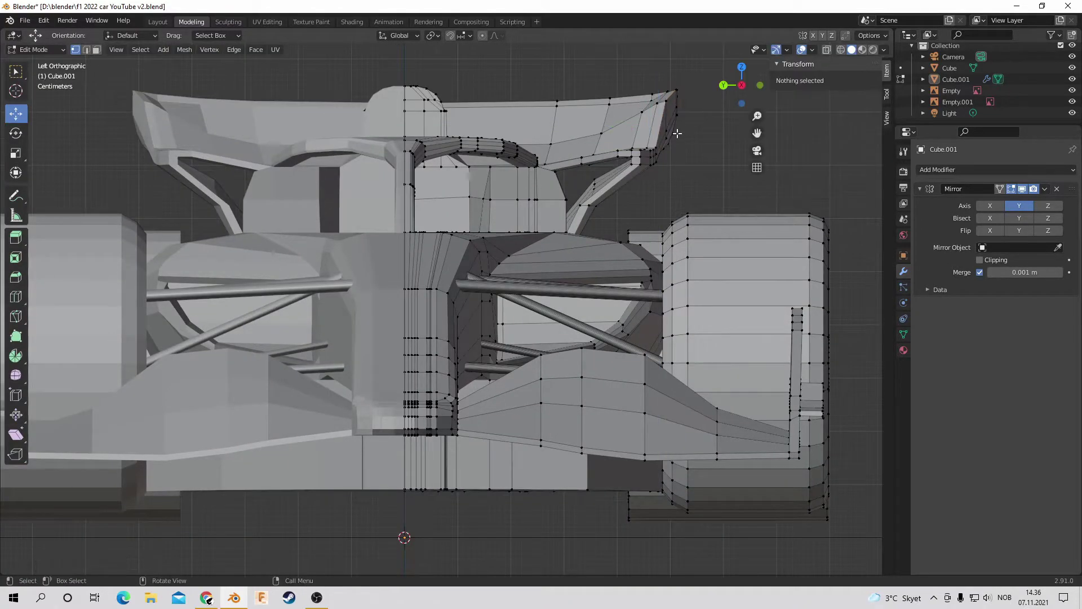
pyautogui.click(669, 135)
# Step: Lower the wing-tip vertices slightly along Z in Left Orthographic view
pyautogui.moveTo(738, 82); pyautogui.dragTo(721, 209)
pyautogui.press('ctrl+KP_3')
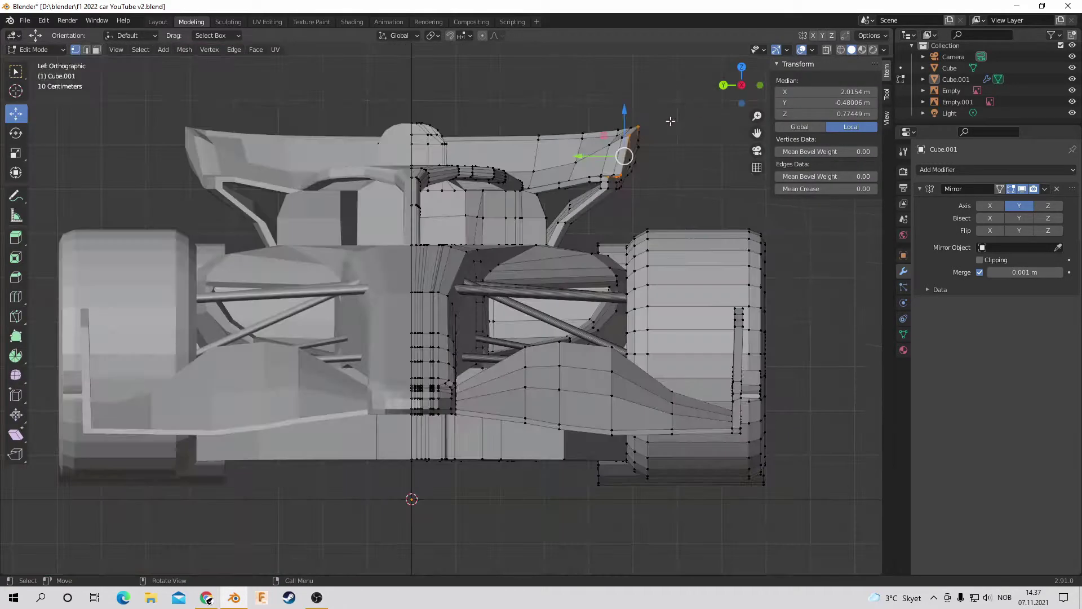
pyautogui.press('g')
pyautogui.press('z')
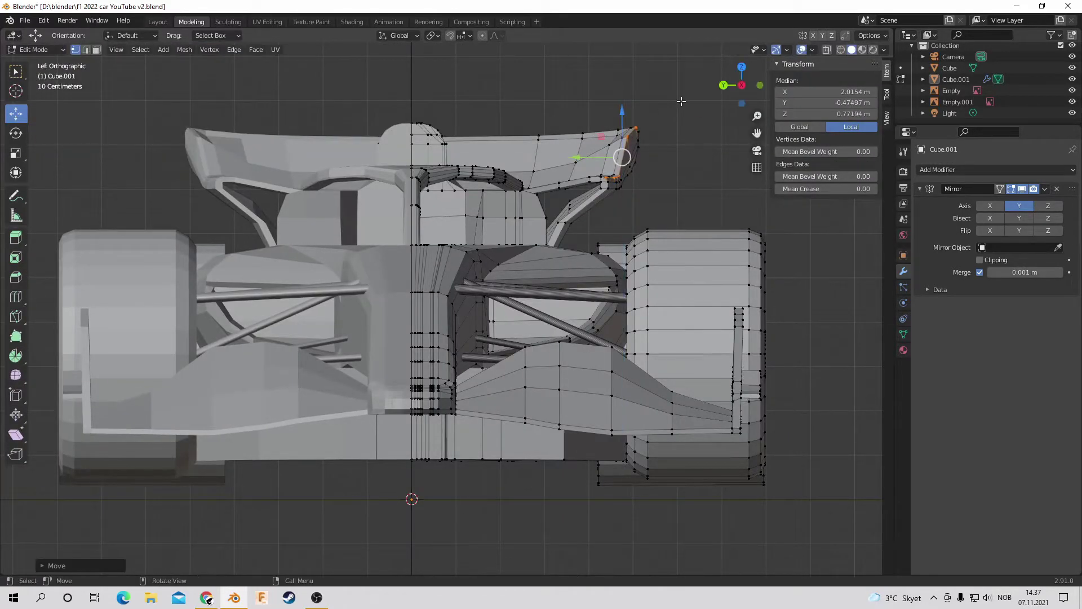
pyautogui.click(634, 83)
pyautogui.hotkey('alt', 'a')
# Step: Select an edge on the wing and start moving it along the Y axis
pyautogui.moveTo(742, 84); pyautogui.dragTo(572, 142)
pyautogui.click(358, 139)
pyautogui.moveTo(361, 141); pyautogui.dragTo(213, 234, button='middle')
pyautogui.press('c')
pyautogui.click(741, 92)
pyautogui.moveTo(397, 80); pyautogui.dragTo(355, 140, button='middle')
pyautogui.click(355, 141)
pyautogui.press('g')
pyautogui.press('y')
pyautogui.moveTo(497, 169); pyautogui.dragTo(9, 230, button='middle')
# Step: Cut a new edge loop across the rear section of the body
pyautogui.hotkey('alt', 'a')
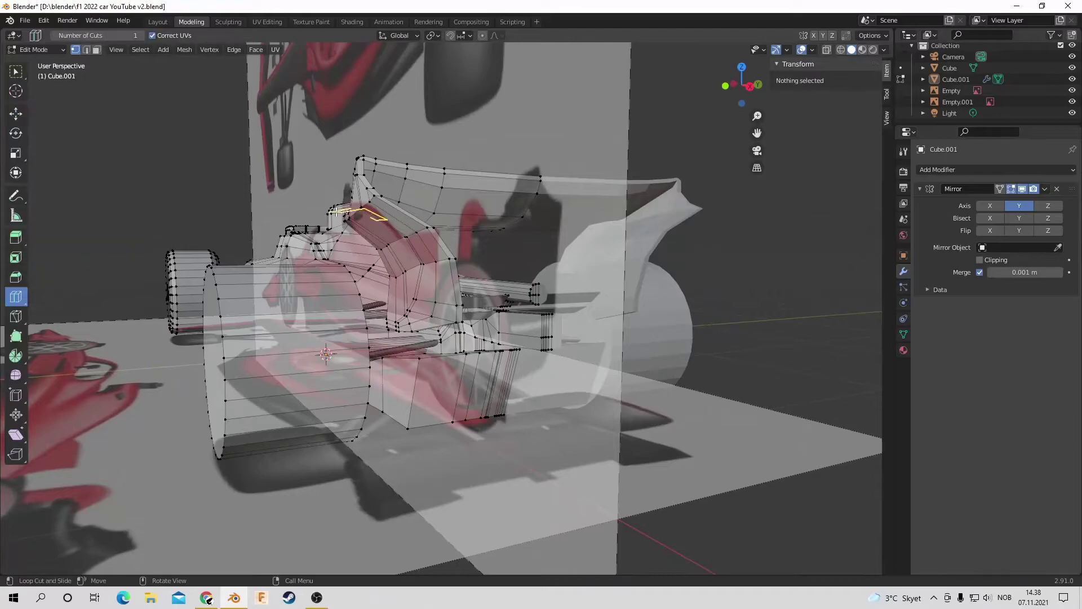
pyautogui.click(346, 215)
pyautogui.hotkey('shift', 'space')
pyautogui.press('g')
pyautogui.press('KP_3')
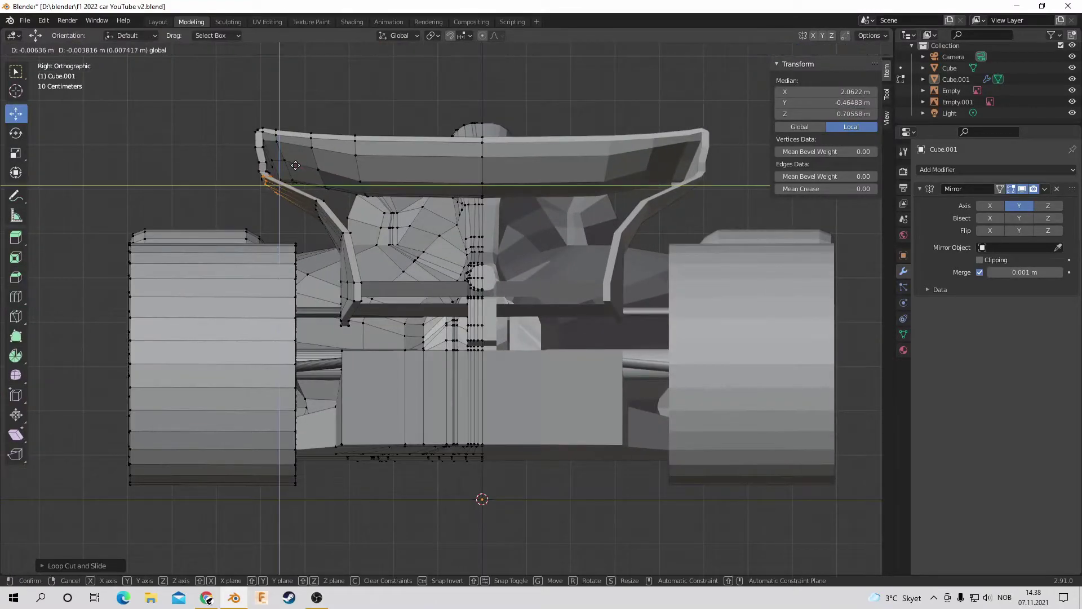
pyautogui.moveTo(750, 83); pyautogui.dragTo(648, 141)
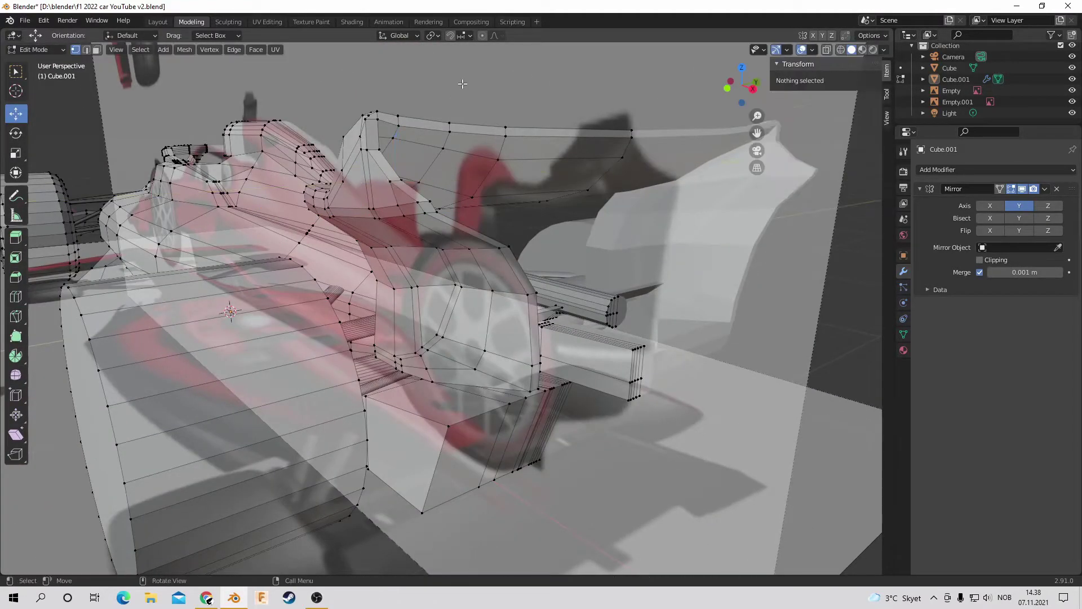
# Step: Circle-select endplate vertices and shift them along Y in right side view
pyautogui.click(406, 216)
pyautogui.press('c')
pyautogui.hotkey('alt', 'a')
pyautogui.moveTo(381, 115); pyautogui.dragTo(474, 186, button='middle')
pyautogui.click(491, 194)
pyautogui.press('KP_3')
pyautogui.press('g')
pyautogui.press('y')
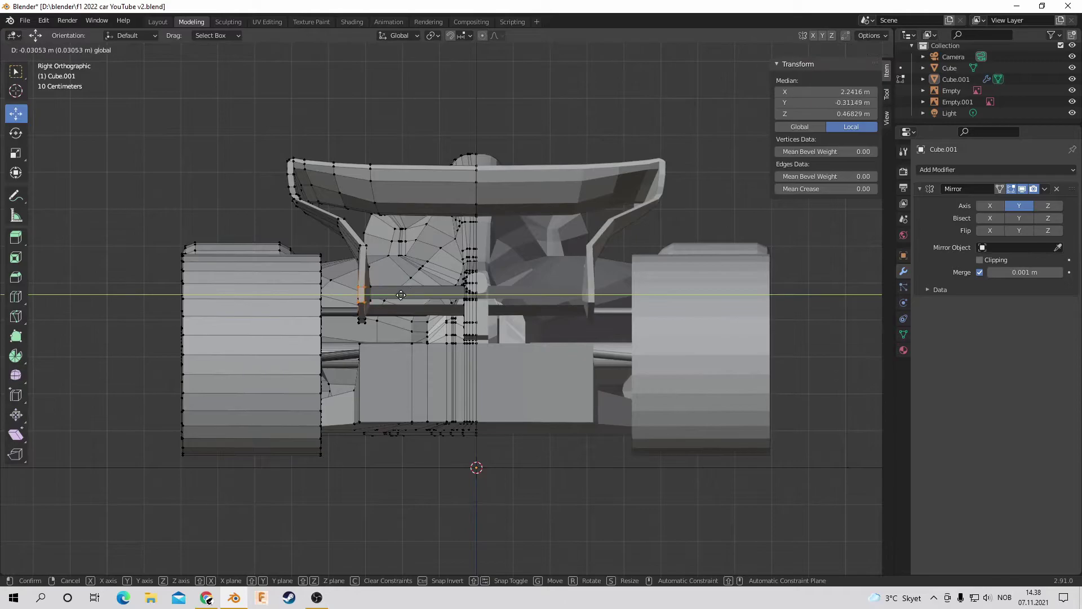
pyautogui.click(400, 294)
pyautogui.hotkey('alt', 'a')
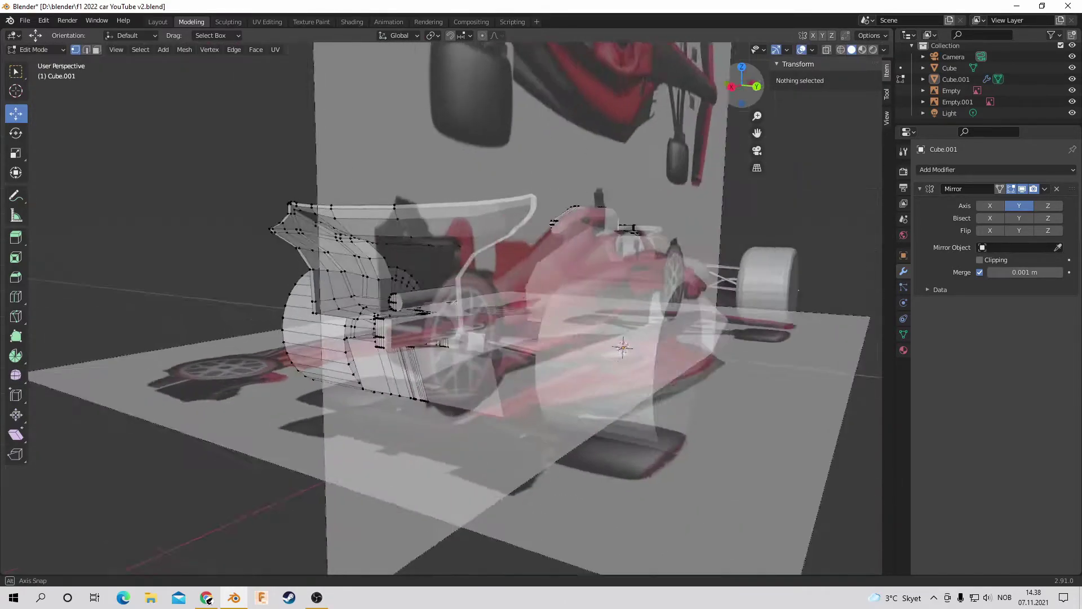
# Step: Circle-select the vertices at the rear of the car body
pyautogui.moveTo(492, 109); pyautogui.dragTo(383, 233, button='middle')
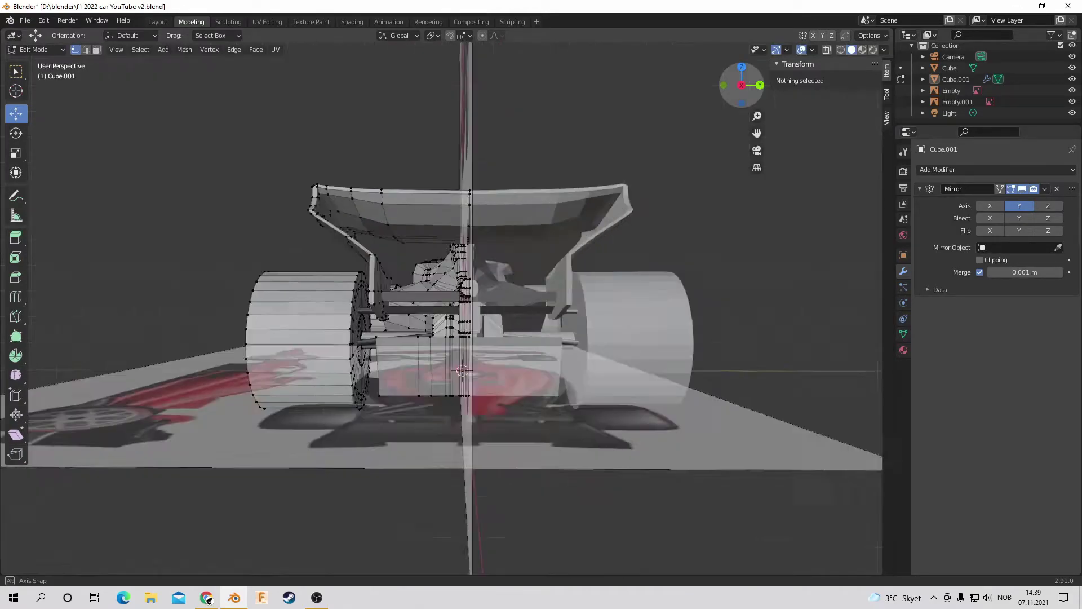
pyautogui.press('c')
pyautogui.click(349, 270)
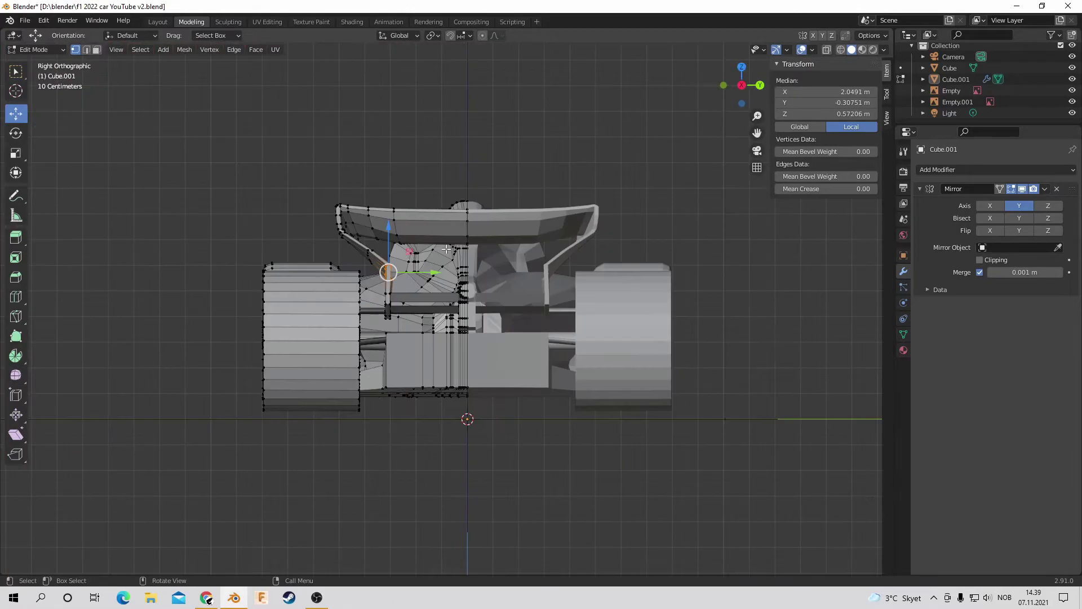
# Step: Move the selected rear body vertices and save the car file
pyautogui.press('g')
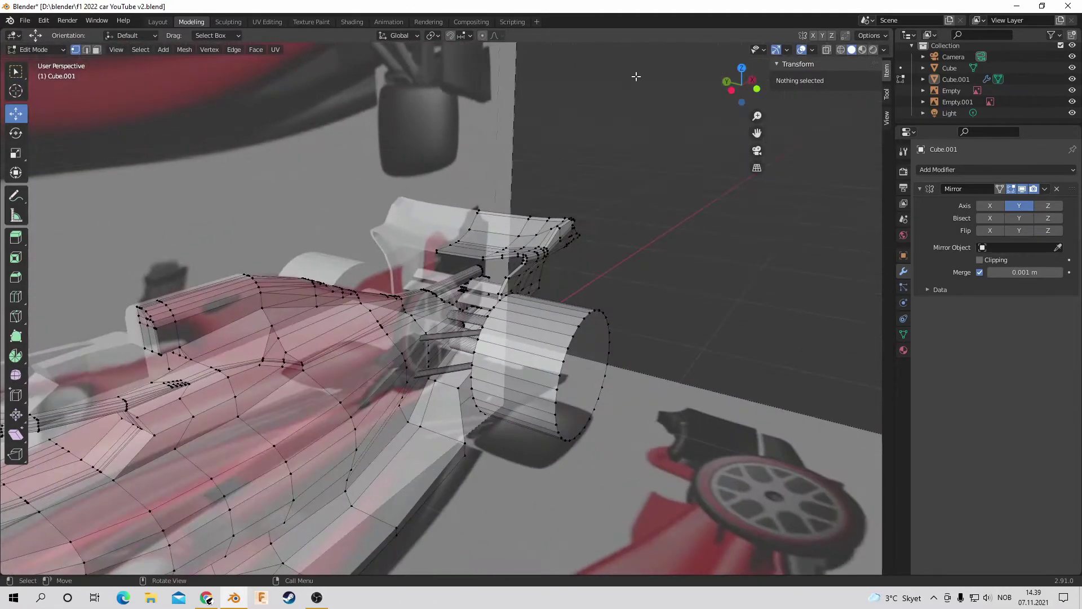
pyautogui.click(25, 20)
pyautogui.click(96, 95)
# Step: Inspect the car in the Sculpting workspace from front and side, then re-show the reference images
pyautogui.click(229, 22)
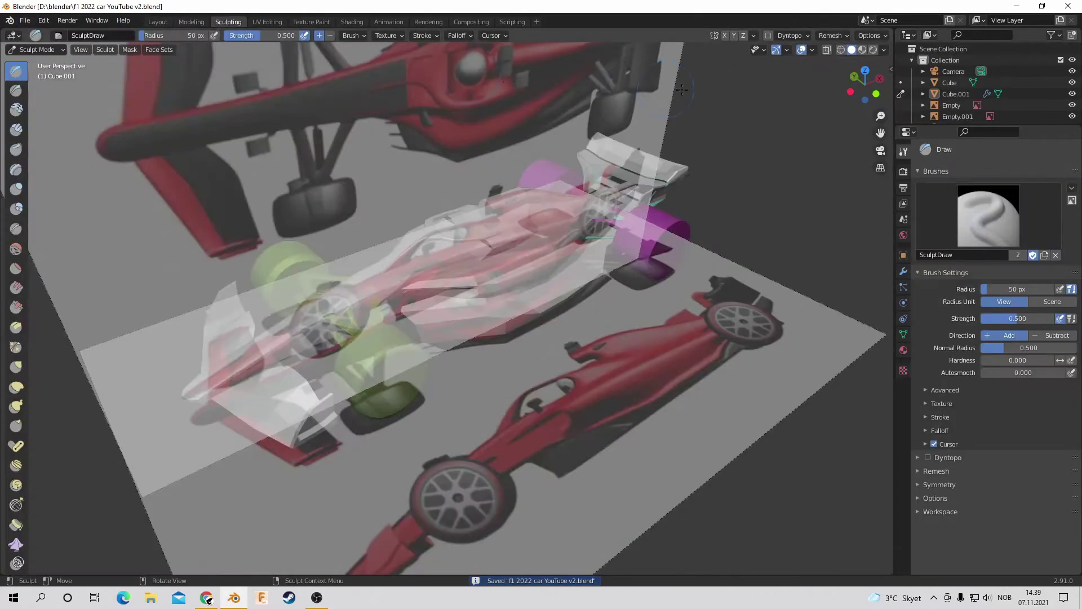
pyautogui.moveTo(451, 281)
pyautogui.mouseDown(button='middle')
pyautogui.moveTo(653, 260)
pyautogui.moveTo(777, 226)
pyautogui.mouseUp(button='middle')
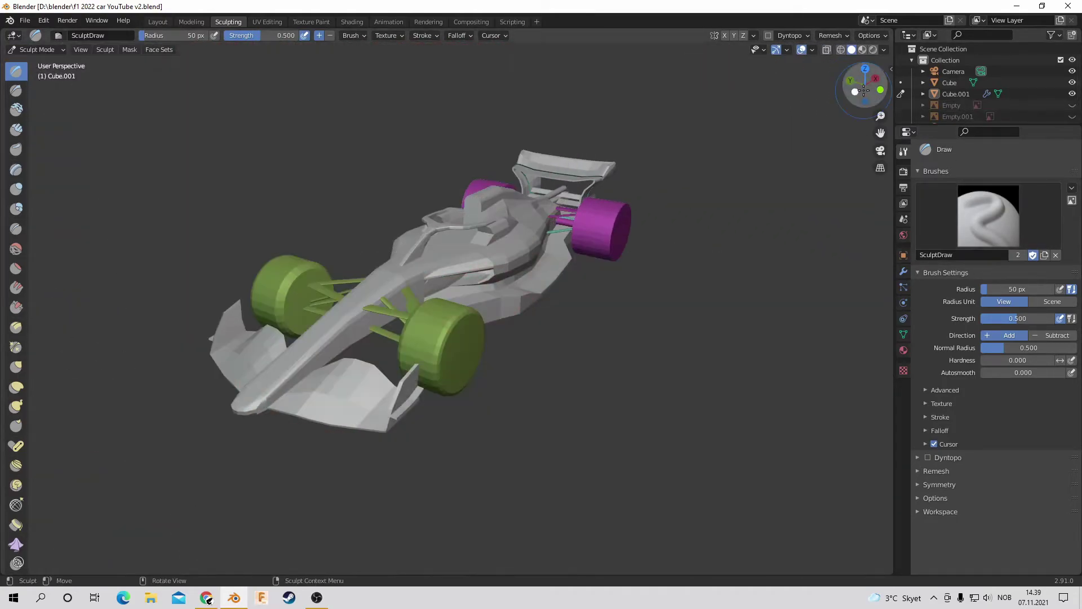
pyautogui.moveTo(564, 197); pyautogui.dragTo(773, 102, button='middle')
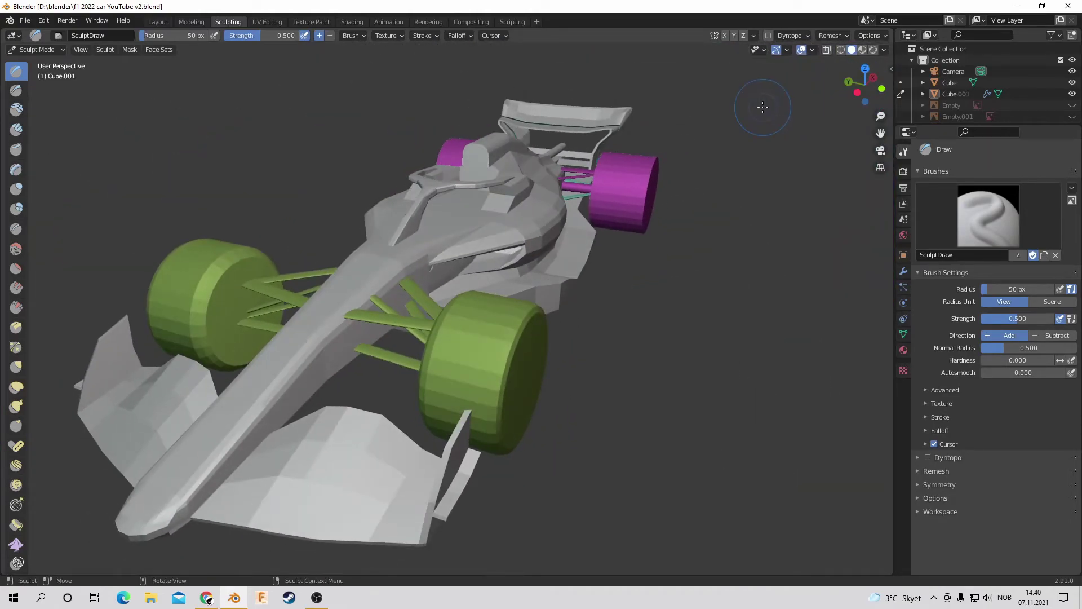
pyautogui.click(857, 93)
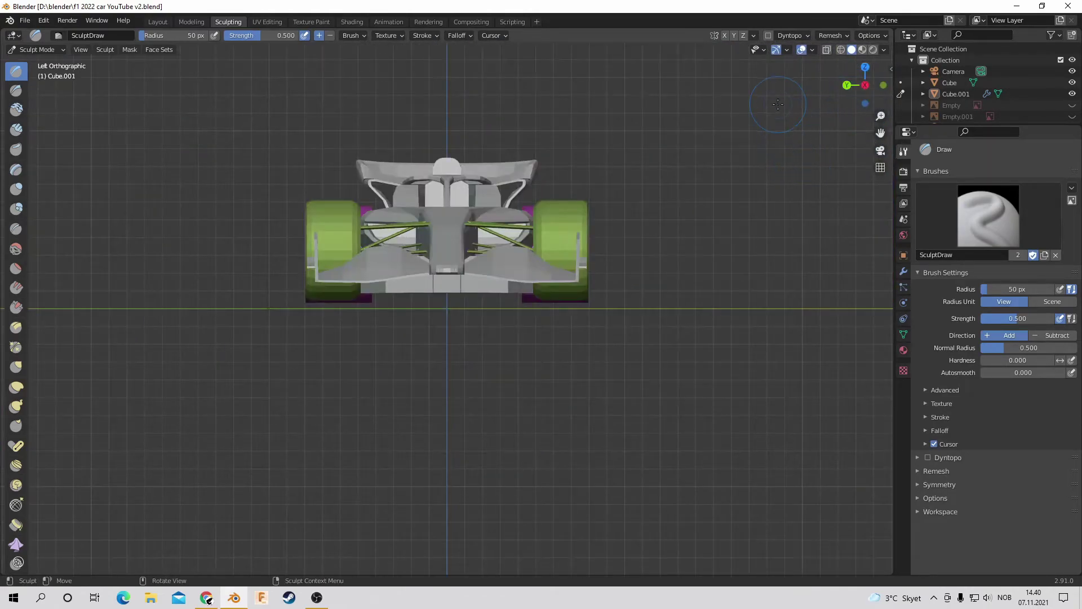
pyautogui.click(883, 85)
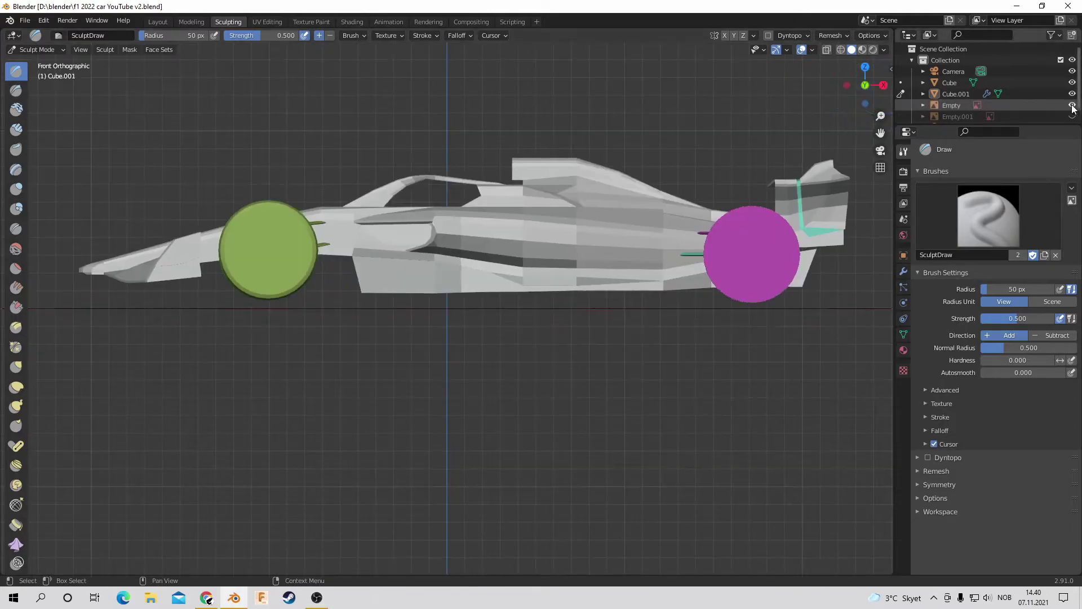
pyautogui.moveTo(1072, 105); pyautogui.dragTo(1072, 118)
pyautogui.moveTo(865, 86); pyautogui.dragTo(781, 103)
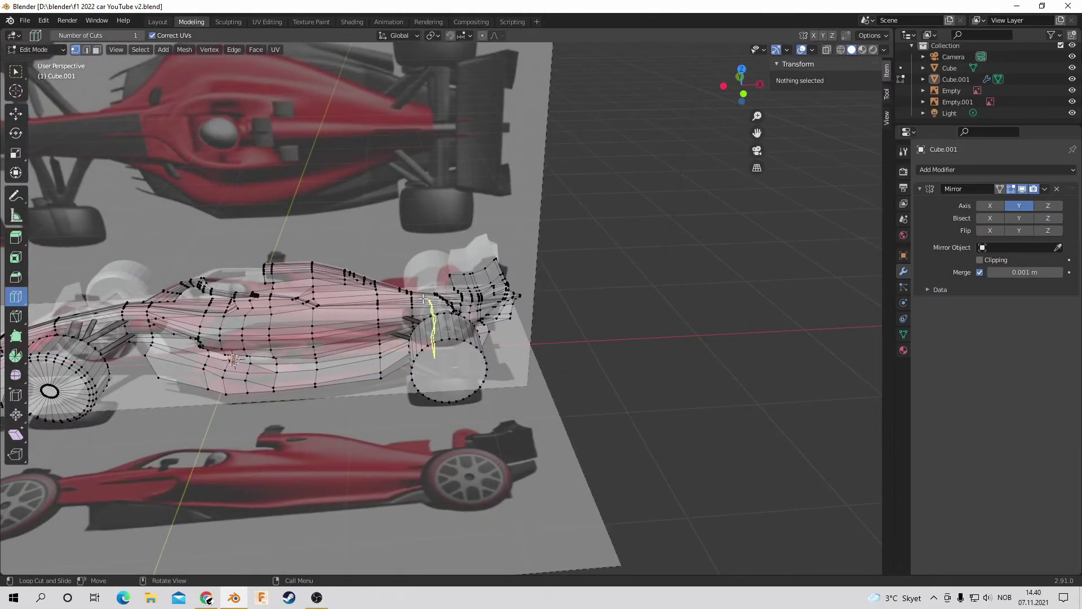
# Step: Add a loop cut across the car body and slide an engine-cover vertex in side view
pyautogui.click(423, 298)
pyautogui.hotkey('ctrl', 'z')
pyautogui.scroll(6, 423, 299)
pyautogui.click(395, 243)
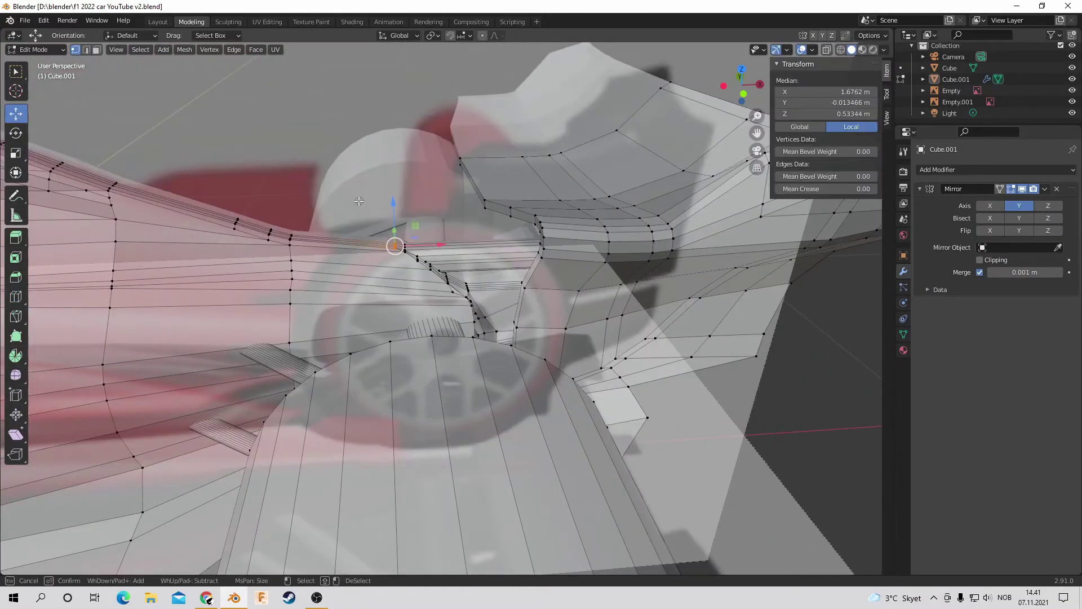
pyautogui.keyDown('shift'); pyautogui.click(395, 242); pyautogui.keyUp('shift')
pyautogui.hotkey('alt', 'a')
pyautogui.click(278, 229)
pyautogui.hotkey('alt', 'a')
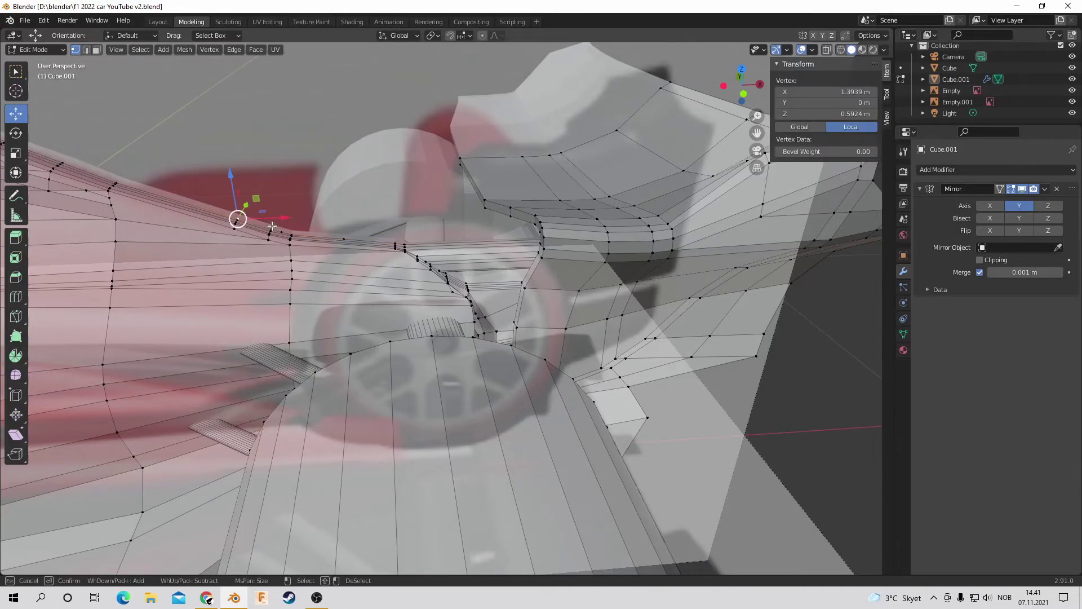
pyautogui.press('KP_1')
pyautogui.click(347, 247)
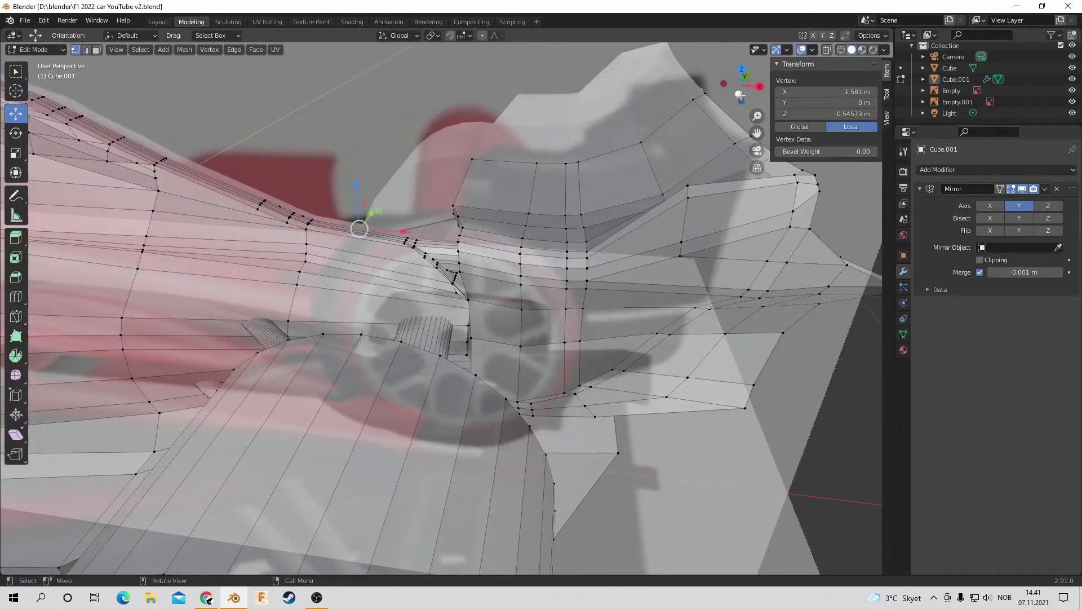
pyautogui.press('Escape')
pyautogui.hotkey('alt', 'a')
# Step: Extrude the engine-cover edge upward into a small fin ahead of the rear wheel
pyautogui.moveTo(330, 238); pyautogui.dragTo(360, 123, button='middle')
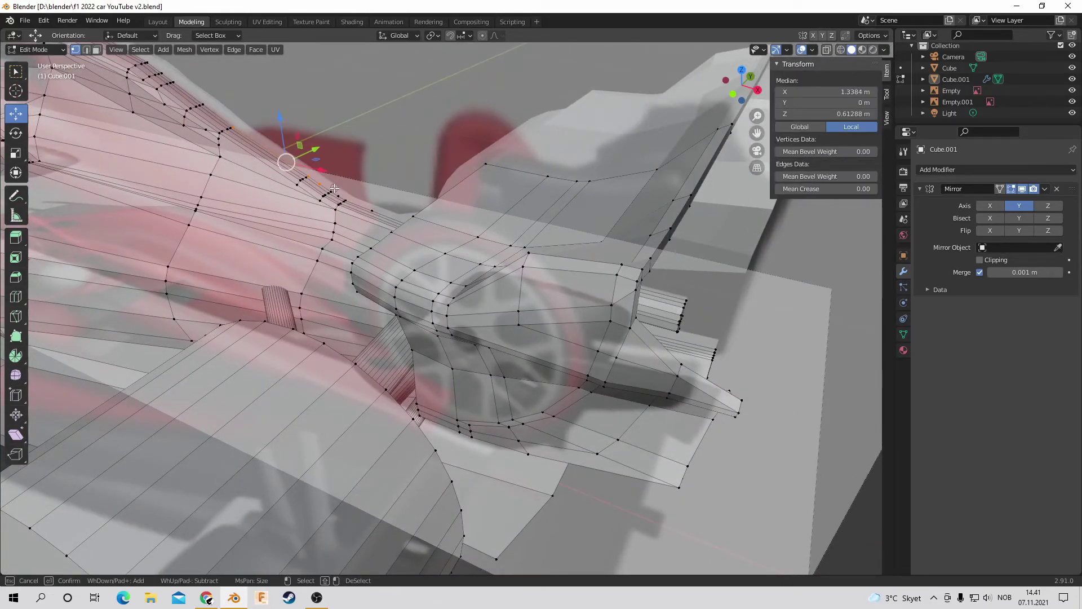
pyautogui.press('Escape')
pyautogui.press('KP_1')
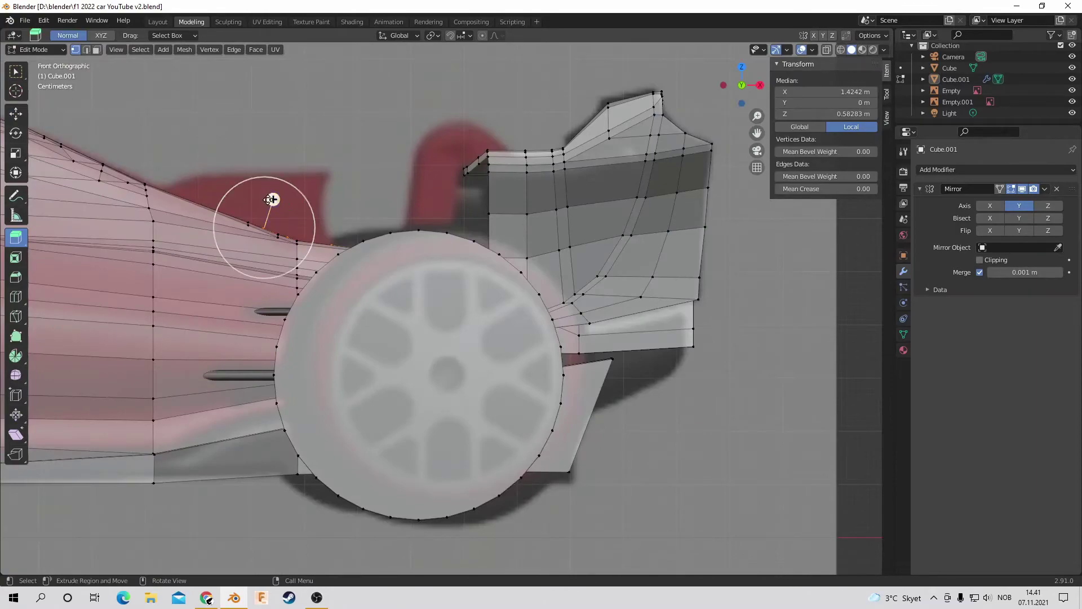
pyautogui.press('Escape')
pyautogui.press('e')
pyautogui.click(342, 203)
pyautogui.hotkey('alt', 'a')
# Step: Shape the fin by moving its top corner up and back and lowering the side-face corner
pyautogui.press('g')
pyautogui.click(323, 154)
pyautogui.press('g')
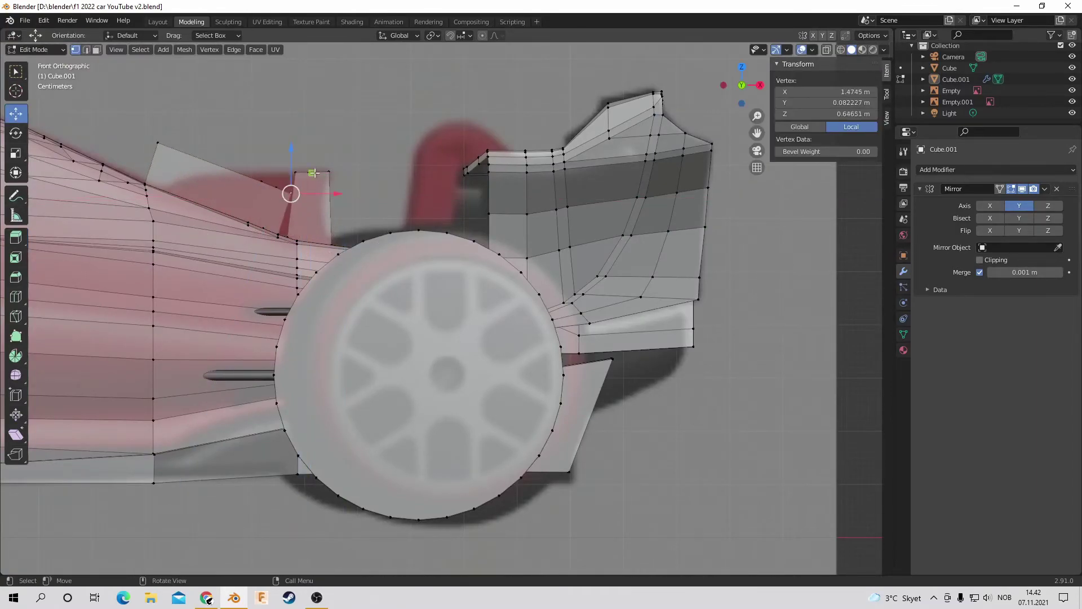
pyautogui.click(277, 152)
pyautogui.moveTo(157, 142); pyautogui.dragTo(194, 172)
pyautogui.hotkey('alt', 'a')
pyautogui.press('c')
pyautogui.press('Escape')
# Step: From the top view, reposition the fin's top-edge vertices along Y and check the surrounding faces
pyautogui.moveTo(329, 239); pyautogui.dragTo(360, 223, button='middle')
pyautogui.click(733, 70)
pyautogui.moveTo(195, 223); pyautogui.dragTo(329, 223)
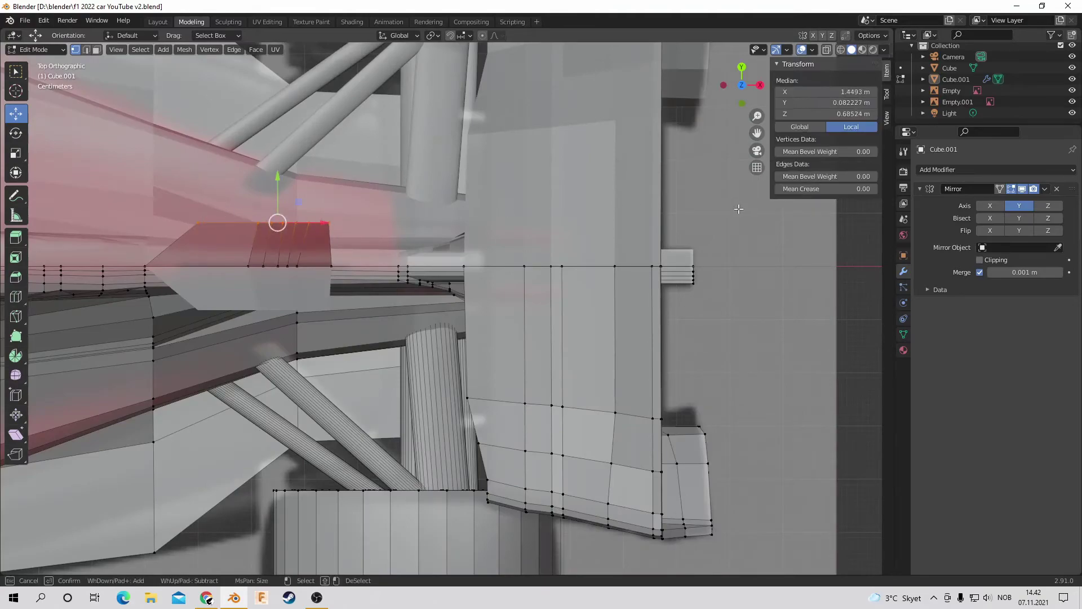
pyautogui.press('Return')
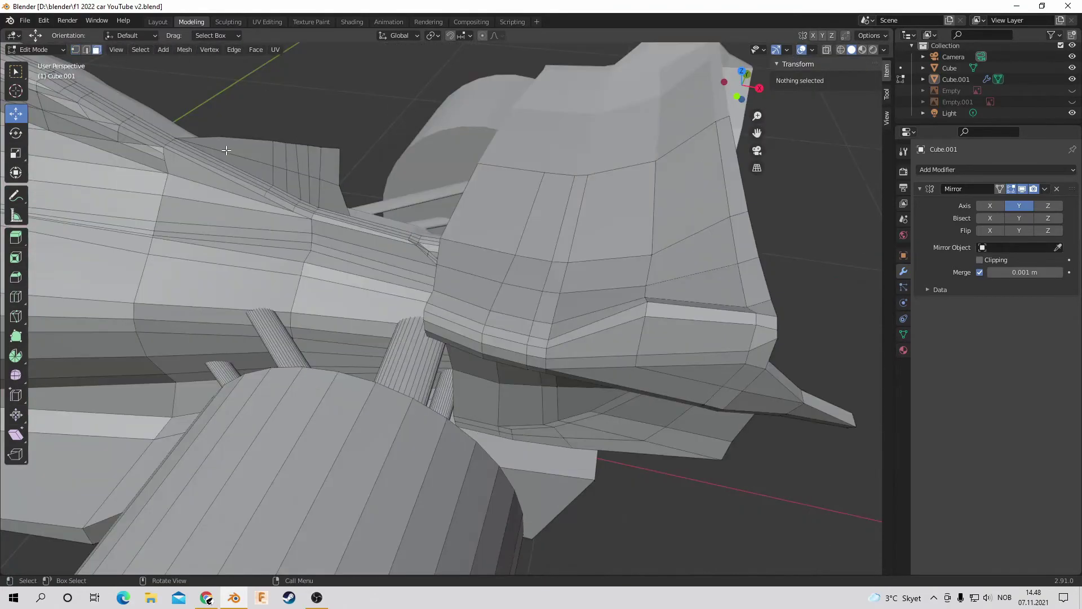
pyautogui.press('c')
pyautogui.moveTo(226, 150); pyautogui.dragTo(311, 179)
pyautogui.press('KP_7')
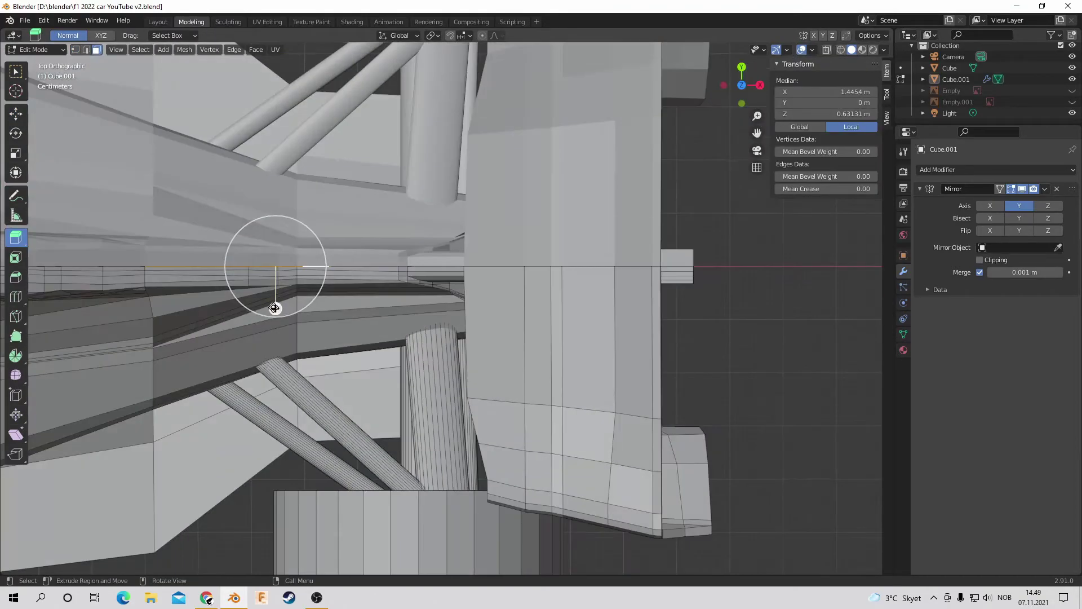
pyautogui.moveTo(275, 311); pyautogui.dragTo(507, 276, button='middle')
pyautogui.hotkey('alt', 'a')
# Step: Lower a vertex beside the cockpit, then orbit to review the car from the rear
pyautogui.moveTo(564, 164); pyautogui.dragTo(453, 342, button='middle')
pyautogui.scroll(5, 453, 342)
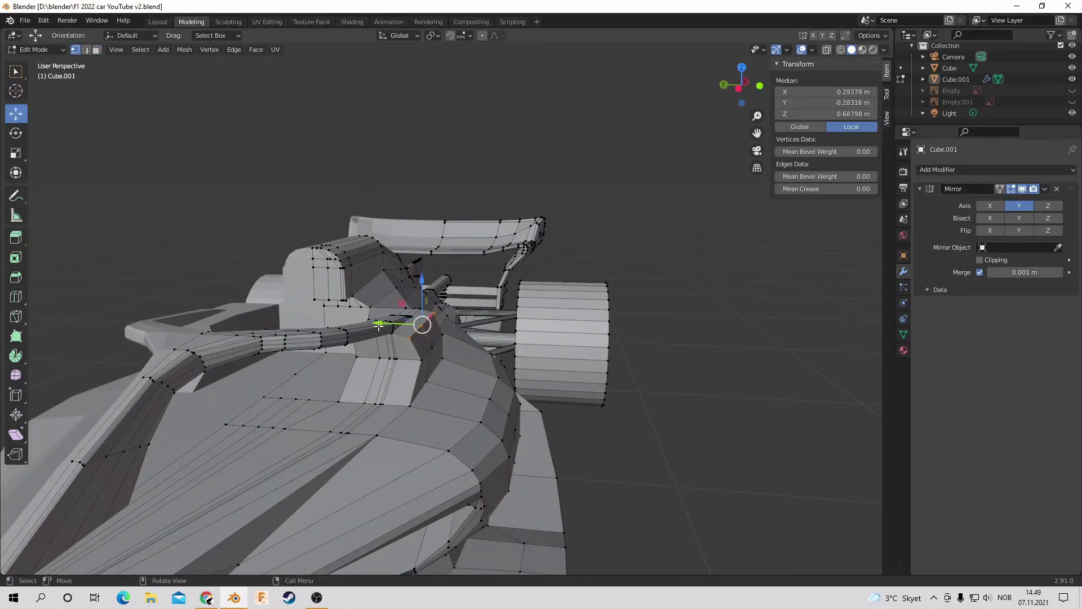
pyautogui.hotkey('alt', 'a')
pyautogui.click(421, 342)
pyautogui.moveTo(422, 298); pyautogui.dragTo(422, 302)
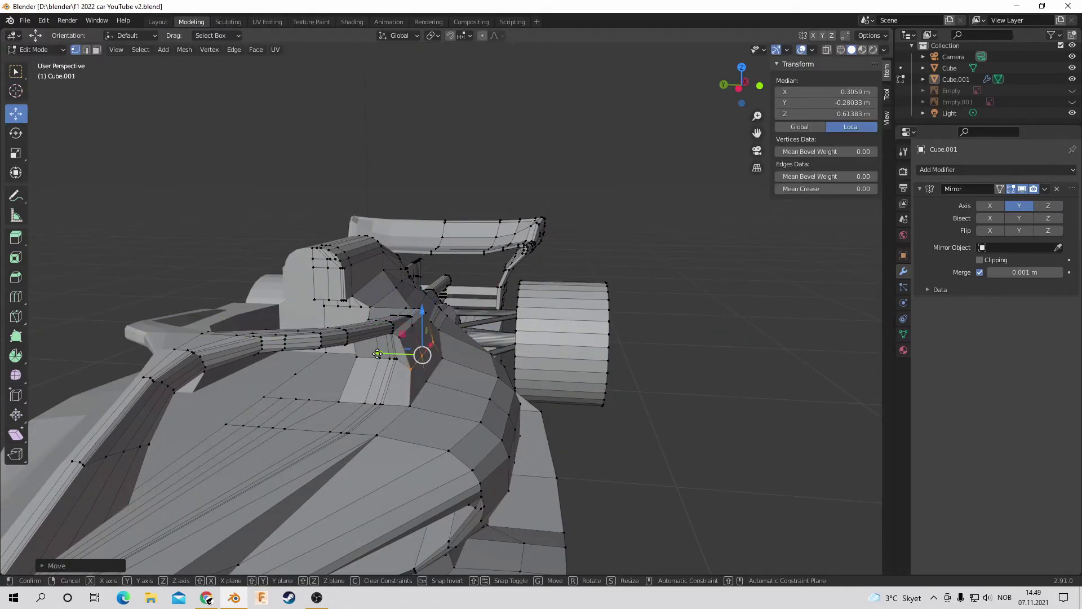
pyautogui.moveTo(378, 353); pyautogui.dragTo(377, 353)
pyautogui.hotkey('alt', 'a')
pyautogui.moveTo(378, 353); pyautogui.dragTo(440, 237, button='middle')
pyautogui.moveTo(741, 85); pyautogui.dragTo(652, 84)
pyautogui.scroll(-6, 652, 84)
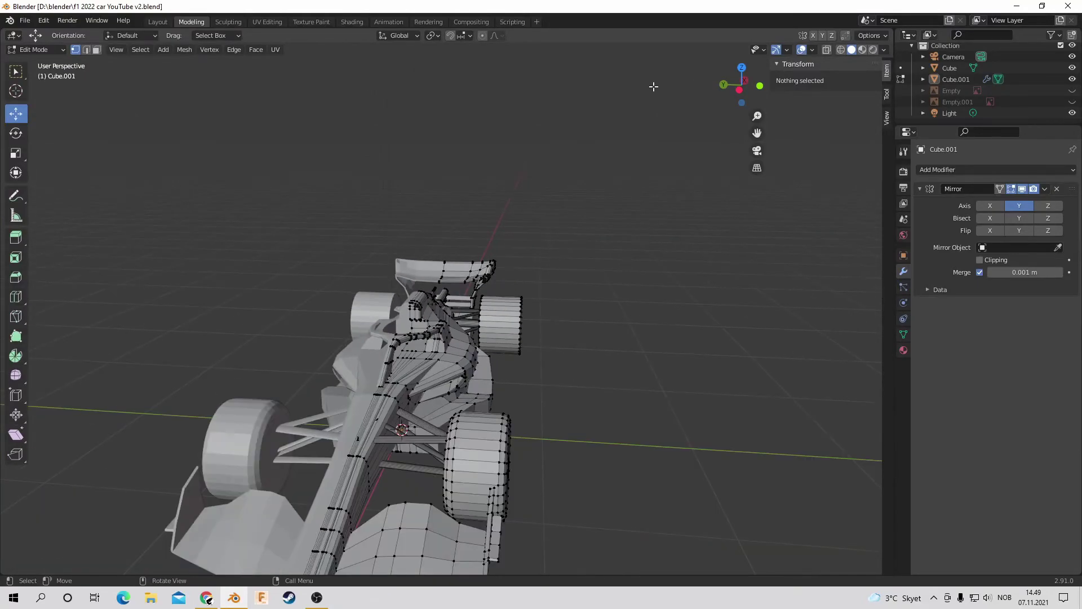
pyautogui.scroll(-2, 653, 87)
# Step: Show the car with its new engine-cover fin in the Sculpting workspace, zoomed out
pyautogui.moveTo(754, 79); pyautogui.dragTo(429, 92)
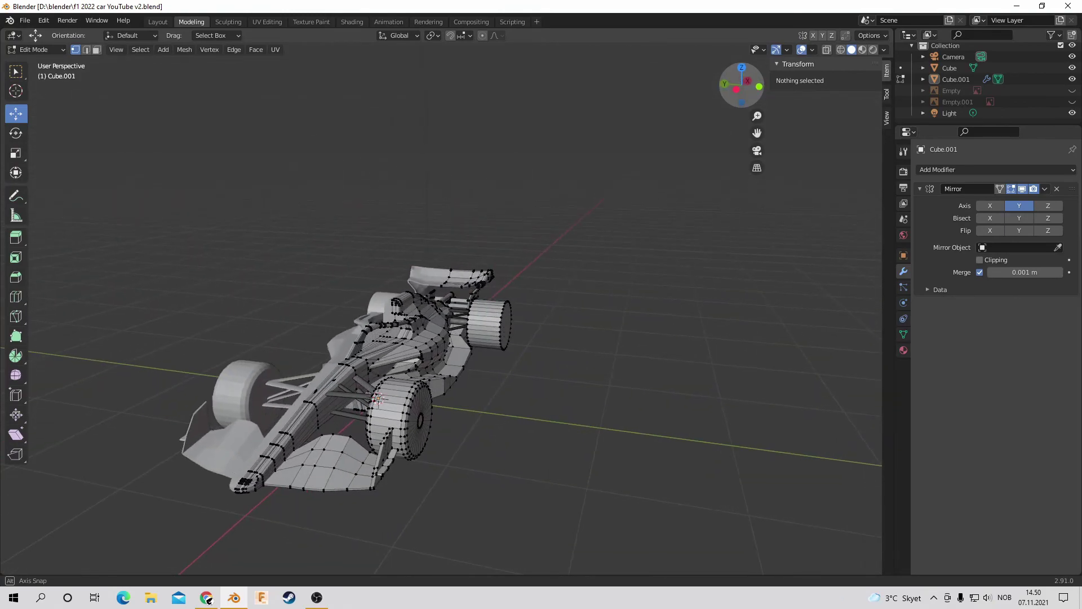
pyautogui.click(226, 22)
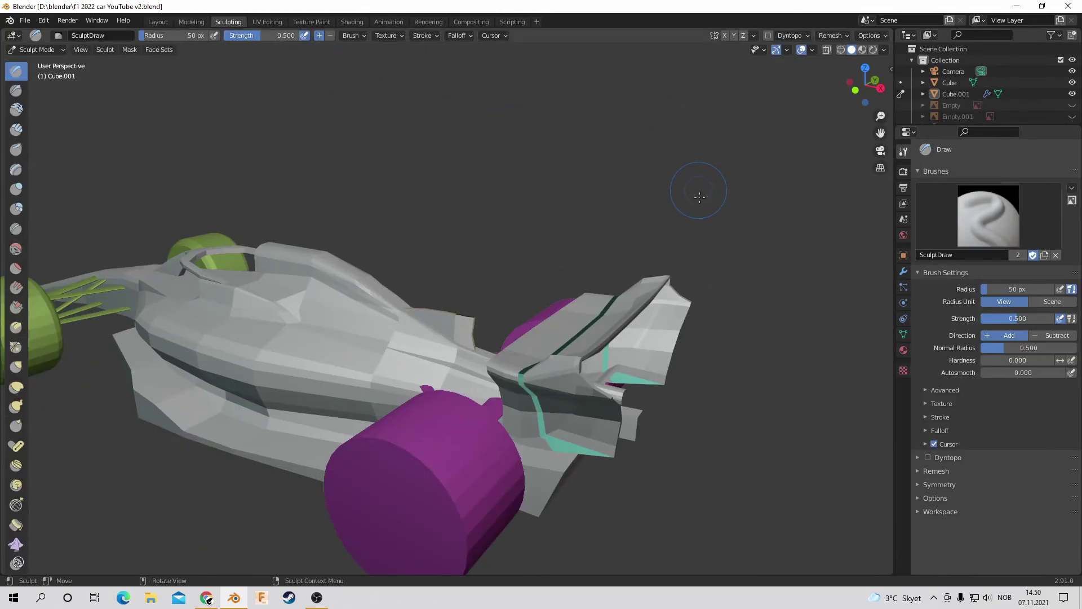
pyautogui.scroll(-3, 786, 113)
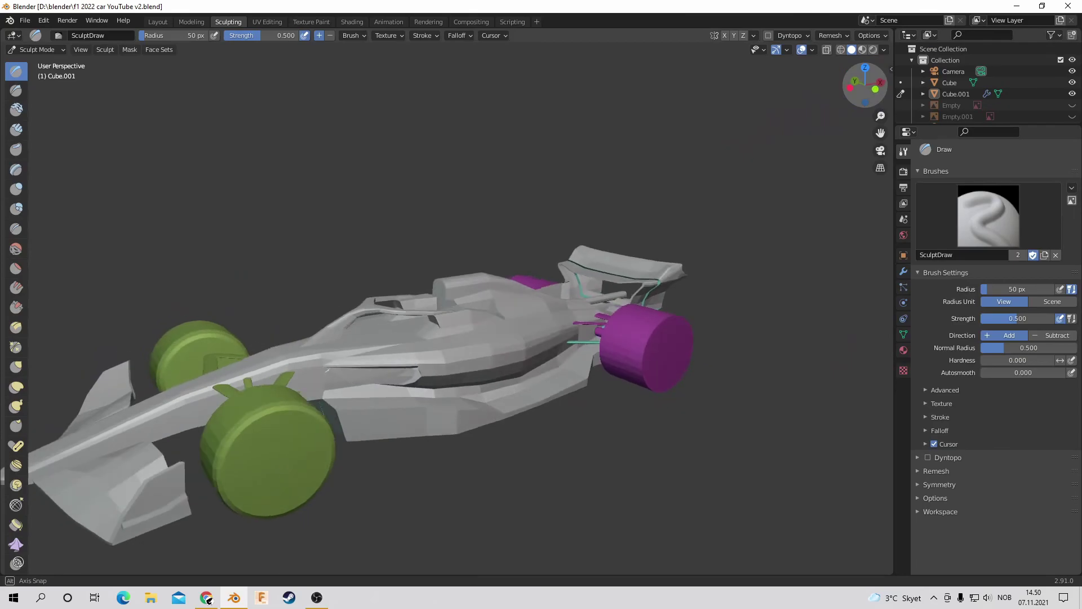